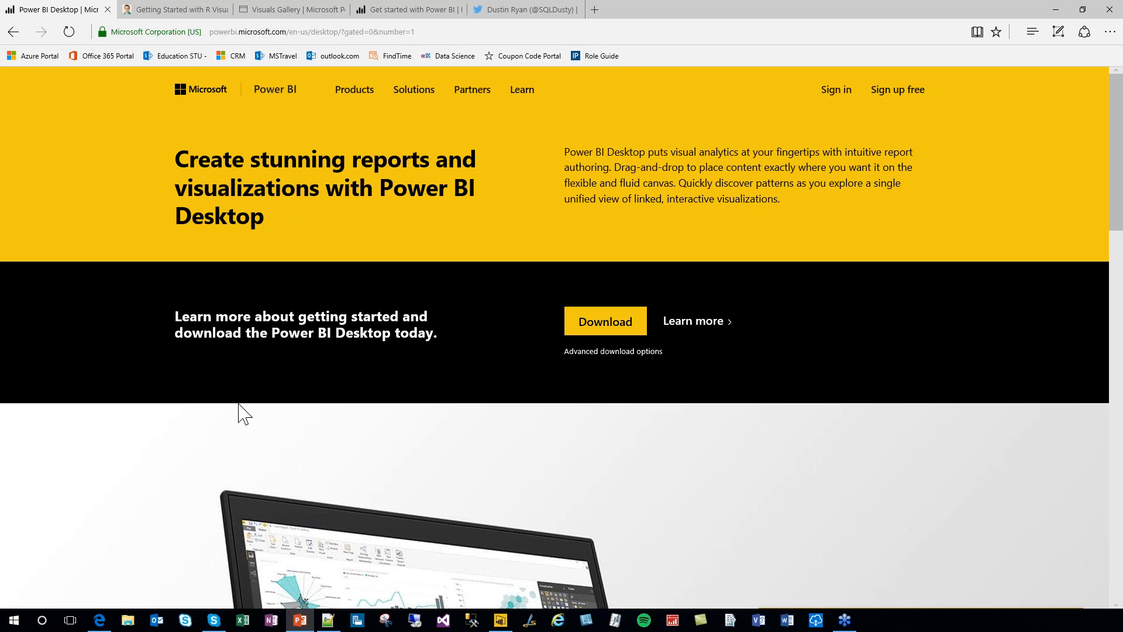
# Open the advanced download options for Power BI Desktop, view the available installer files, and close the download choices without downloading.
pyautogui.moveTo(358, 97)
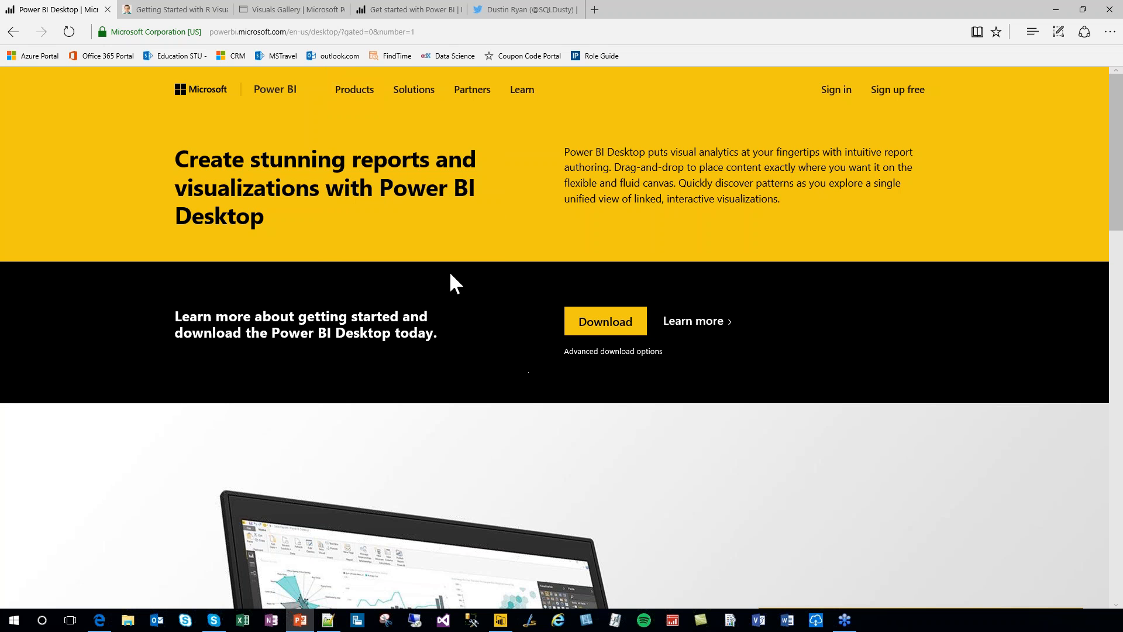
pyautogui.click(606, 353)
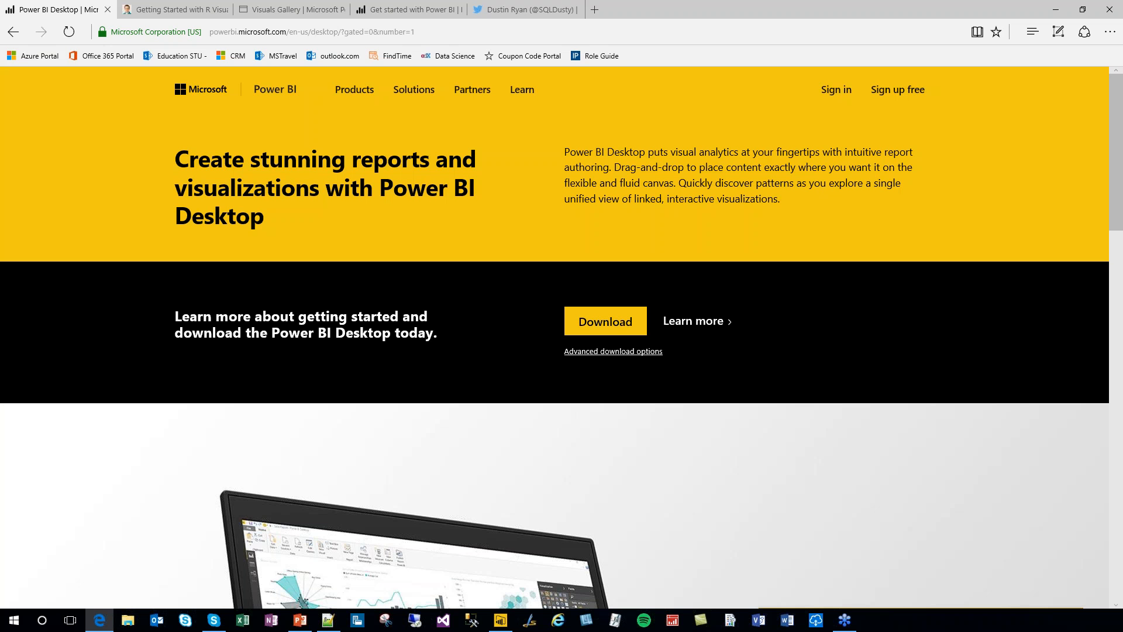
pyautogui.click(616, 353)
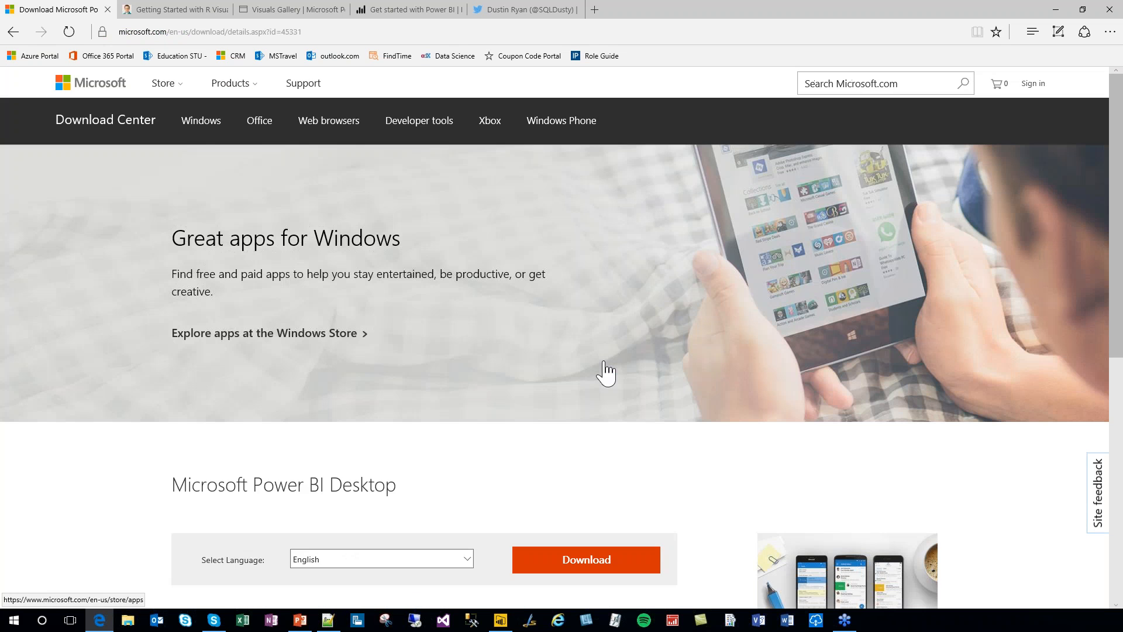
pyautogui.scroll(-3, 472, 452)
pyautogui.click(569, 407)
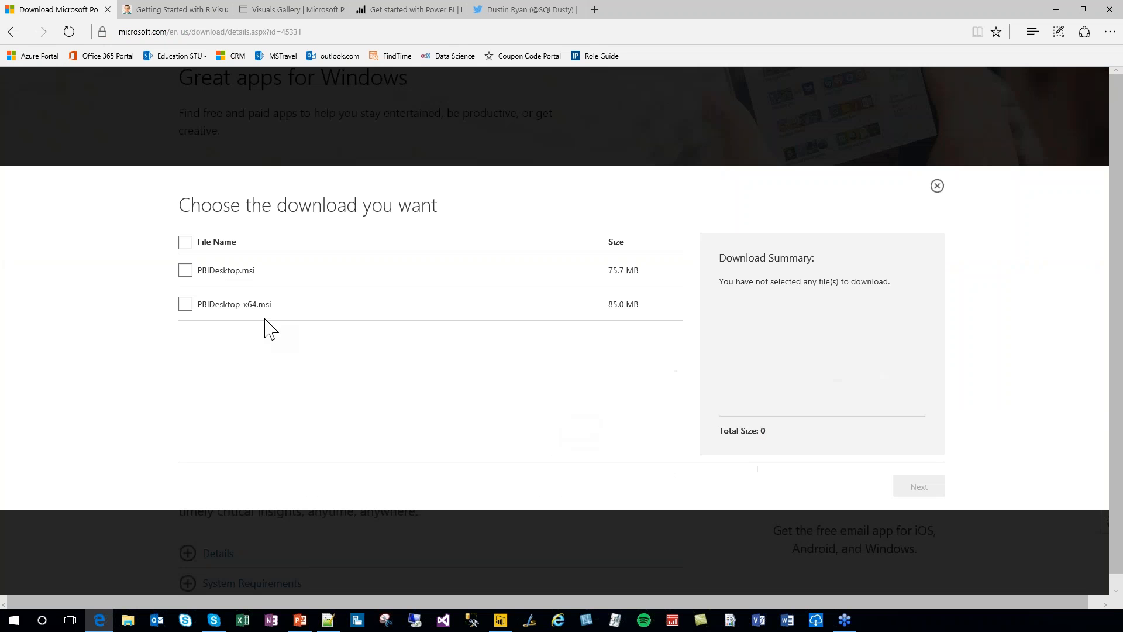
pyautogui.click(186, 271)
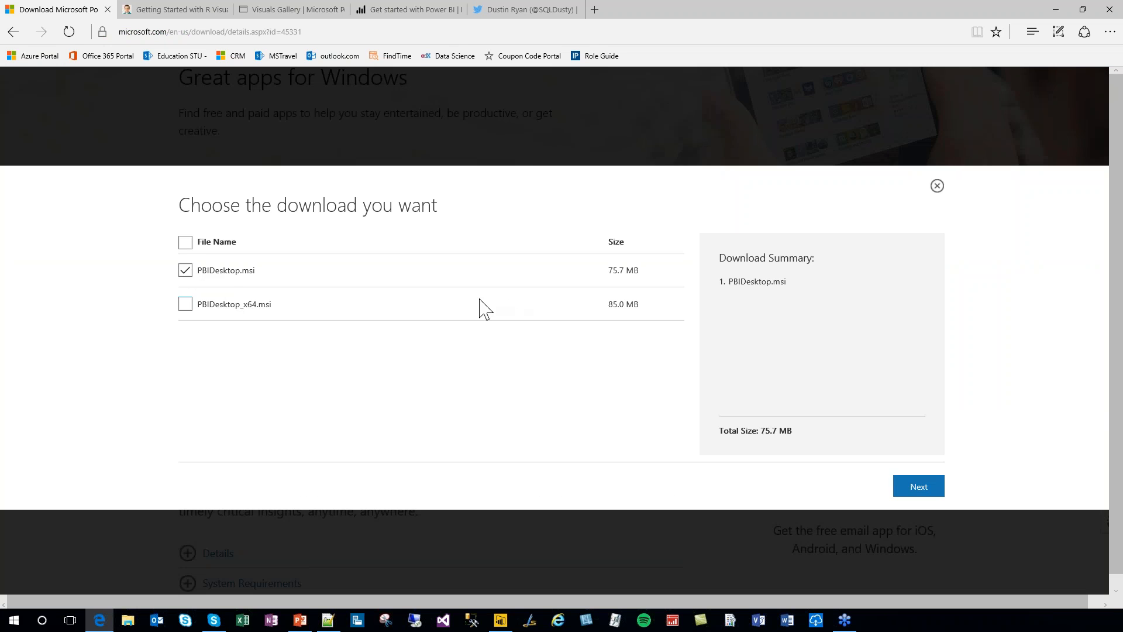
pyautogui.click(938, 186)
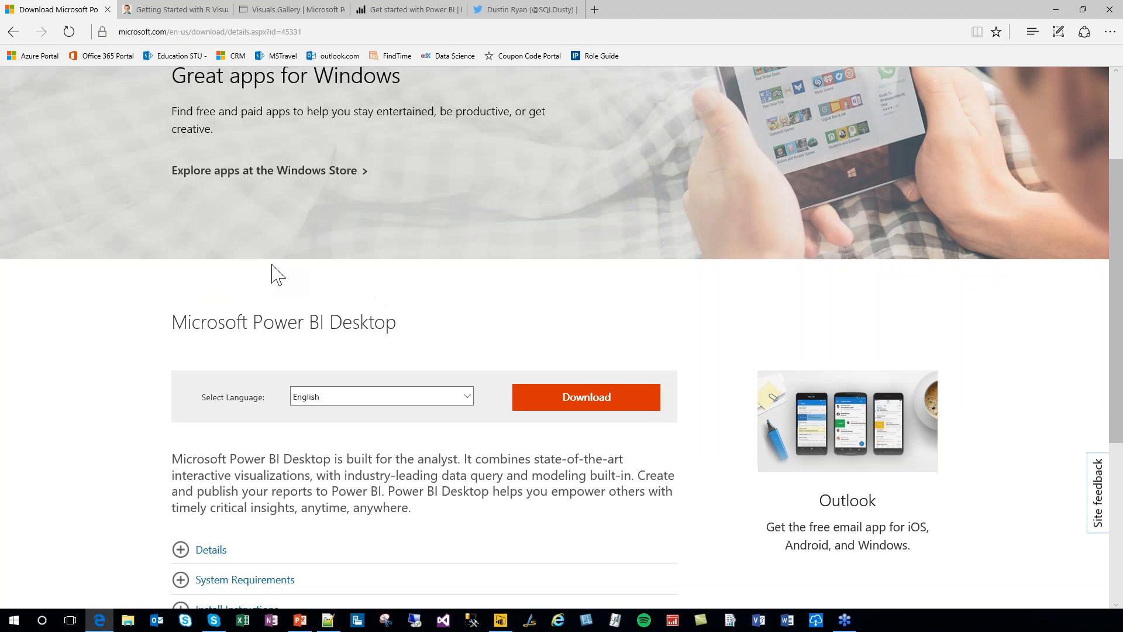
pyautogui.scroll(3, 97, 340)
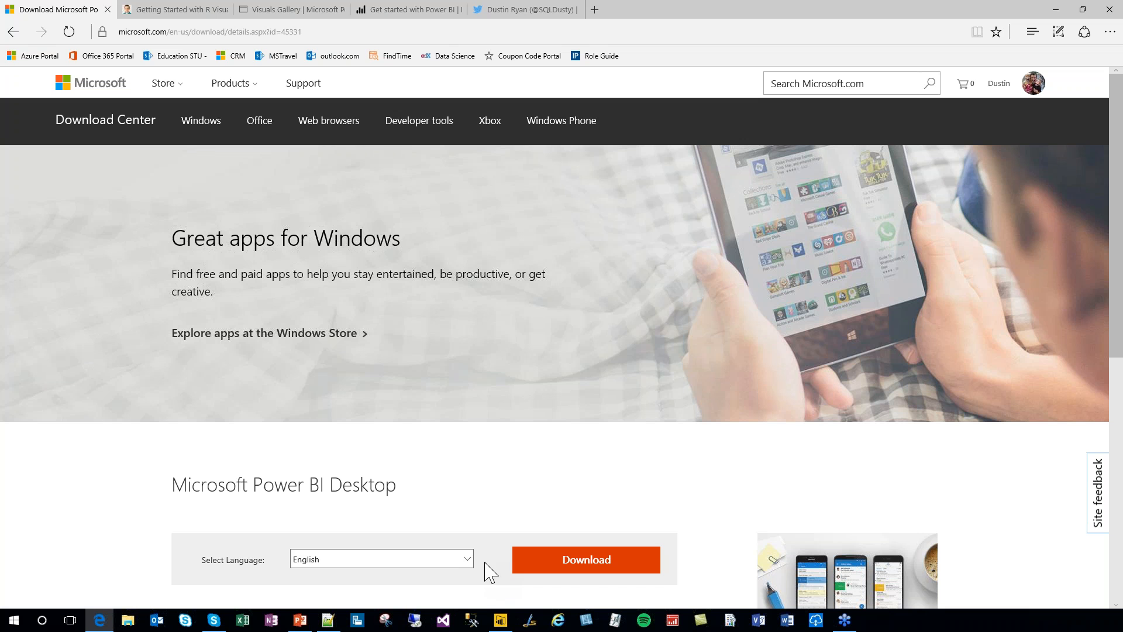
# Switch to a new, maximized Power BI Desktop window with a blank report.
pyautogui.click(504, 620)
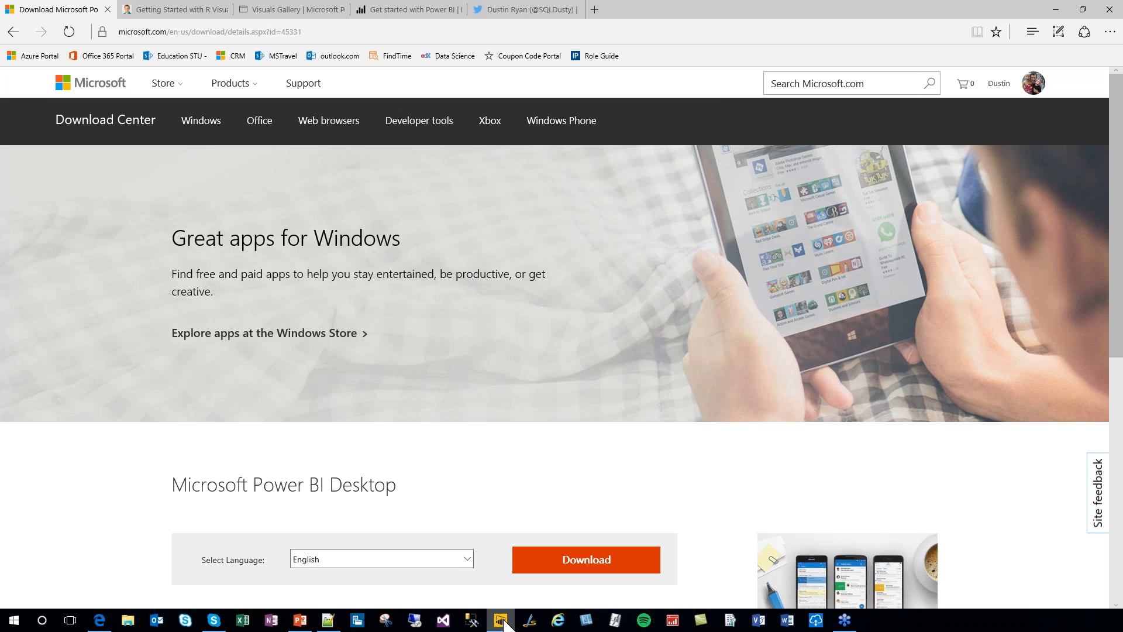
pyautogui.rightClick(503, 622)
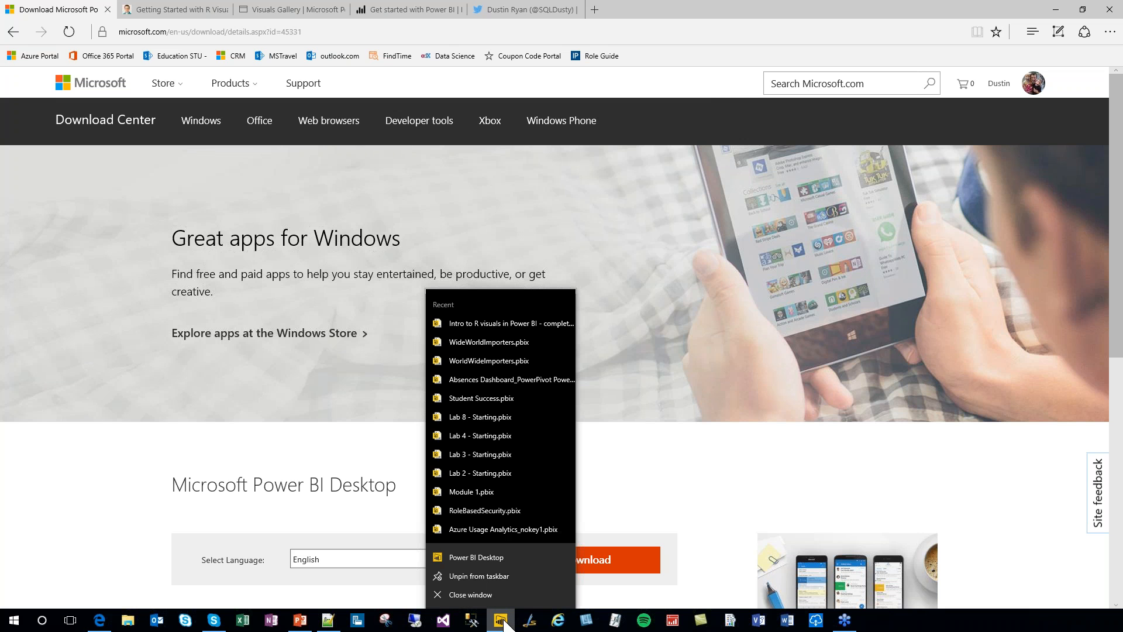
pyautogui.click(494, 556)
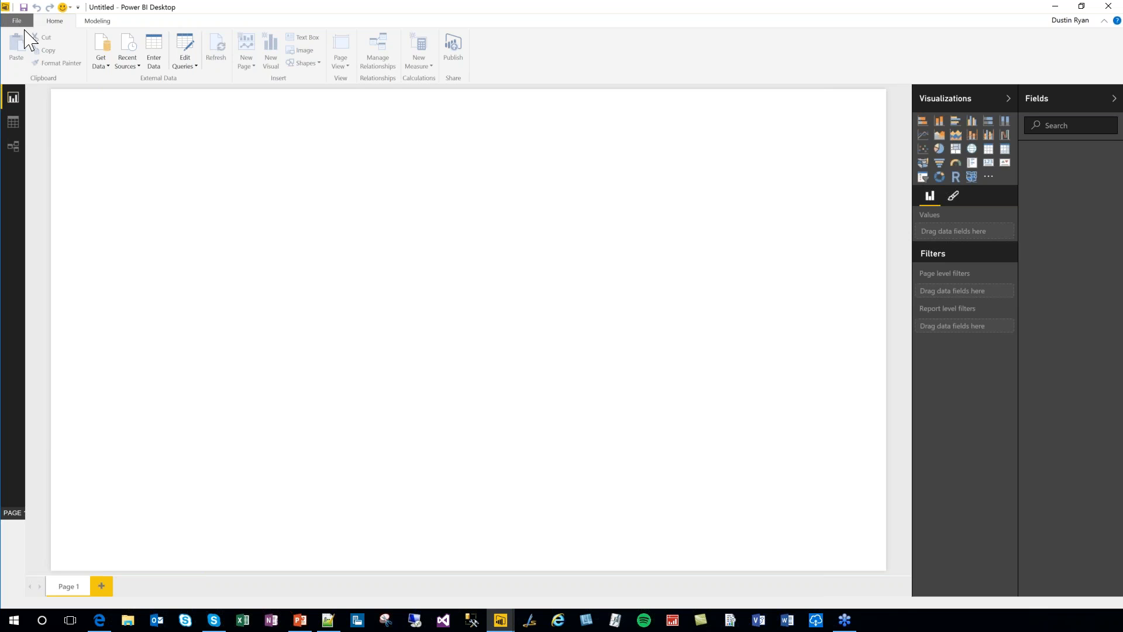
pyautogui.doubleClick(241, 6)
pyautogui.doubleClick(515, 31)
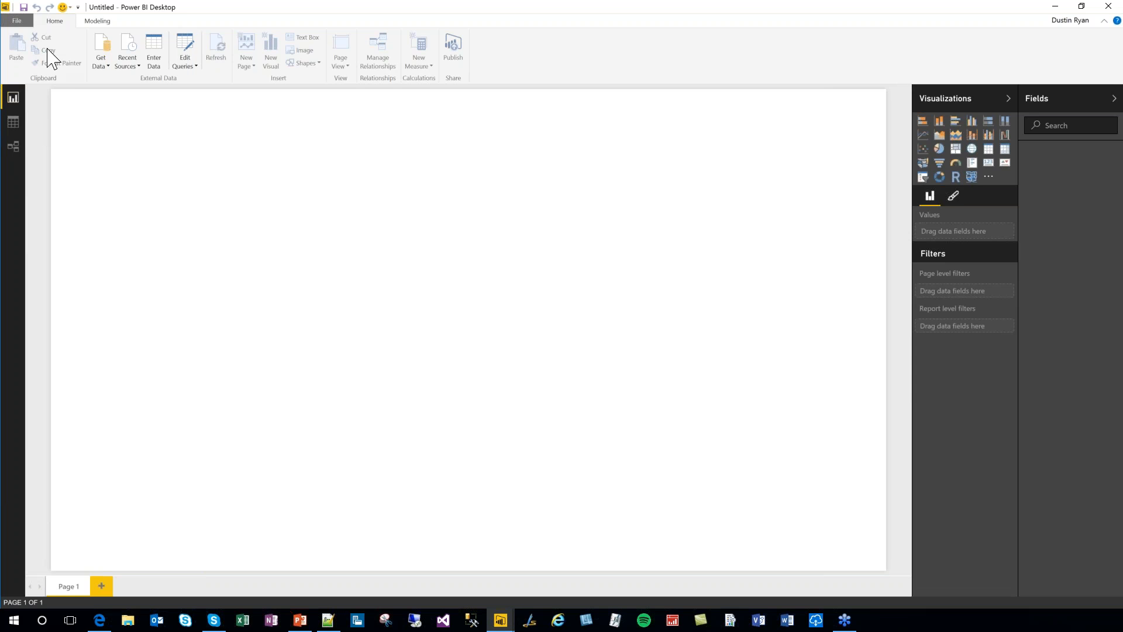
pyautogui.doubleClick(175, 9)
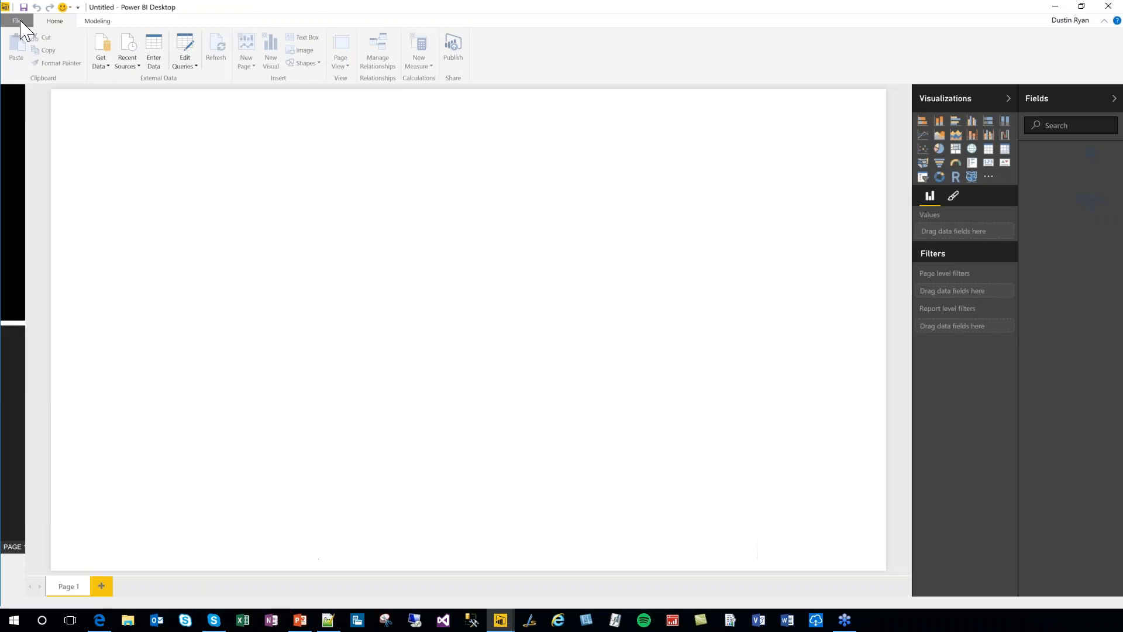
# Import the Excel workbook contents of Absences Dashboard_PowerPivot PowerView.xlsx from the Introduction to Power BI Desktop folder in OneDrive Documents.
pyautogui.click(18, 20)
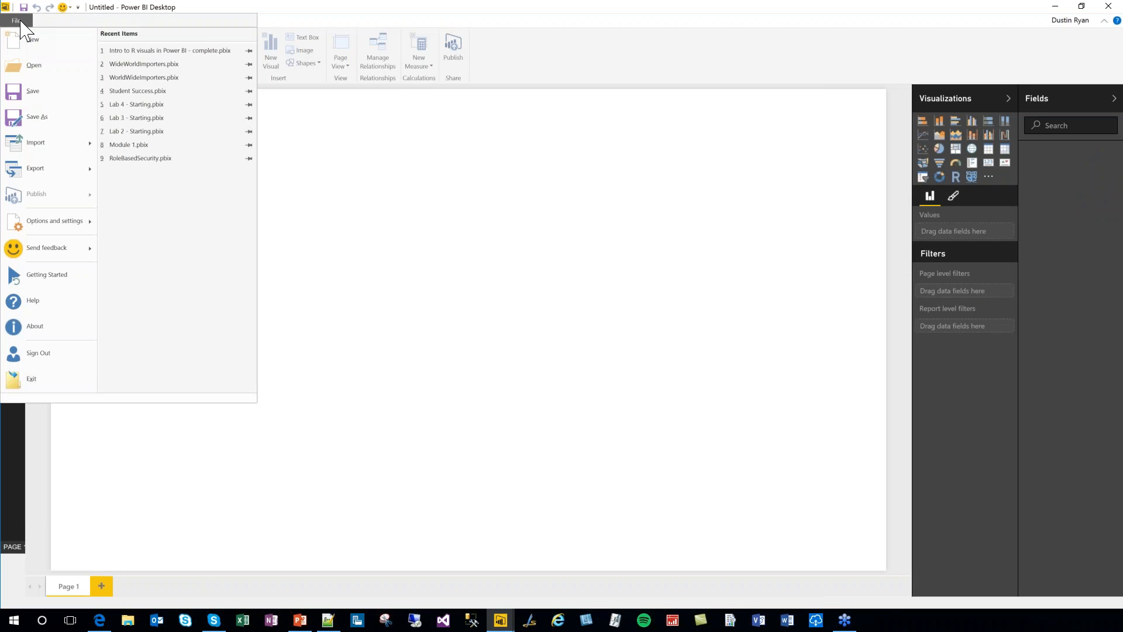
pyautogui.moveTo(37, 150)
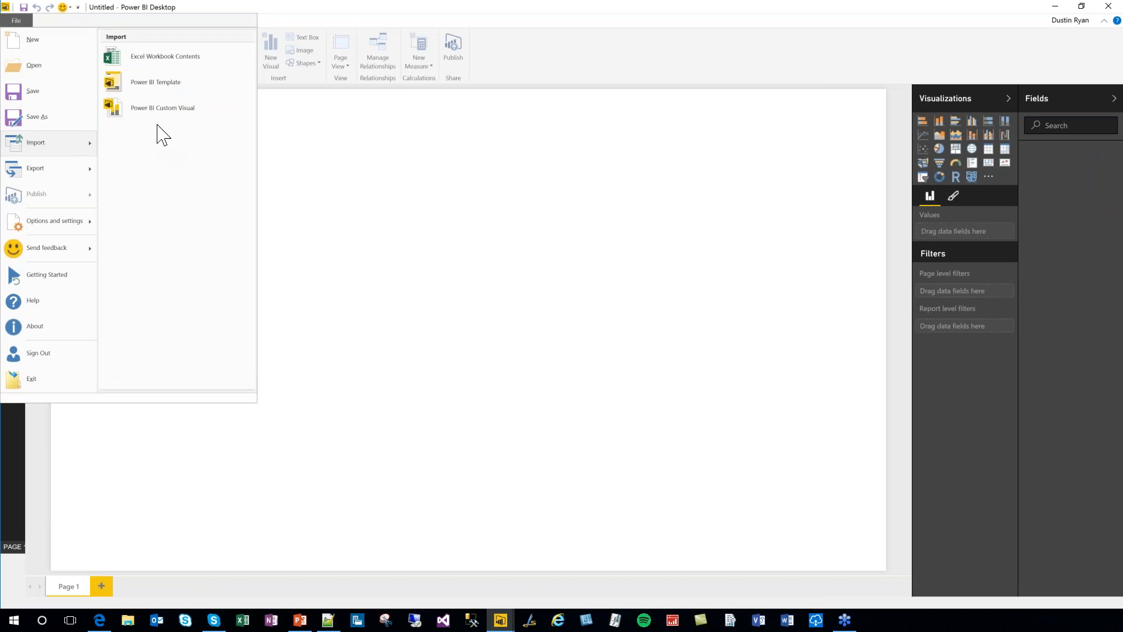
pyautogui.click(181, 69)
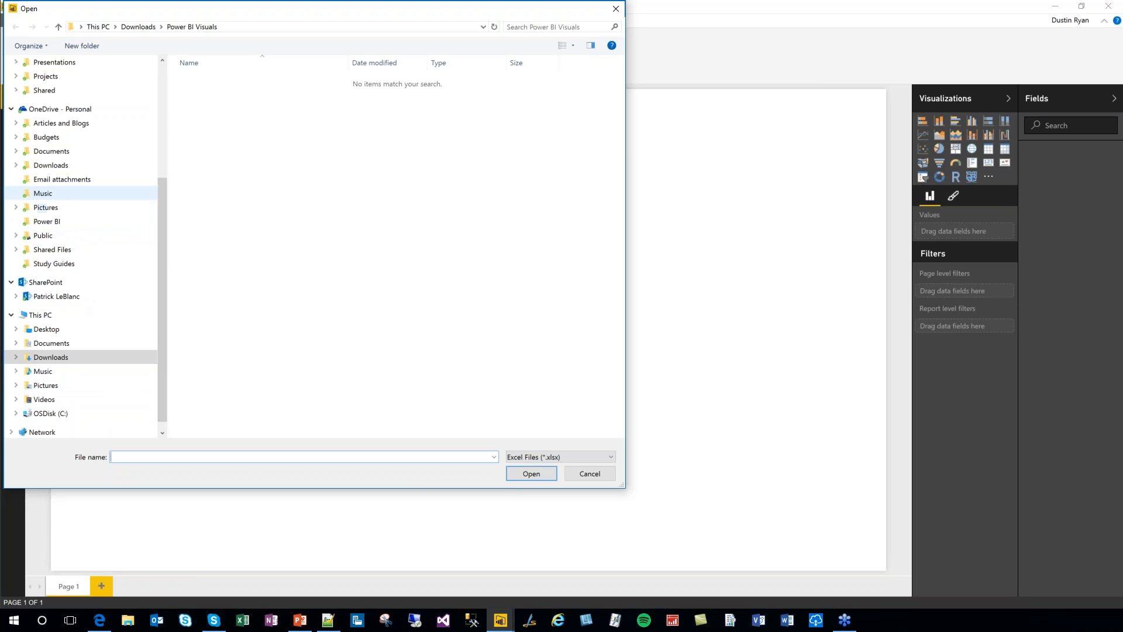
pyautogui.click(51, 153)
pyautogui.doubleClick(261, 289)
pyautogui.doubleClick(266, 102)
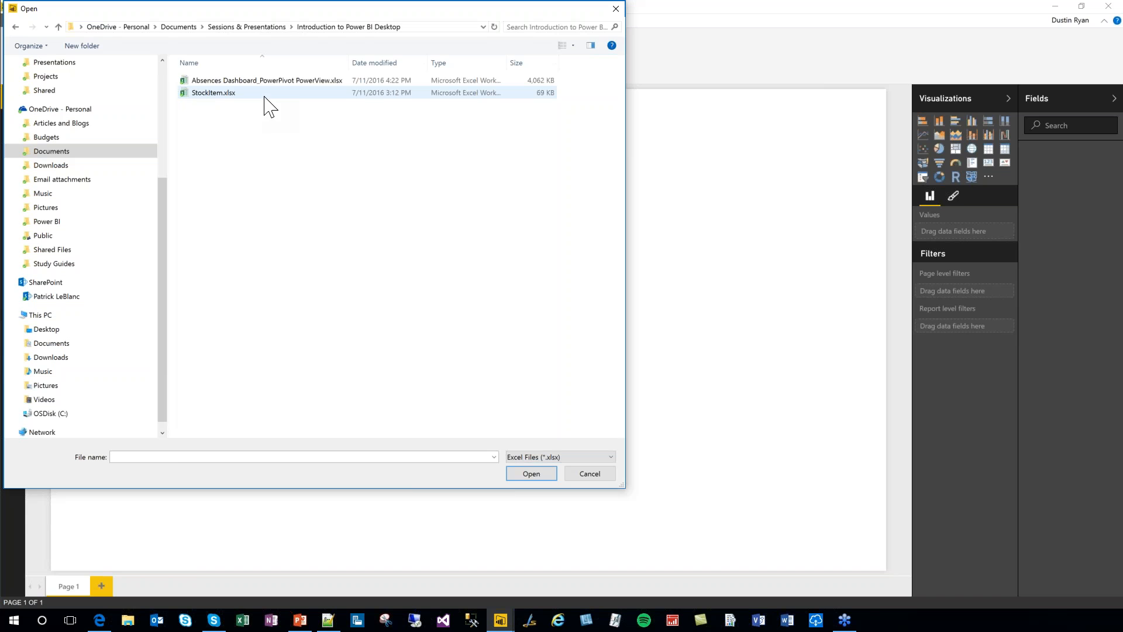
pyautogui.click(287, 82)
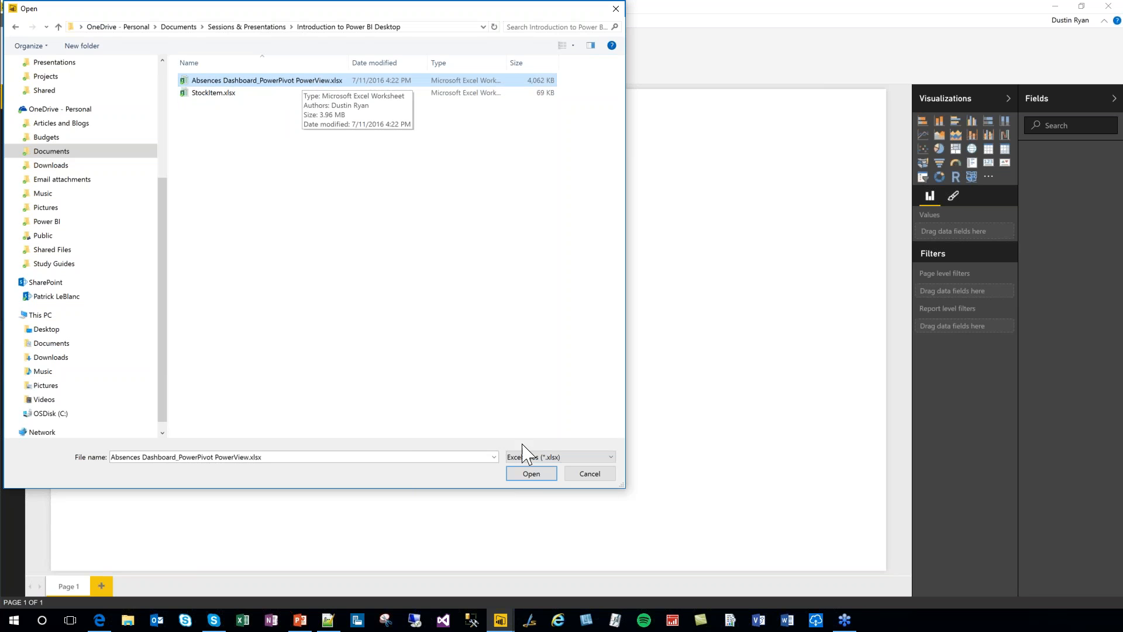
pyautogui.click(537, 477)
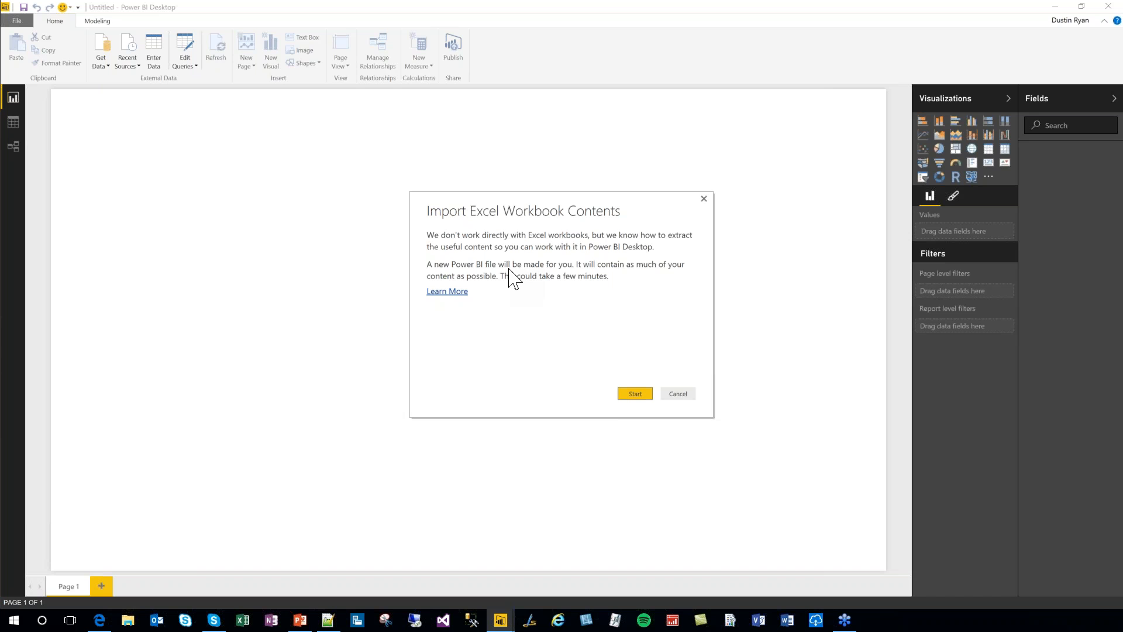
pyautogui.click(636, 396)
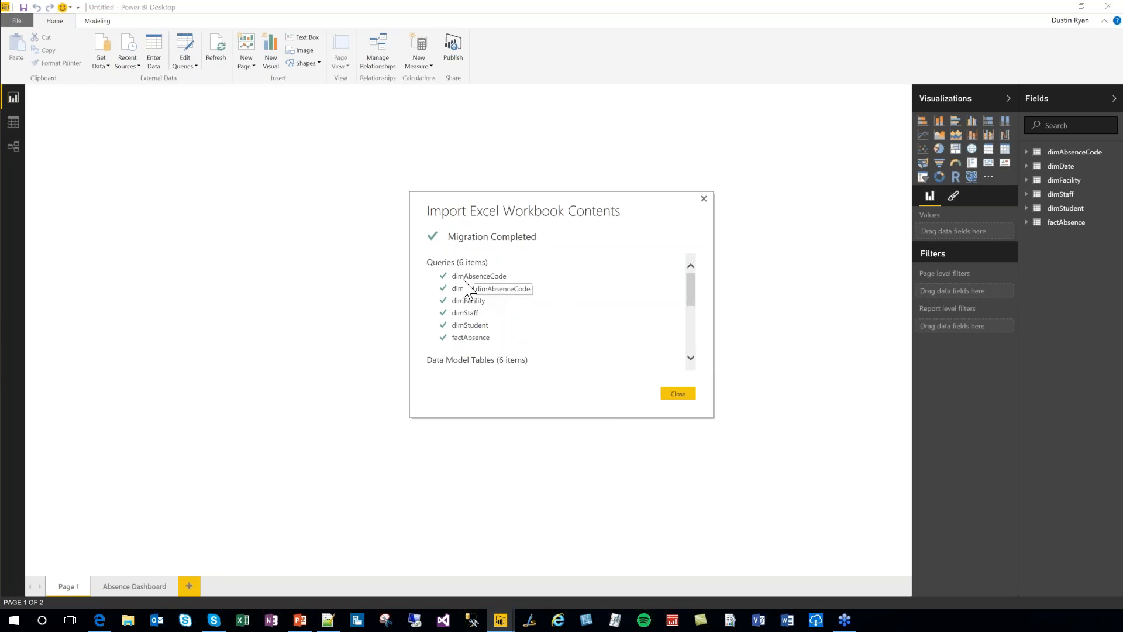
# Review the migrated queries, tables, measures and Power View sheets in the import summary and close it.
pyautogui.moveTo(689, 293); pyautogui.dragTo(695, 339)
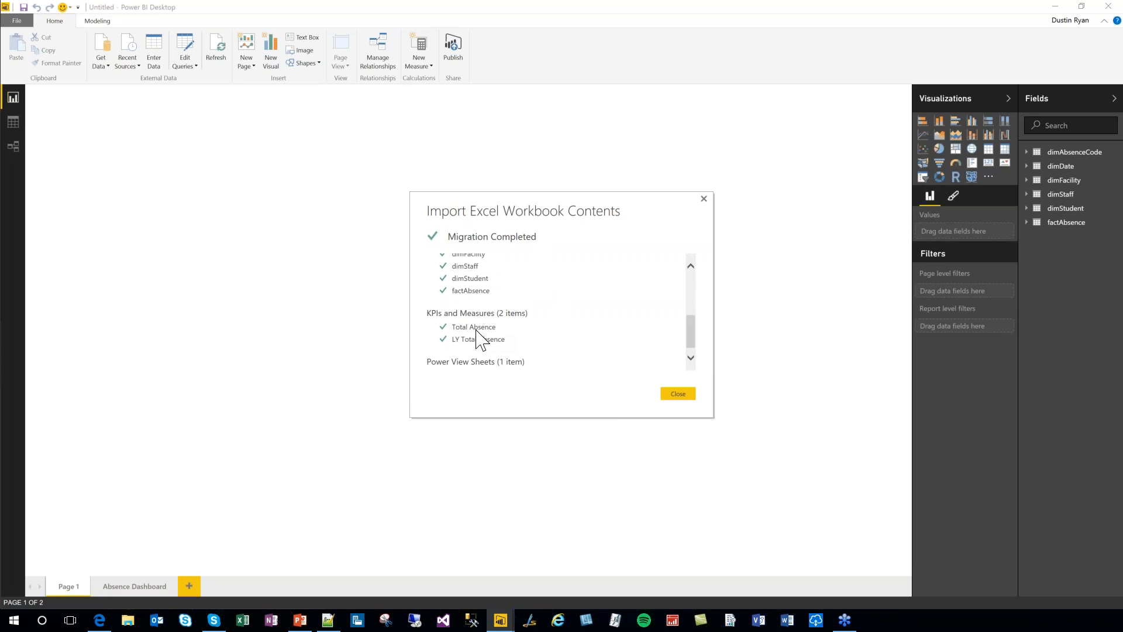
pyautogui.moveTo(688, 328); pyautogui.dragTo(697, 363)
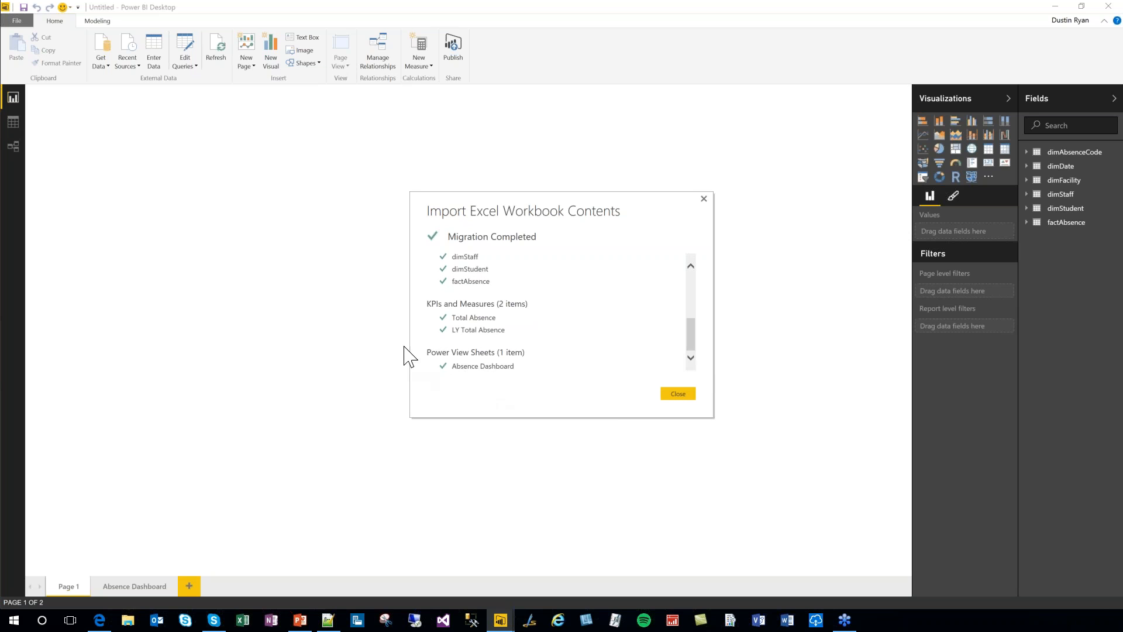
pyautogui.click(670, 403)
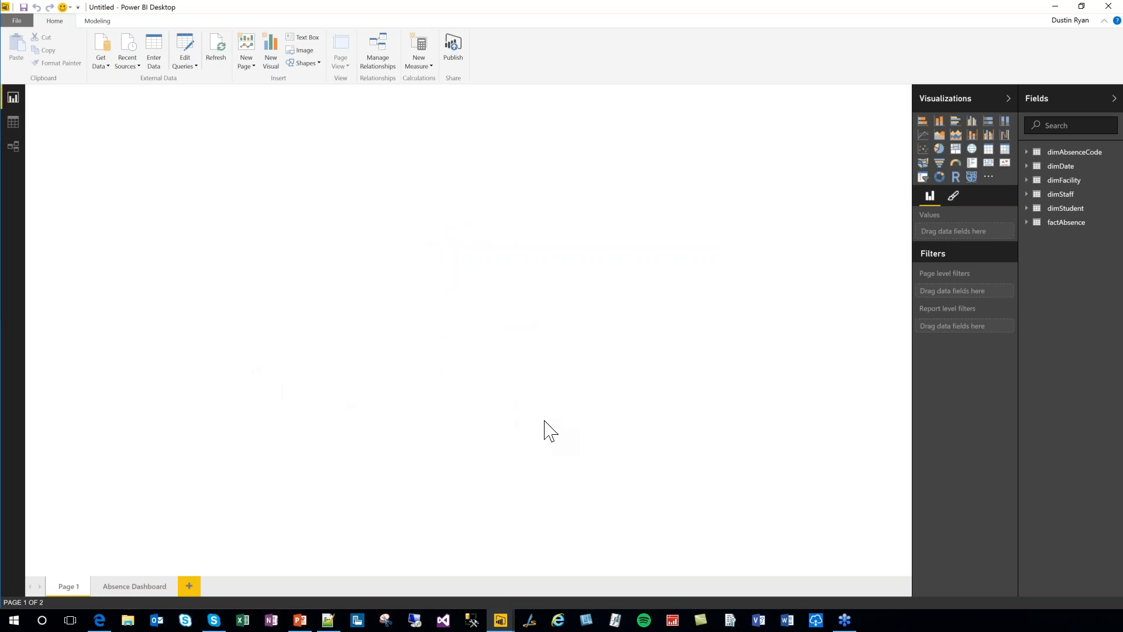
# View the imported Absence Dashboard page and the relationship diagram of the data model.
pyautogui.click(130, 587)
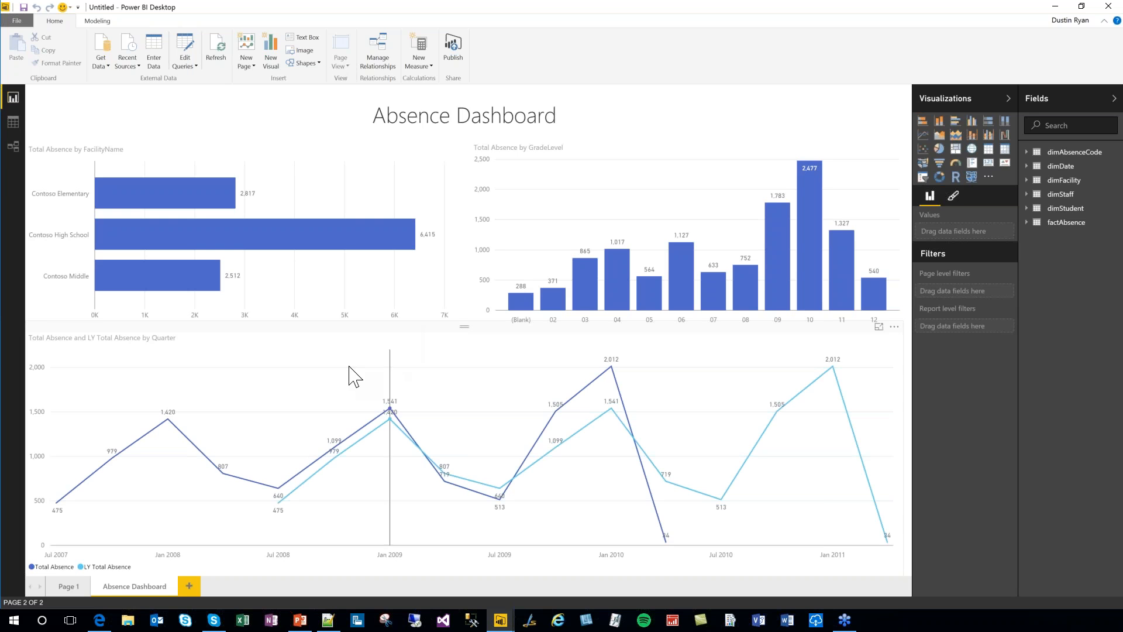
pyautogui.click(11, 147)
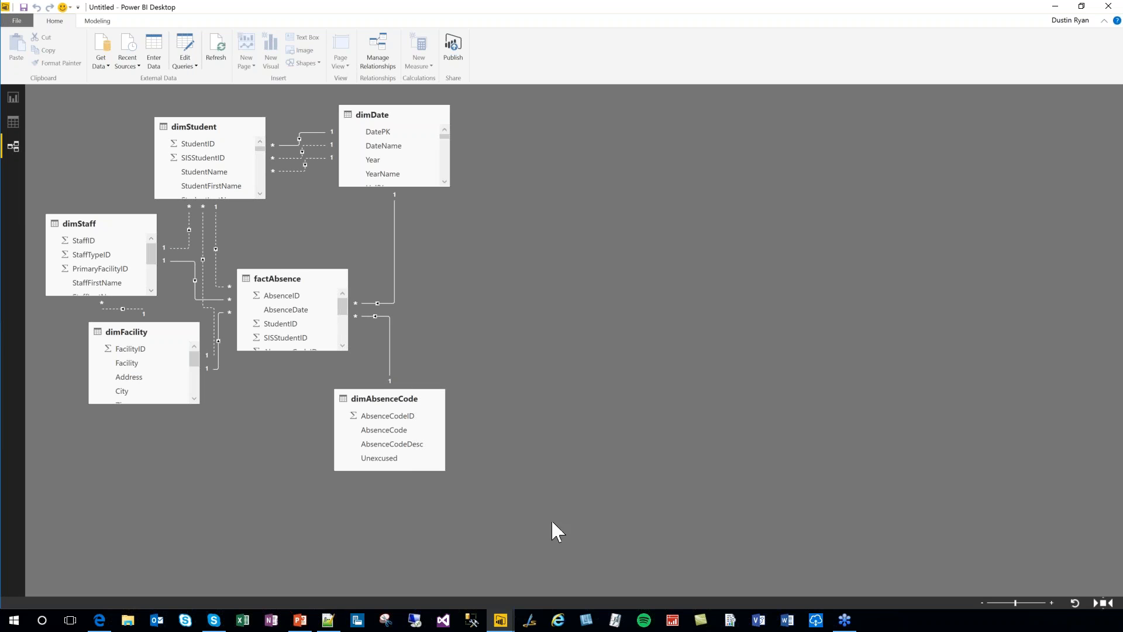
# Launch another Power BI Desktop instance and close the imported absence report without saving it.
pyautogui.click(508, 621)
pyautogui.rightClick(504, 625)
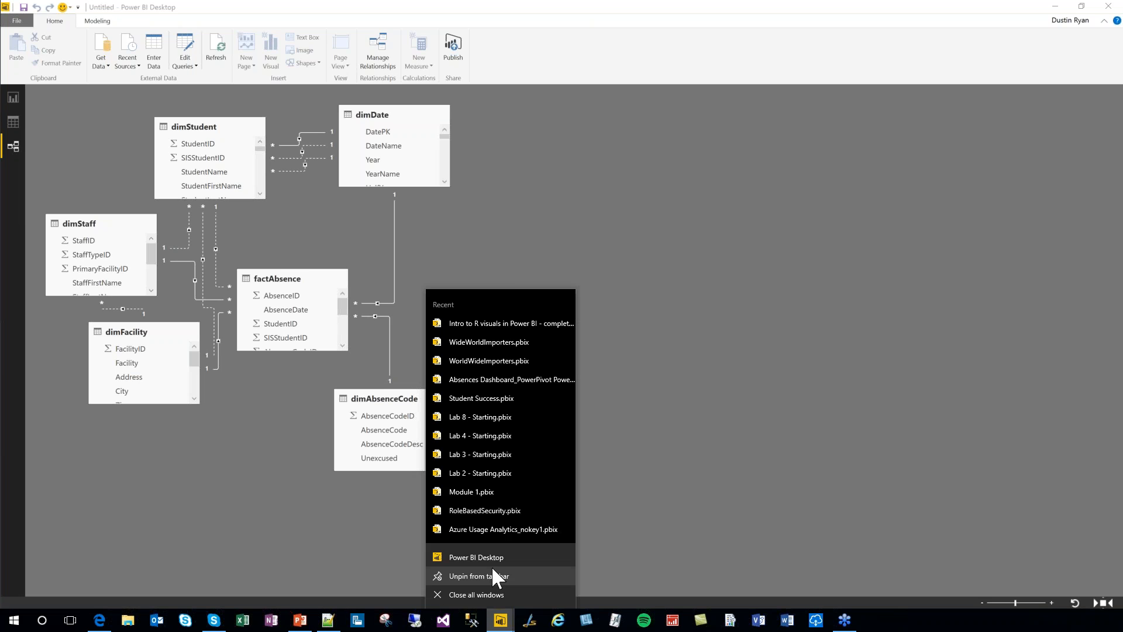
pyautogui.click(491, 556)
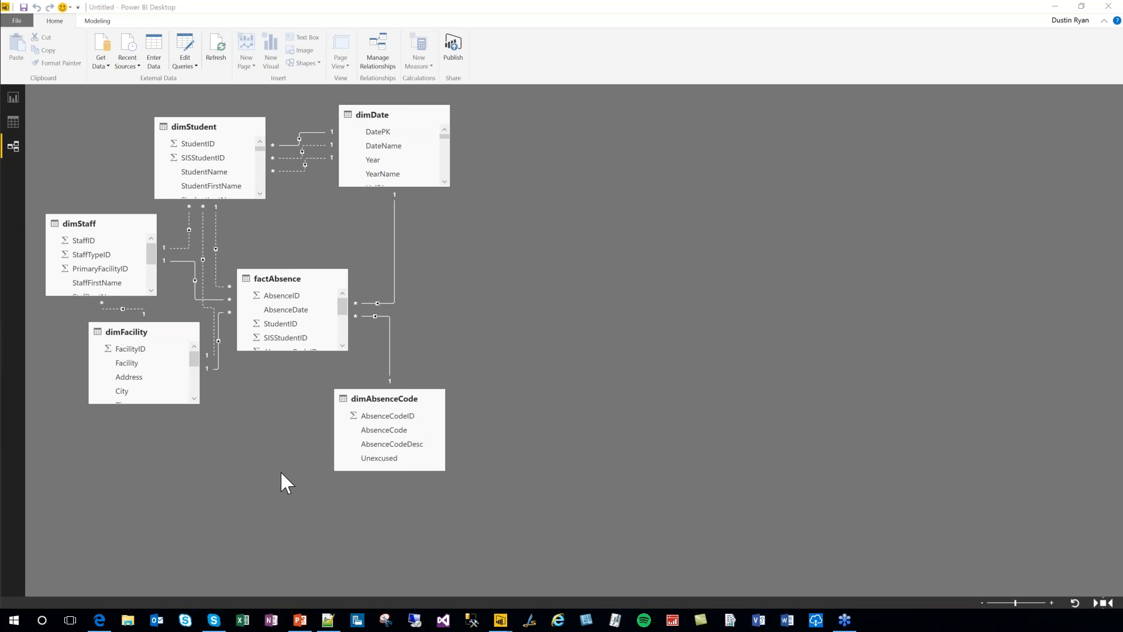
pyautogui.click(10, 96)
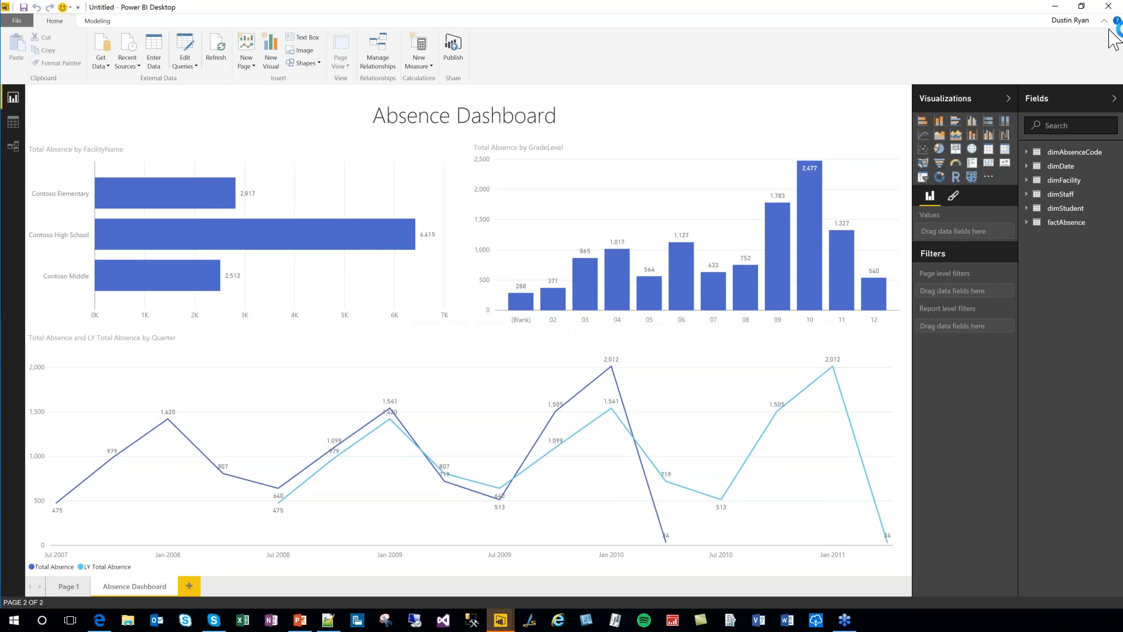
pyautogui.click(1108, 8)
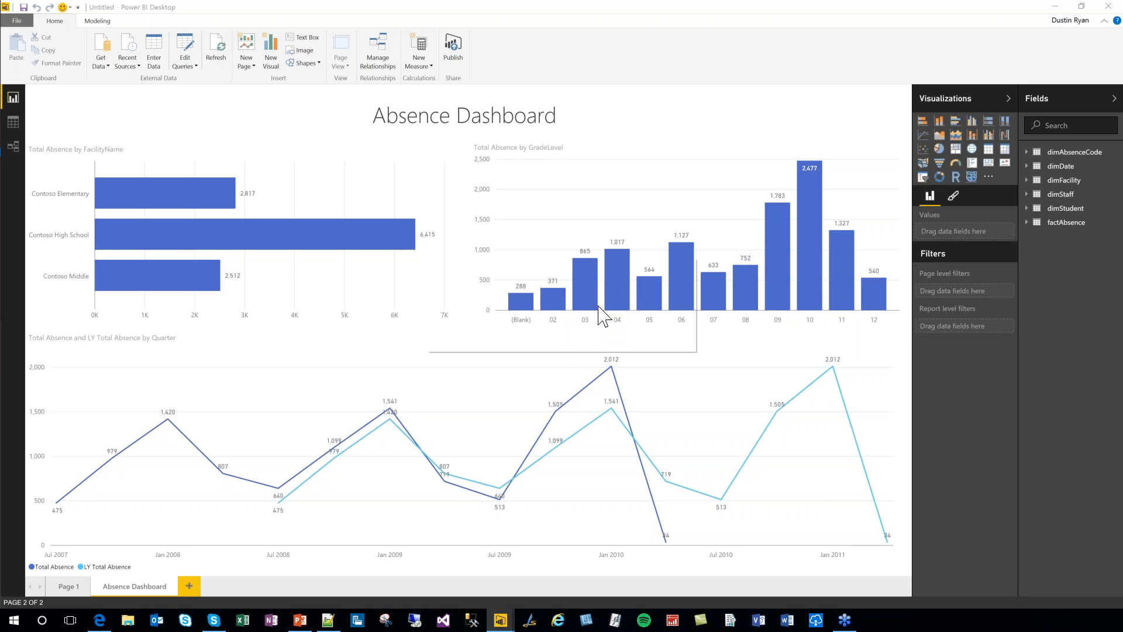
pyautogui.click(614, 326)
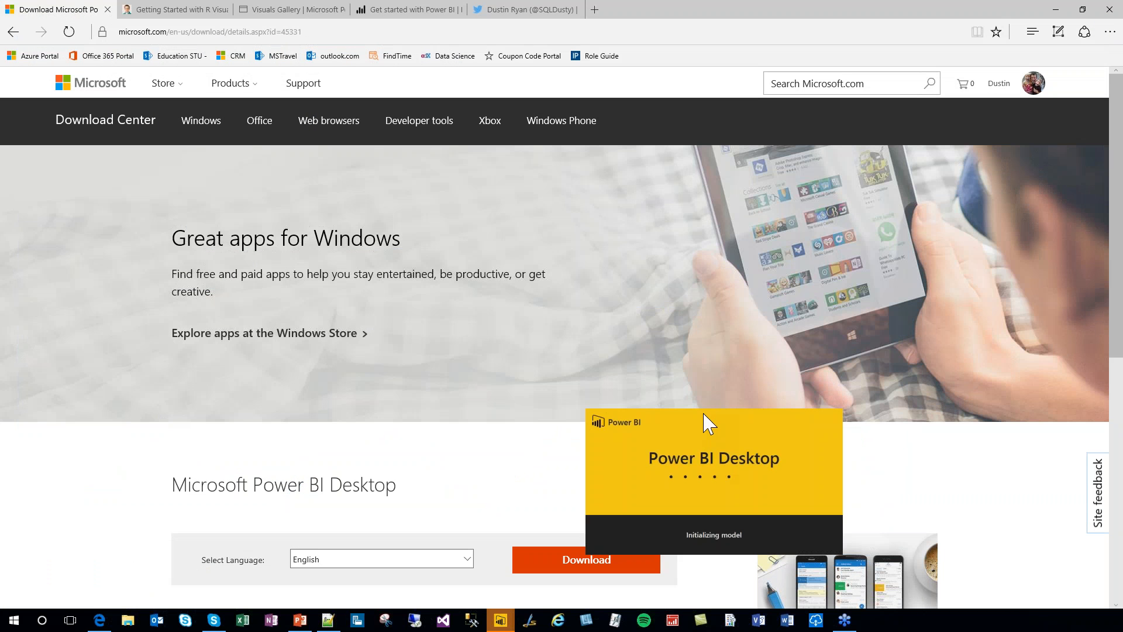
pyautogui.moveTo(704, 413); pyautogui.dragTo(512, 308)
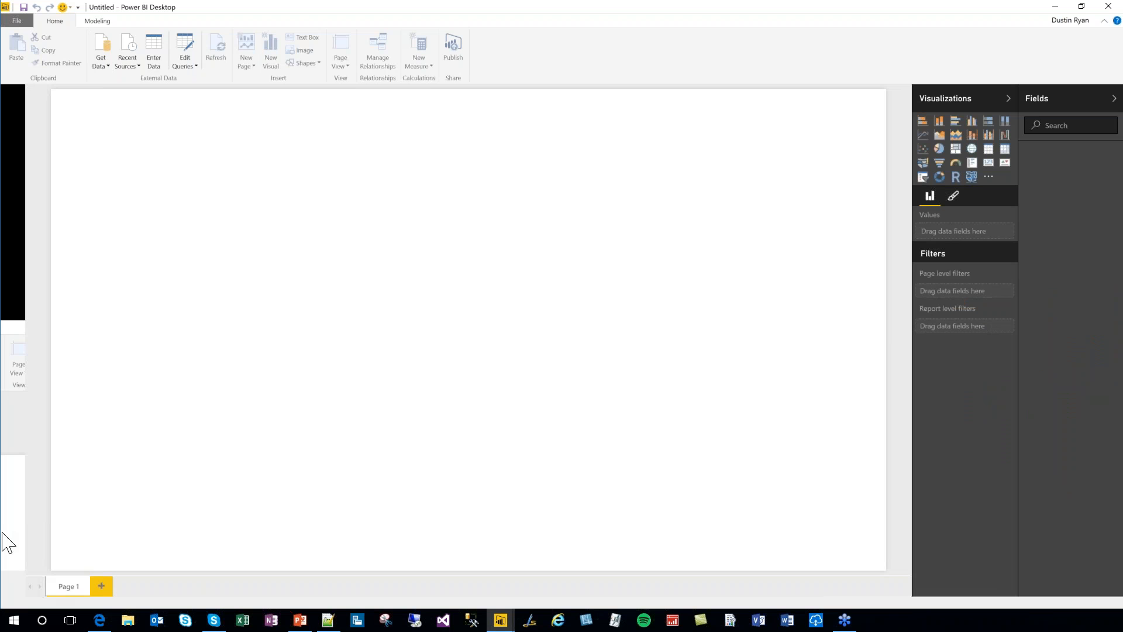
# View the Getting Started page with its videos, forums and tutorials, and close it.
pyautogui.click(16, 20)
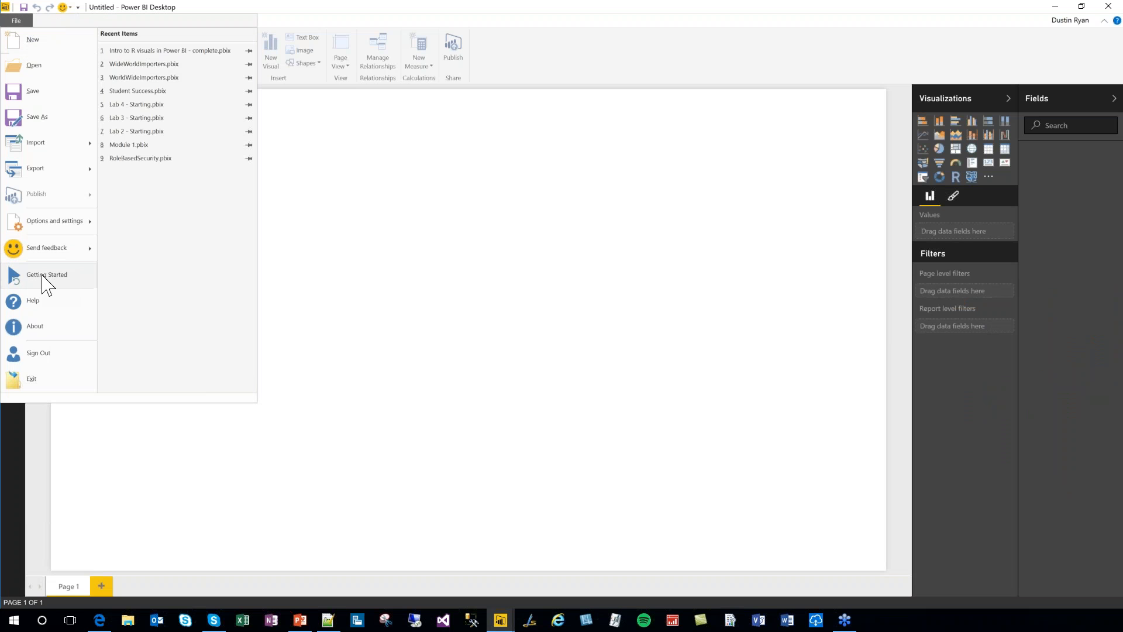
pyautogui.click(42, 280)
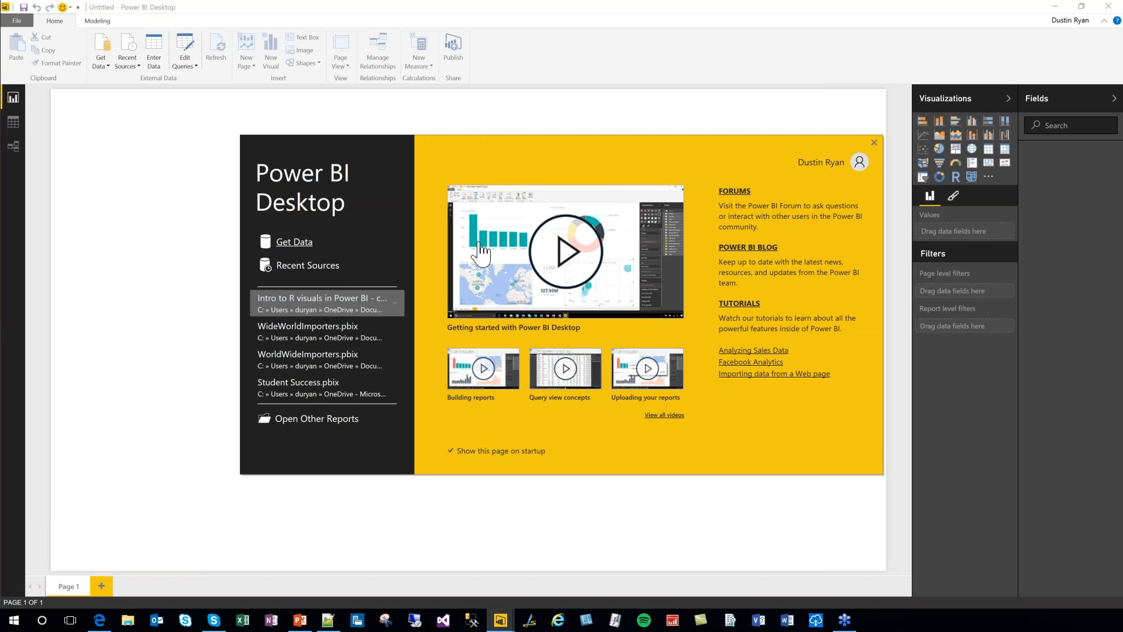
pyautogui.click(876, 144)
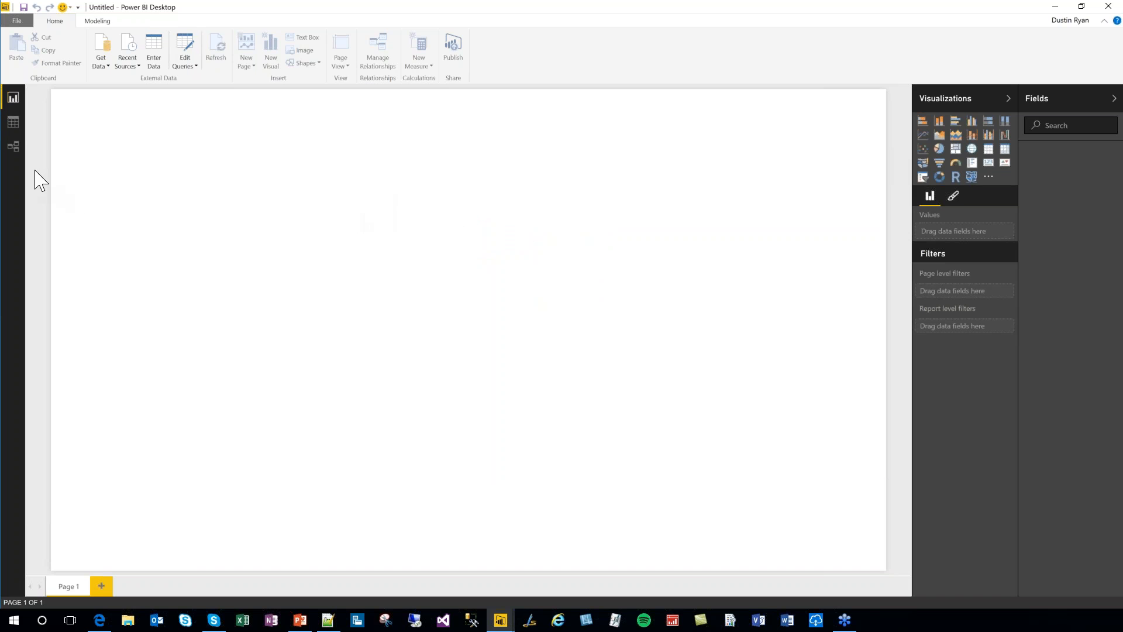
# Open the list of available data sources and examine the file, database, Azure and online service connectors.
pyautogui.click(100, 57)
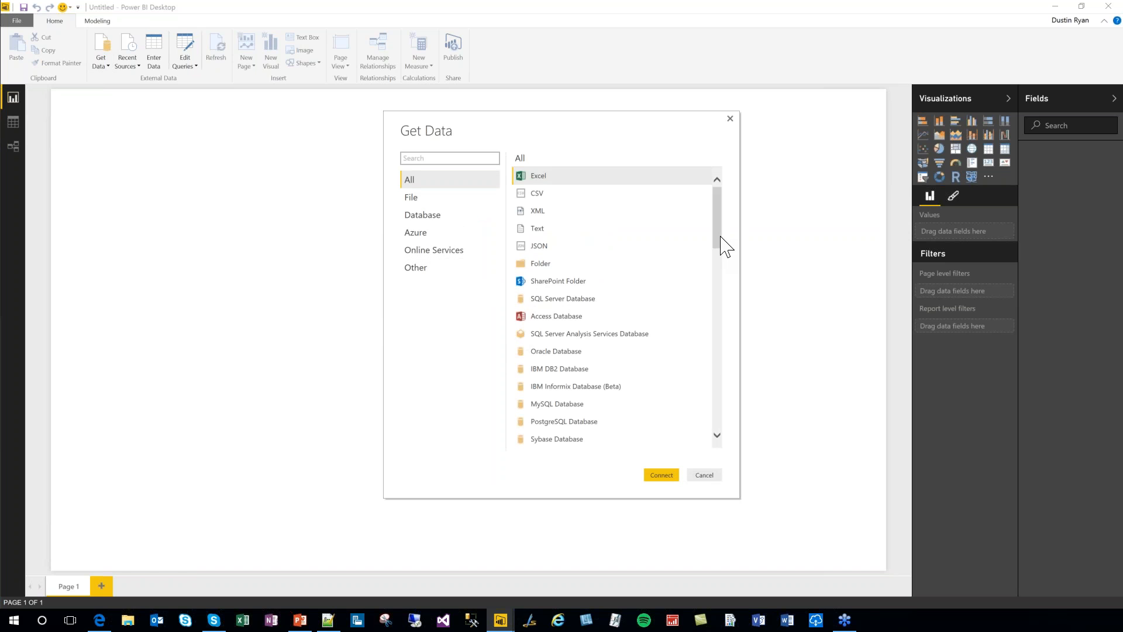
pyautogui.moveTo(720, 221)
pyautogui.mouseDown()
pyautogui.moveTo(725, 403)
pyautogui.moveTo(721, 206)
pyautogui.mouseUp()
pyautogui.scroll(-1, 607, 309)
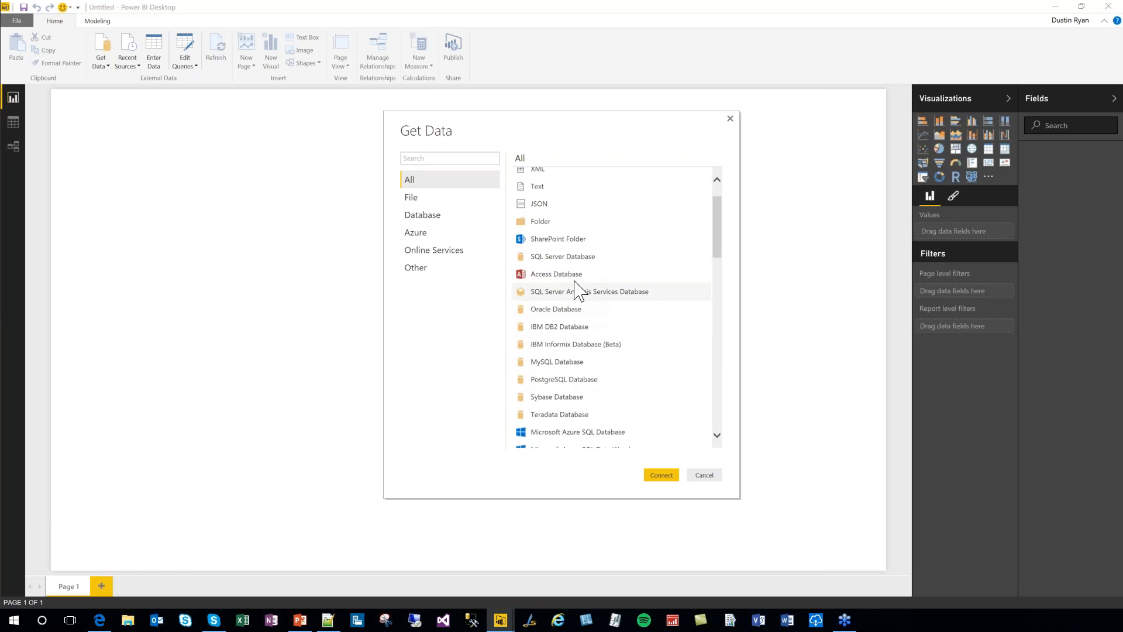
pyautogui.scroll(-5, 621, 383)
pyautogui.scroll(-3, 597, 401)
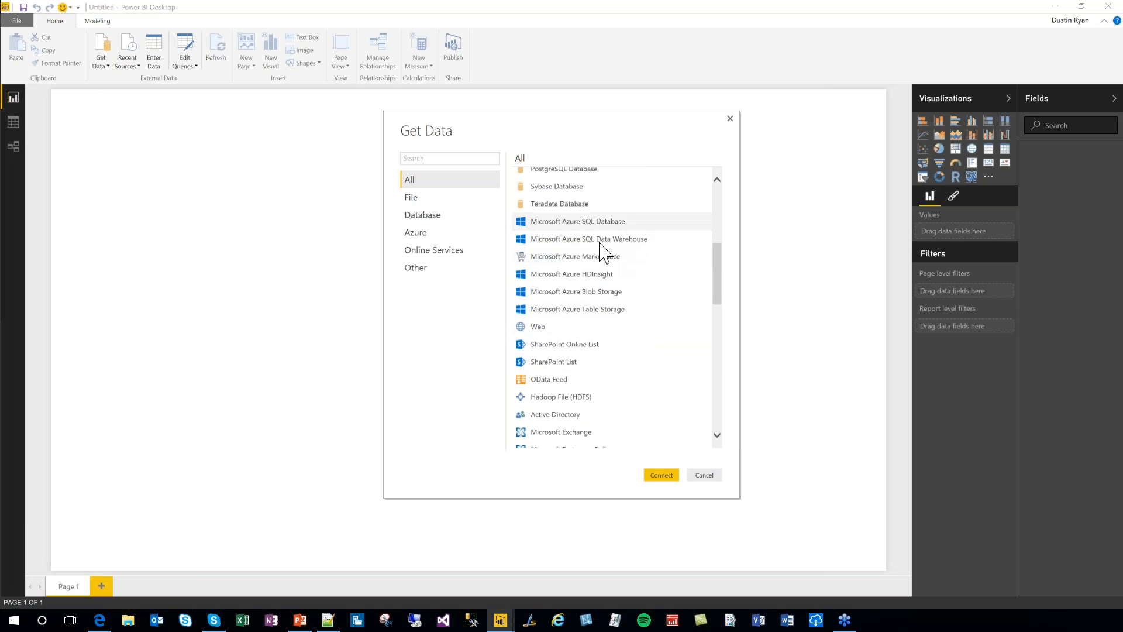
pyautogui.scroll(-1, 629, 350)
pyautogui.scroll(-1, 614, 366)
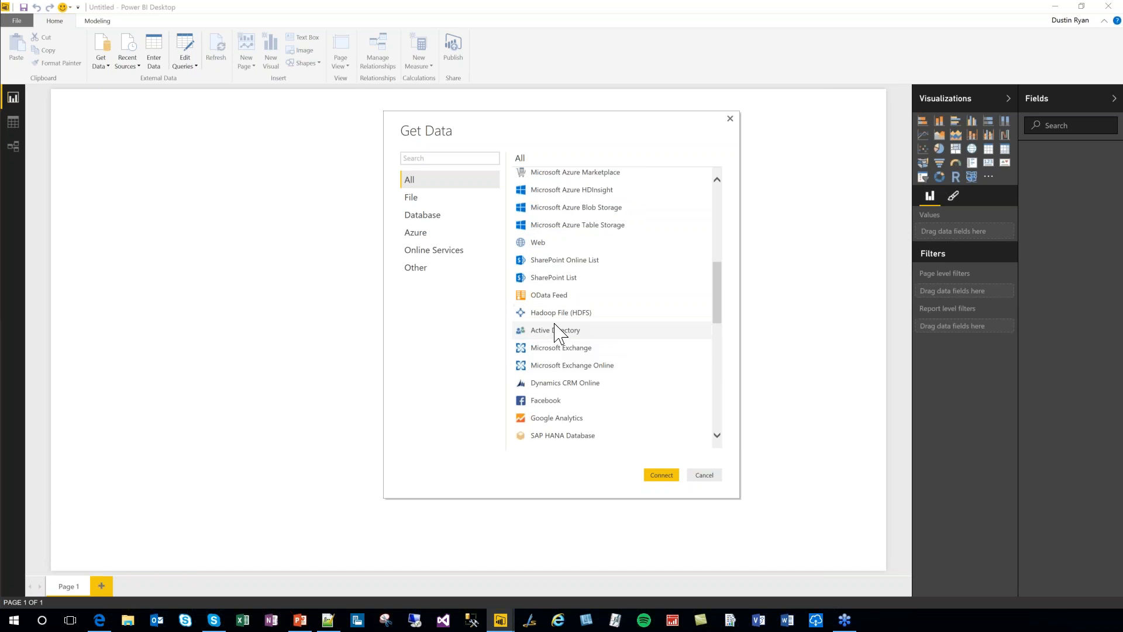
pyautogui.scroll(-2, 608, 374)
pyautogui.scroll(-2, 620, 395)
pyautogui.scroll(15, 614, 395)
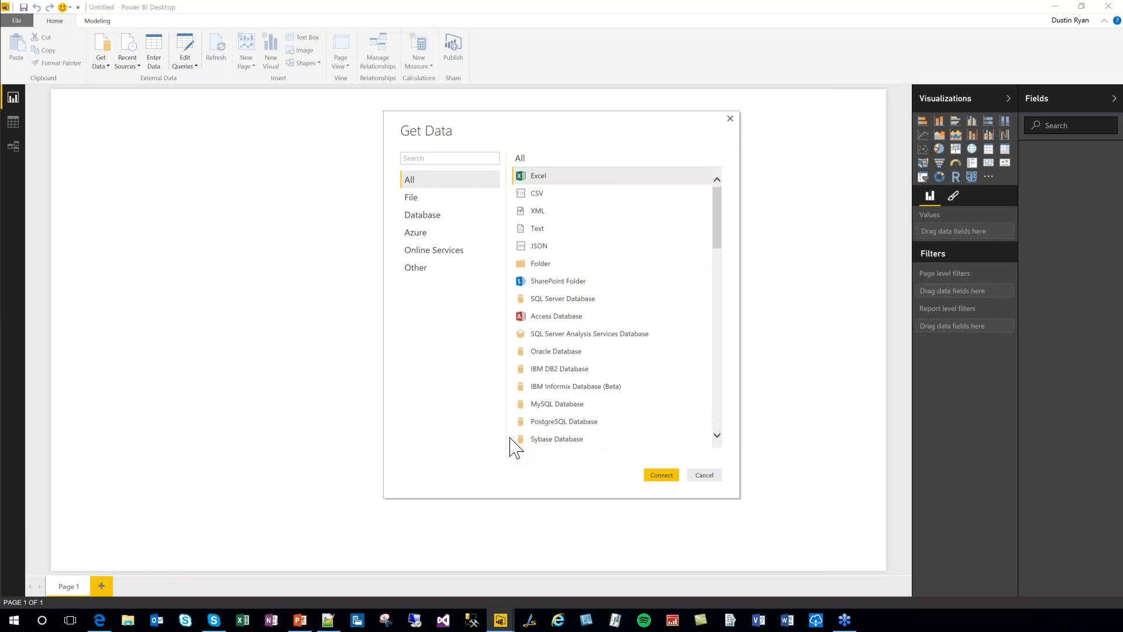
# Connect to a SQL Server database on server duryan-sb01 using Import mode, leaving the database name blank.
pyautogui.click(564, 302)
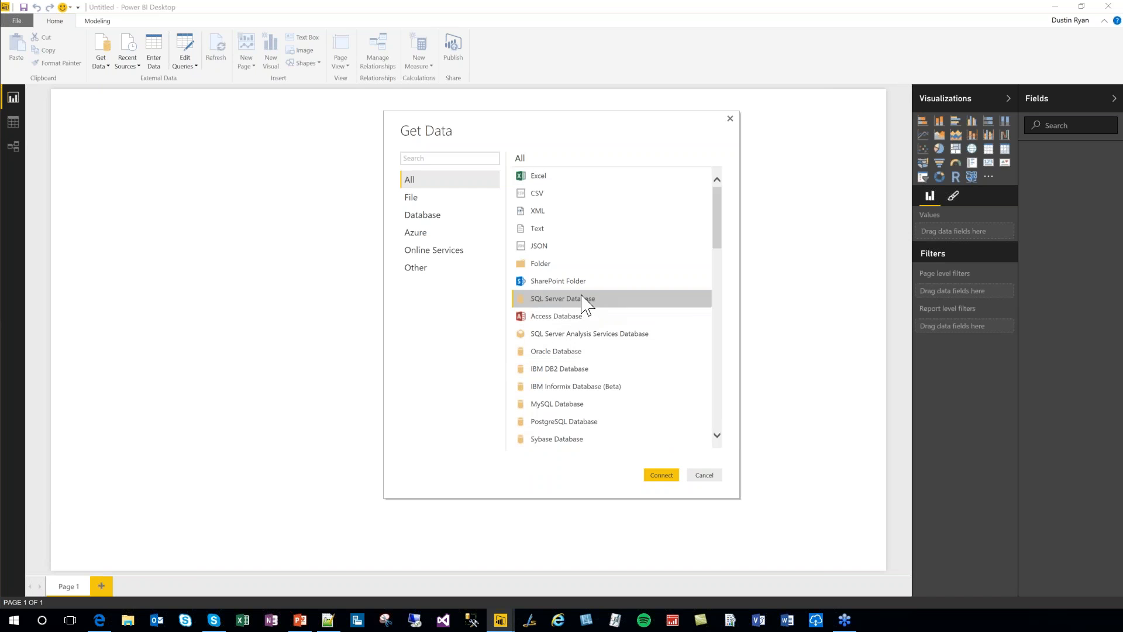
pyautogui.click(662, 483)
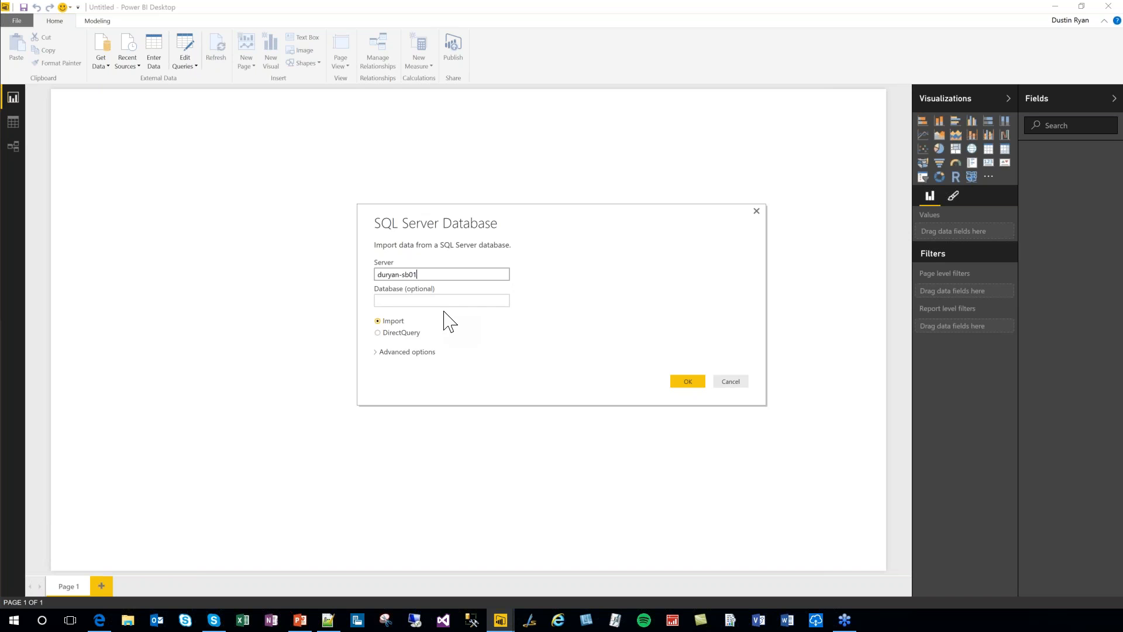
pyautogui.click(378, 333)
pyautogui.click(393, 322)
pyautogui.click(688, 381)
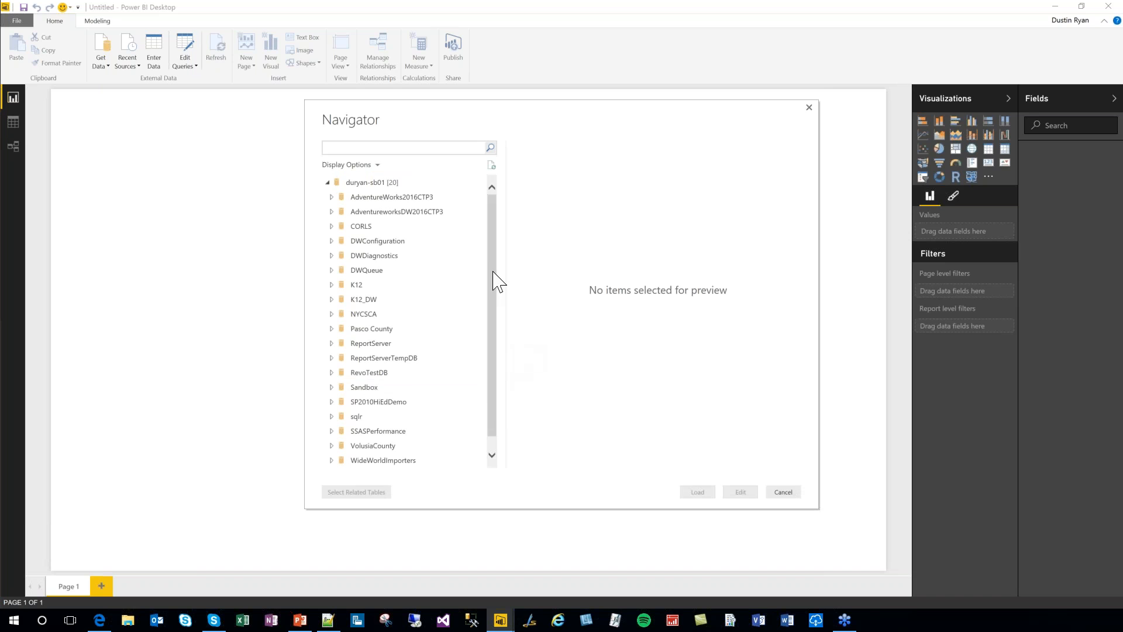
# Expand the WideWorldImportersDW database and select Fact.Sale together with its related tables.
pyautogui.scroll(-1, 498, 293)
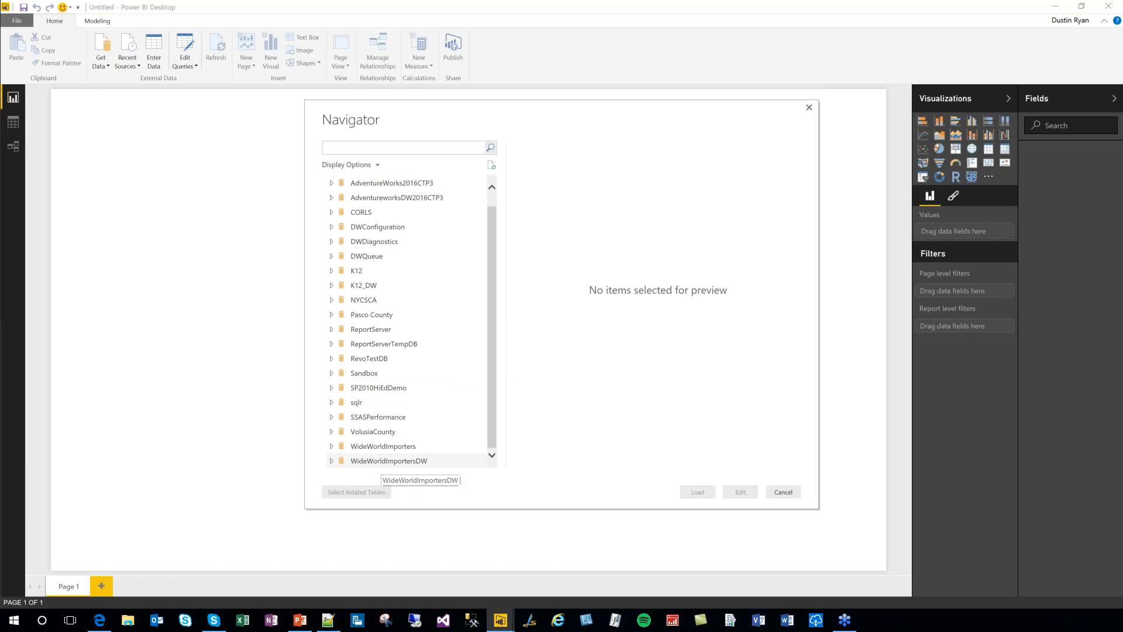
pyautogui.click(332, 460)
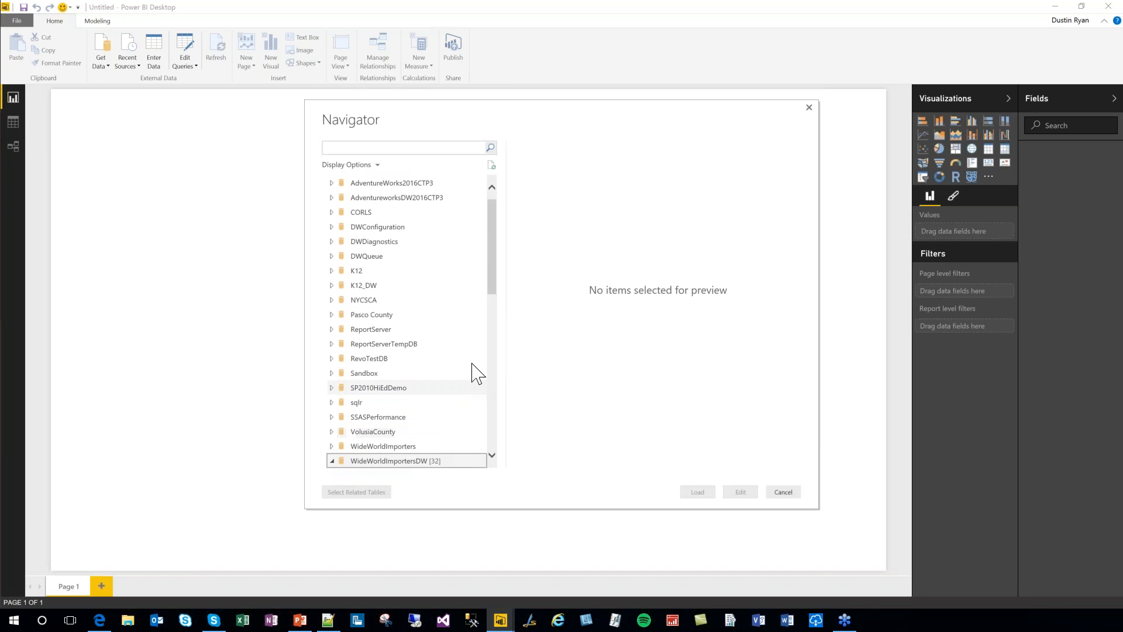
pyautogui.moveTo(494, 271); pyautogui.dragTo(491, 346)
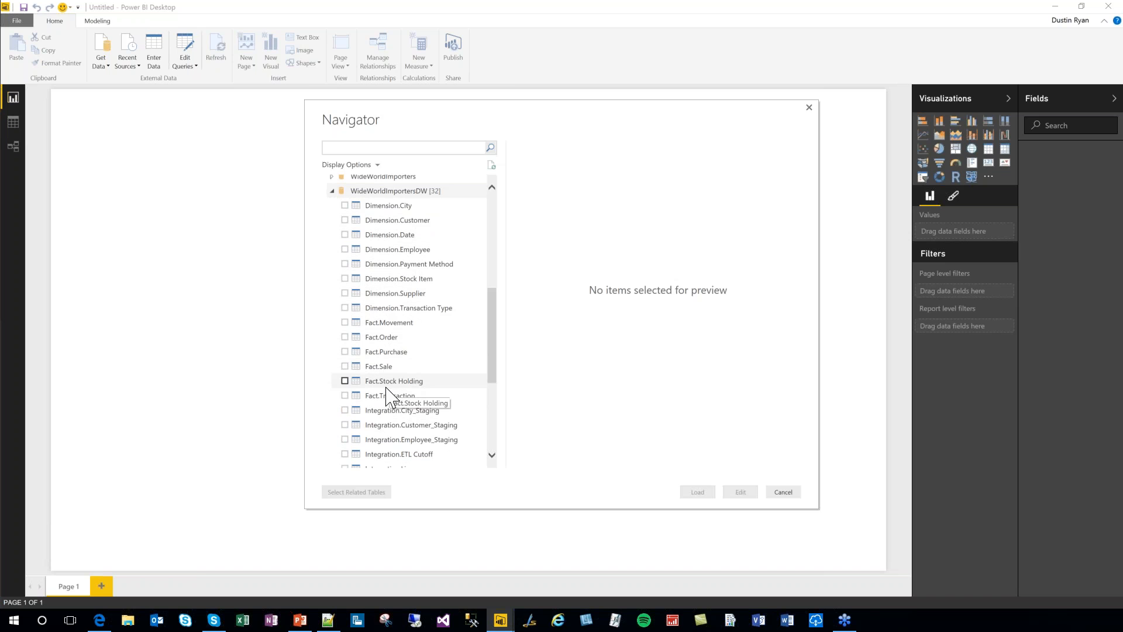
pyautogui.click(345, 367)
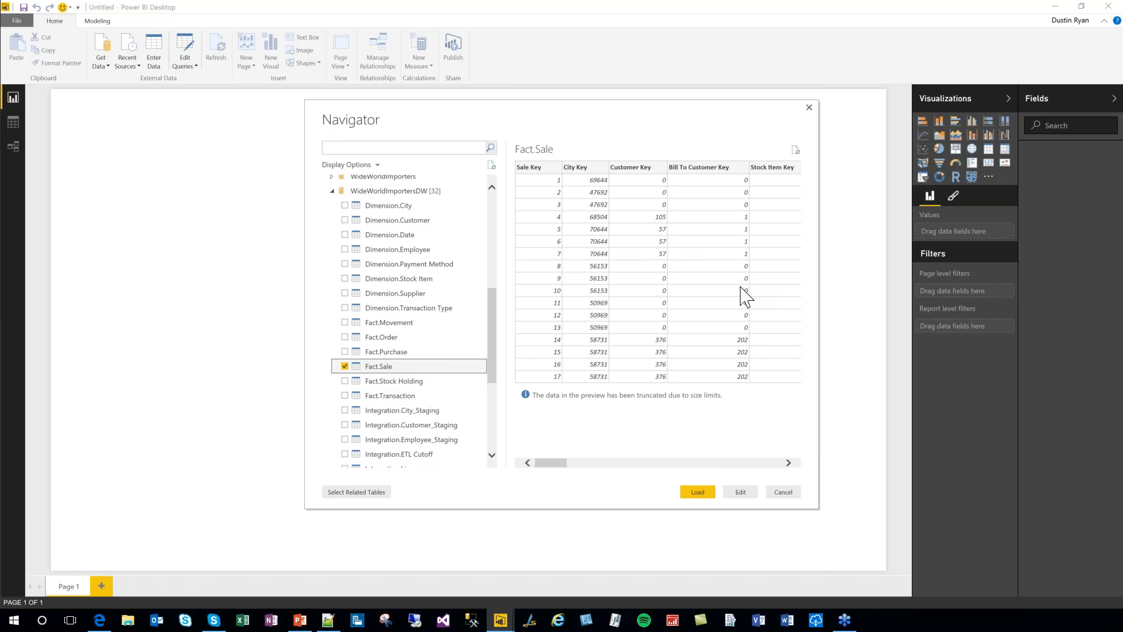
pyautogui.click(350, 493)
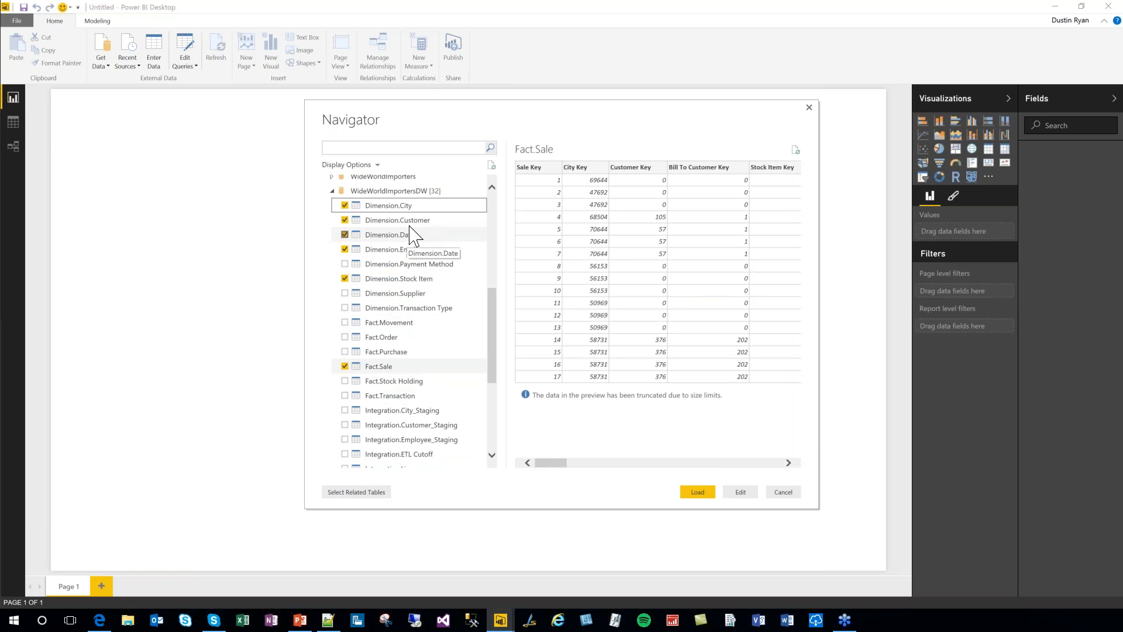
# Open the selected tables for editing in the Query Editor and maximize its window.
pyautogui.moveTo(591, 115); pyautogui.dragTo(505, 114)
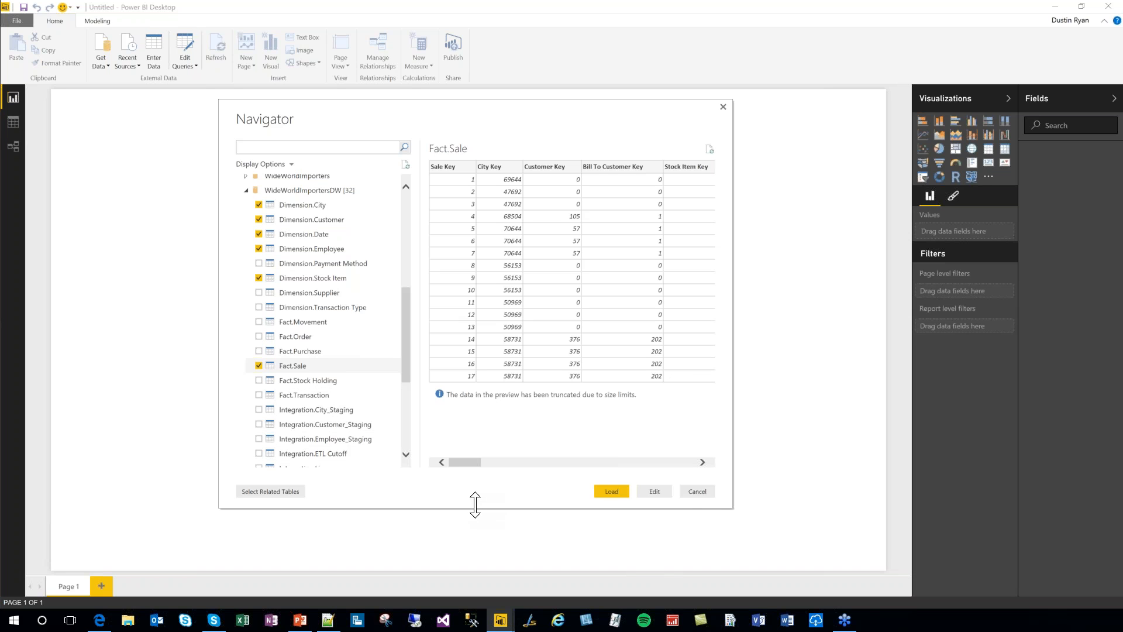
pyautogui.click(664, 493)
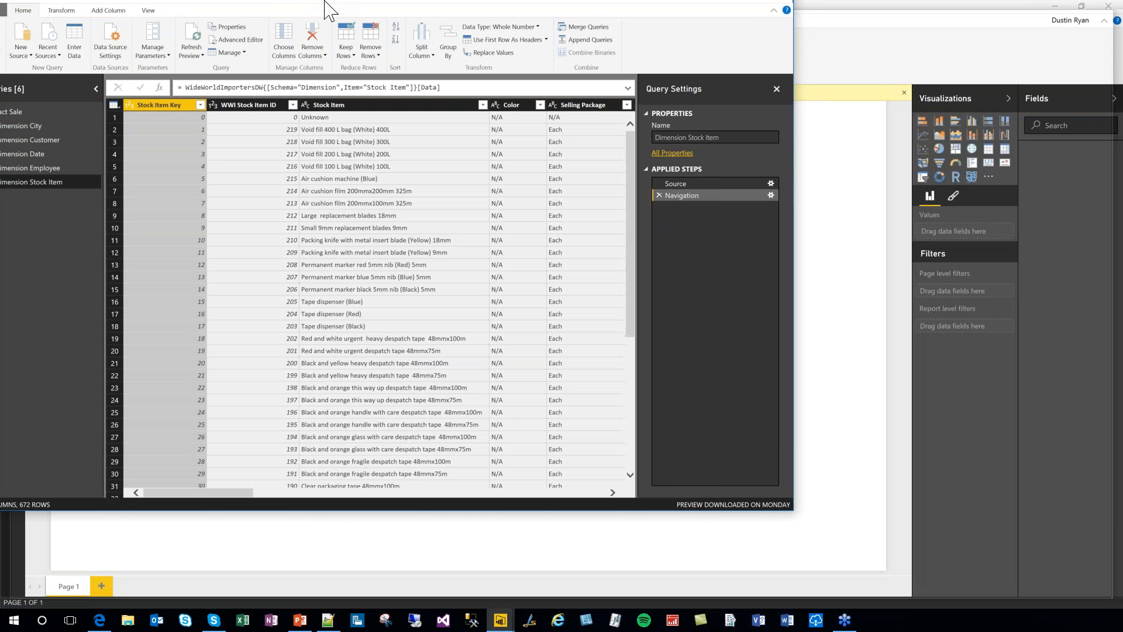
pyautogui.moveTo(325, 1); pyautogui.dragTo(325, 0)
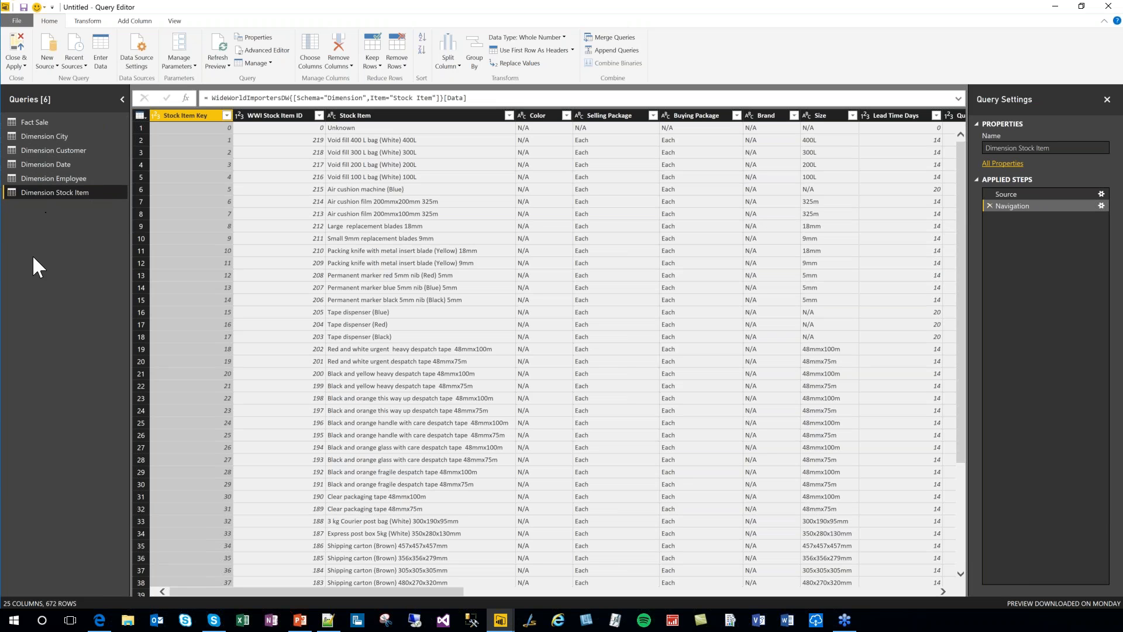
# Show the Fact Sale query and view the data type choices for the Unit Price column.
pyautogui.click(47, 119)
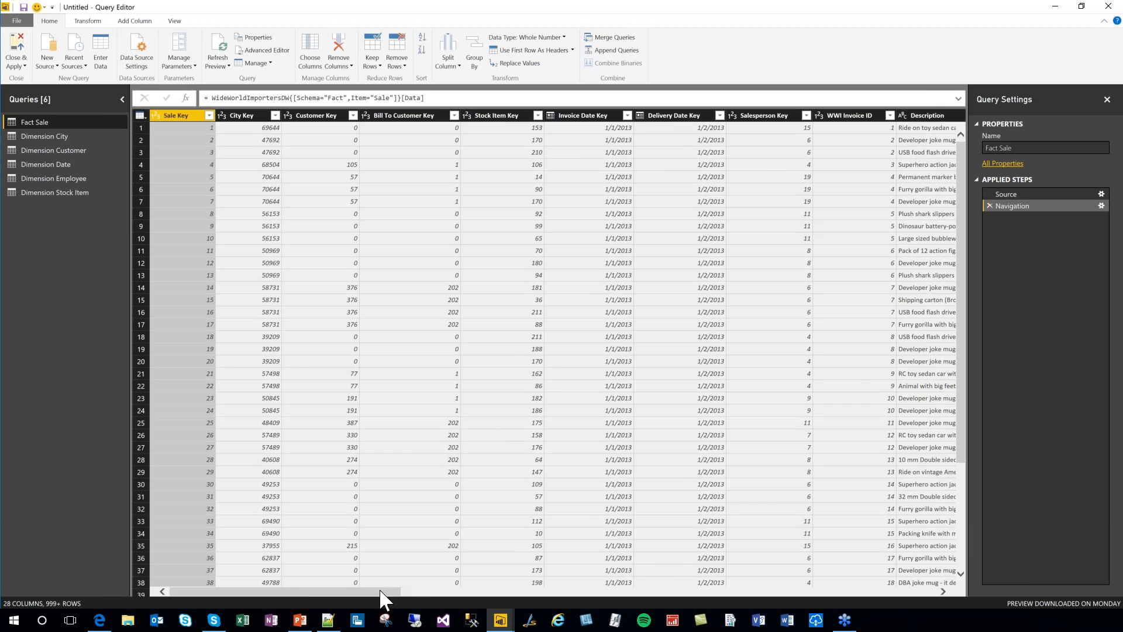
pyautogui.moveTo(420, 590); pyautogui.dragTo(546, 591)
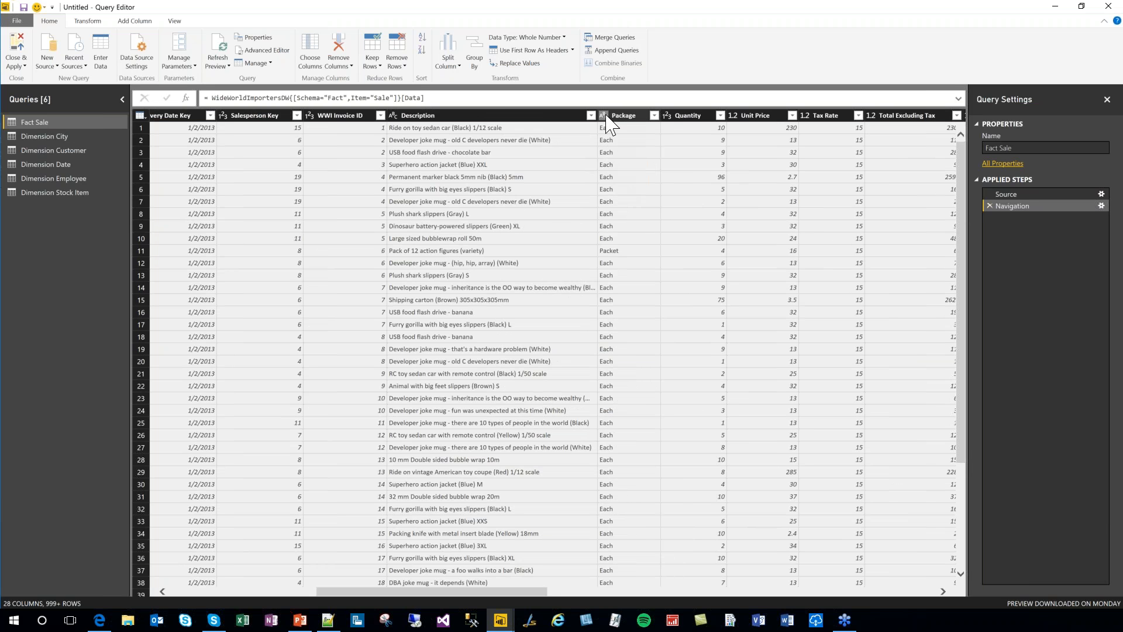
pyautogui.click(733, 115)
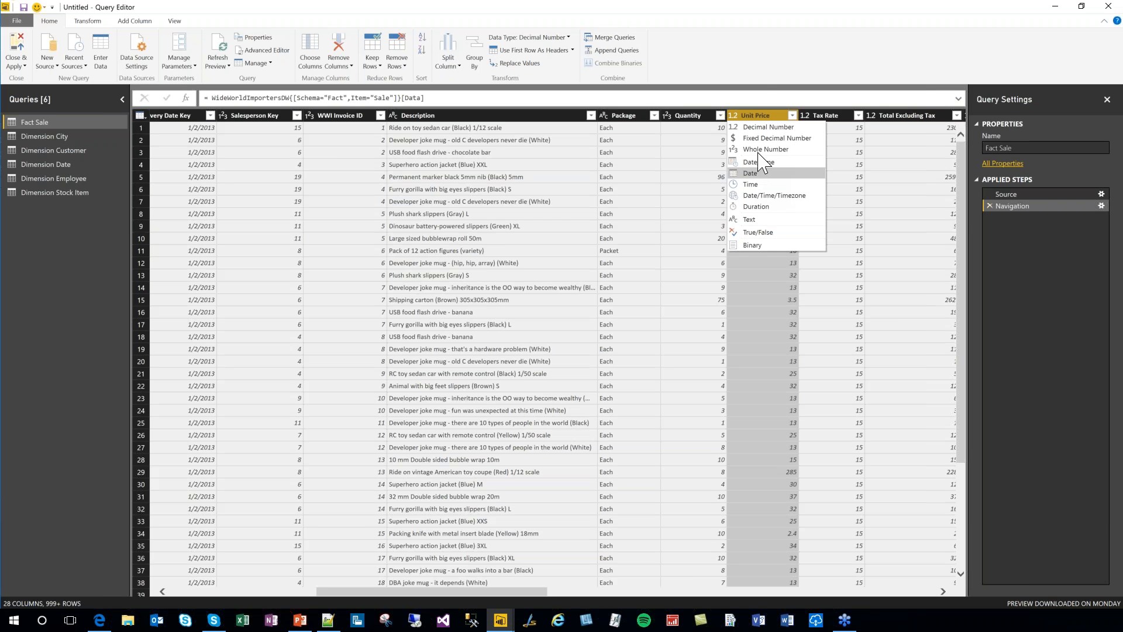
pyautogui.click(766, 76)
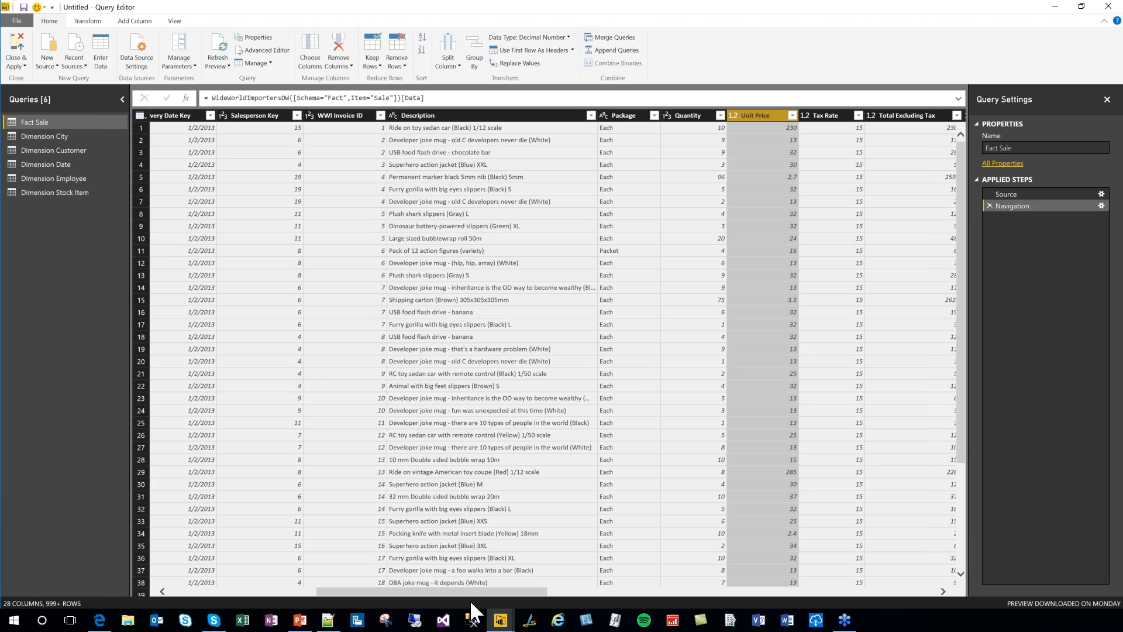
# Select the Invoice Date Key column and view the operations available for it, closing them without a change.
pyautogui.moveTo(461, 591); pyautogui.dragTo(345, 609)
pyautogui.click(561, 120)
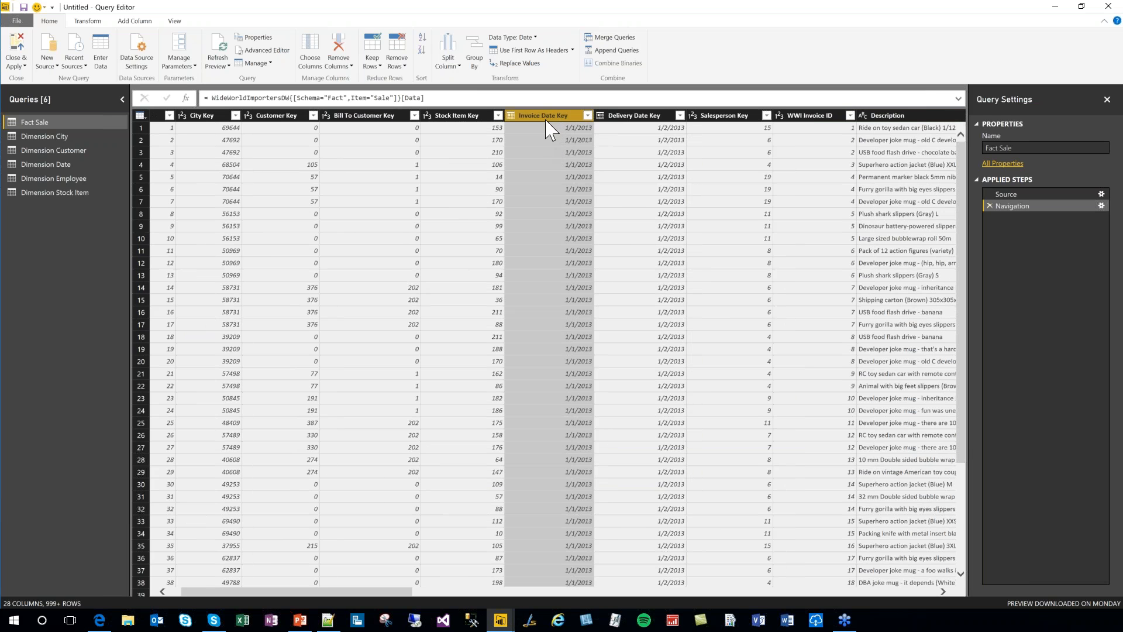
pyautogui.rightClick(546, 118)
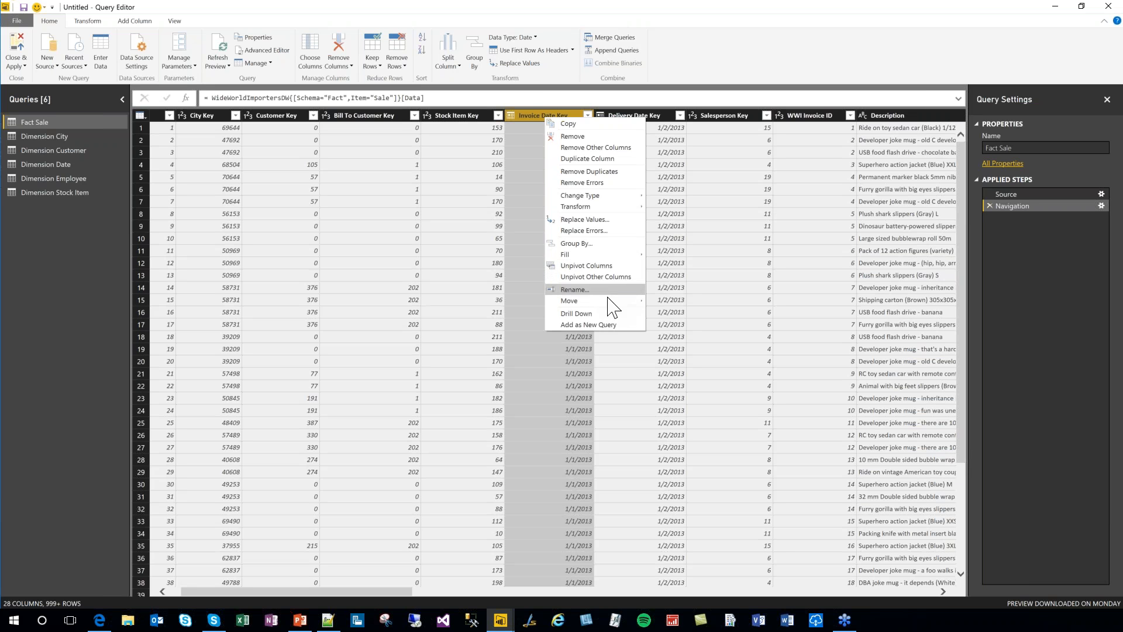
pyautogui.click(543, 99)
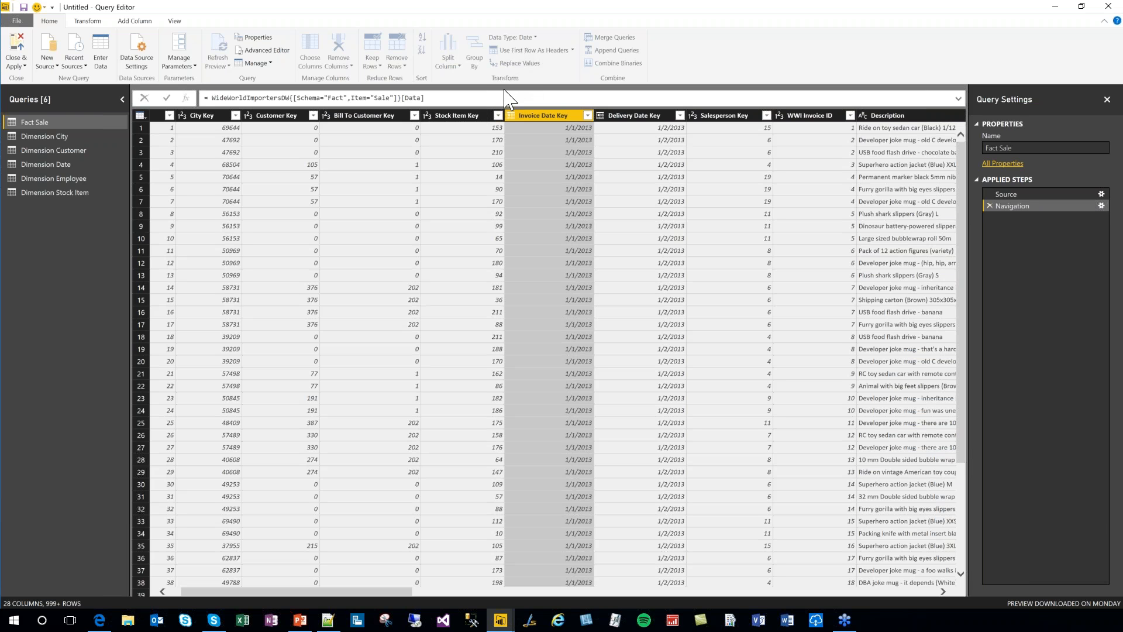
# View the date transformations offered for the Invoice Date Key column, including the Year options, without applying any.
pyautogui.click(86, 22)
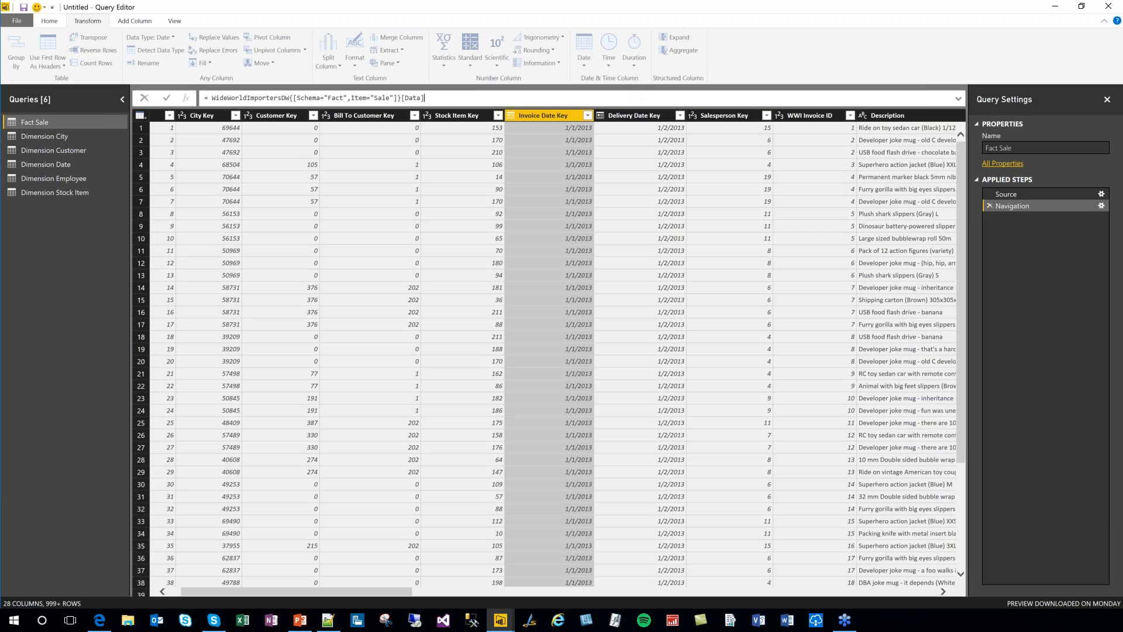
pyautogui.click(564, 124)
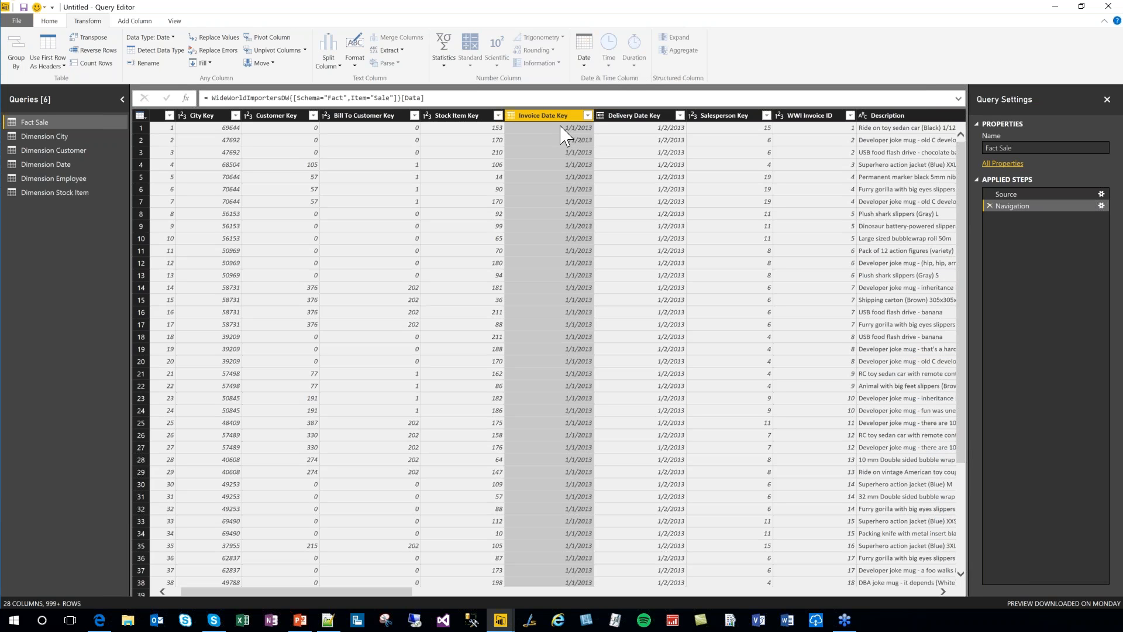
pyautogui.click(586, 67)
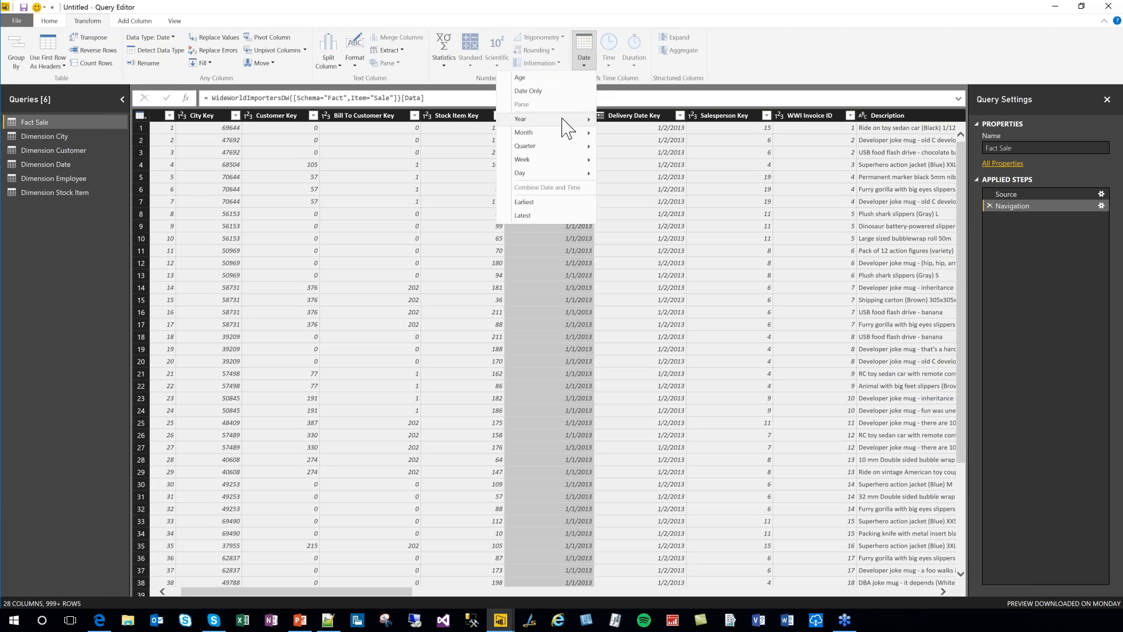
pyautogui.moveTo(556, 120)
pyautogui.click(567, 245)
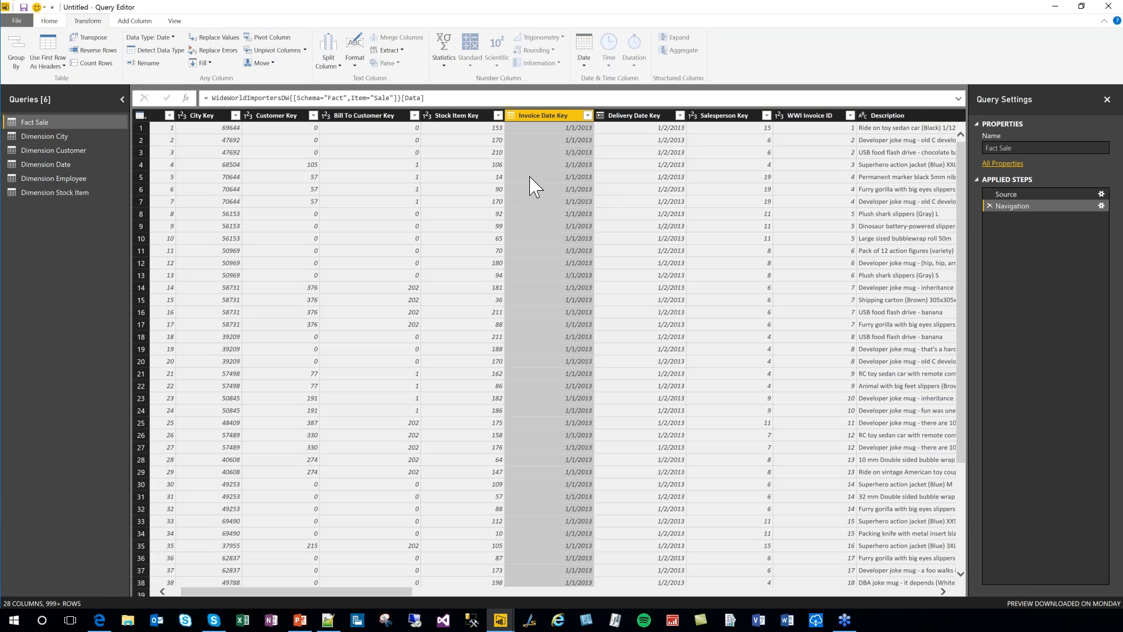
# Filter Fact Sale to rows where Invoice Date Key is after 12/31/2013.
pyautogui.click(588, 116)
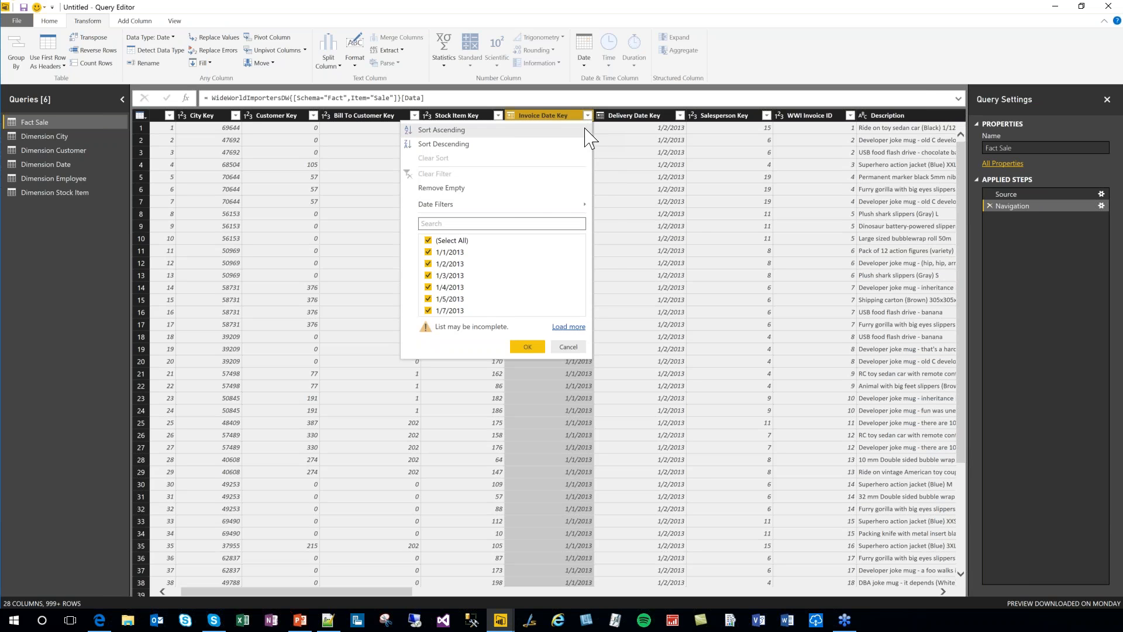
pyautogui.moveTo(502, 205)
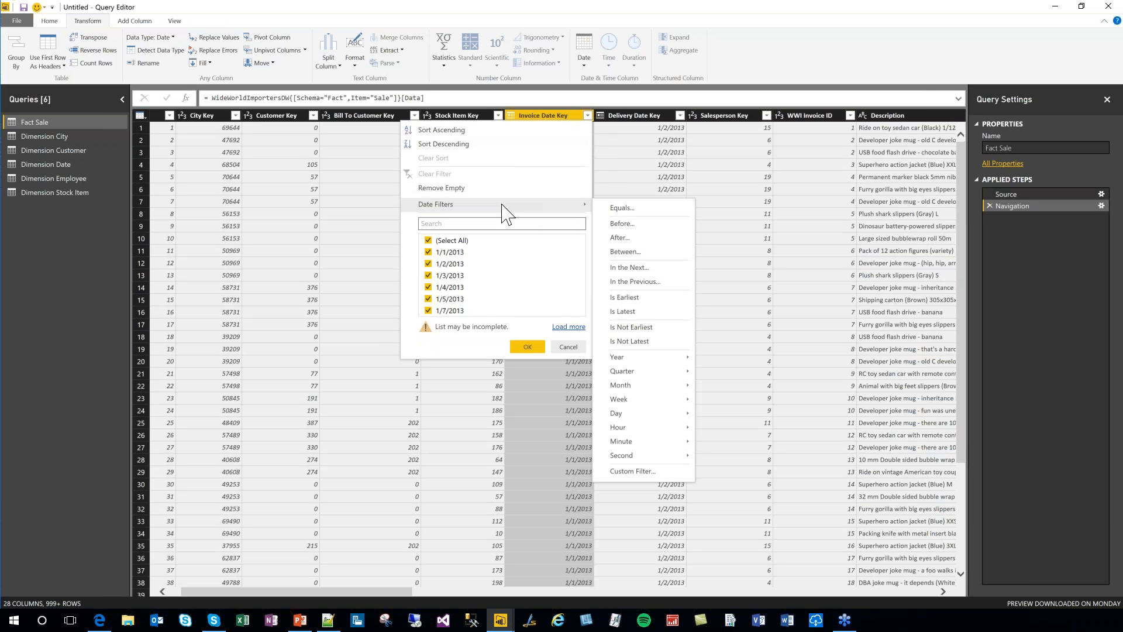
pyautogui.click(619, 238)
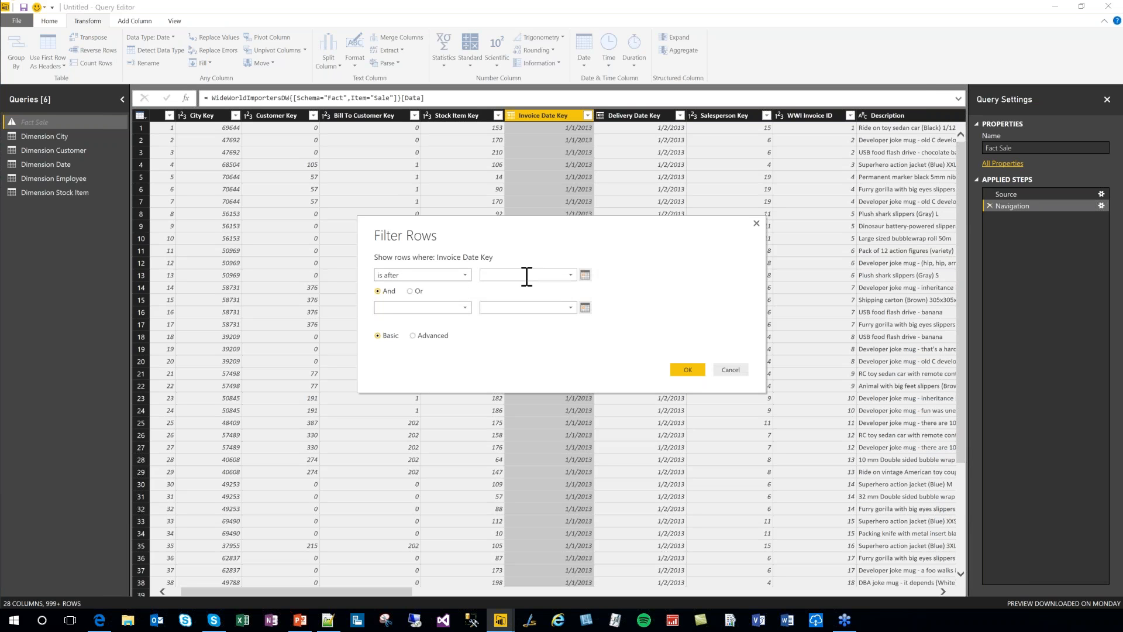
pyautogui.click(505, 276)
pyautogui.write('12/31/2013')
pyautogui.click(689, 371)
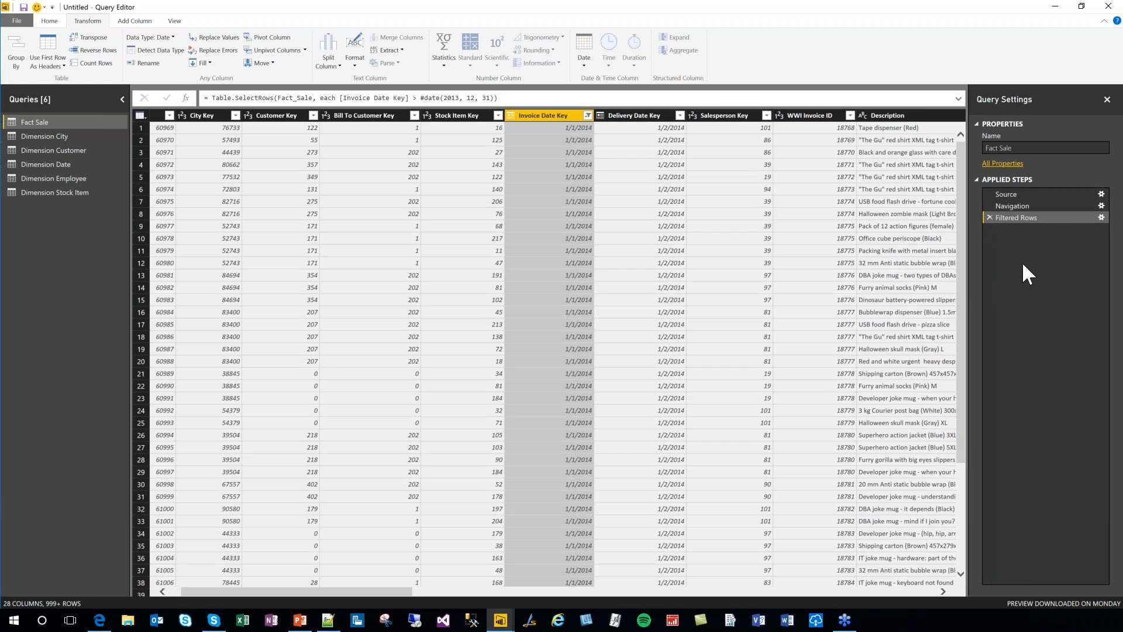
# Remove the Delivery Date Key column from Fact Sale and delete that removal from the applied steps.
pyautogui.rightClick(644, 116)
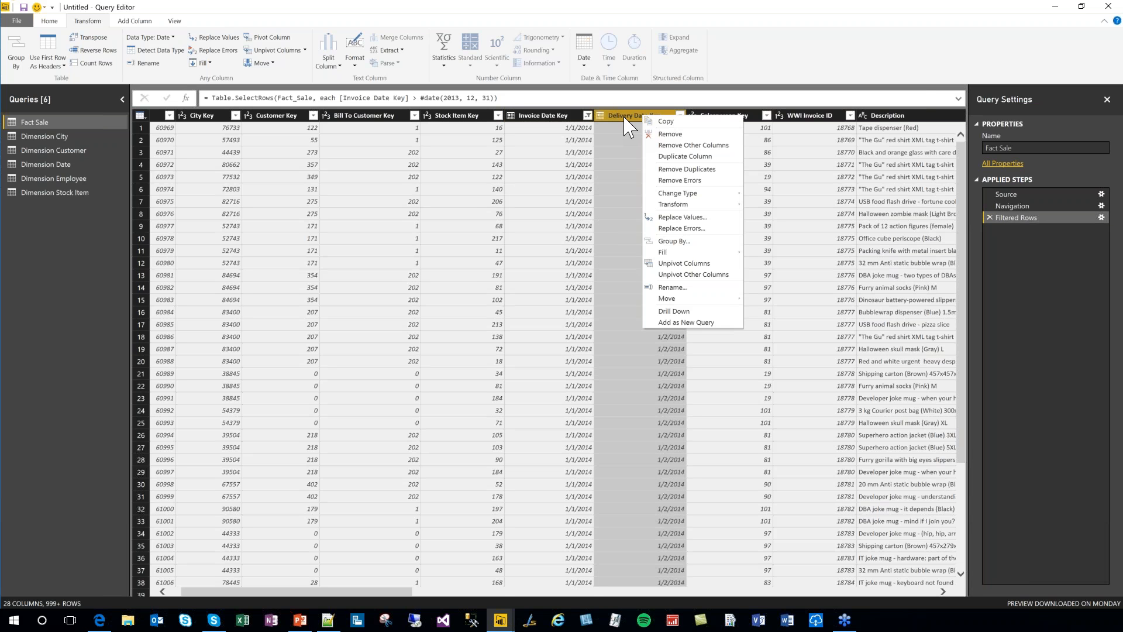
pyautogui.click(668, 136)
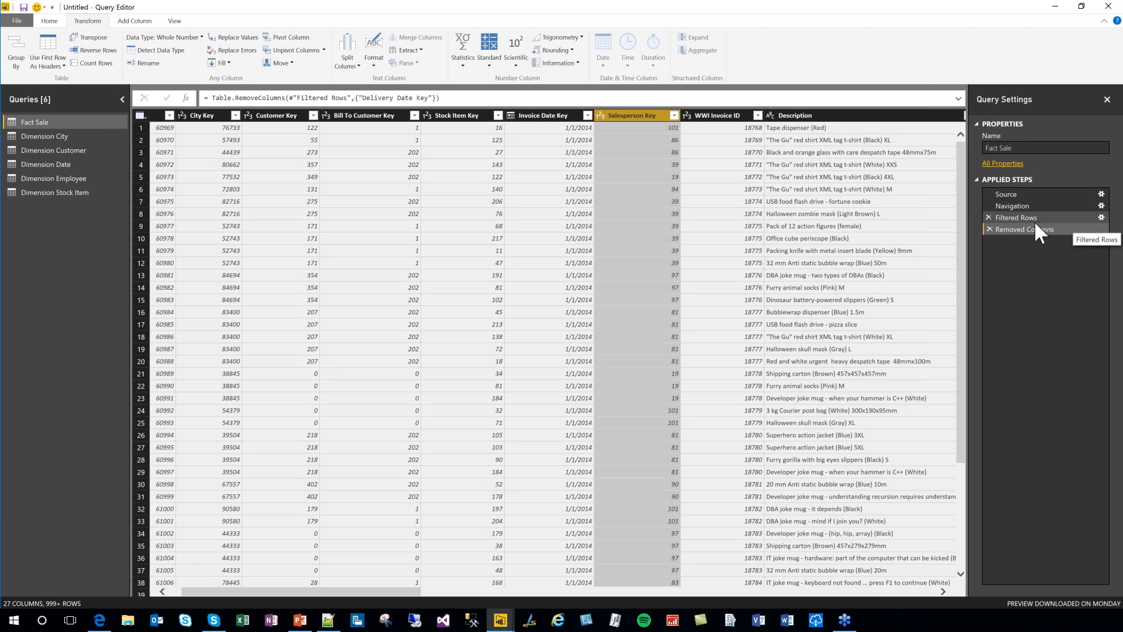
pyautogui.click(989, 228)
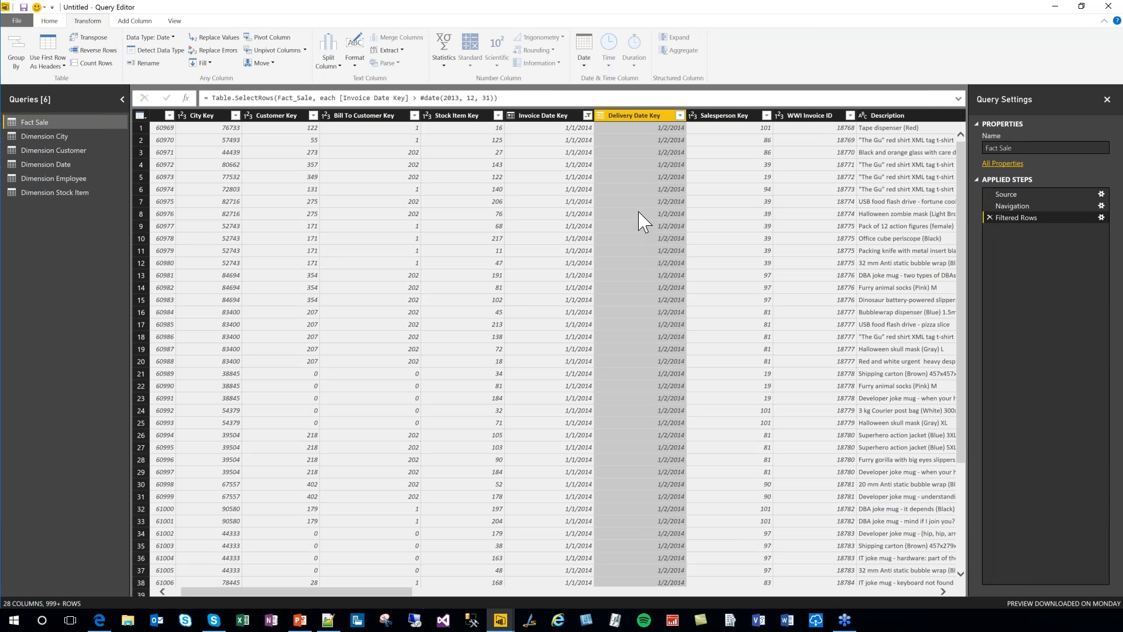
# Remove the Delivery Date Key column from the Fact Sale query.
pyautogui.rightClick(643, 123)
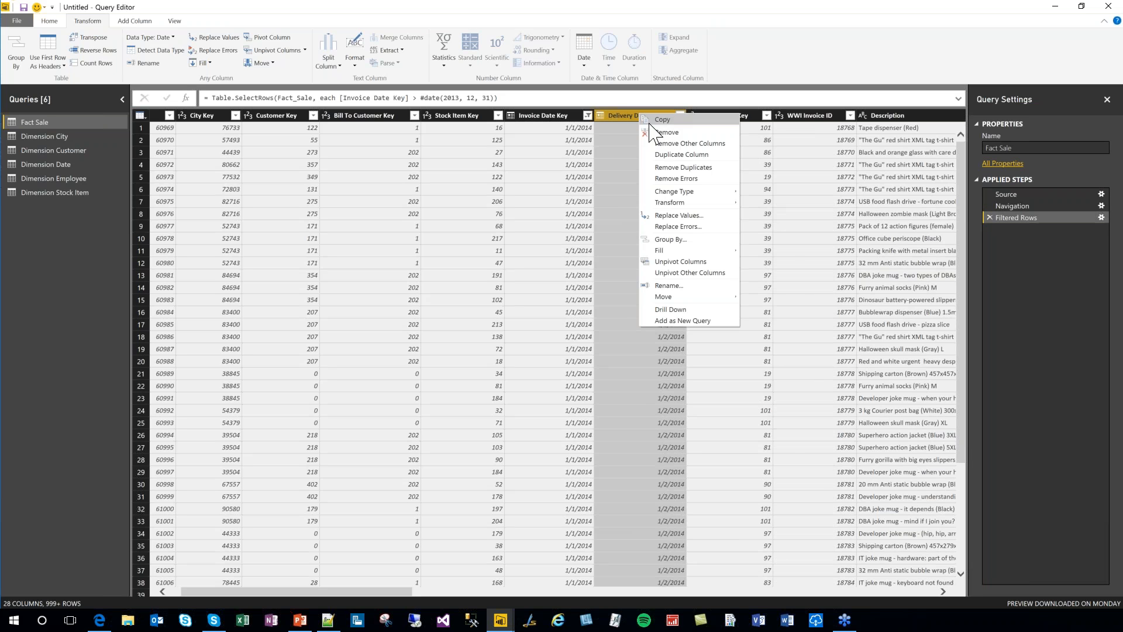
pyautogui.click(656, 130)
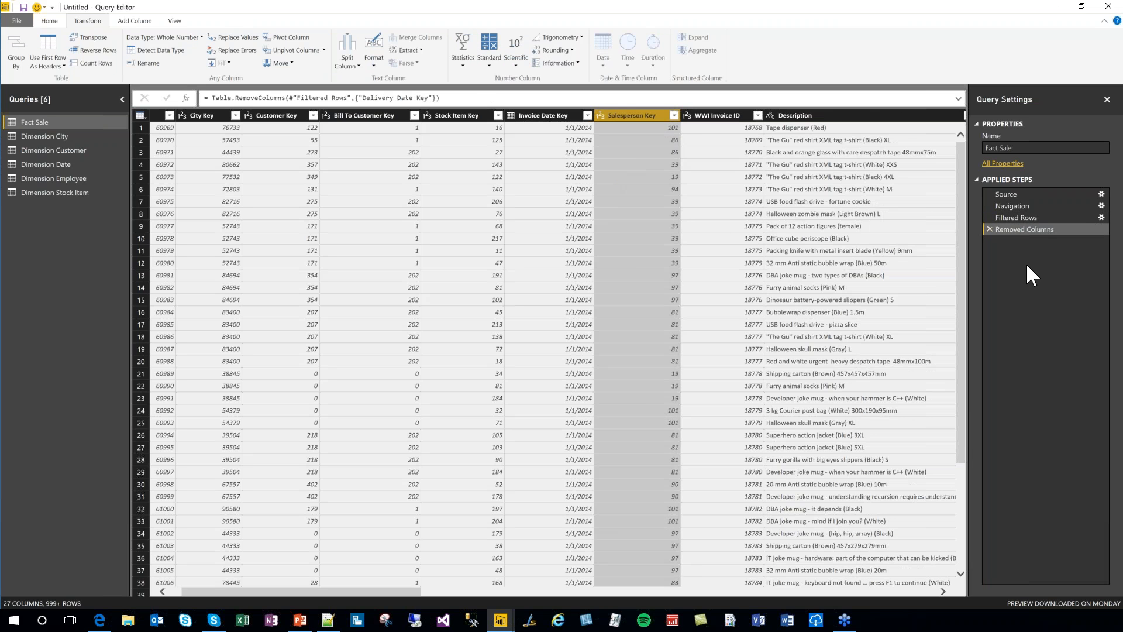
# Review the Filtered Rows settings without changing them, then compare the Navigation, Filtered Rows and Removed Columns steps of Fact Sale.
pyautogui.click(1033, 219)
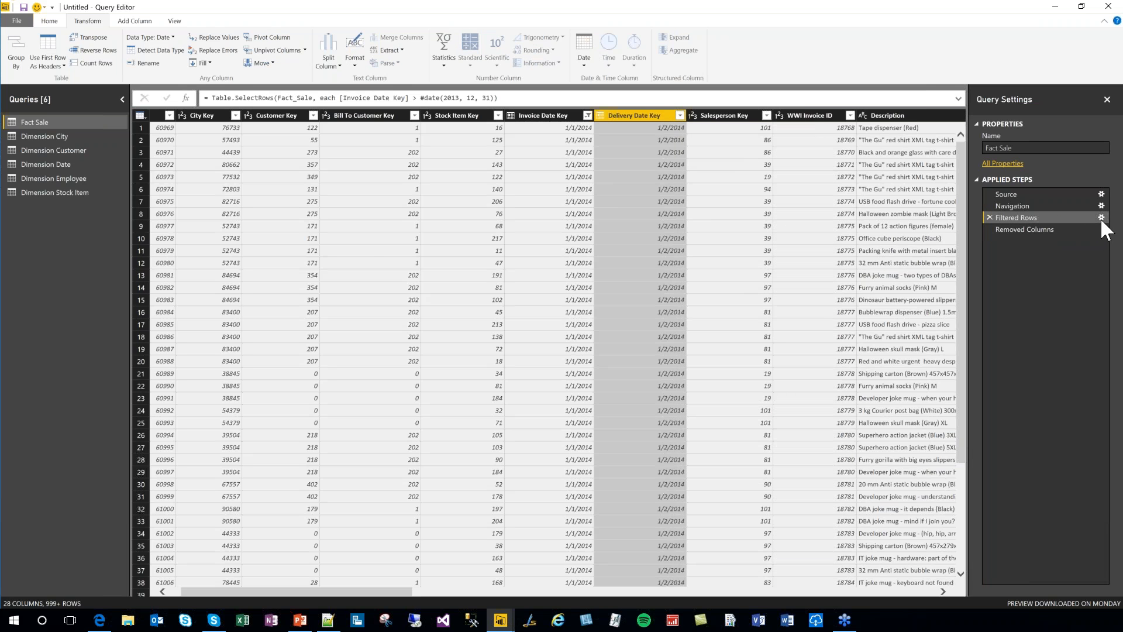
pyautogui.click(1102, 218)
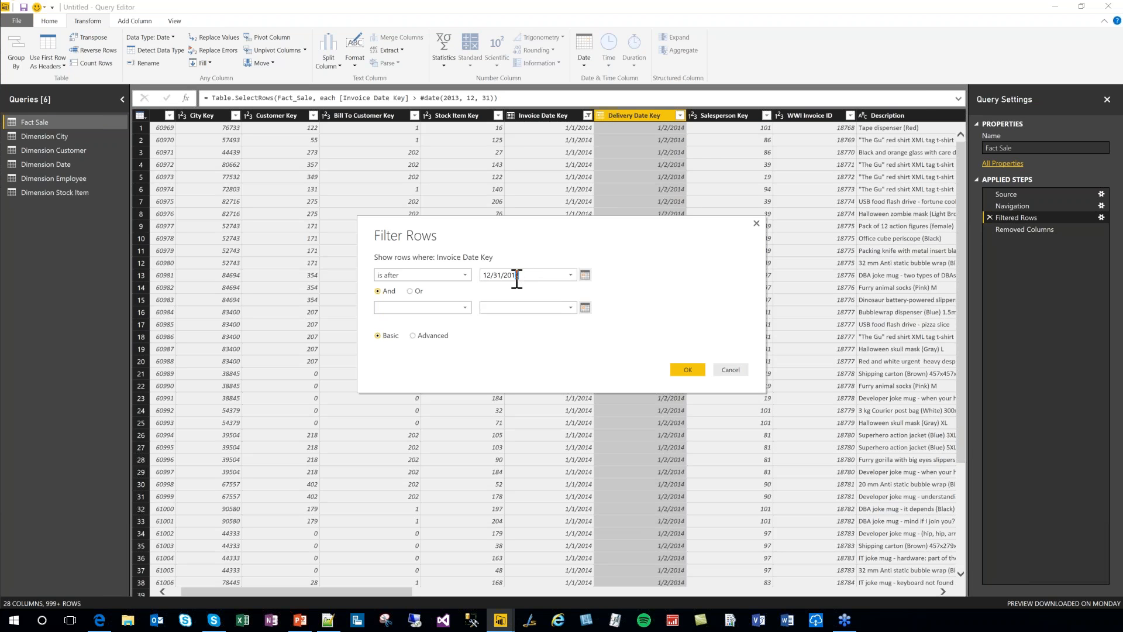
pyautogui.click(746, 367)
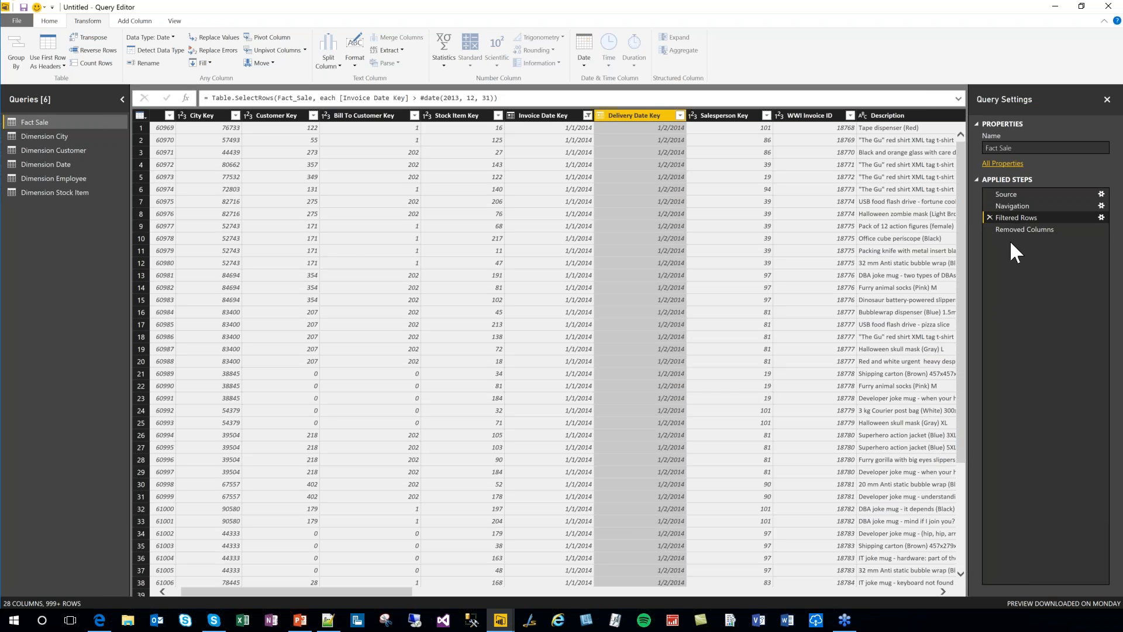
pyautogui.click(1012, 205)
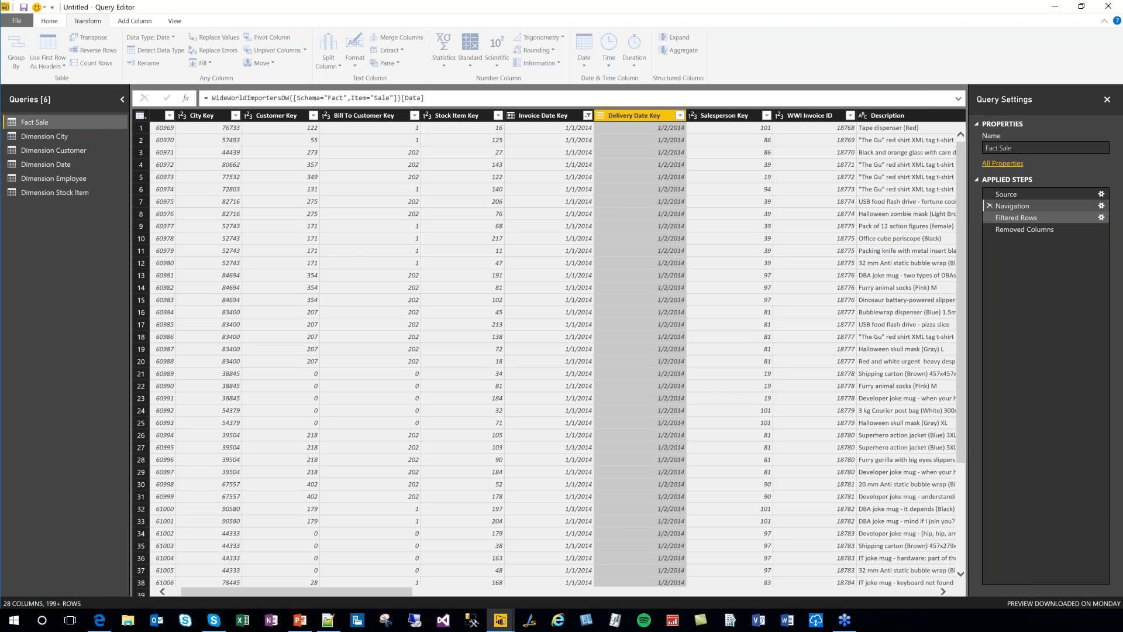
pyautogui.click(1008, 217)
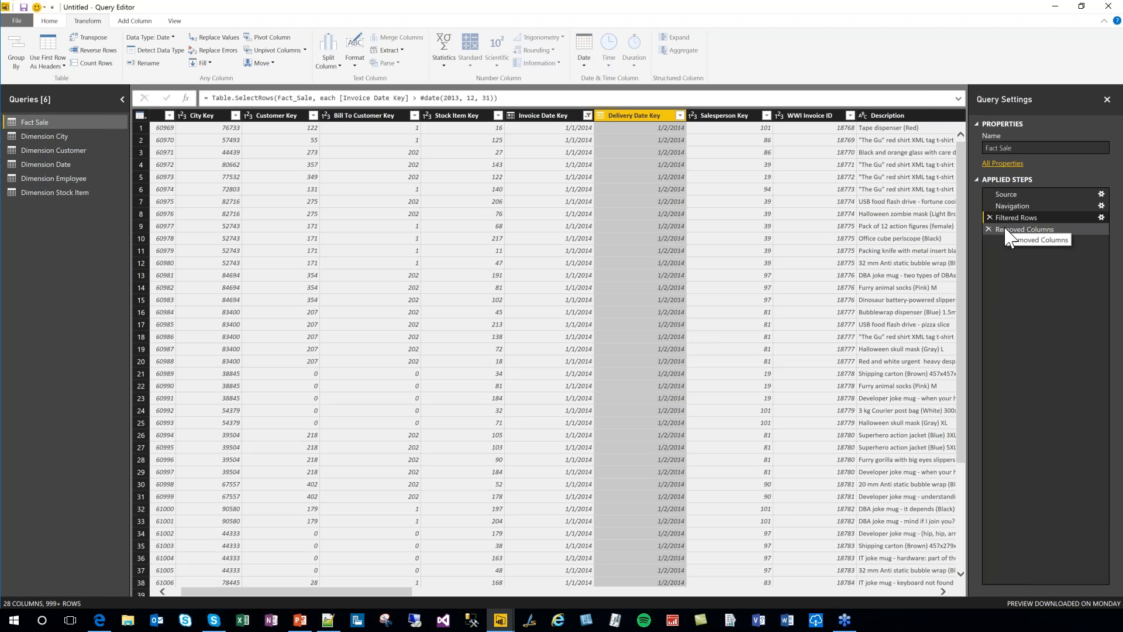
pyautogui.click(1007, 231)
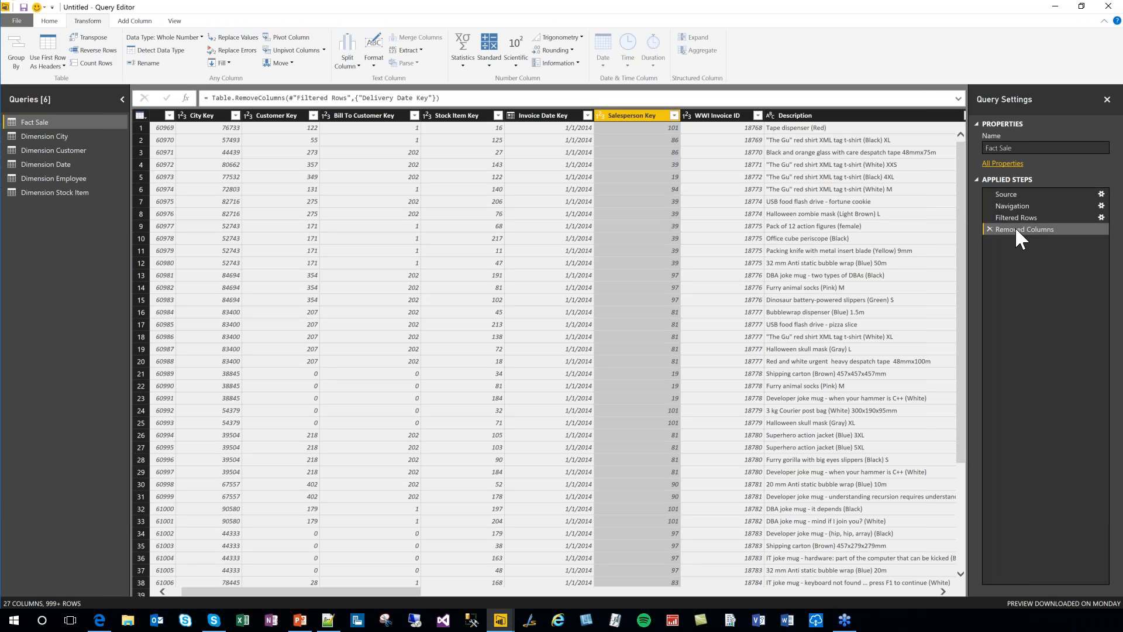
# Try to rename the Fact Sale query to Sale.
pyautogui.click(1007, 148)
pyautogui.moveTo(1020, 148); pyautogui.dragTo(984, 148)
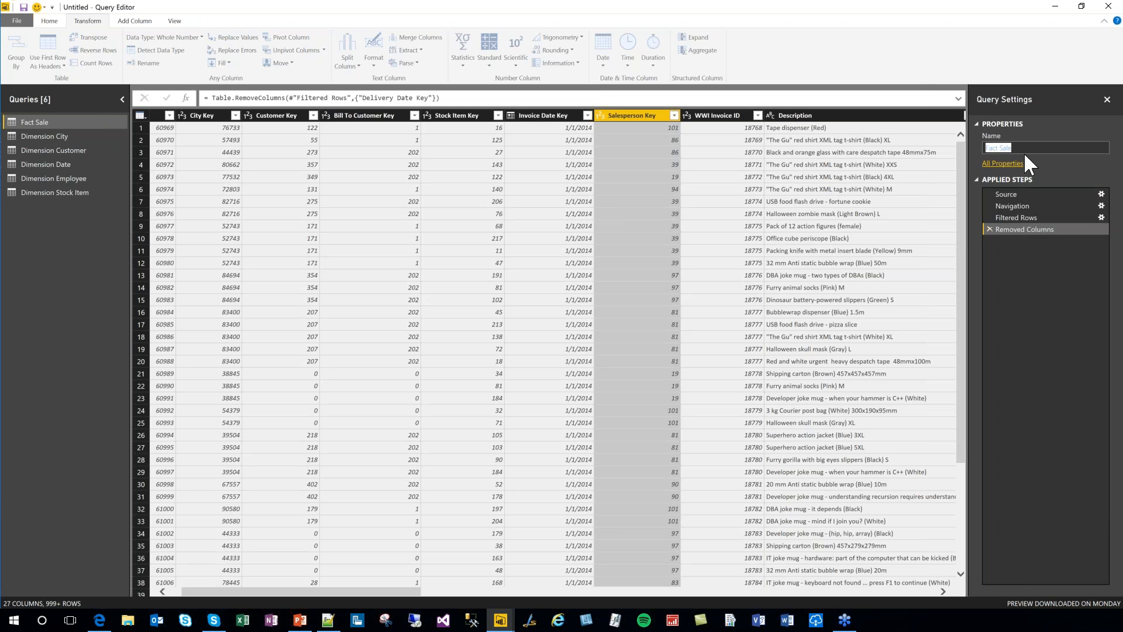
pyautogui.write('Sale')
# Rename the Dimension City query to City.
pyautogui.click(44, 135)
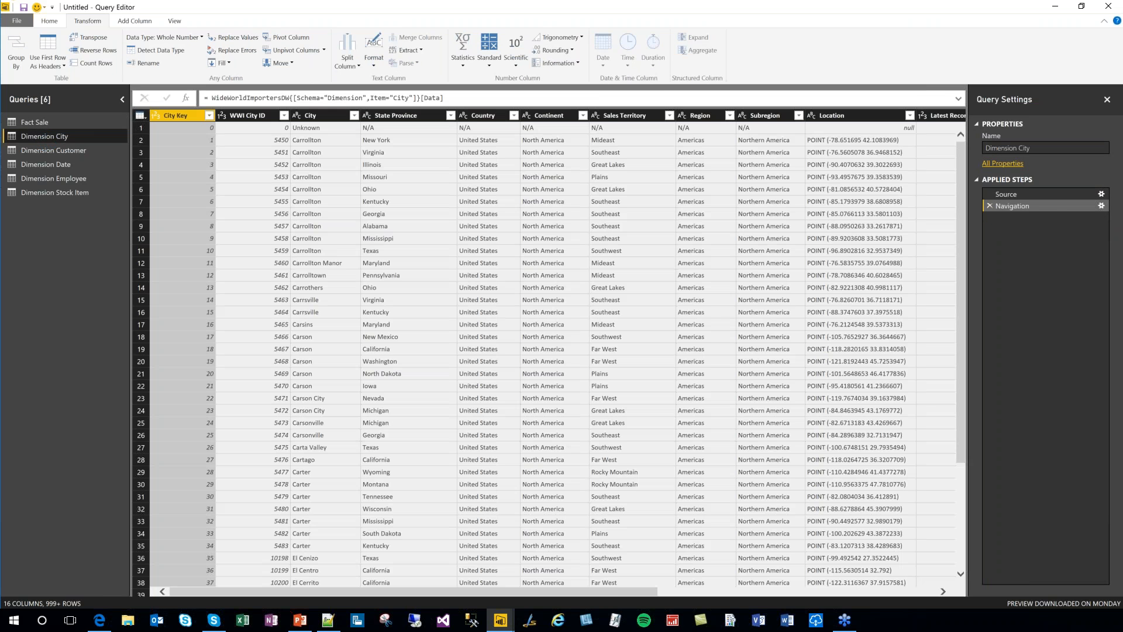
pyautogui.moveTo(1018, 148); pyautogui.dragTo(965, 157)
pyautogui.press('Delete')
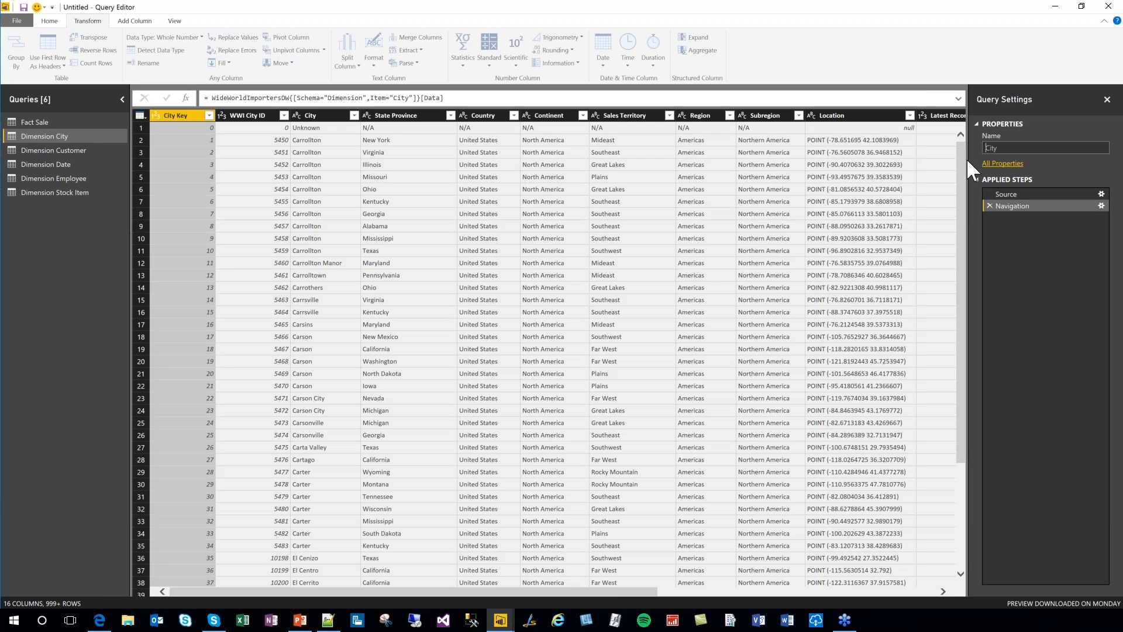
pyautogui.press('Return')
# Rename the Fact Sale query to Sale by dropping the Fact prefix.
pyautogui.click(31, 122)
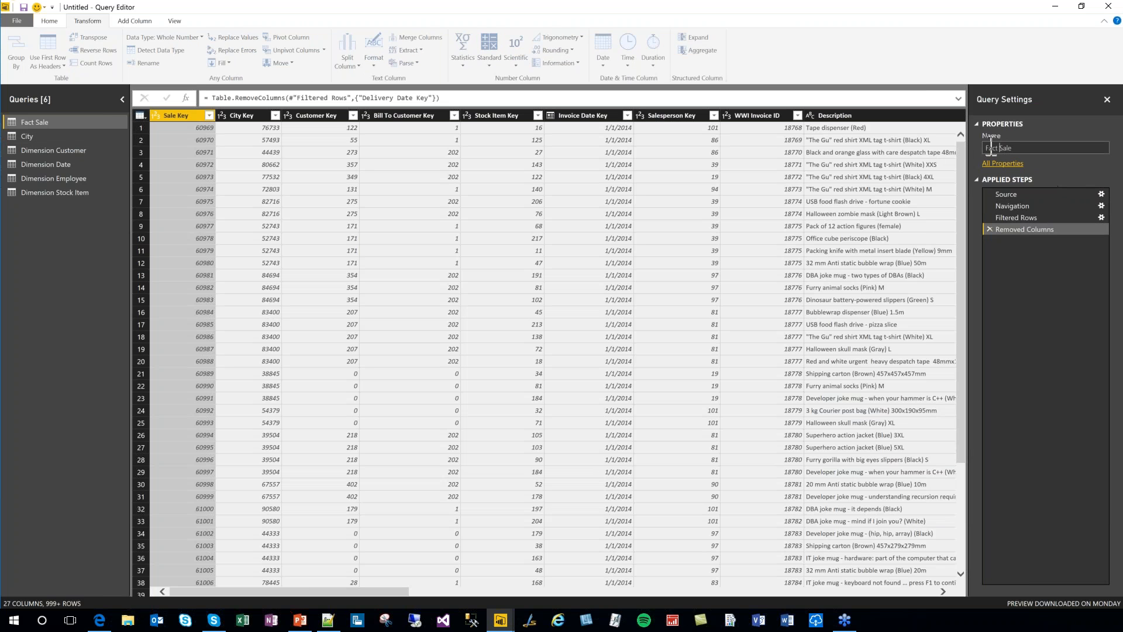
pyautogui.moveTo(991, 148); pyautogui.dragTo(960, 151)
pyautogui.press('Delete')
pyautogui.press('Return')
# Rename the Dimension Customer query to Customer.
pyautogui.click(46, 152)
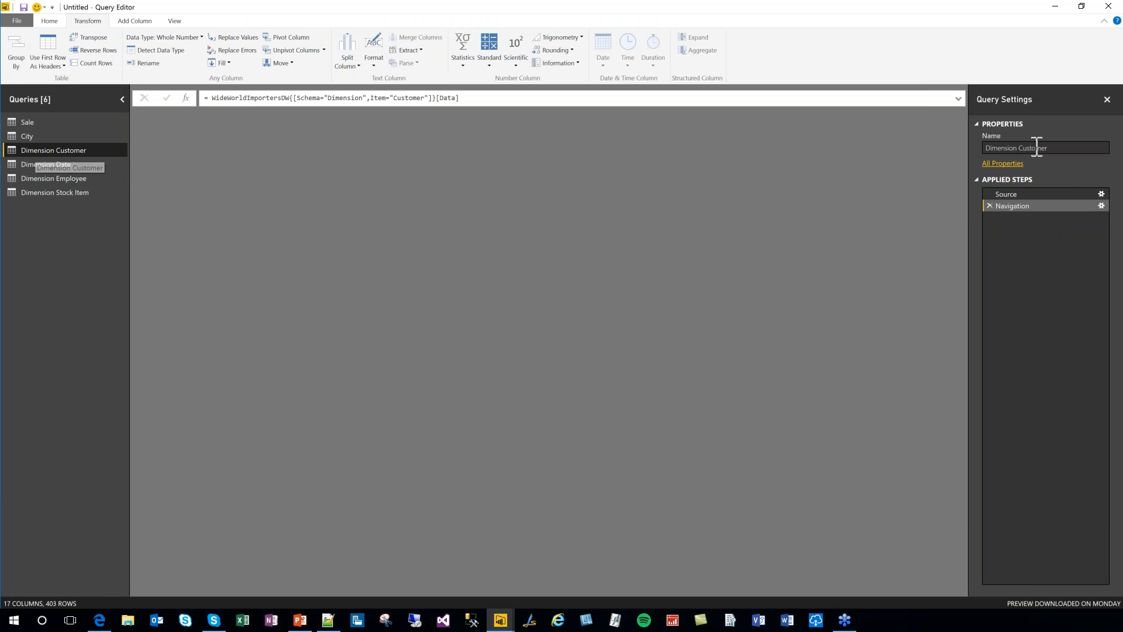
pyautogui.moveTo(1019, 148); pyautogui.dragTo(897, 166)
pyautogui.press('Delete')
pyautogui.press('Return')
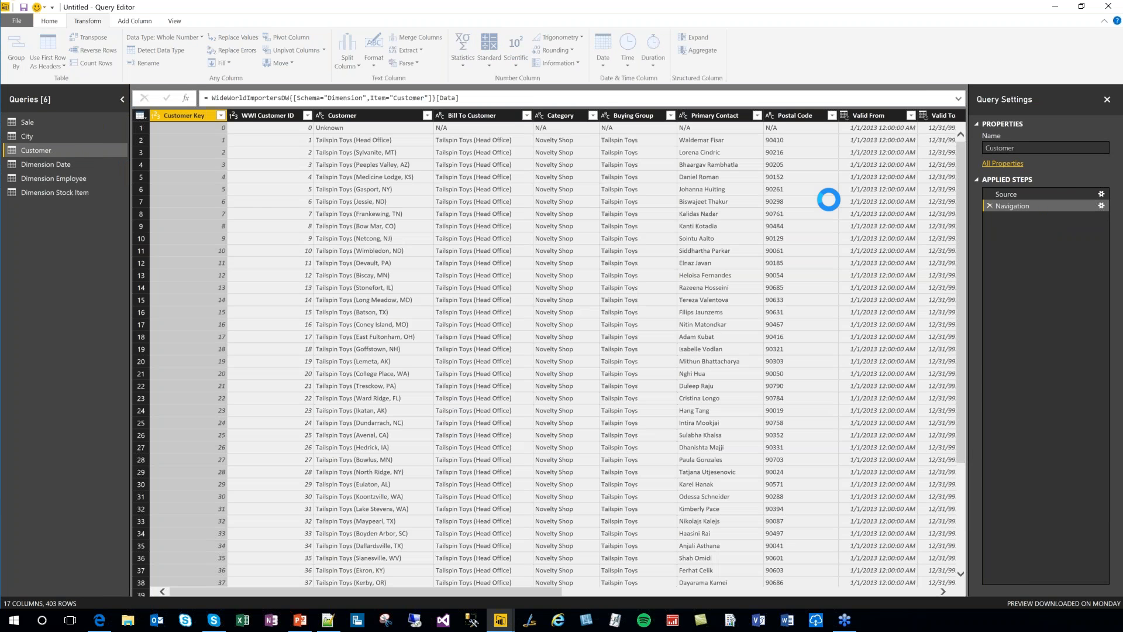
# Rename the Dimension Date query to Invoice Date.
pyautogui.click(47, 166)
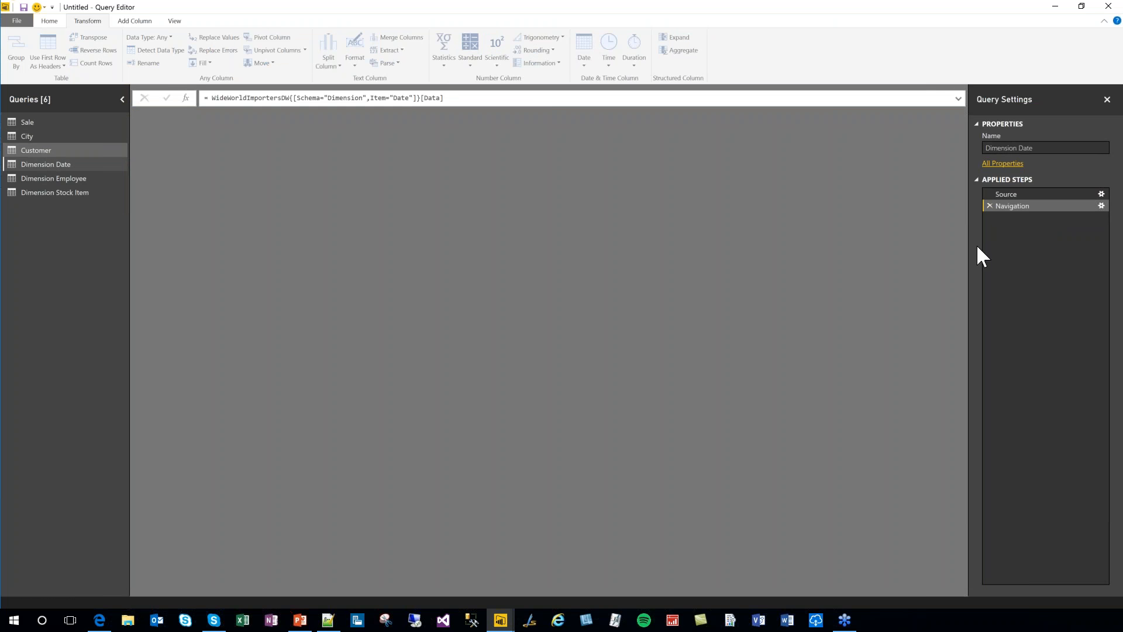
pyautogui.click(1020, 148)
pyautogui.moveTo(1021, 148); pyautogui.dragTo(944, 149)
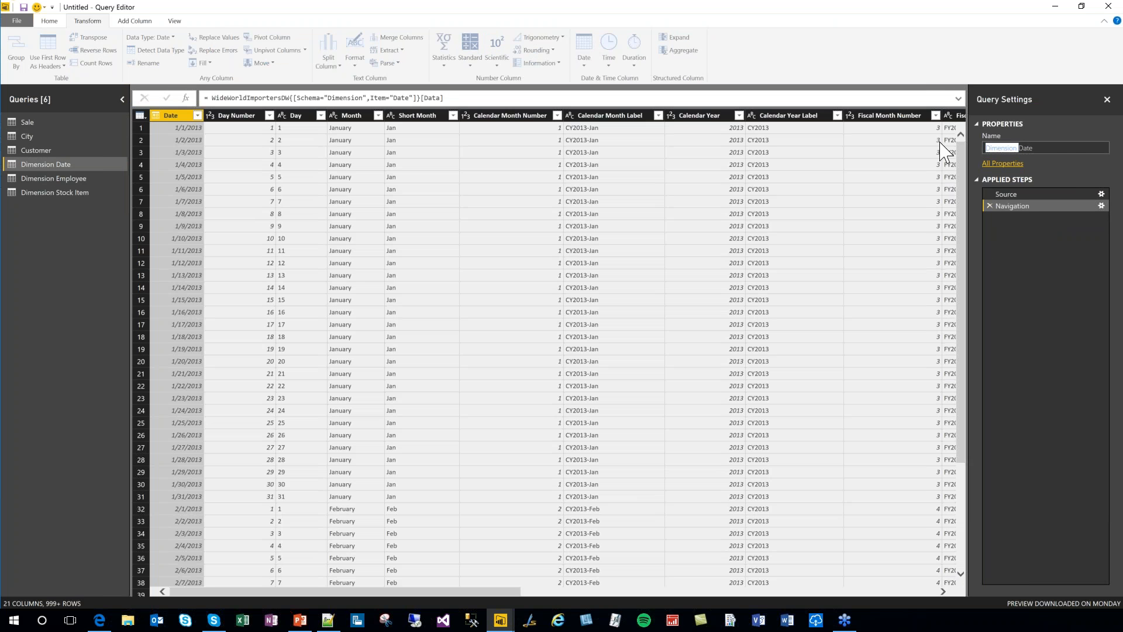
pyautogui.write('Invoice')
pyautogui.press('Return')
# Rename the Dimension Employee query to Employee.
pyautogui.click(48, 177)
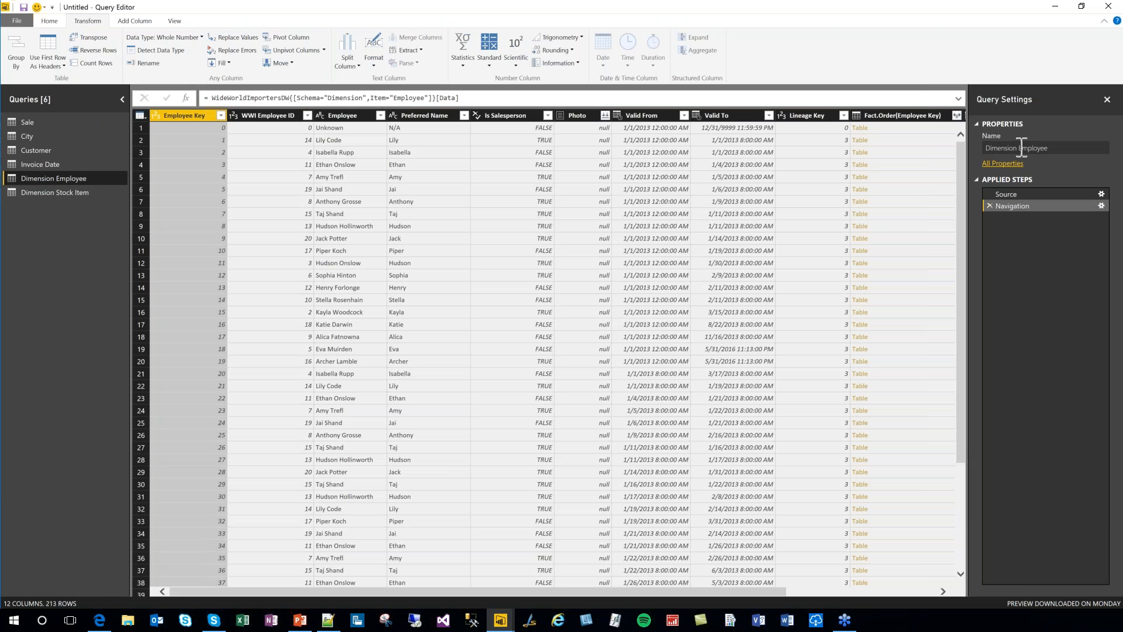
pyautogui.click(1024, 148)
pyautogui.moveTo(1024, 148); pyautogui.dragTo(930, 146)
pyautogui.press('BackSpace')
pyautogui.press('Return')
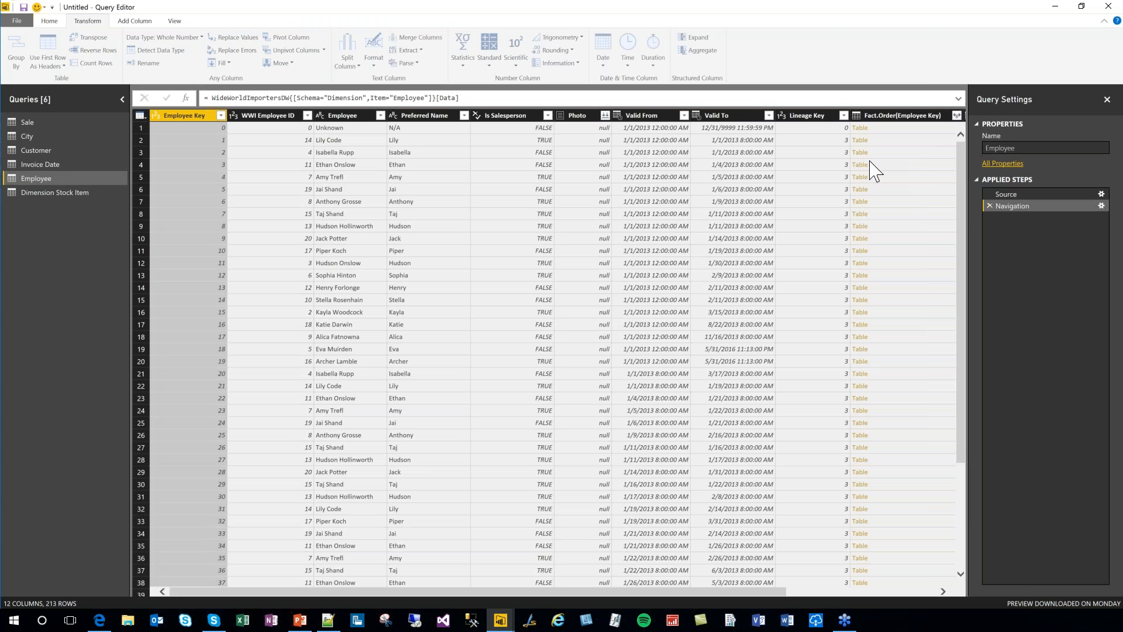
# Rename the Dimension Stock Item query to Stock Item.
pyautogui.click(40, 190)
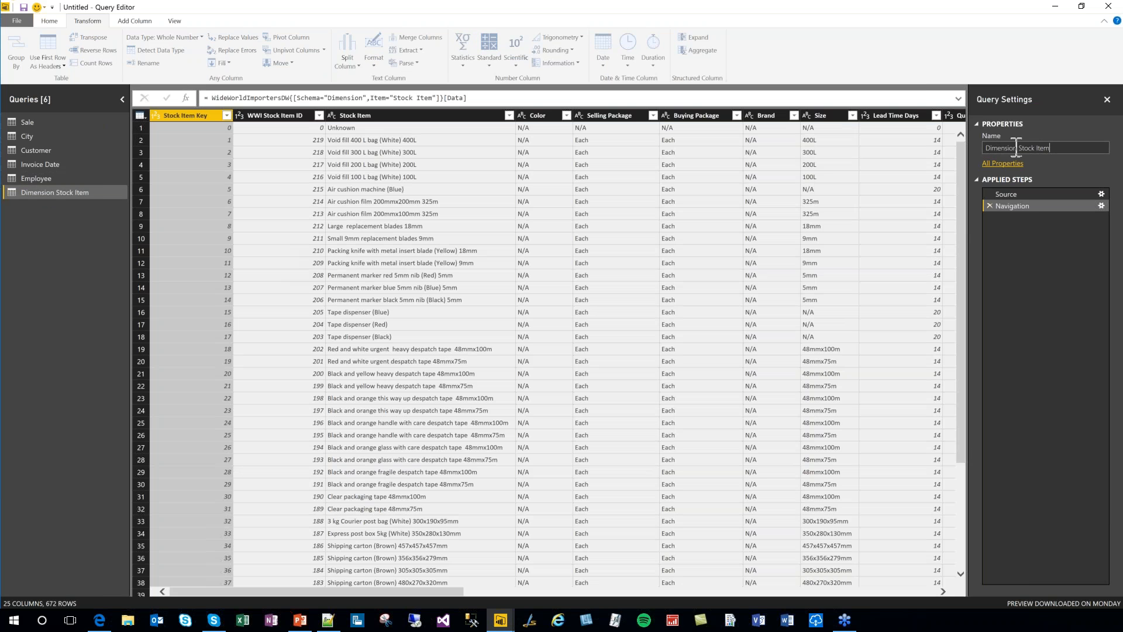
pyautogui.click(1019, 148)
pyautogui.moveTo(1019, 148); pyautogui.dragTo(959, 148)
pyautogui.press('BackSpace')
pyautogui.press('Return')
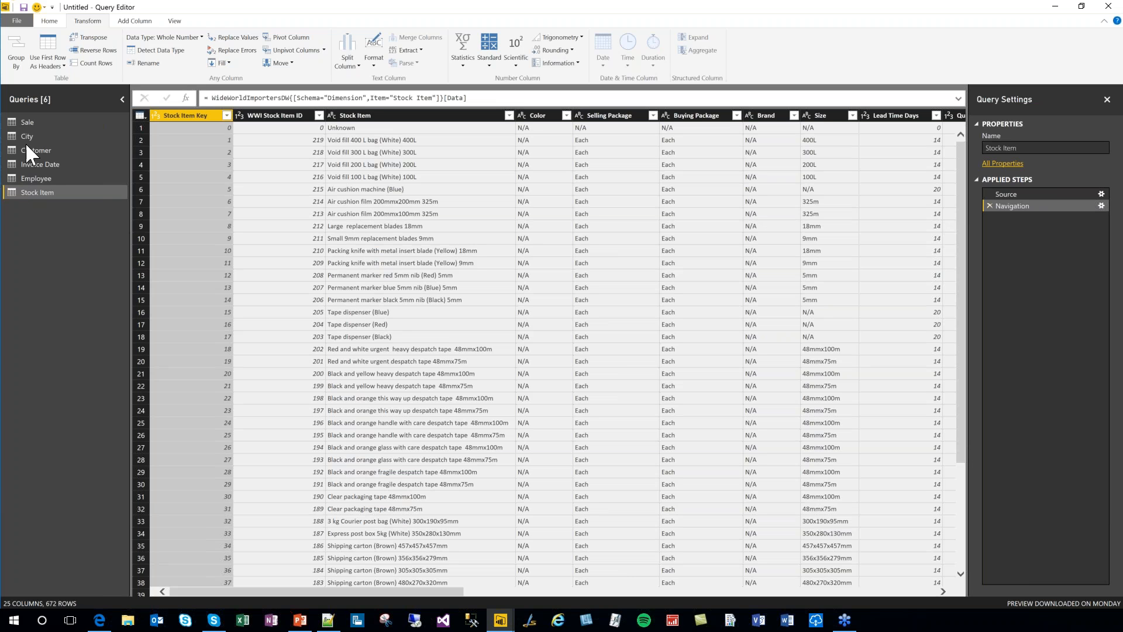
# Examine the Sale query's M code line by line in the Advanced Editor, from Source to Removed Columns, and close it without changes.
pyautogui.click(40, 177)
pyautogui.click(31, 119)
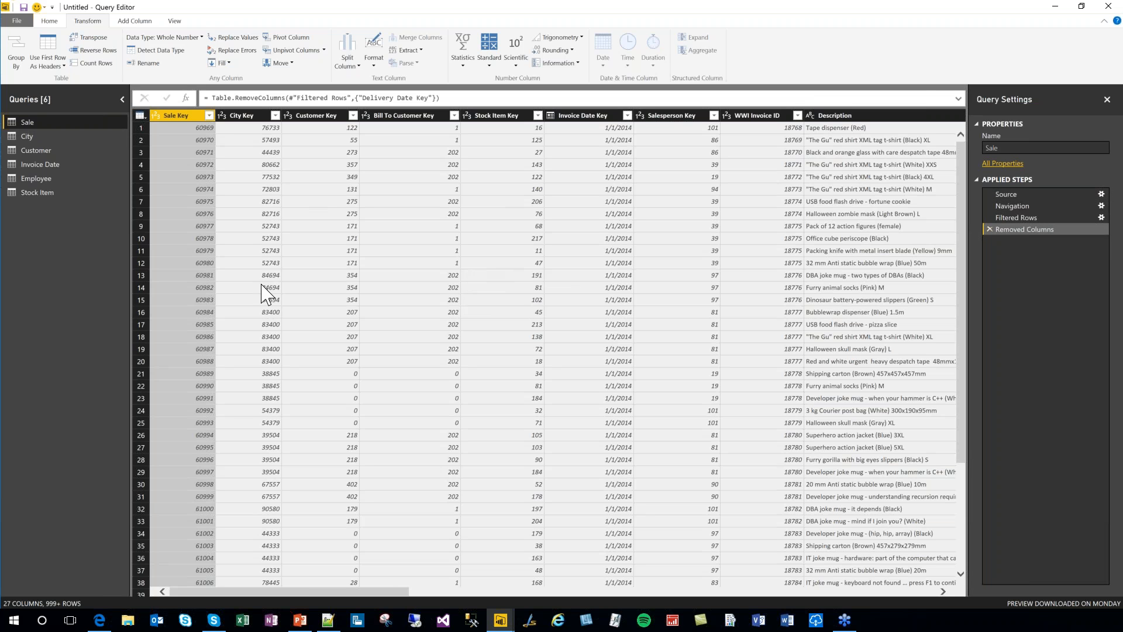
pyautogui.click(50, 21)
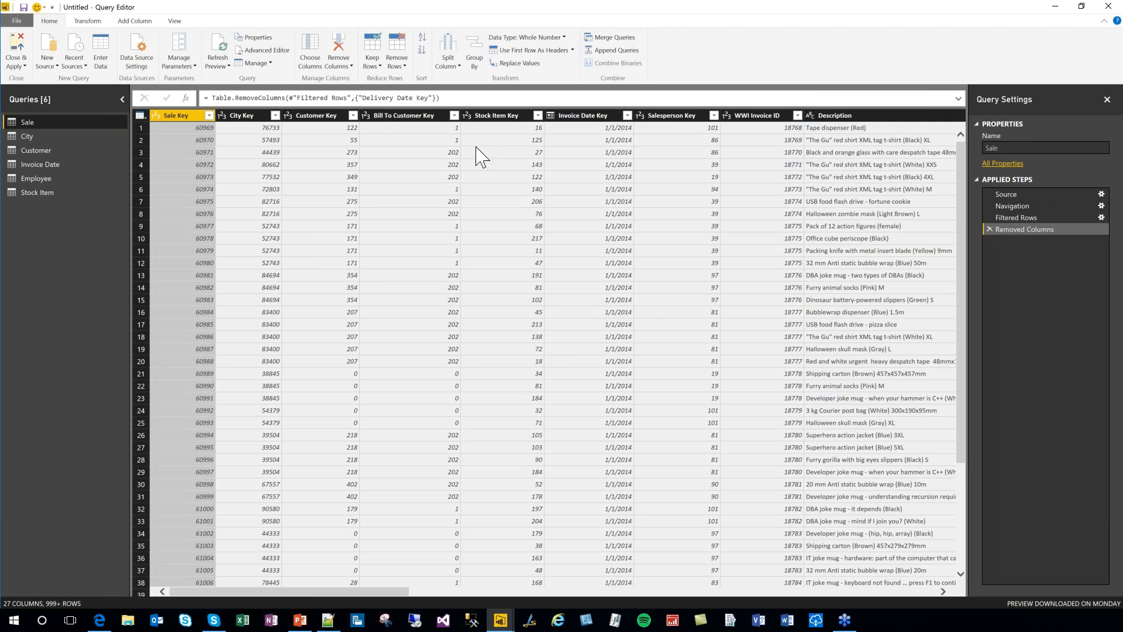
pyautogui.click(265, 51)
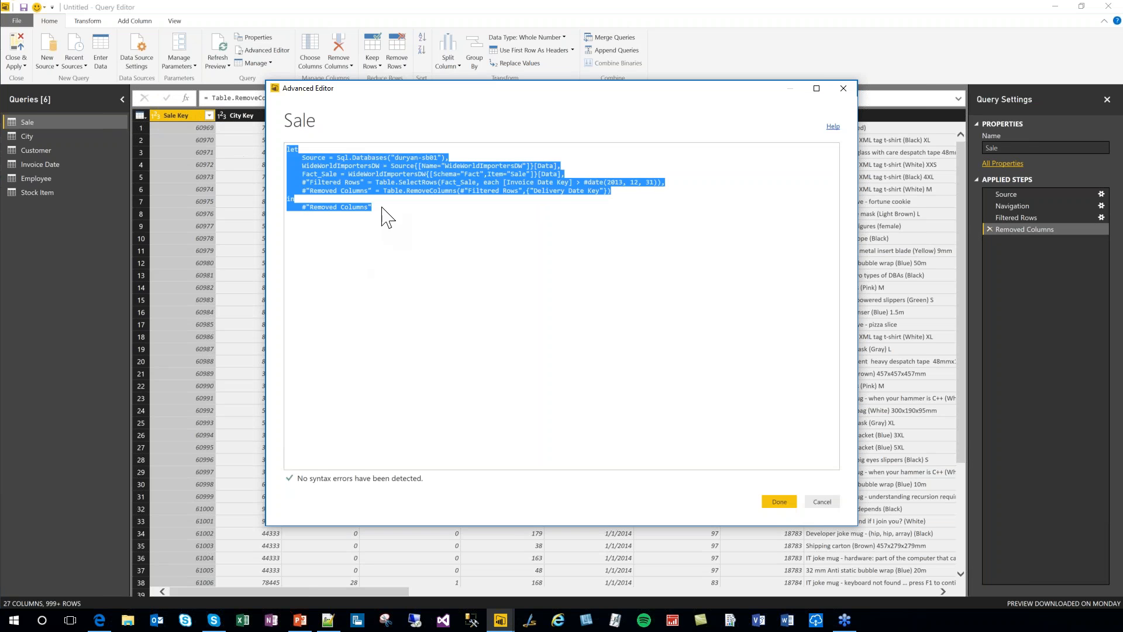
pyautogui.click(400, 247)
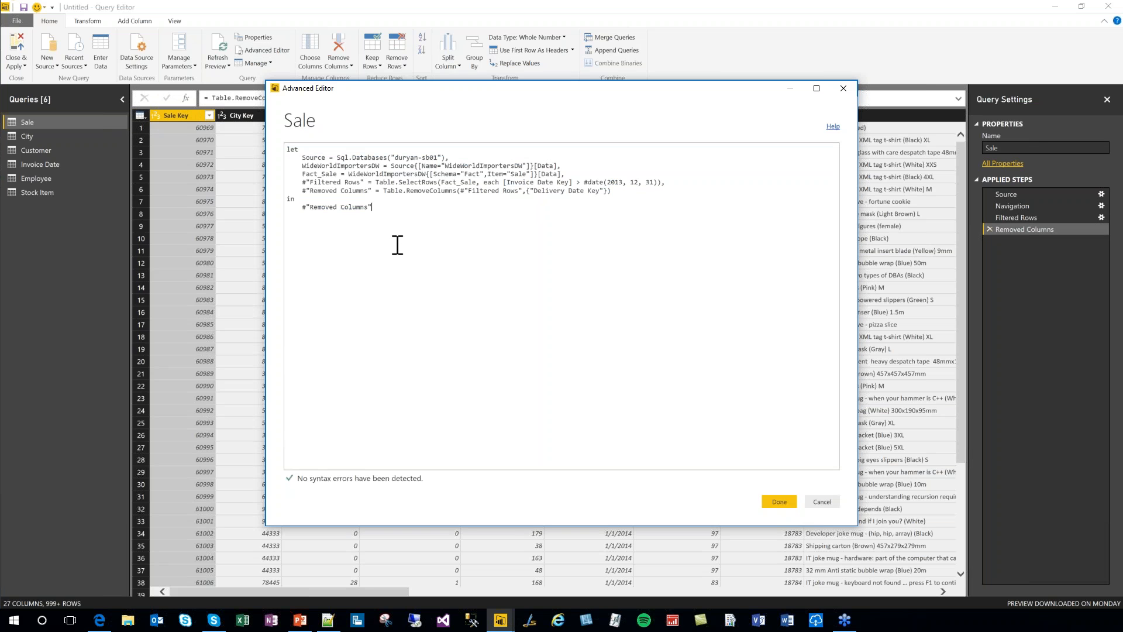
pyautogui.moveTo(300, 156); pyautogui.dragTo(449, 161)
pyautogui.moveTo(373, 158); pyautogui.dragTo(445, 160)
pyautogui.moveTo(298, 165); pyautogui.dragTo(565, 165)
pyautogui.click(300, 174)
pyautogui.moveTo(300, 174); pyautogui.dragTo(560, 174)
pyautogui.moveTo(298, 182); pyautogui.dragTo(395, 182)
pyautogui.moveTo(300, 191); pyautogui.dragTo(402, 191)
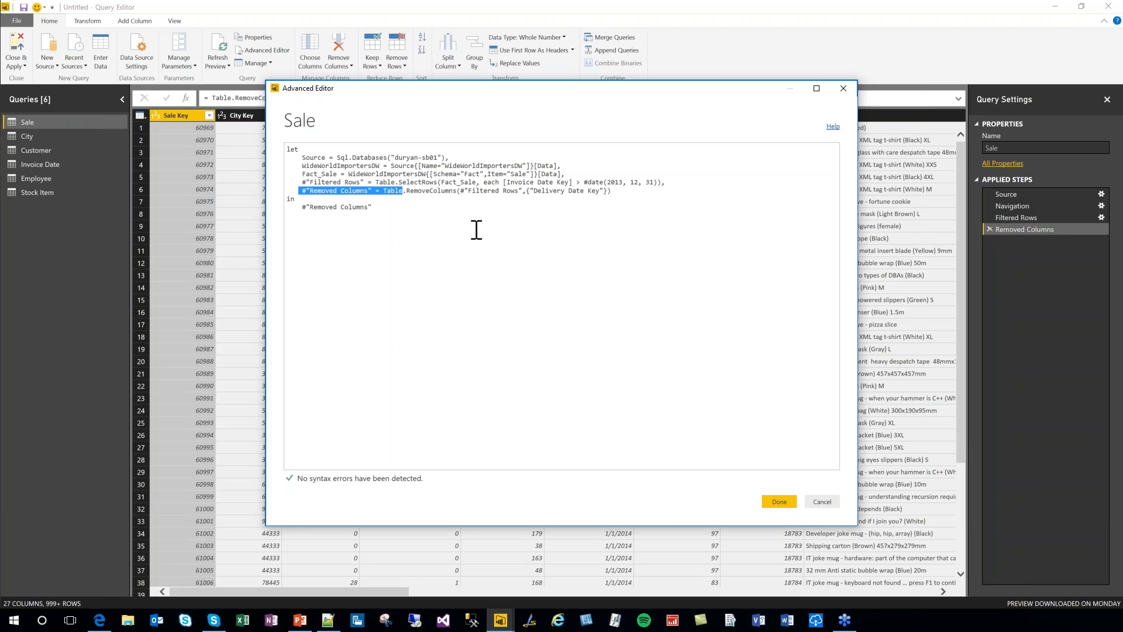
pyautogui.click(447, 203)
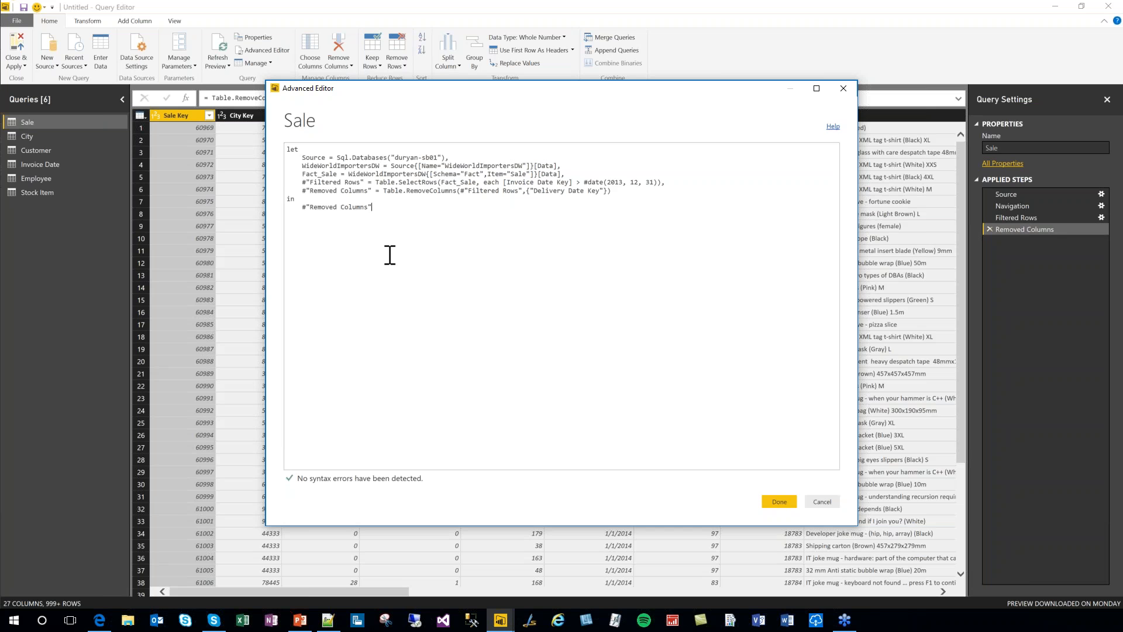
pyautogui.click(821, 502)
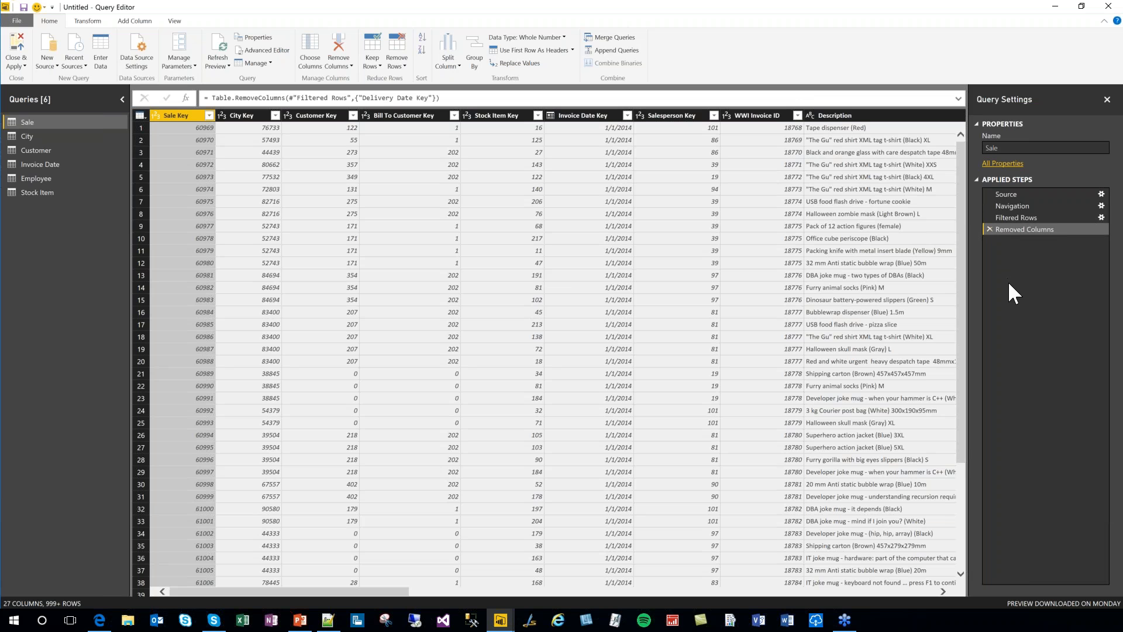
# View the native SQL query of the Sale query's Filtered Rows step, examine its where clause on Invoice Date Key, and close it.
pyautogui.click(1017, 218)
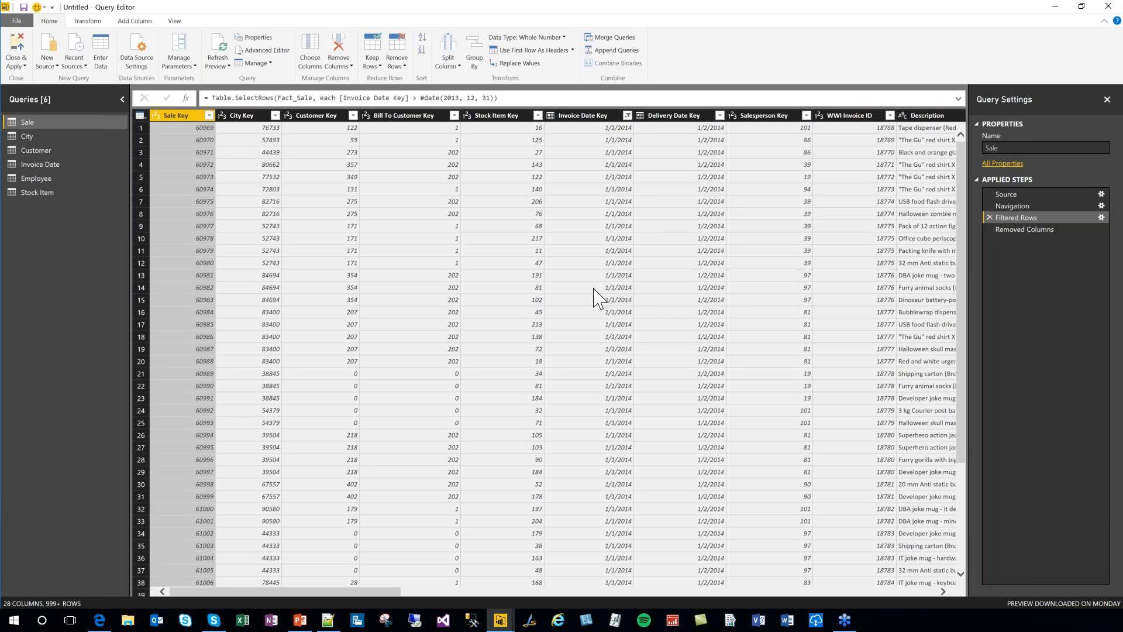
pyautogui.rightClick(1025, 225)
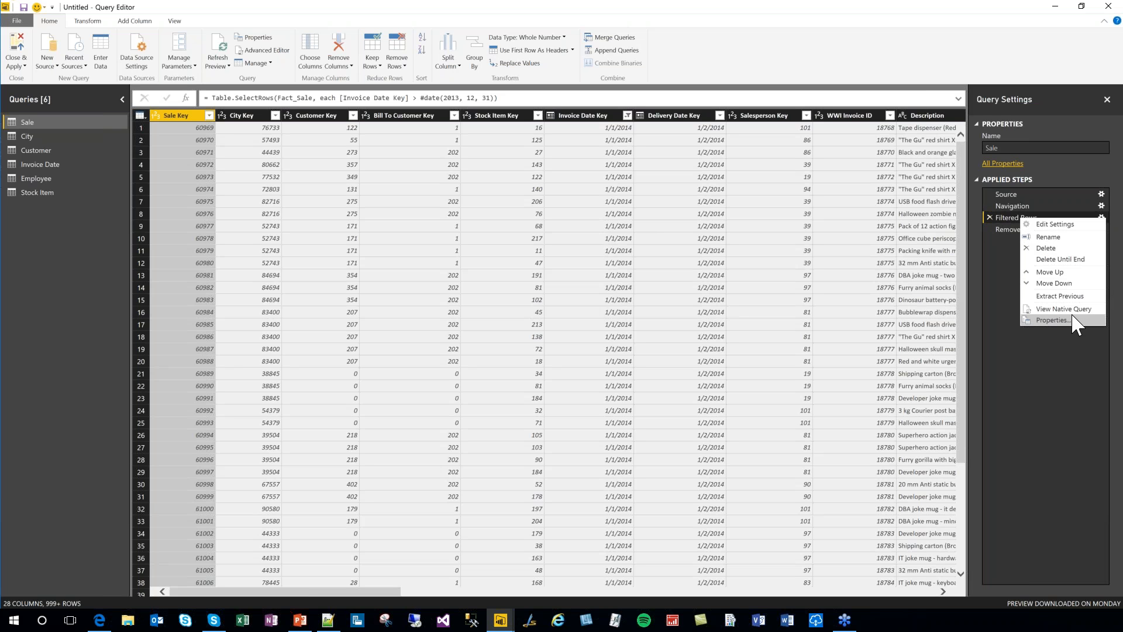
pyautogui.click(1087, 310)
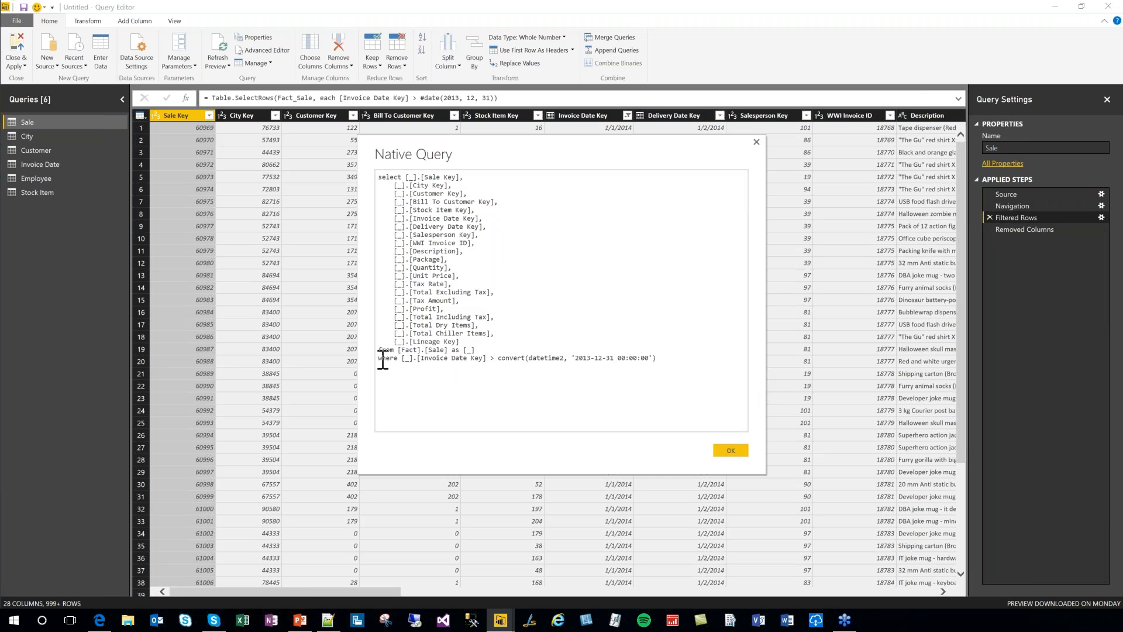
pyautogui.moveTo(379, 358); pyautogui.dragTo(665, 368)
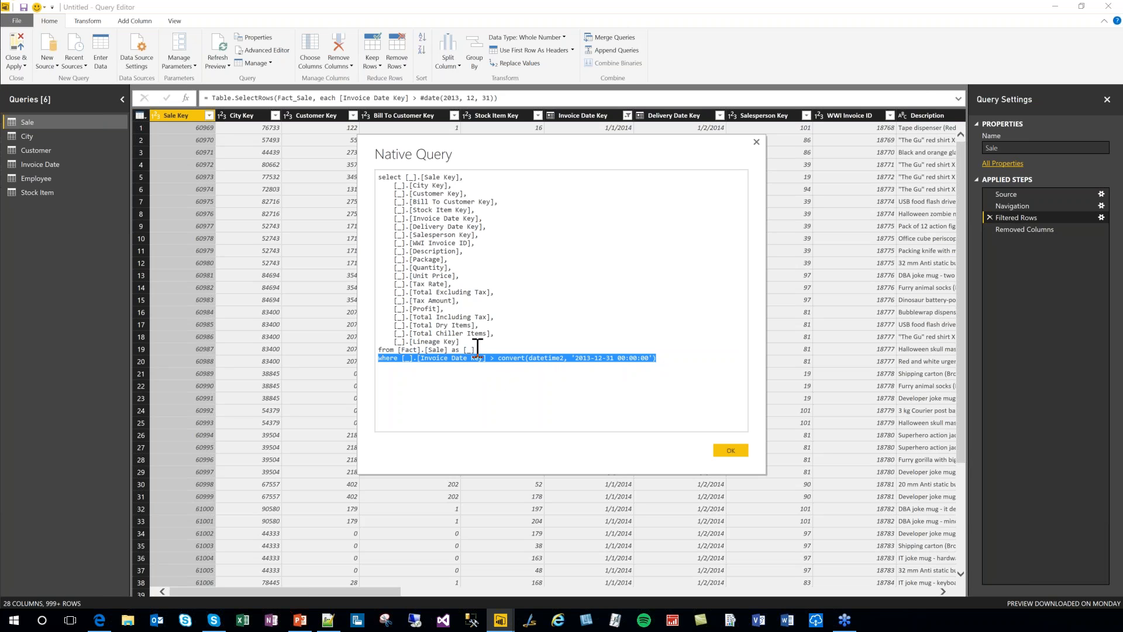
pyautogui.click(654, 360)
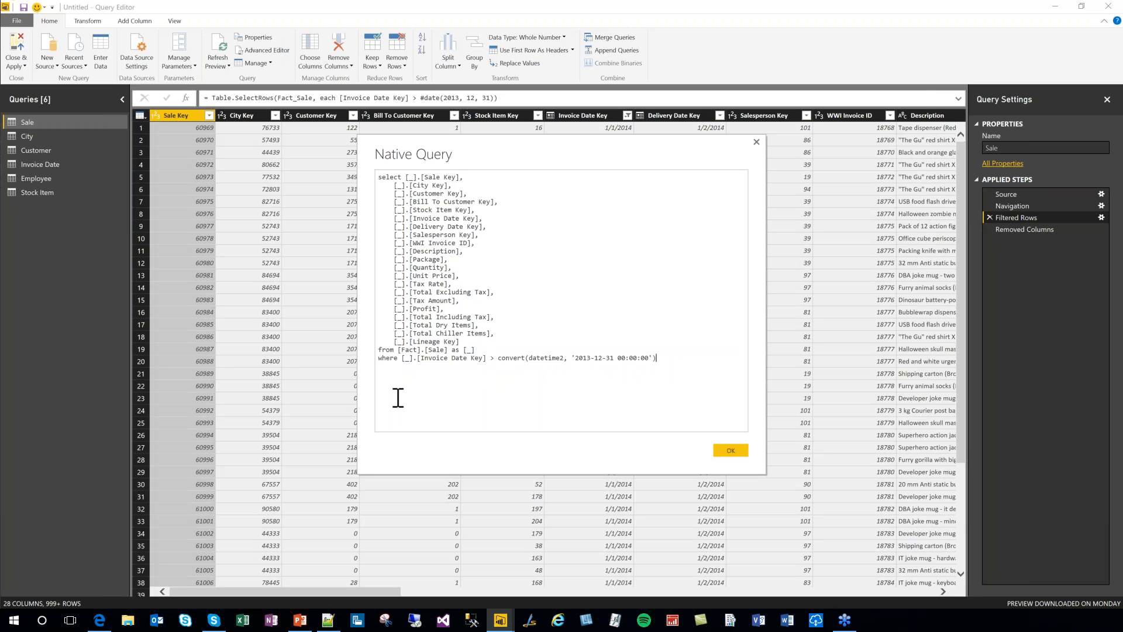
pyautogui.tripleClick(654, 359)
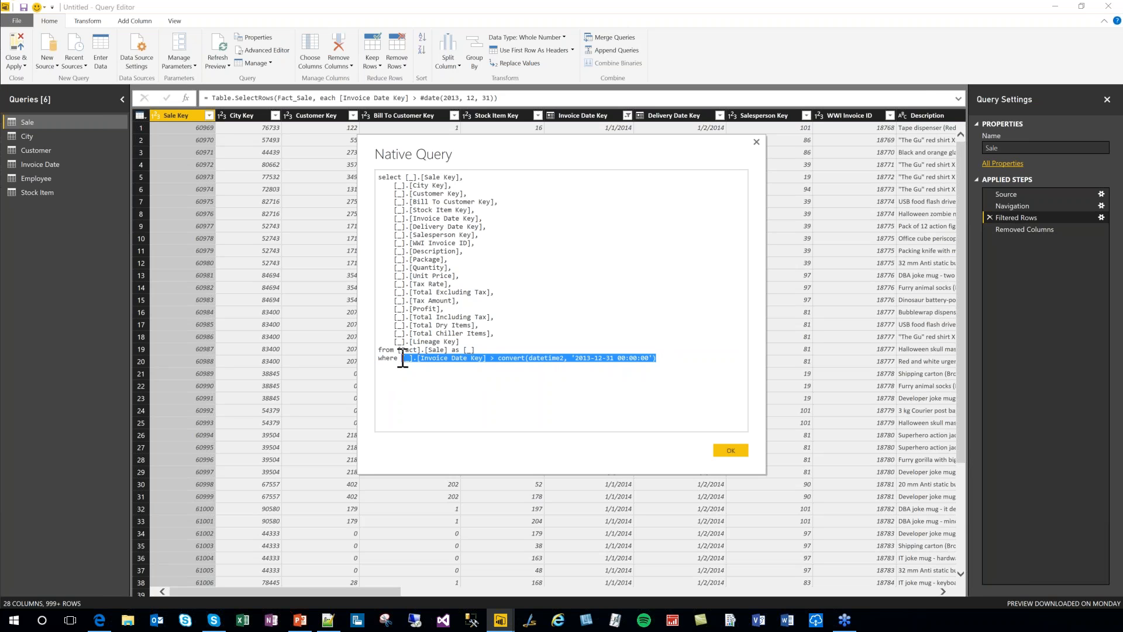
pyautogui.moveTo(378, 358); pyautogui.dragTo(672, 373)
pyautogui.click(670, 363)
pyautogui.moveTo(668, 359); pyautogui.dragTo(378, 358)
pyautogui.click(756, 142)
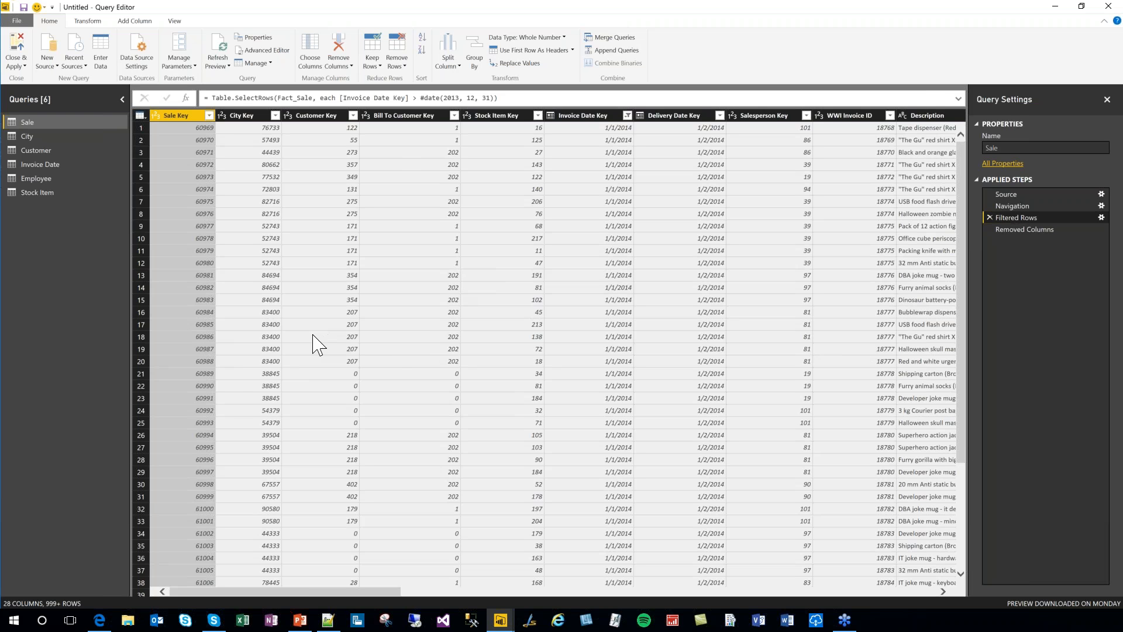
# Close the Query Editor and apply the query changes to load the tables into the model.
pyautogui.click(14, 51)
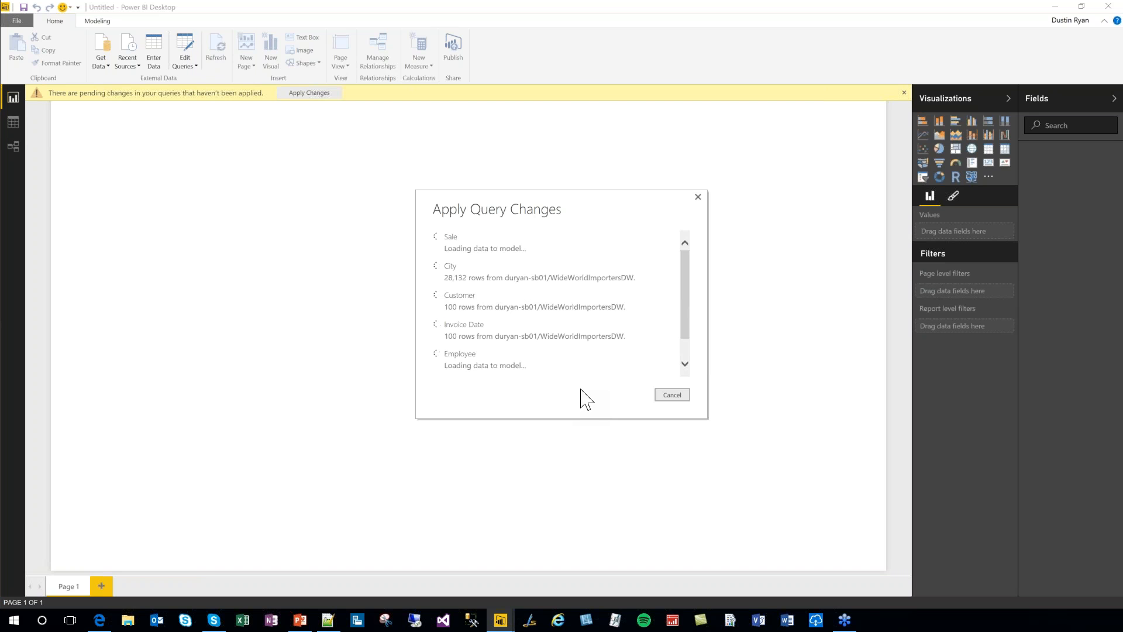
# Show the relationship diagram of the tables loaded into the model.
pyautogui.moveTo(683, 289)
pyautogui.mouseDown()
pyautogui.moveTo(689, 310)
pyautogui.moveTo(680, 272)
pyautogui.mouseUp()
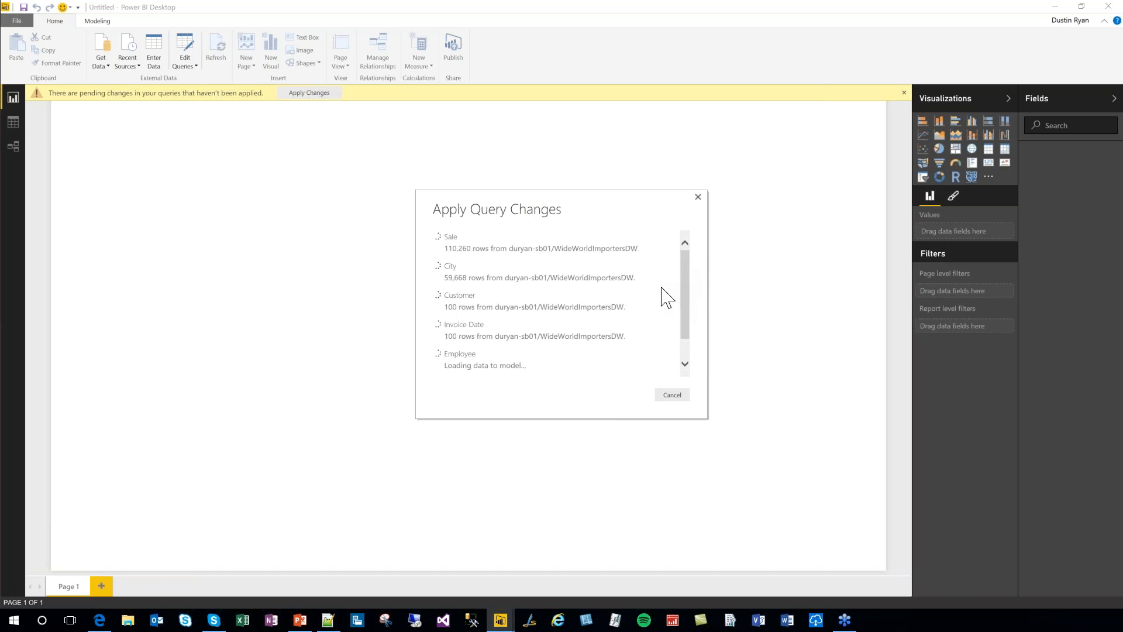
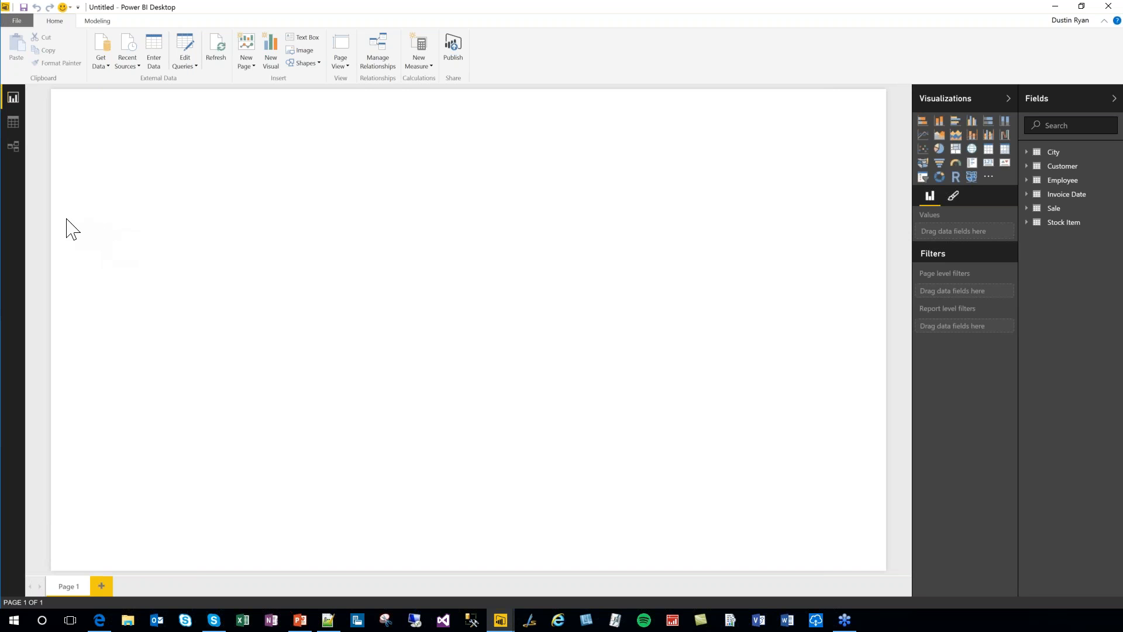
pyautogui.hotkey('alt', 'Tab')
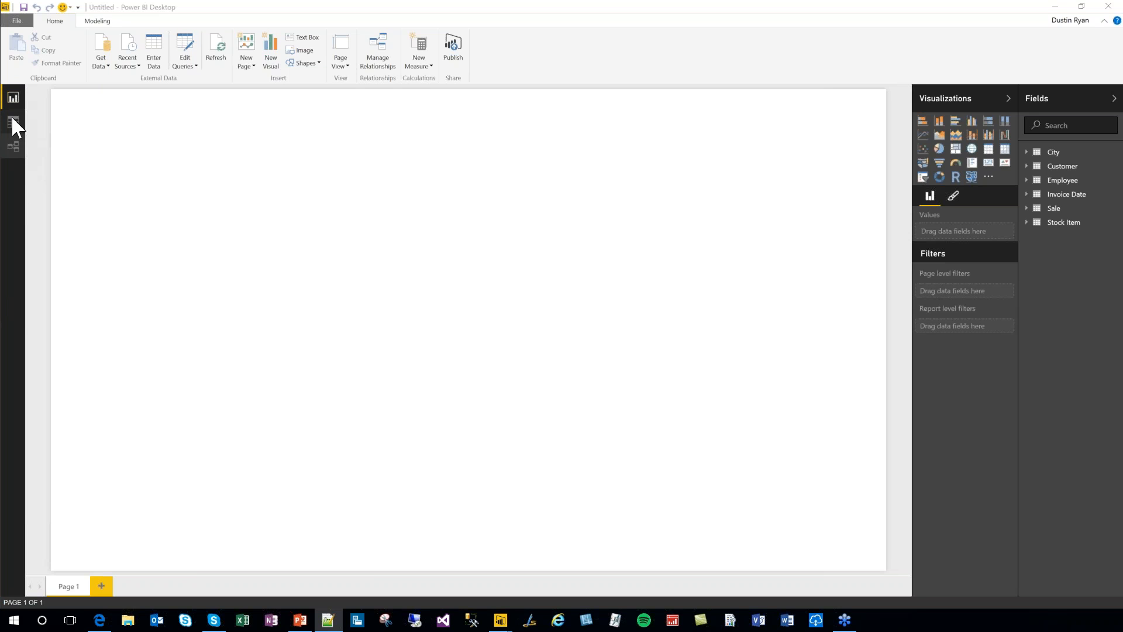
pyautogui.click(13, 146)
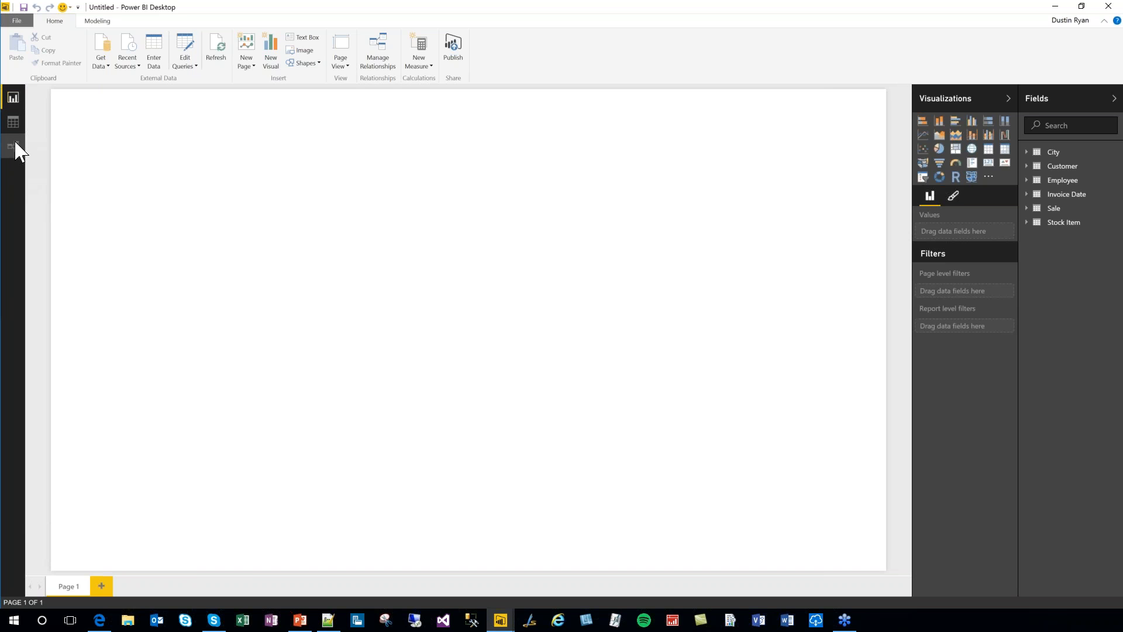
pyautogui.click(17, 149)
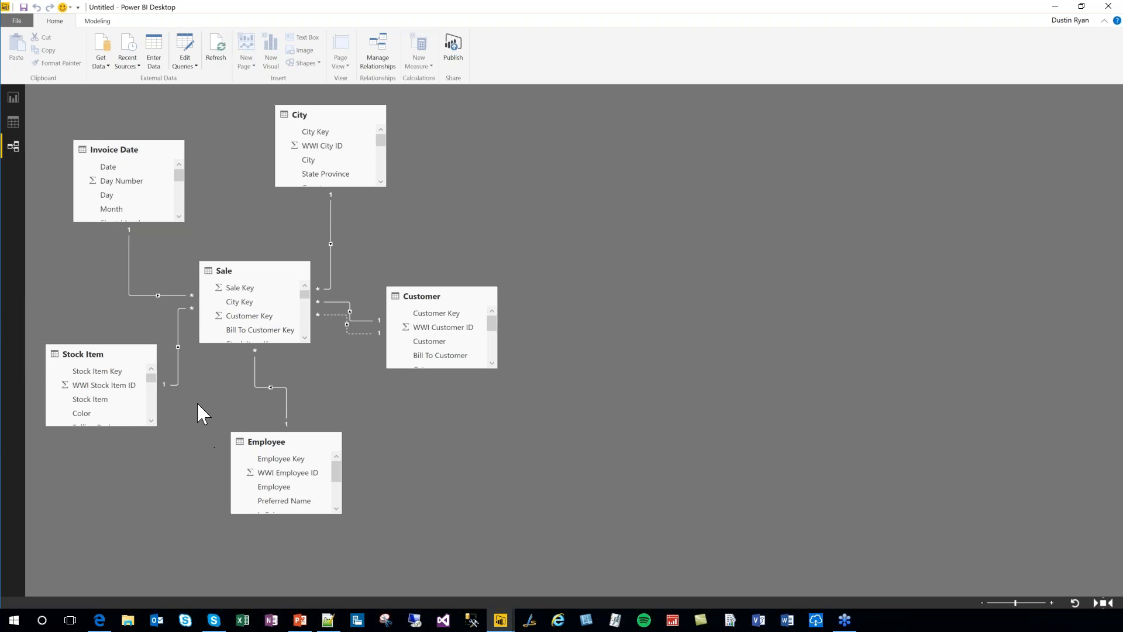
# Try a cross filter direction of Both on the Sale to Stock Item relationship and cancel the edit.
pyautogui.click(177, 356)
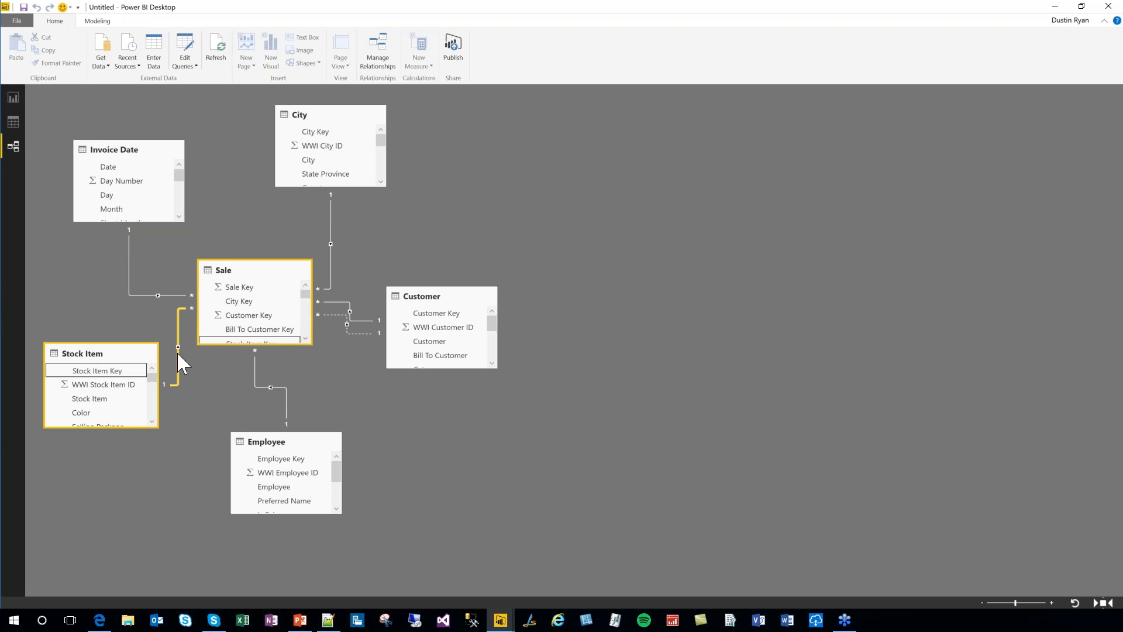
pyautogui.doubleClick(177, 352)
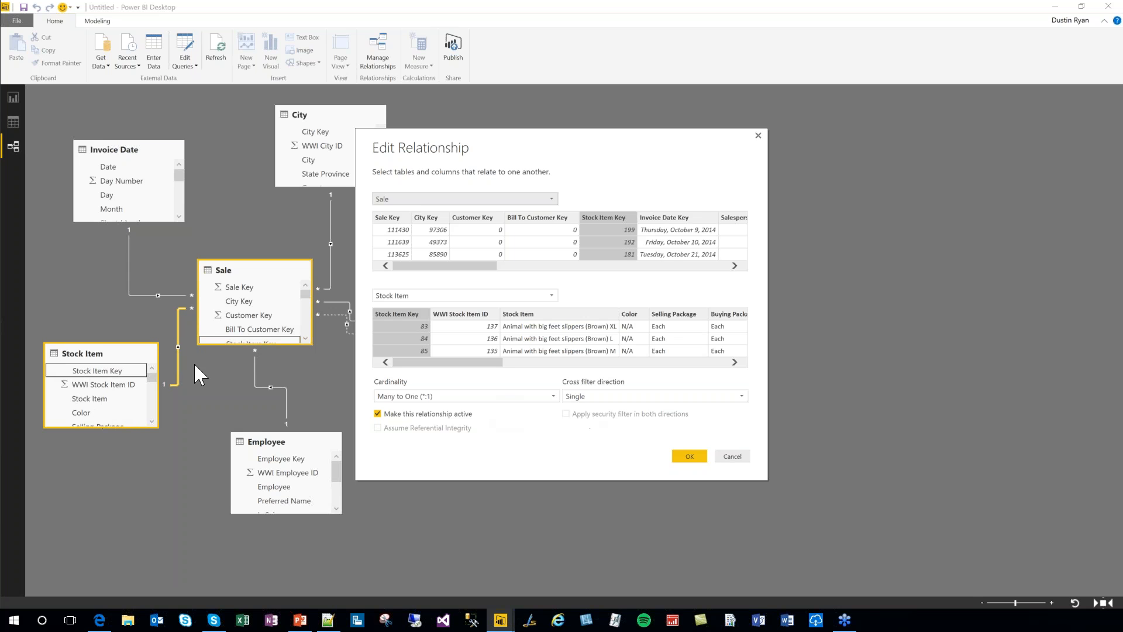
pyautogui.click(623, 398)
pyautogui.click(591, 427)
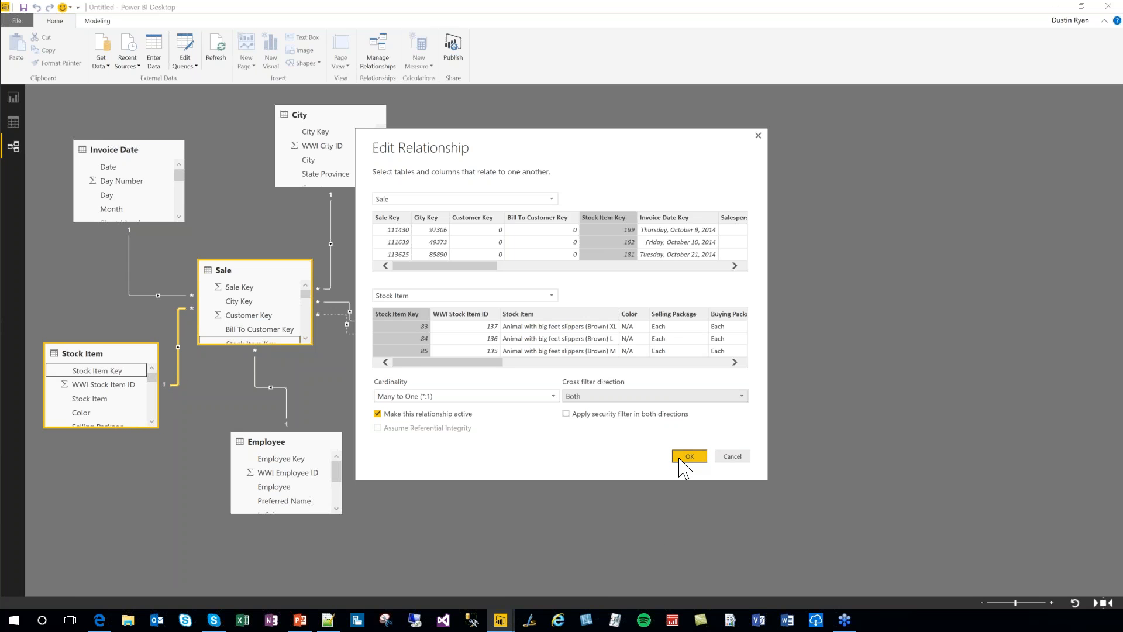
pyautogui.click(606, 400)
pyautogui.click(585, 409)
pyautogui.click(747, 457)
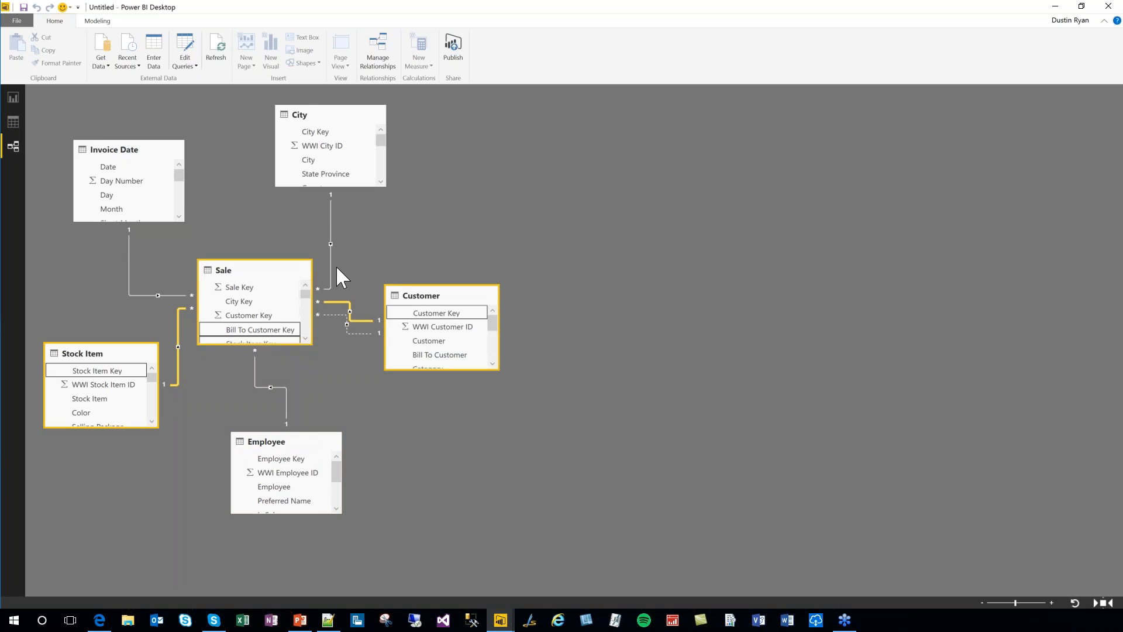
# Open the list of all model relationships and inspect the settings of the Sale (Invoice Date Key) relationship without changing them.
pyautogui.click(377, 57)
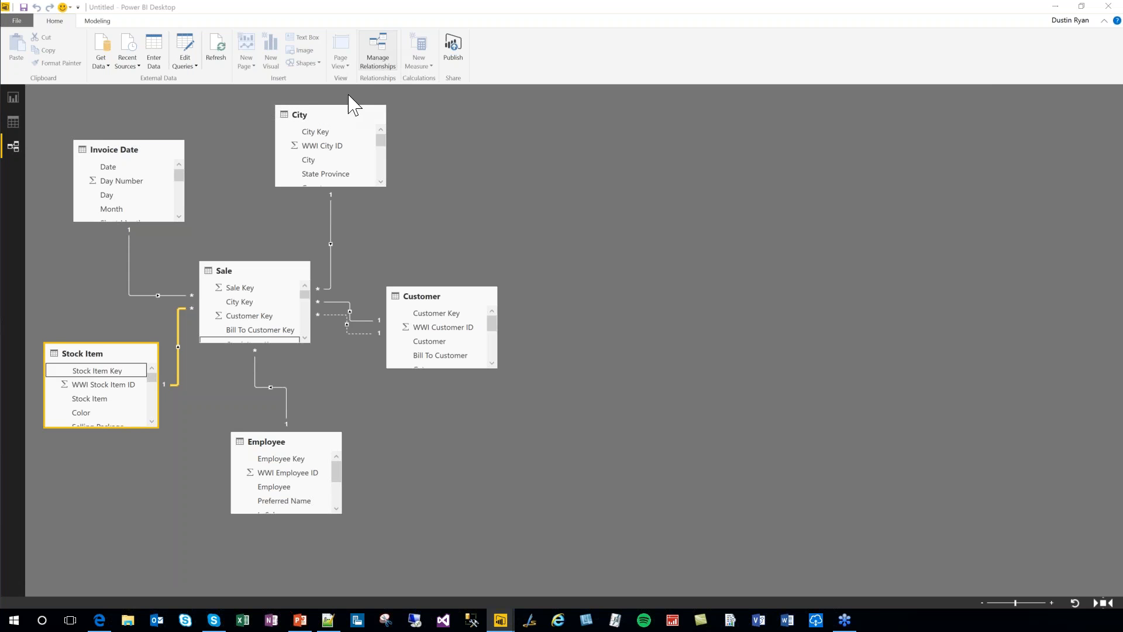
pyautogui.moveTo(492, 163); pyautogui.dragTo(669, 163)
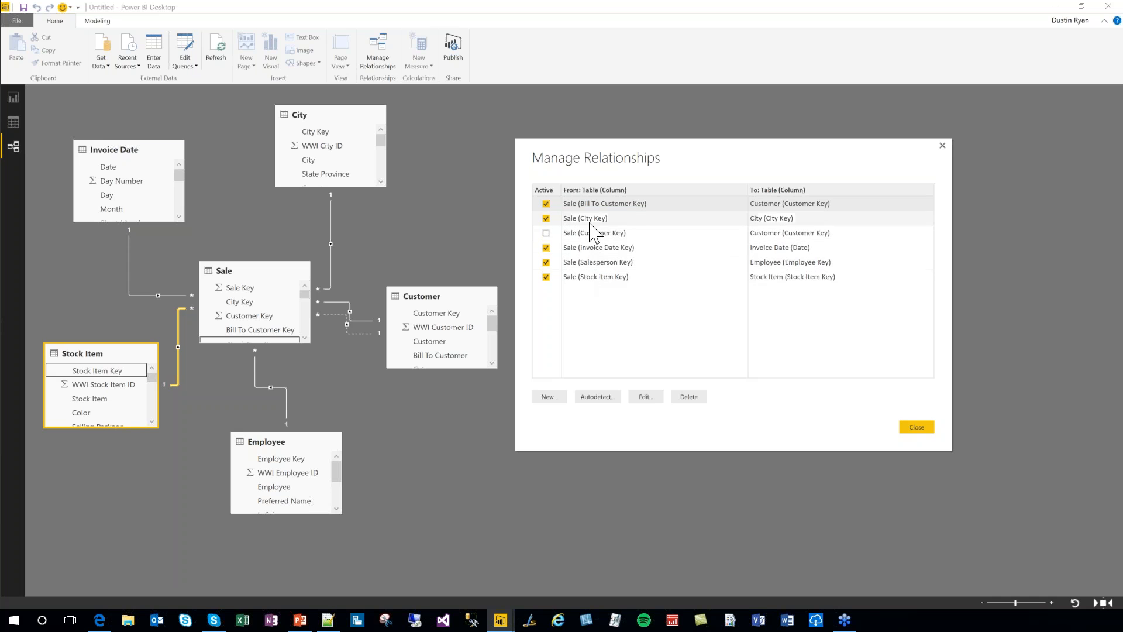
pyautogui.click(608, 248)
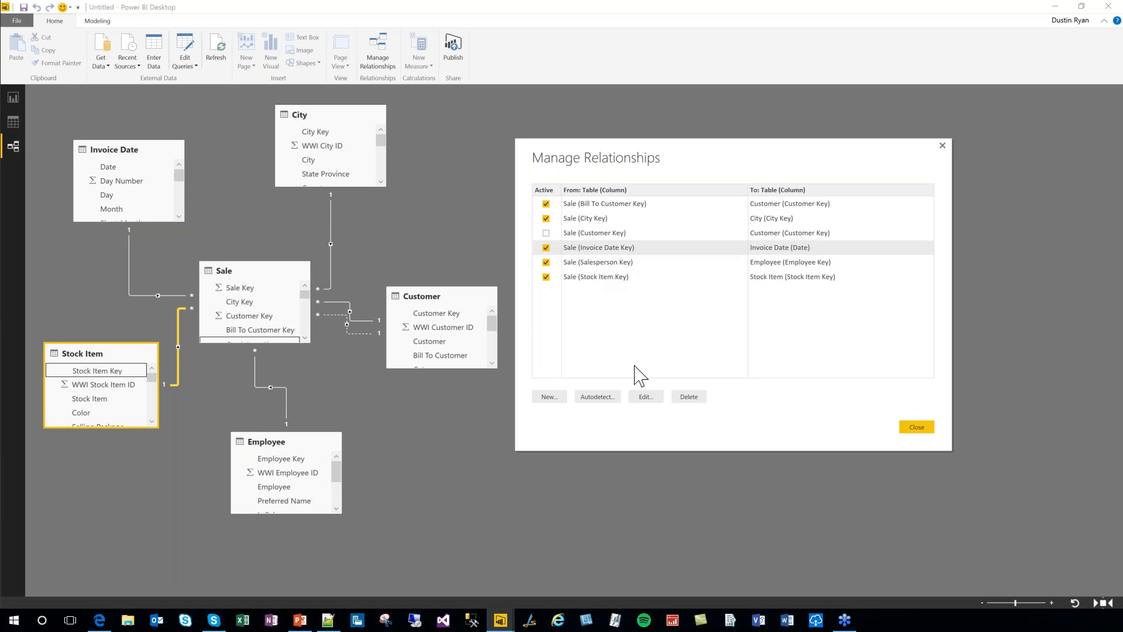
pyautogui.click(644, 396)
pyautogui.click(902, 447)
# Deactivate the Sale (Bill To Customer Key) relationship to Customer and activate the Sale (Customer Key) one instead.
pyautogui.click(546, 203)
pyautogui.click(545, 233)
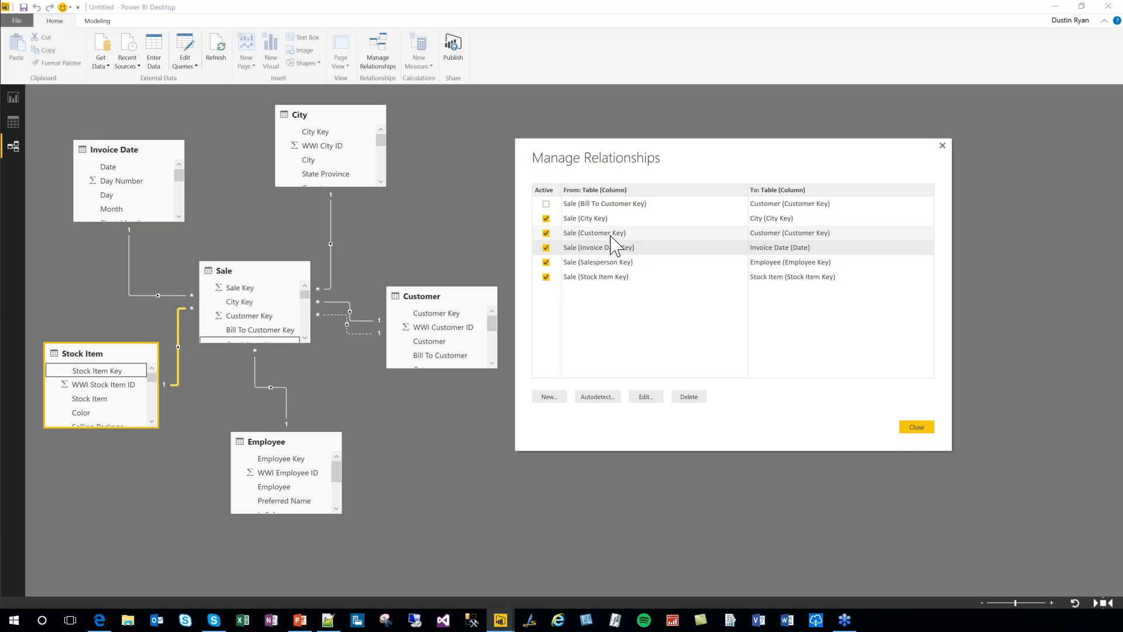
pyautogui.click(916, 427)
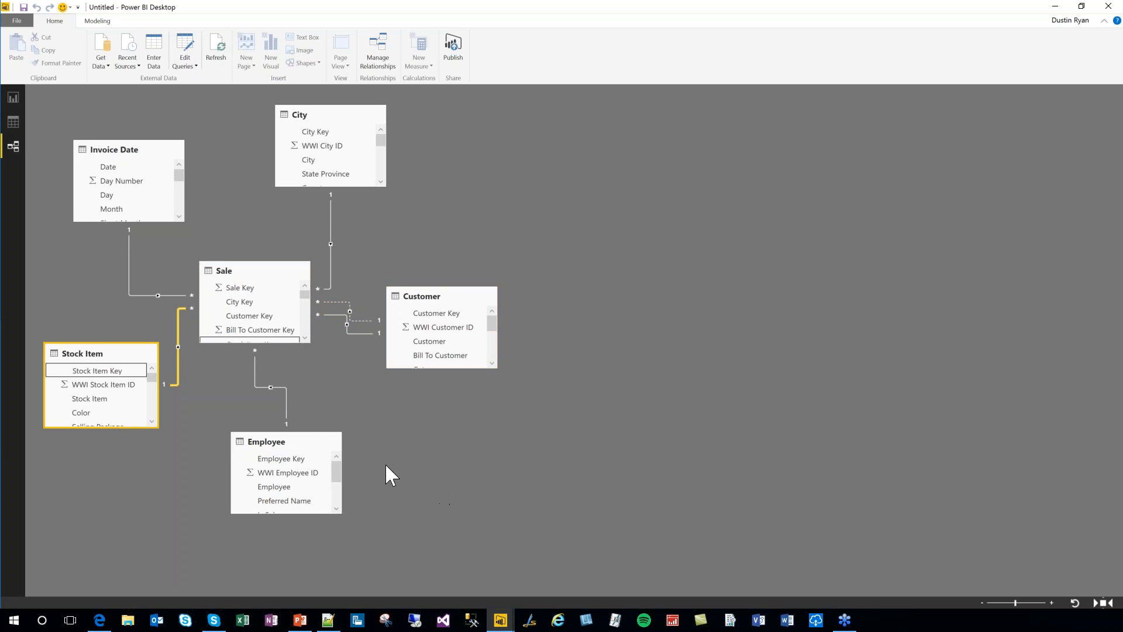
# Examine the City table's rows and columns in the data view, across to Lineage Key and back.
pyautogui.click(12, 123)
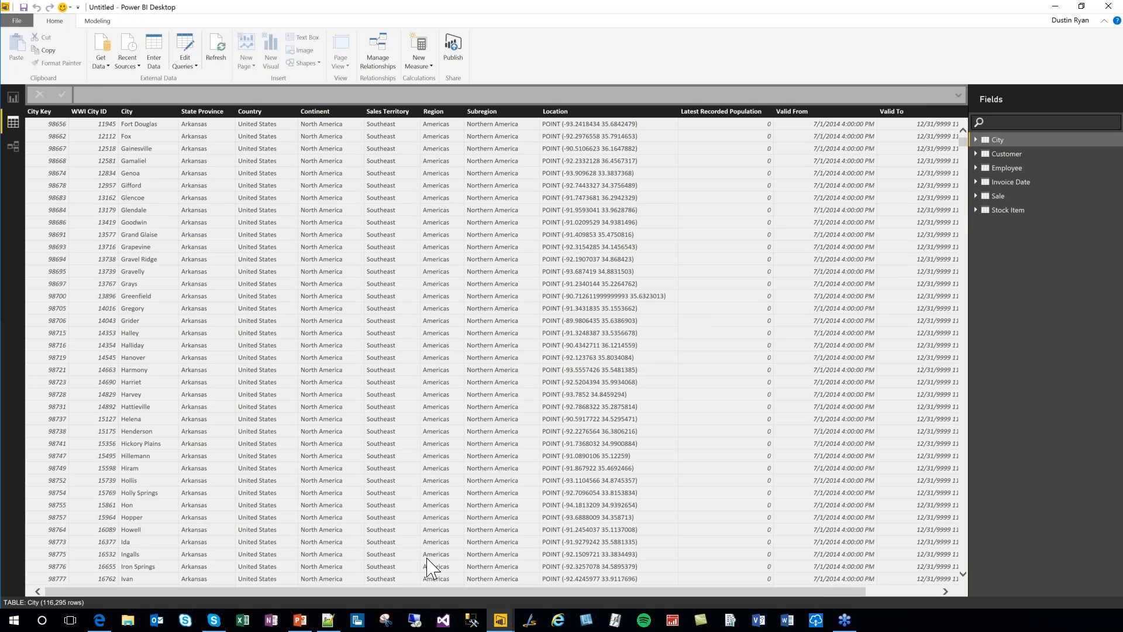
pyautogui.moveTo(473, 595); pyautogui.dragTo(878, 487)
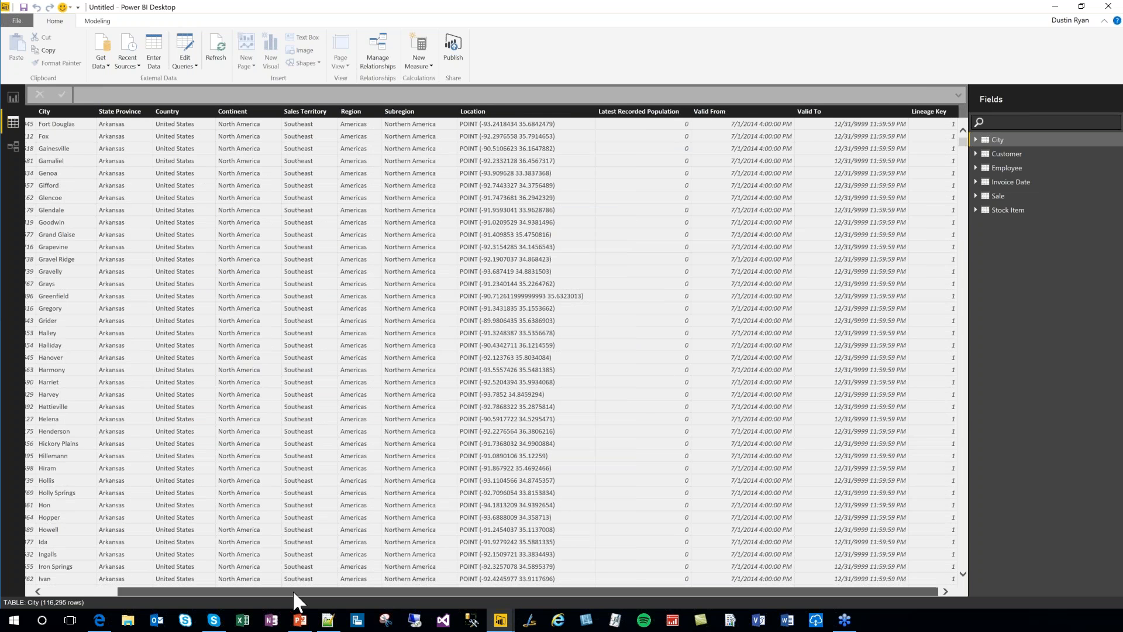
pyautogui.moveTo(293, 590); pyautogui.dragTo(213, 592)
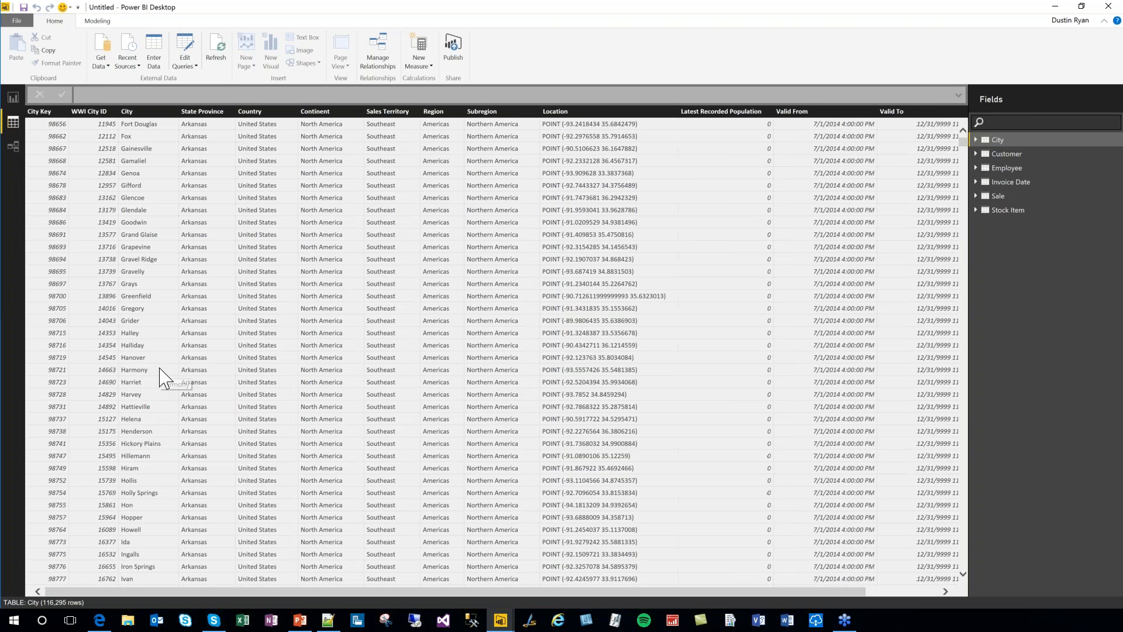
# Review the Sale query's applied steps in the Query Editor, return to the data view and look over the modeling commands.
pyautogui.click(186, 50)
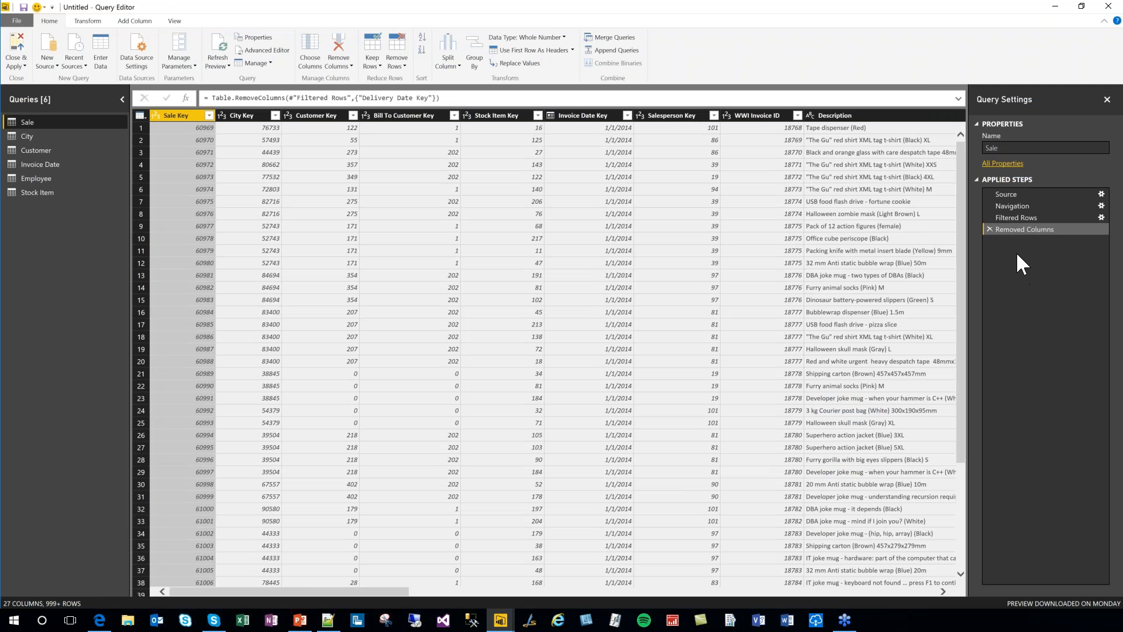
pyautogui.click(12, 49)
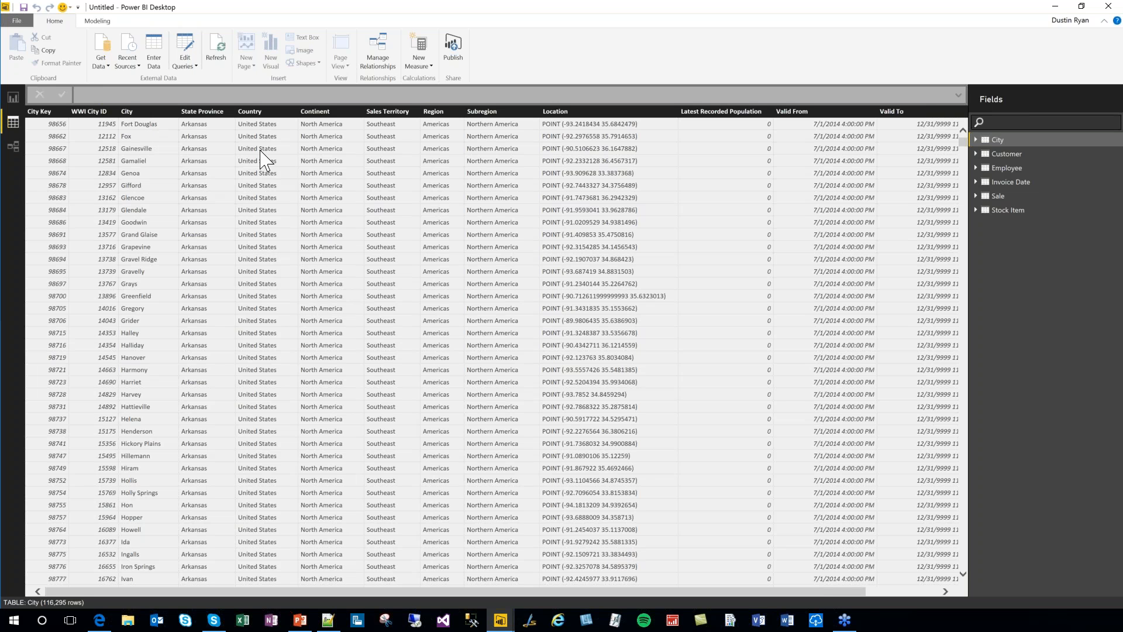
pyautogui.click(104, 25)
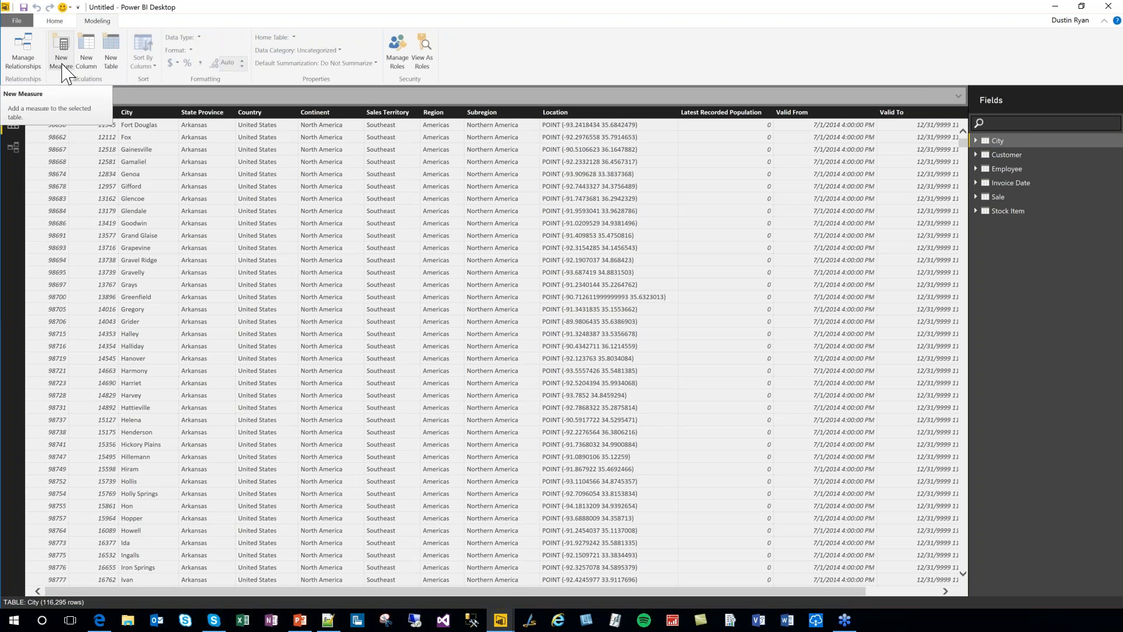
pyautogui.click(112, 67)
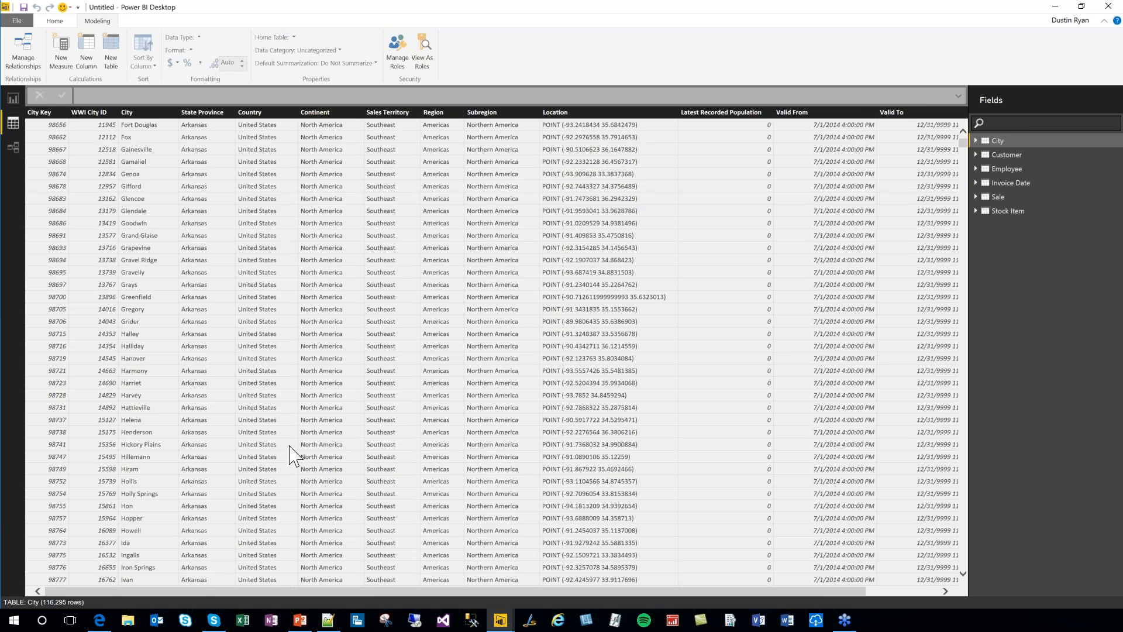
# Add two blank pages, Page 2 and Page 3, in the report view and return to Page 1.
pyautogui.click(9, 98)
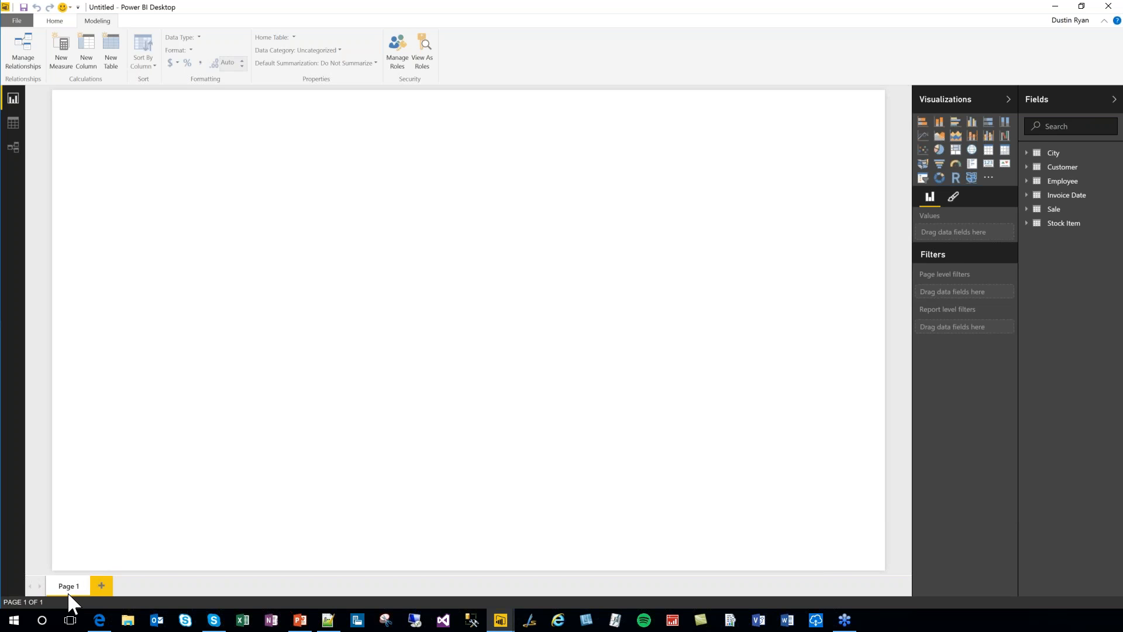
pyautogui.click(101, 588)
pyautogui.click(147, 590)
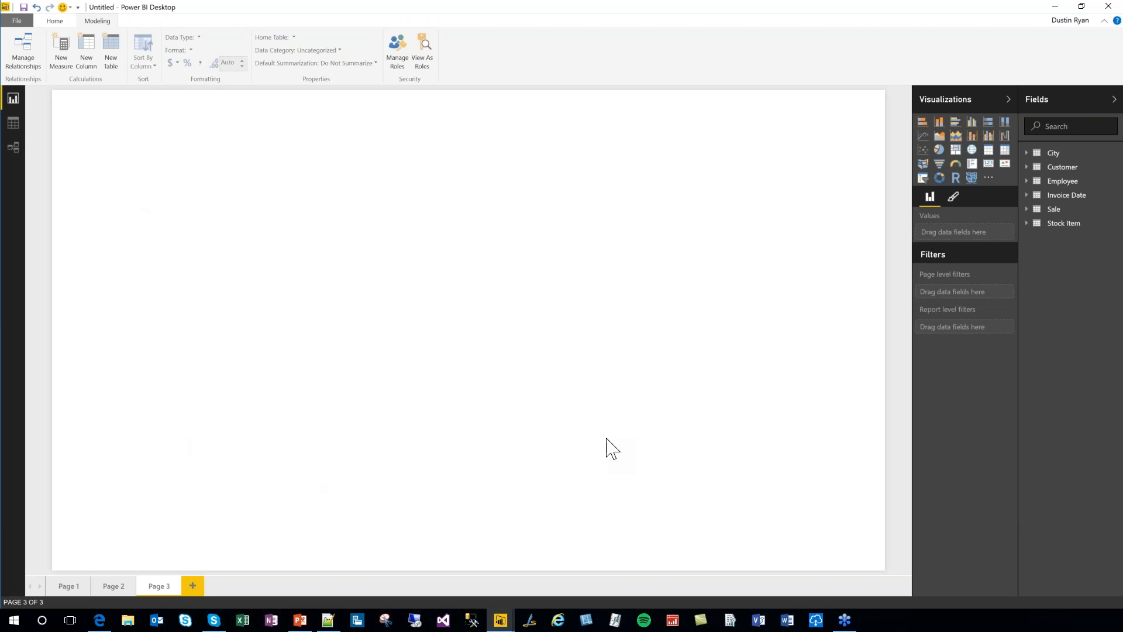
pyautogui.click(112, 587)
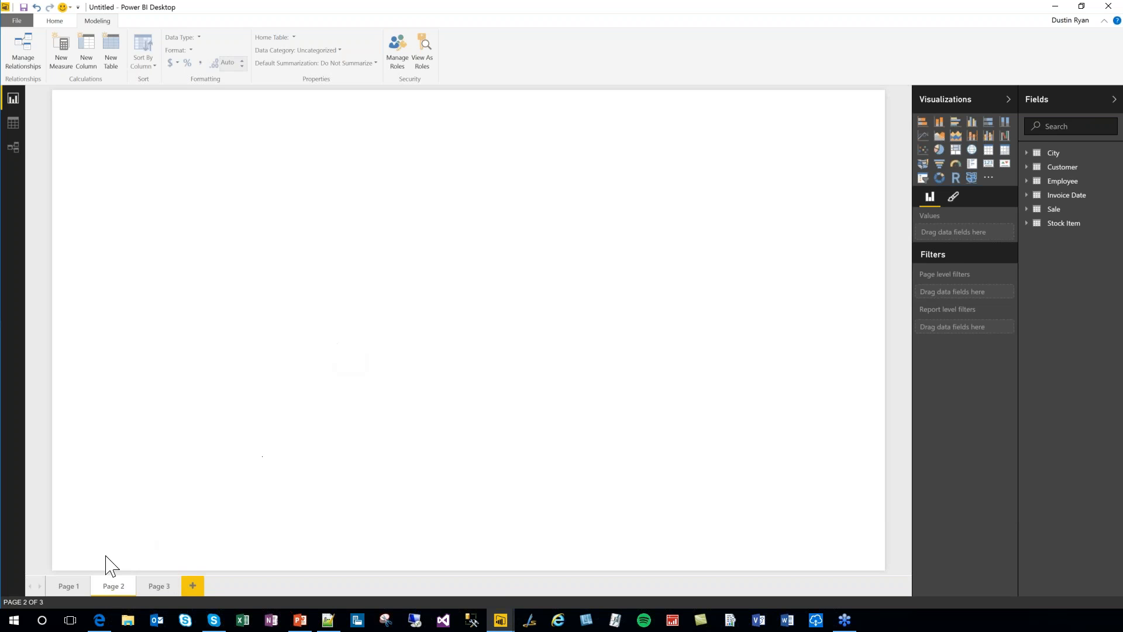
pyautogui.click(69, 585)
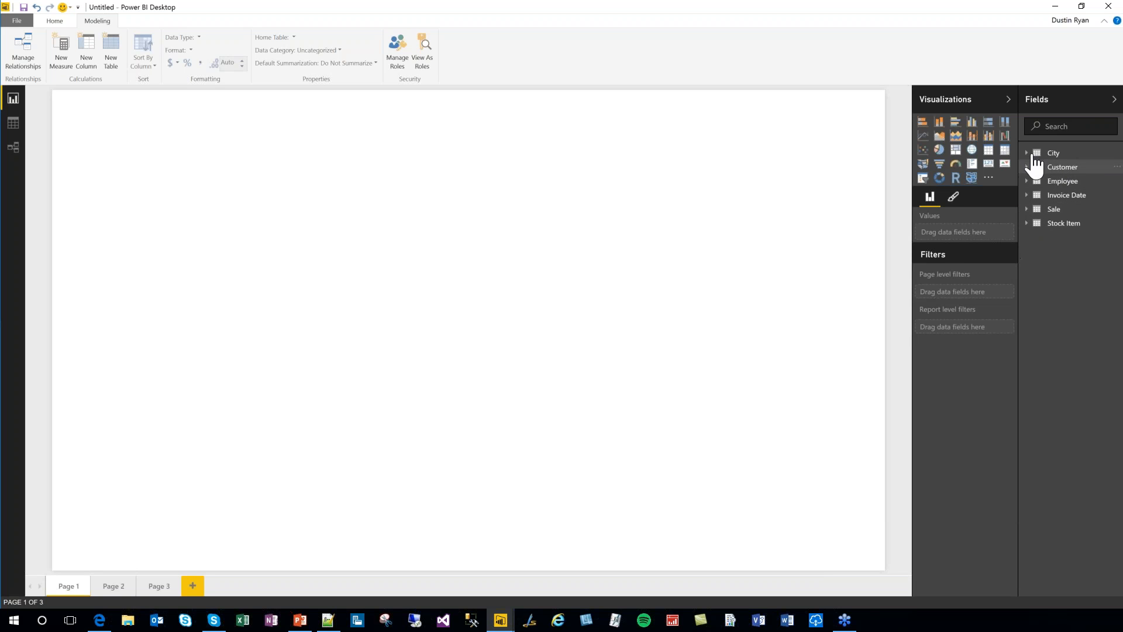
# Look through the City and Customer fields and insert an empty stacked column chart on Page 1.
pyautogui.click(1027, 154)
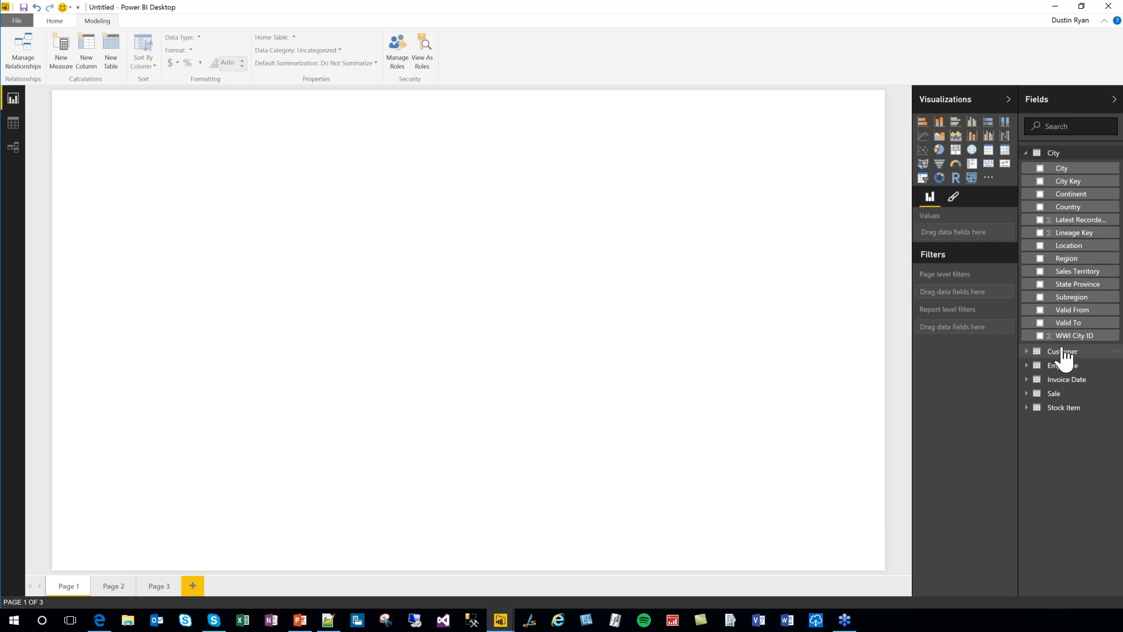
pyautogui.click(1030, 353)
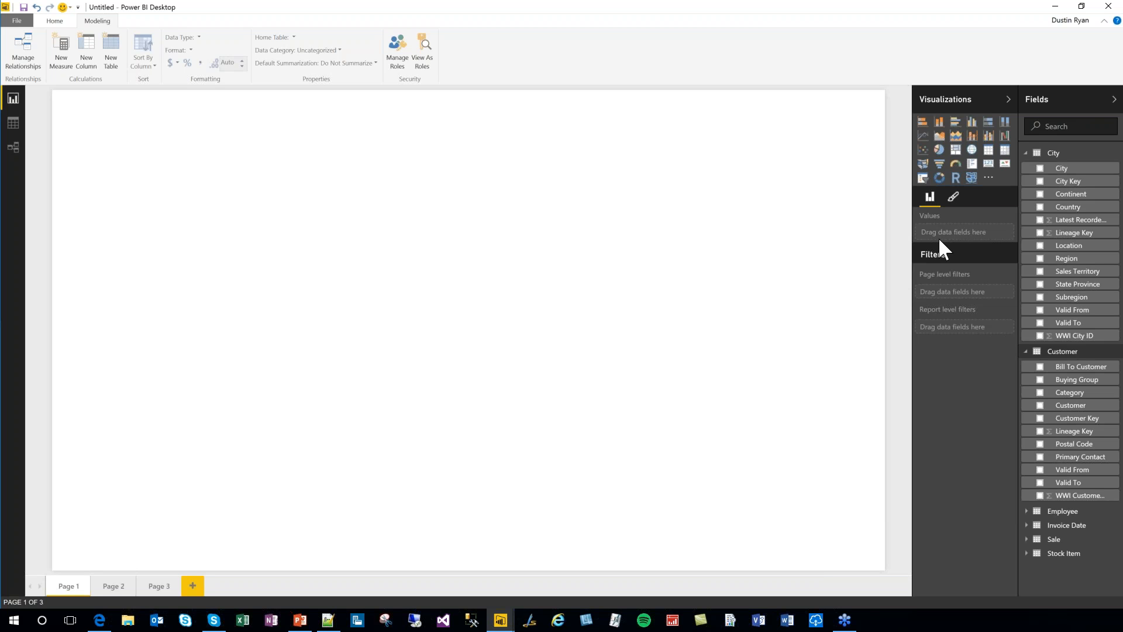
pyautogui.click(940, 123)
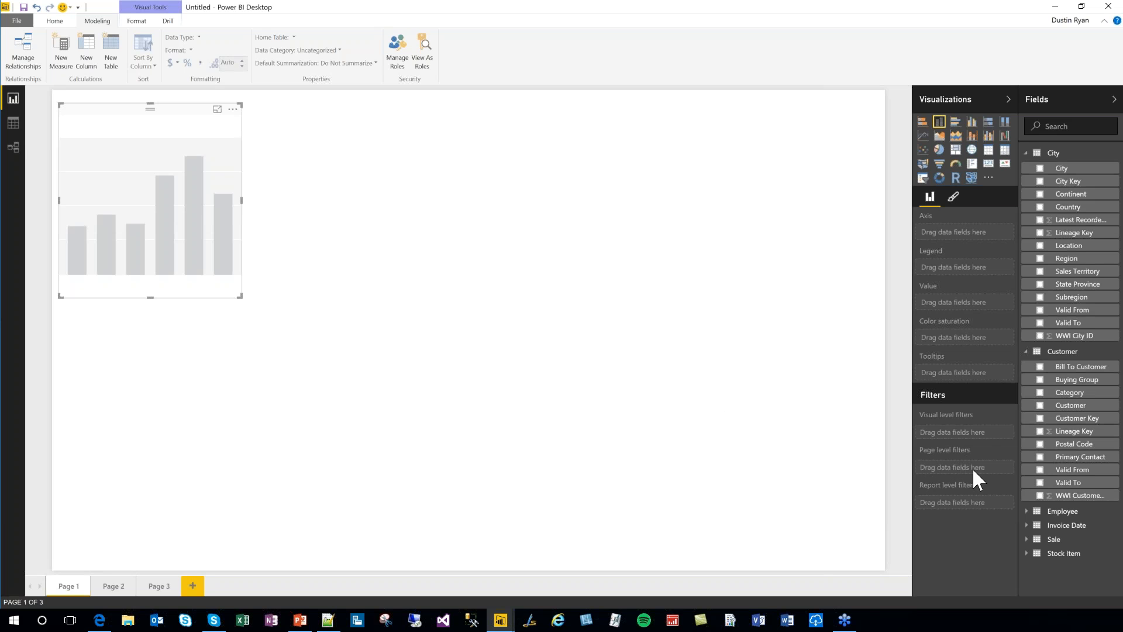
# Chart Profit by Package from the Sale table, with Package on the axis and Profit as the value.
pyautogui.moveTo(942, 463); pyautogui.dragTo(974, 471)
pyautogui.click(1029, 153)
pyautogui.click(1032, 167)
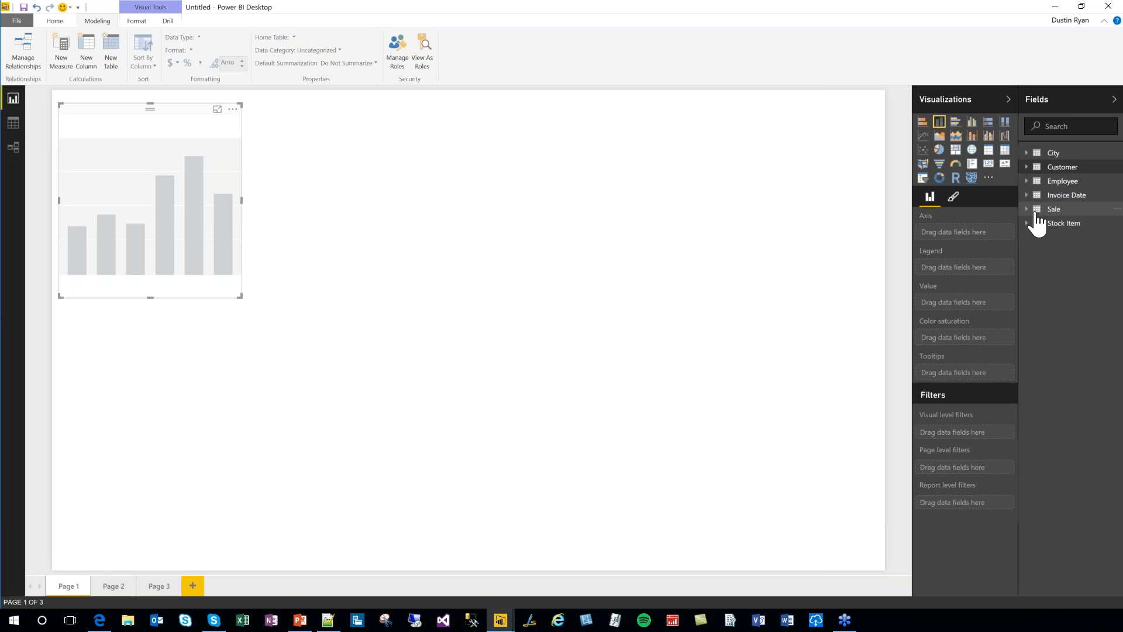
pyautogui.click(1030, 210)
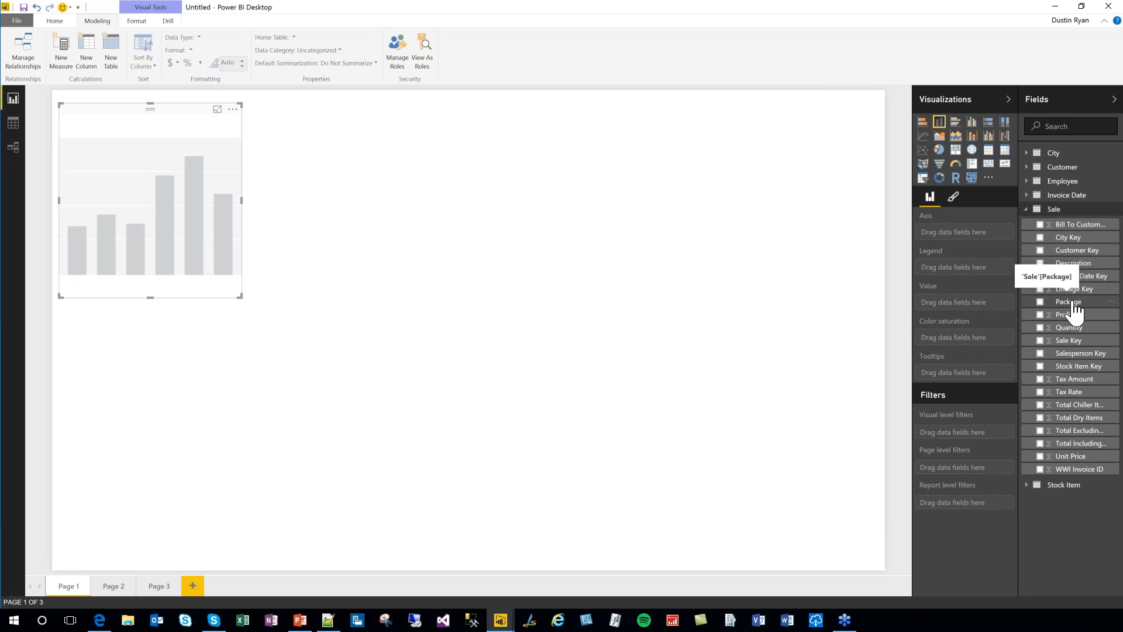
pyautogui.moveTo(1074, 304); pyautogui.dragTo(973, 239)
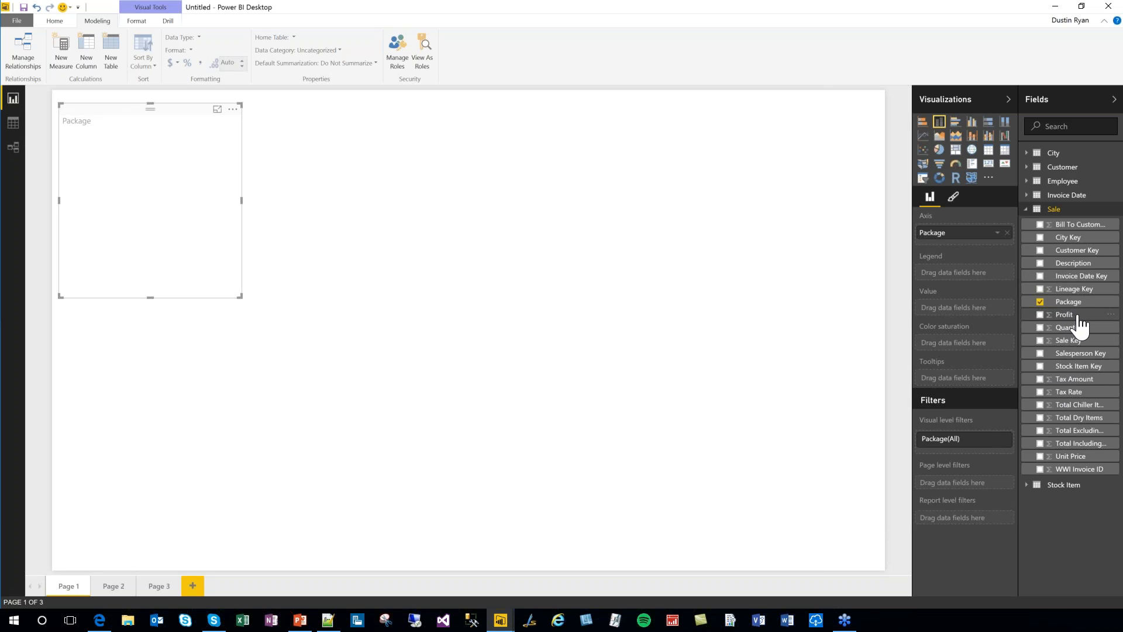
pyautogui.moveTo(1078, 316); pyautogui.dragTo(971, 309)
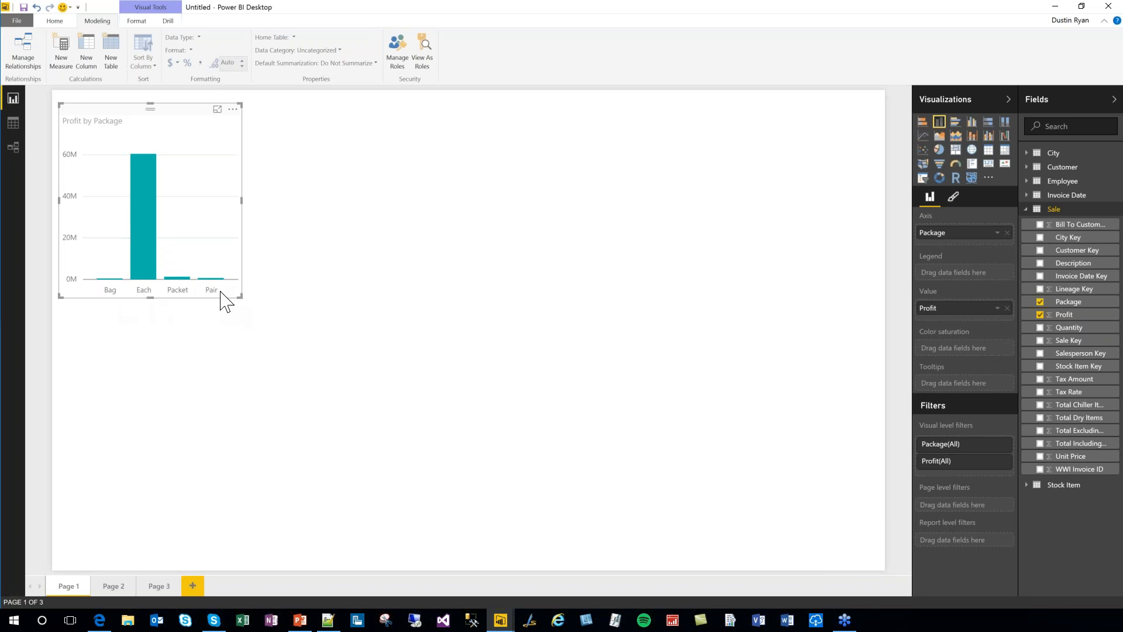
# Split the Profit by Package columns by the Stock Item table's Lead Time Days as legend.
pyautogui.moveTo(142, 229)
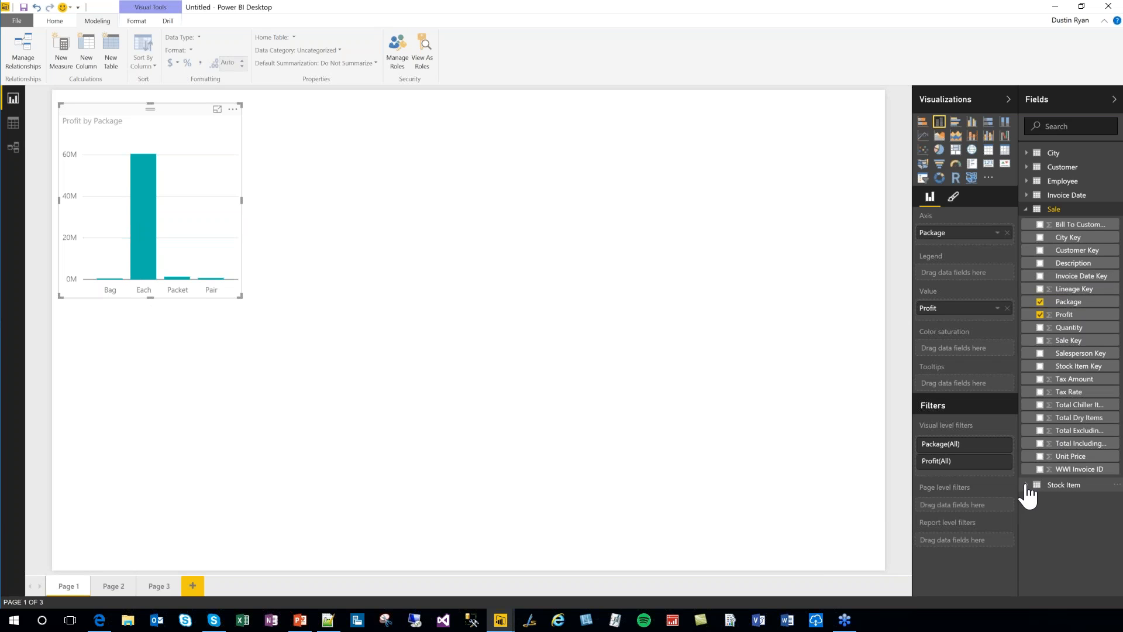
pyautogui.click(1056, 485)
pyautogui.scroll(-3, 1074, 482)
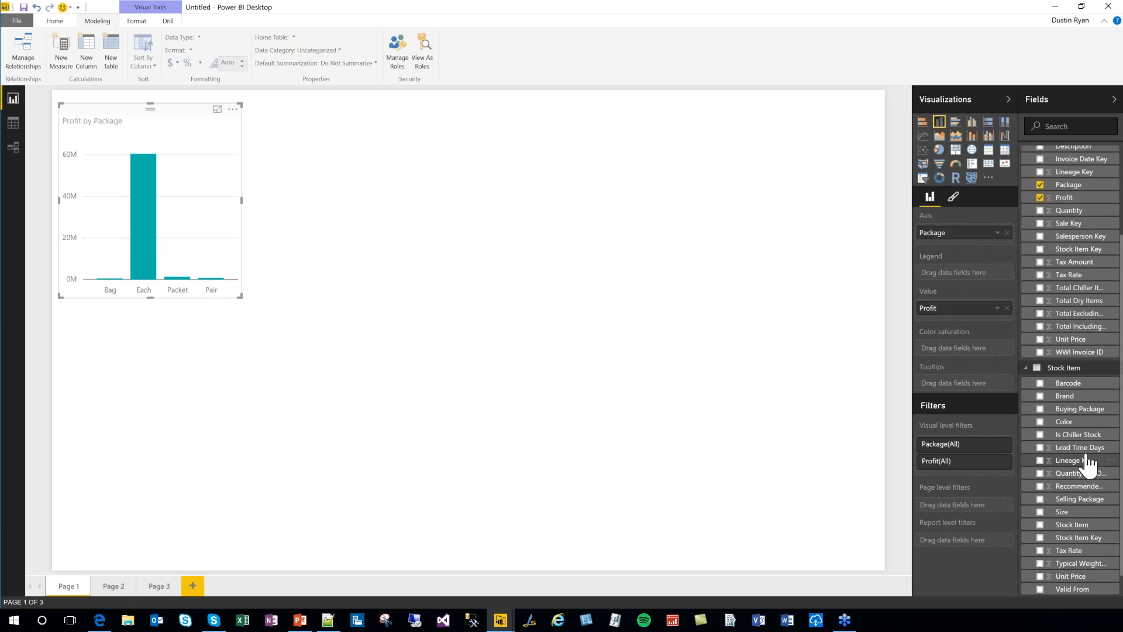
pyautogui.moveTo(1083, 456); pyautogui.dragTo(965, 273)
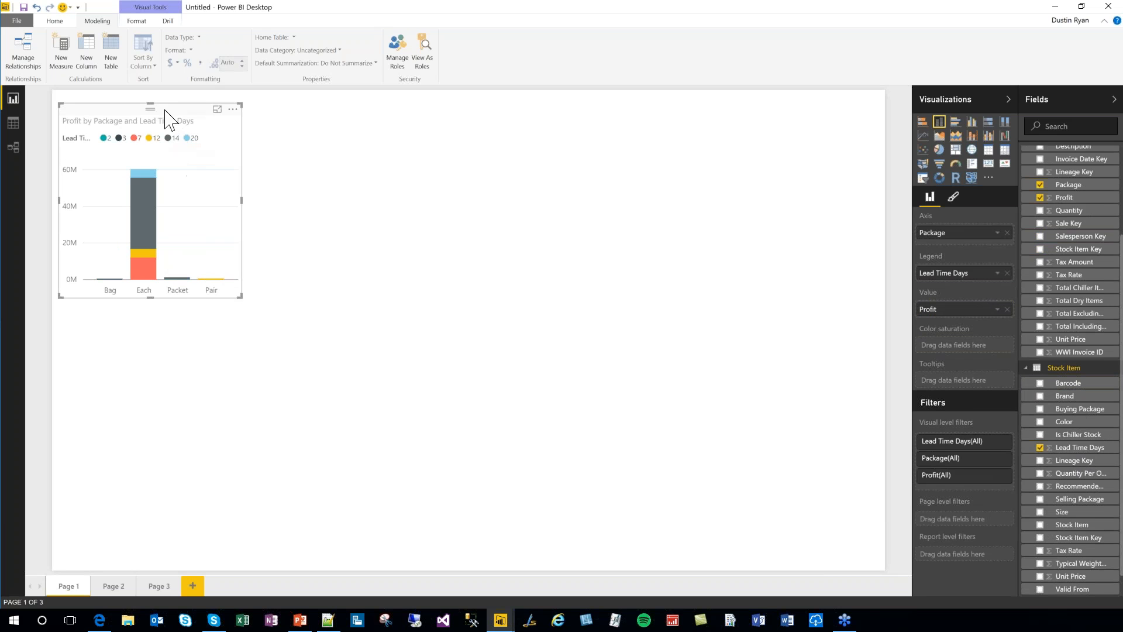
# Move the Profit by Package and Lead Time Days chart to the page's upper-right corner and stretch it to the full page height.
pyautogui.moveTo(145, 119); pyautogui.dragTo(790, 105)
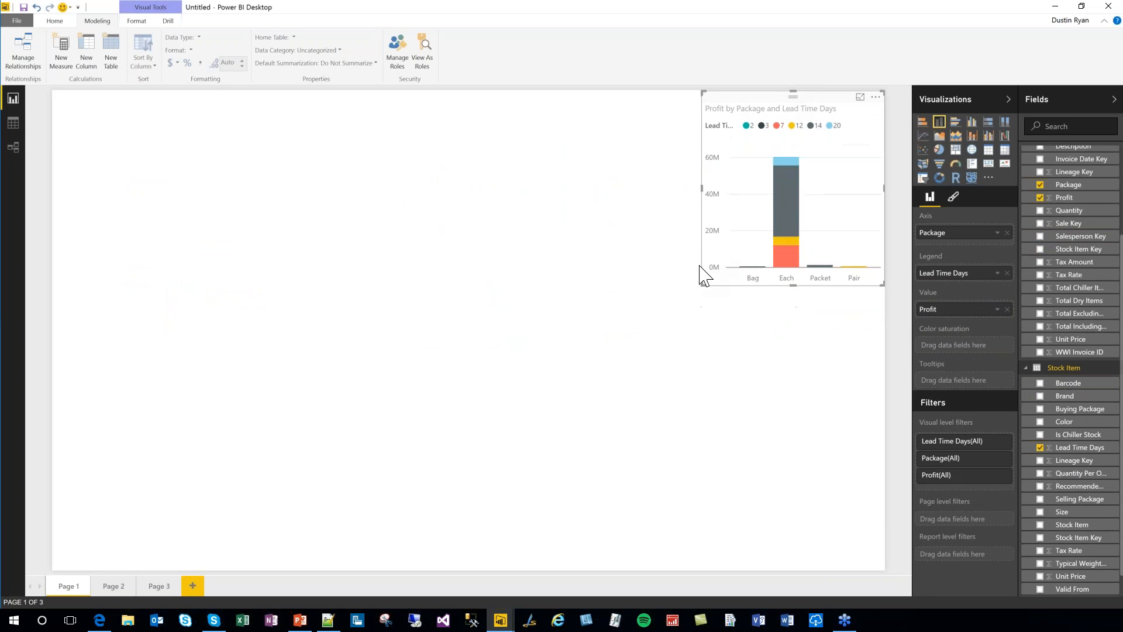
pyautogui.moveTo(703, 285); pyautogui.dragTo(659, 587)
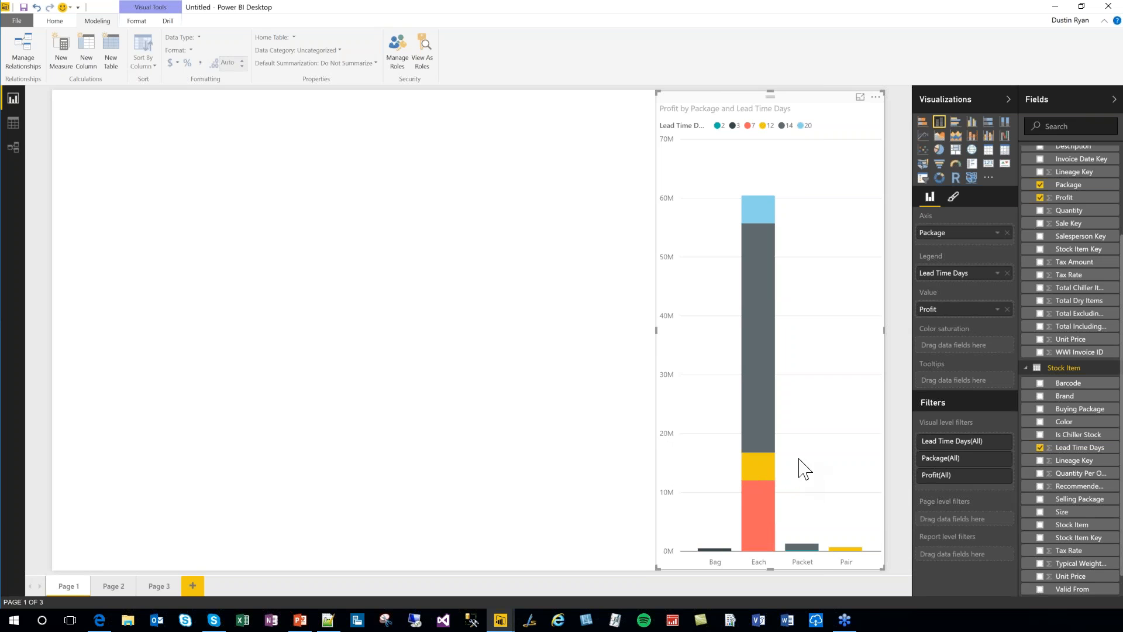
pyautogui.moveTo(759, 340)
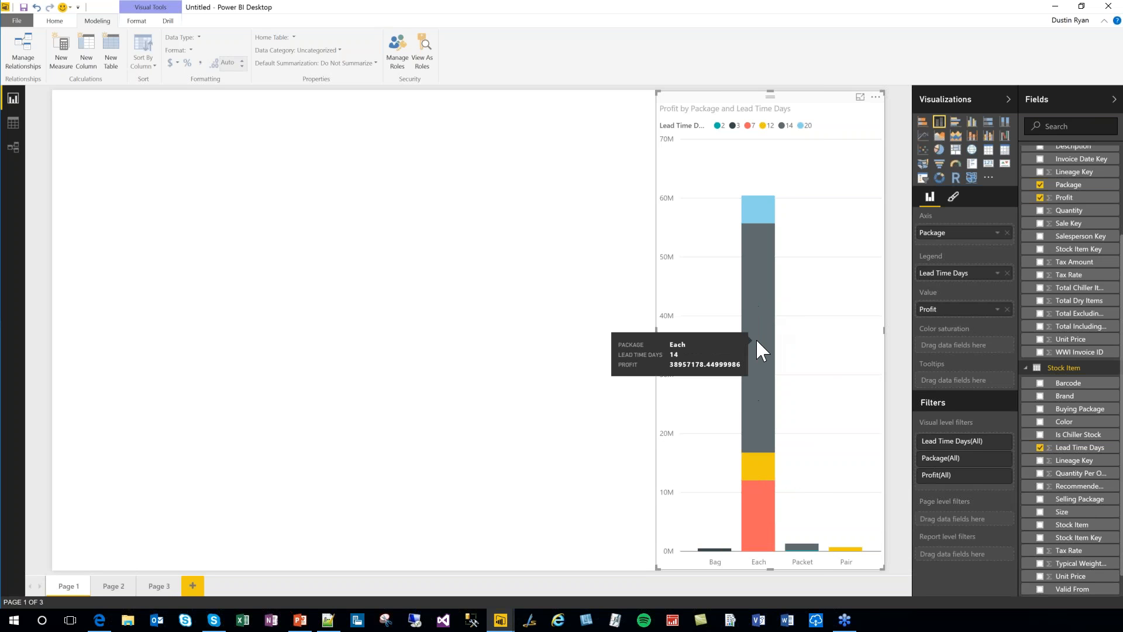
# Set the stacked column chart's legend position to Right.
pyautogui.click(954, 199)
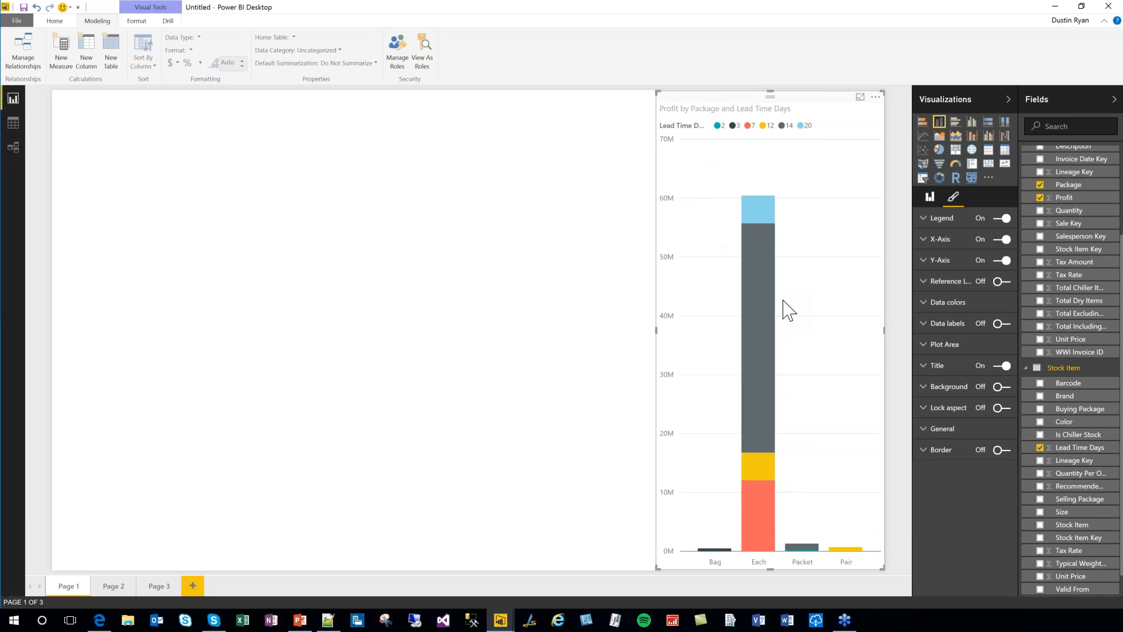
pyautogui.click(925, 219)
pyautogui.click(982, 239)
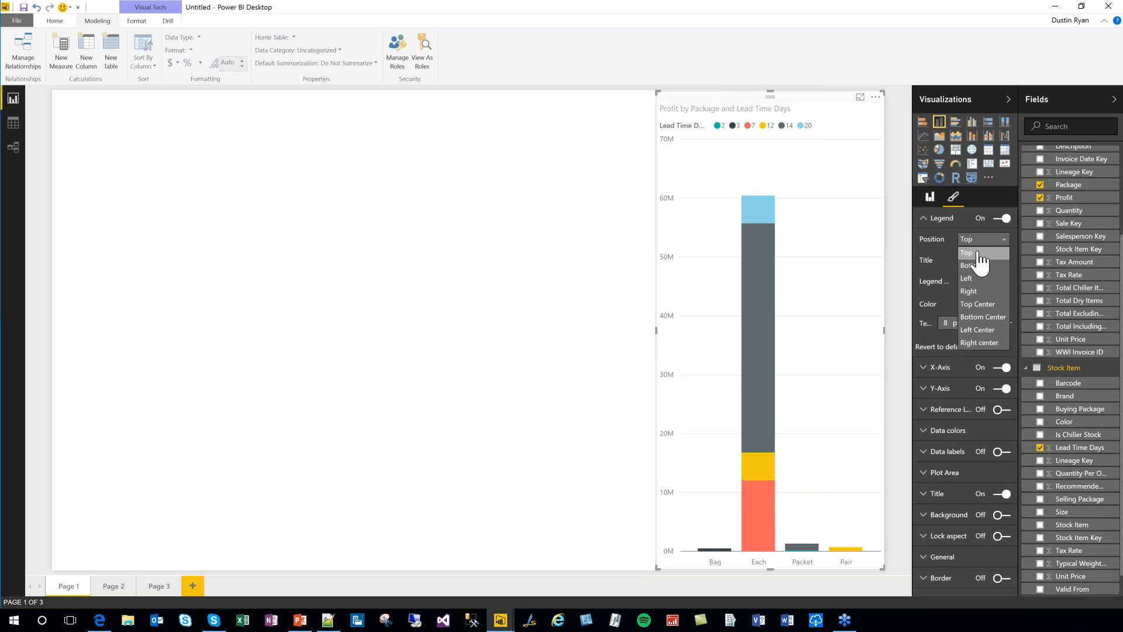
pyautogui.click(978, 264)
pyautogui.click(984, 240)
pyautogui.click(971, 291)
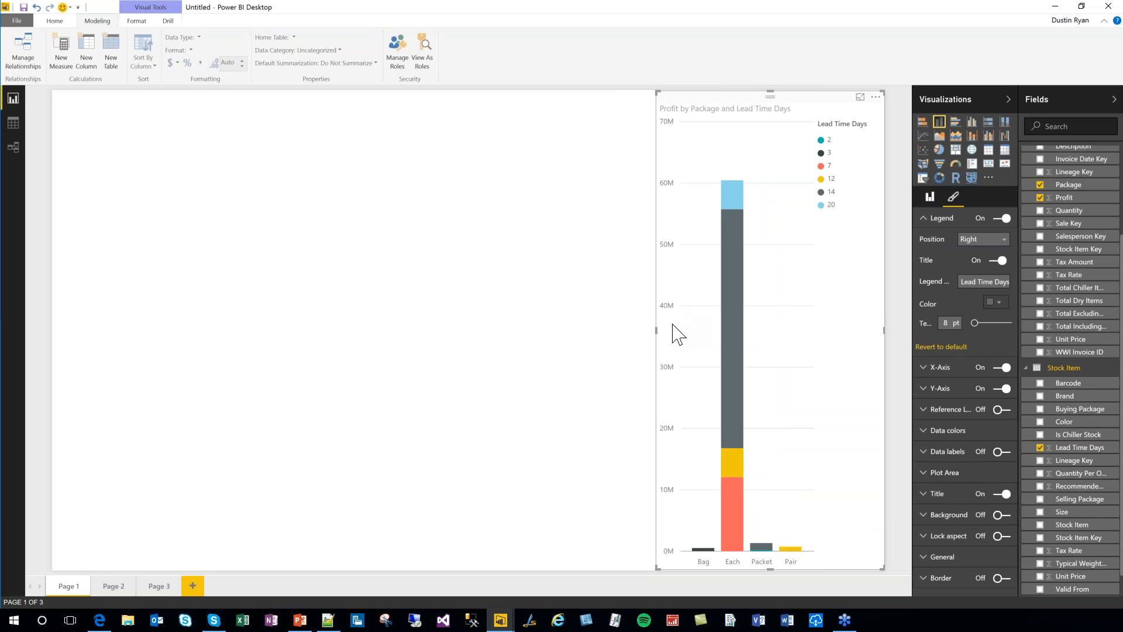
# Turn on data labels for the stacked column chart and widen it toward the middle of the page.
pyautogui.click(925, 219)
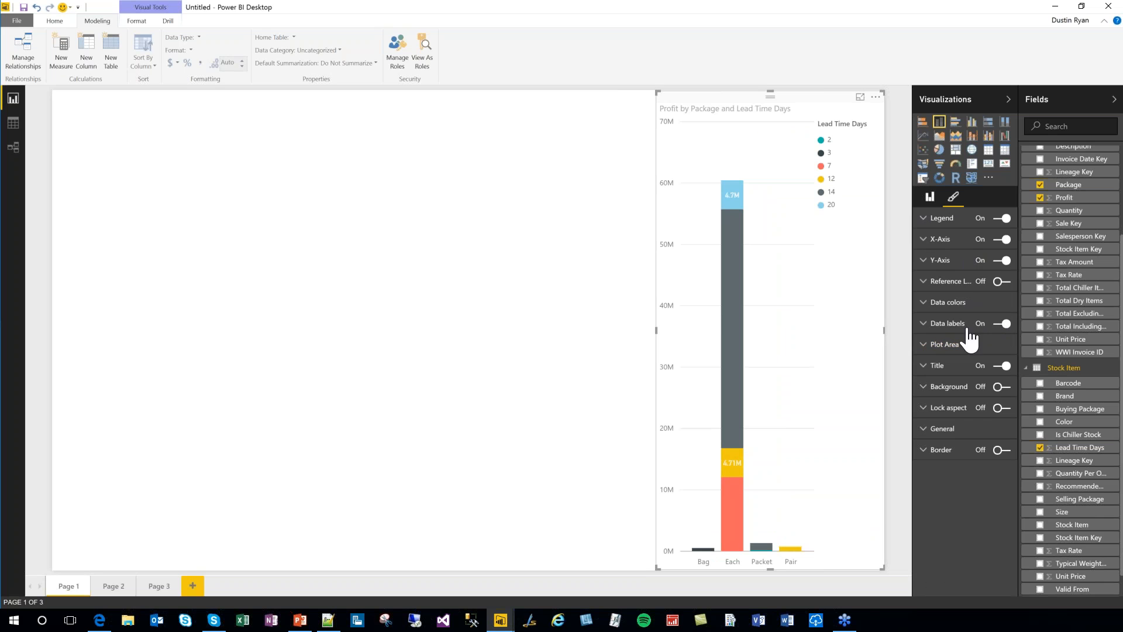
pyautogui.moveTo(738, 462)
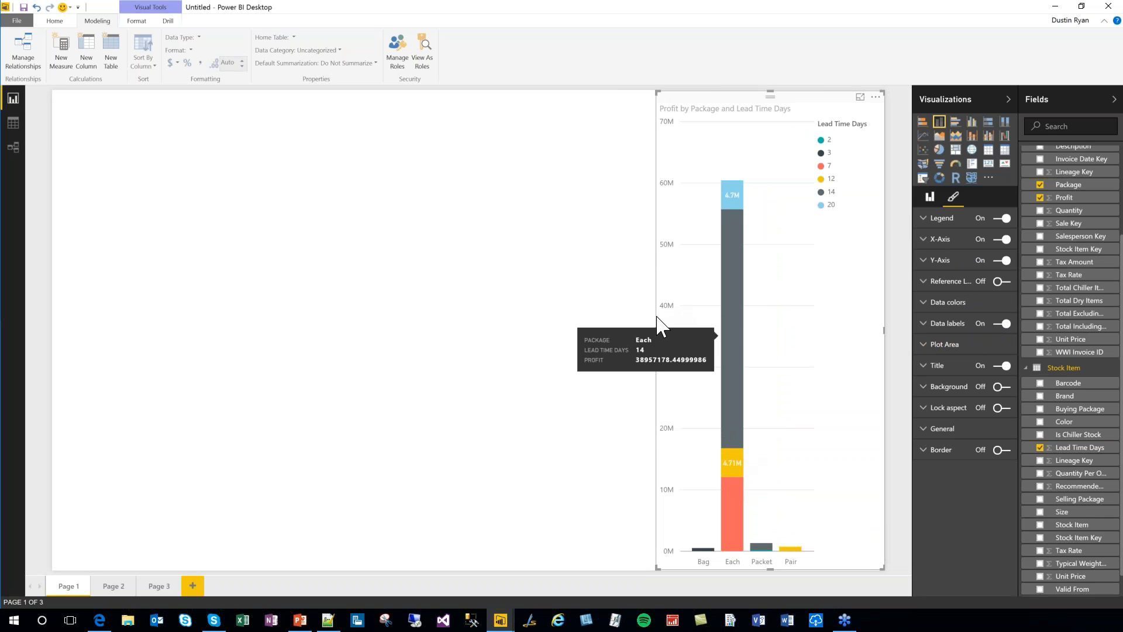
pyautogui.moveTo(657, 331); pyautogui.dragTo(562, 345)
pyautogui.click(555, 439)
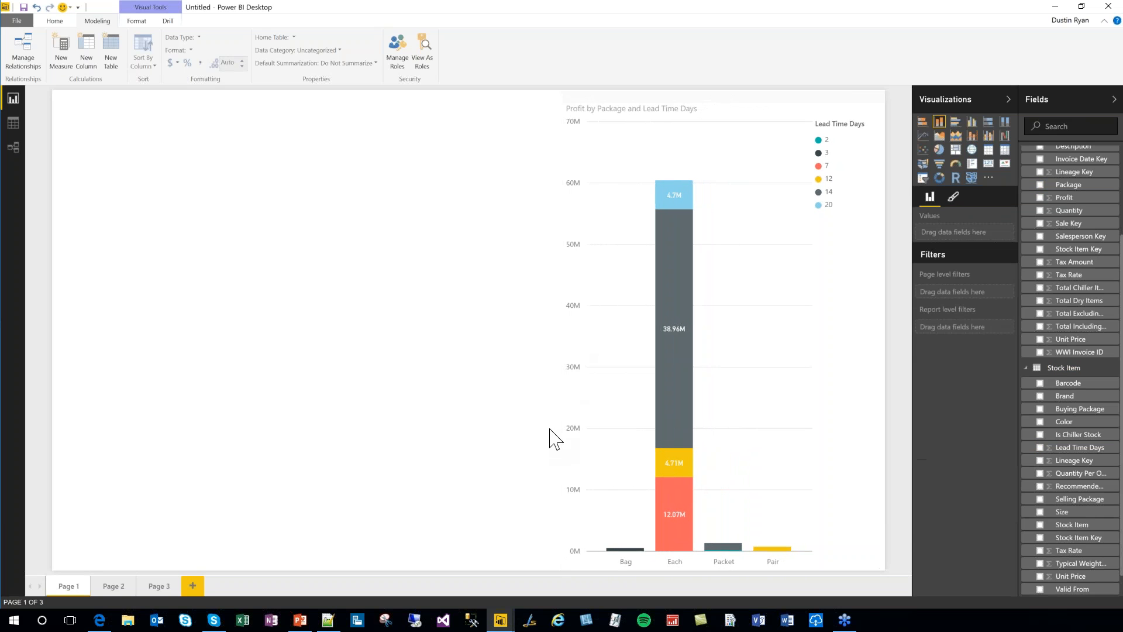
# Recolor the chart's Lead Time Days series: purple for 2, light blue for 3 and teal for 20.
pyautogui.click(887, 291)
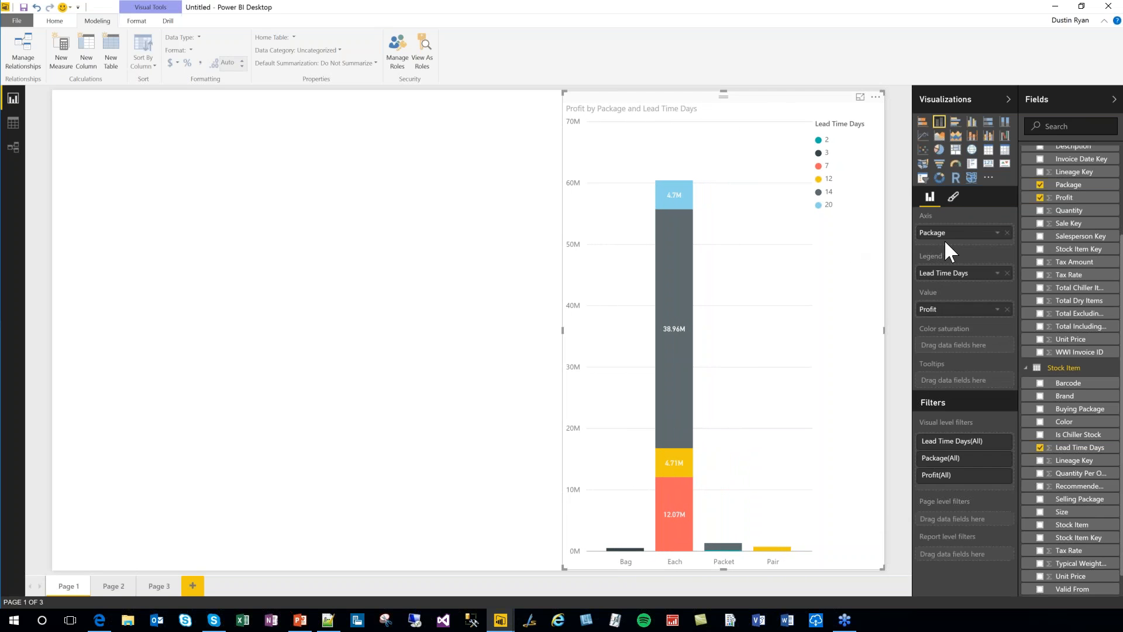
pyautogui.click(954, 198)
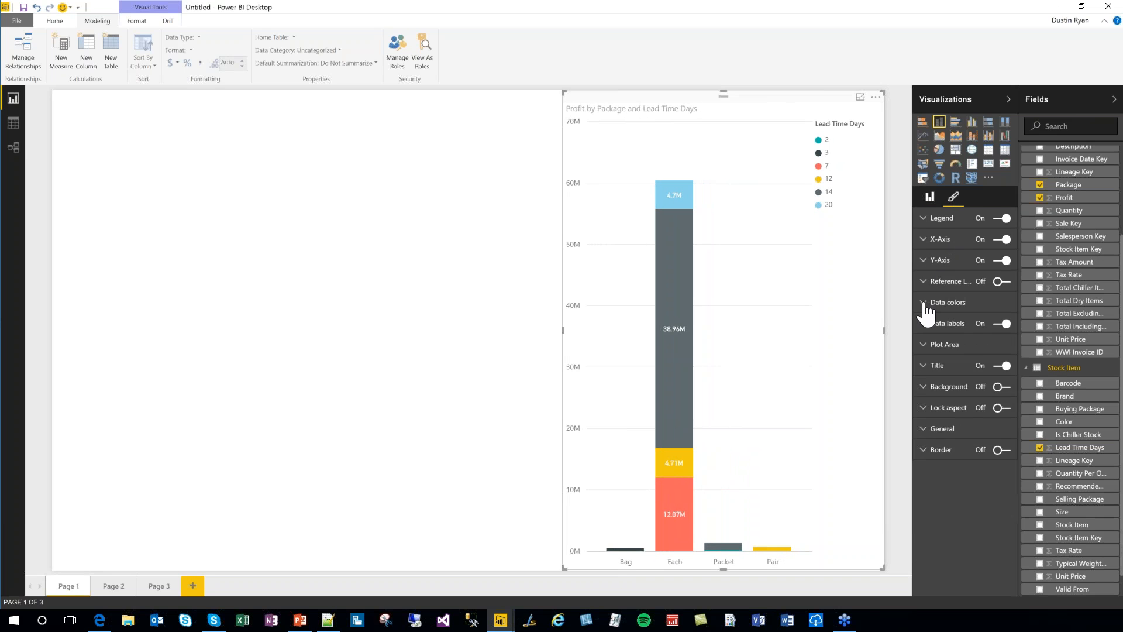
pyautogui.click(925, 304)
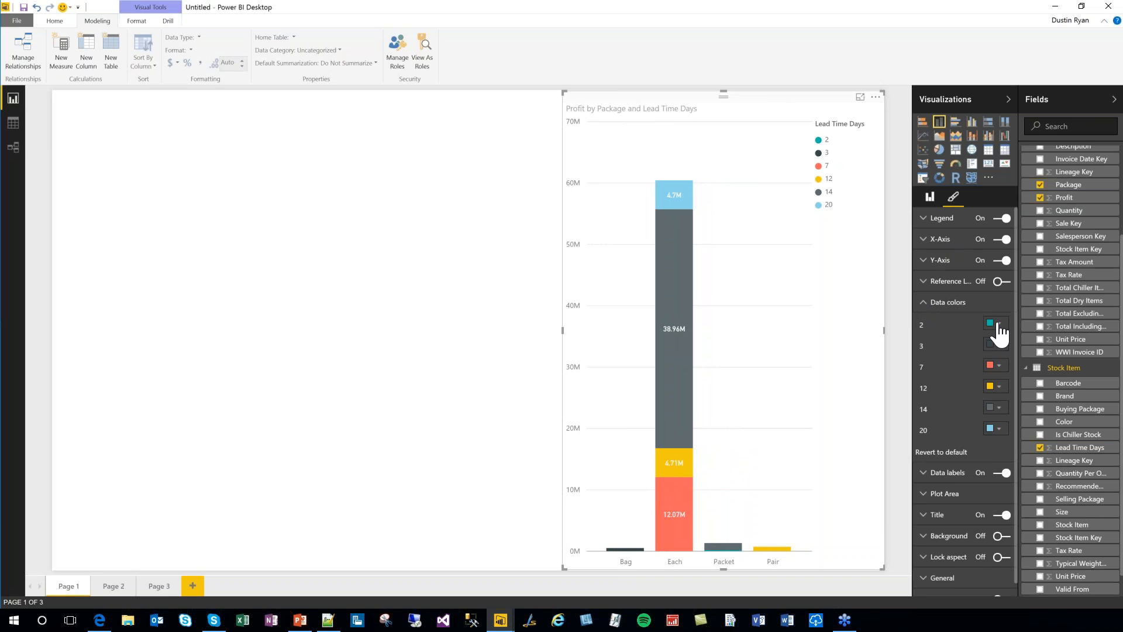
pyautogui.click(998, 323)
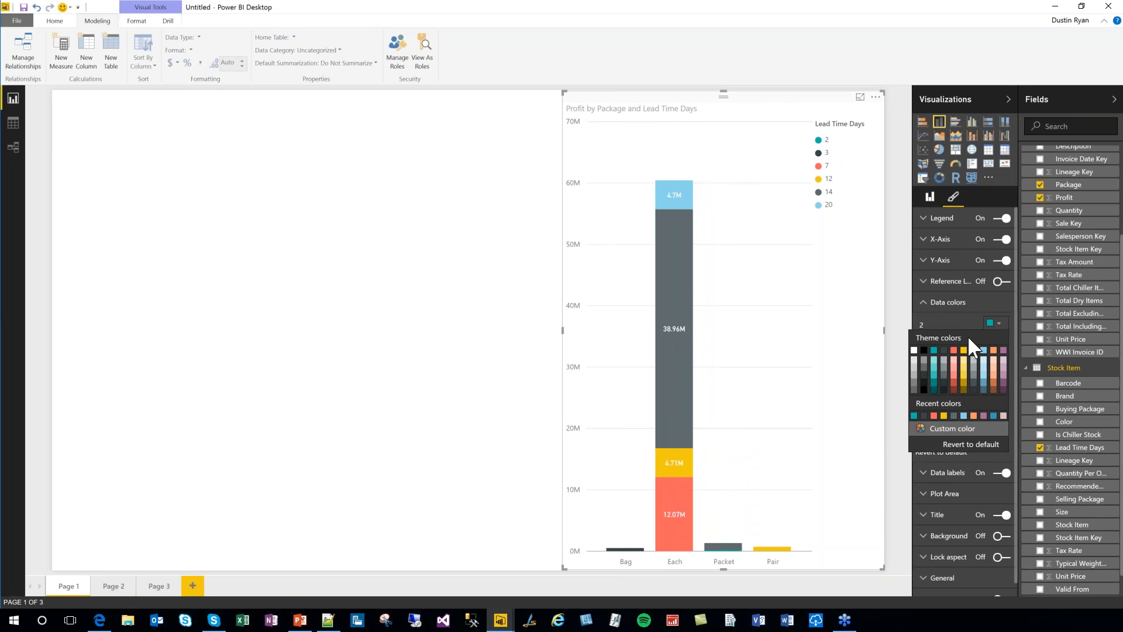
pyautogui.click(1004, 382)
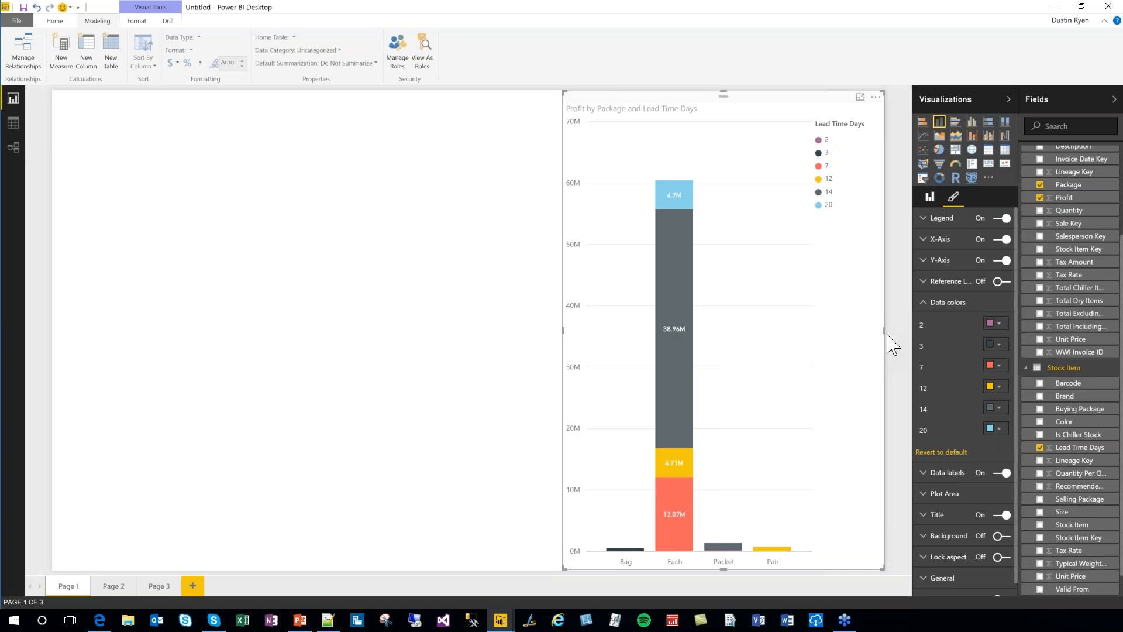
pyautogui.click(1000, 344)
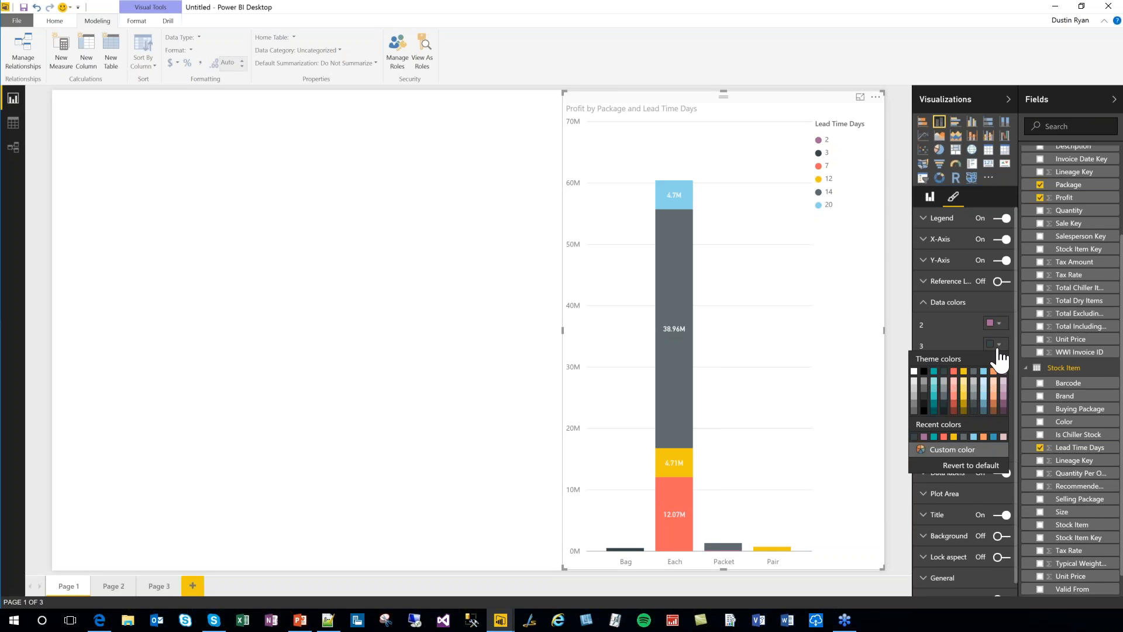
pyautogui.click(984, 371)
pyautogui.click(1000, 429)
pyautogui.click(936, 462)
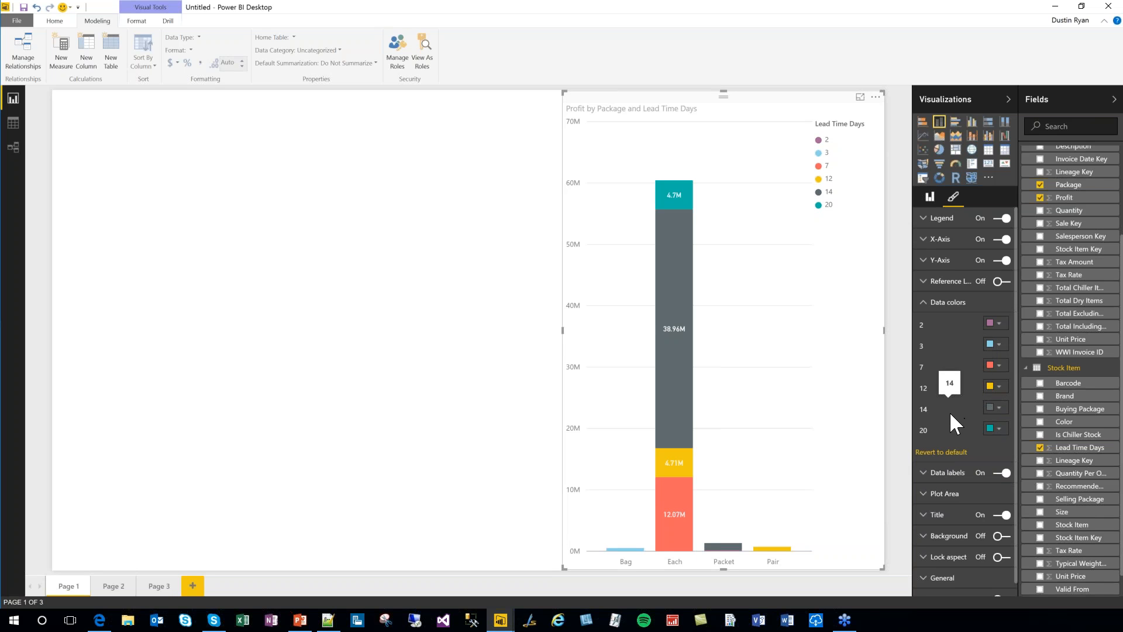
pyautogui.click(925, 303)
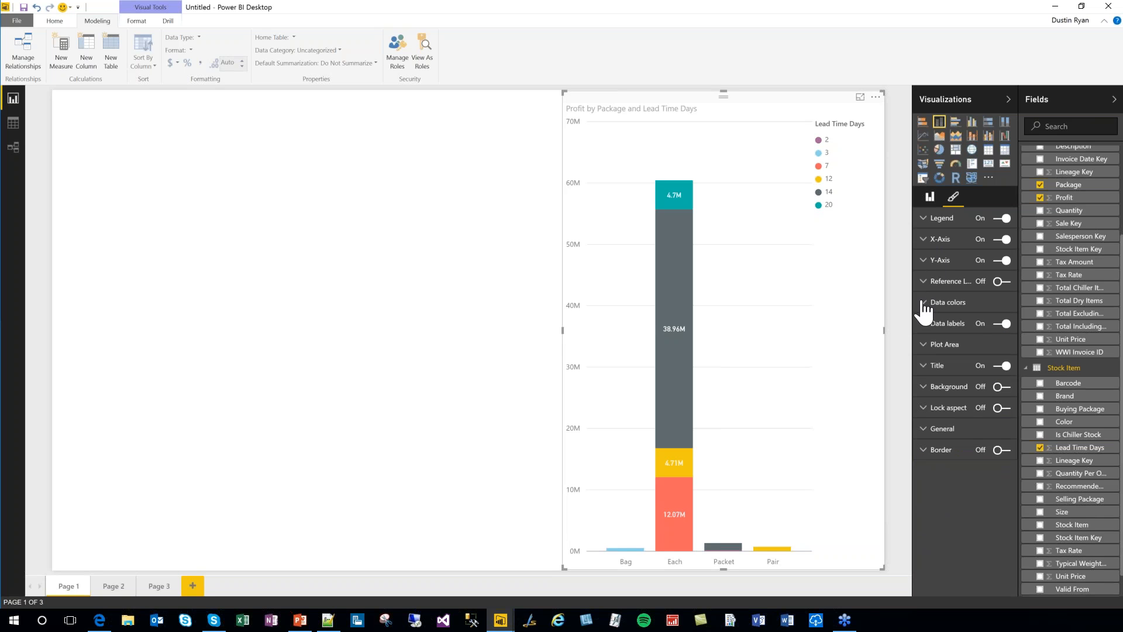
# Try Average, Minimum and Maximum as the aggregation of the chart's Profit value, and return it to Sum.
pyautogui.scroll(3, 1053, 416)
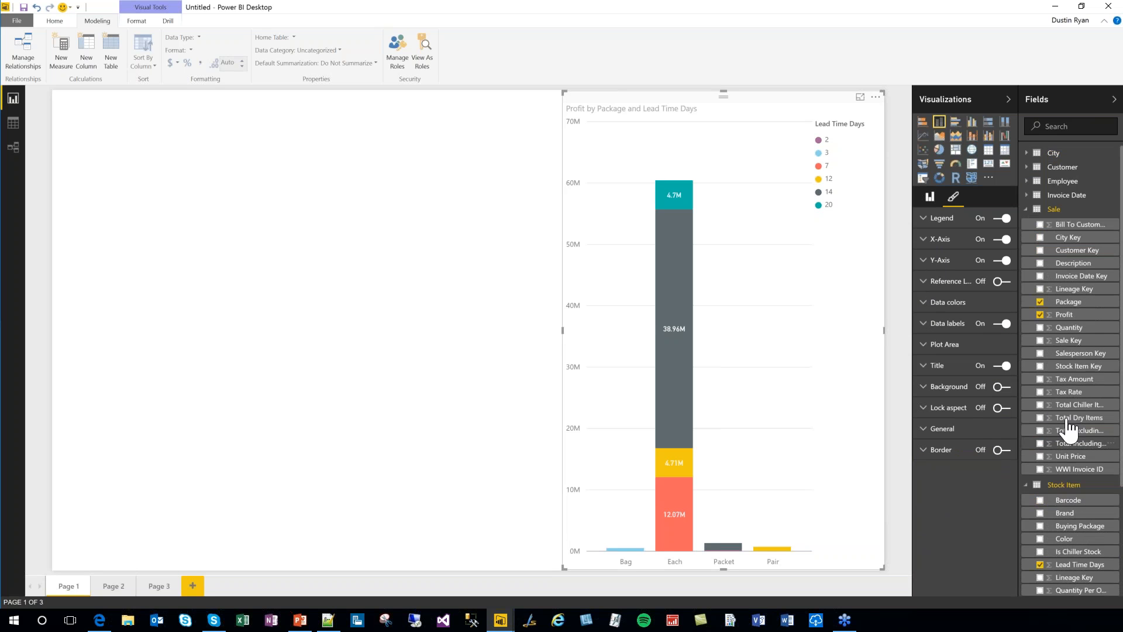
pyautogui.click(1065, 316)
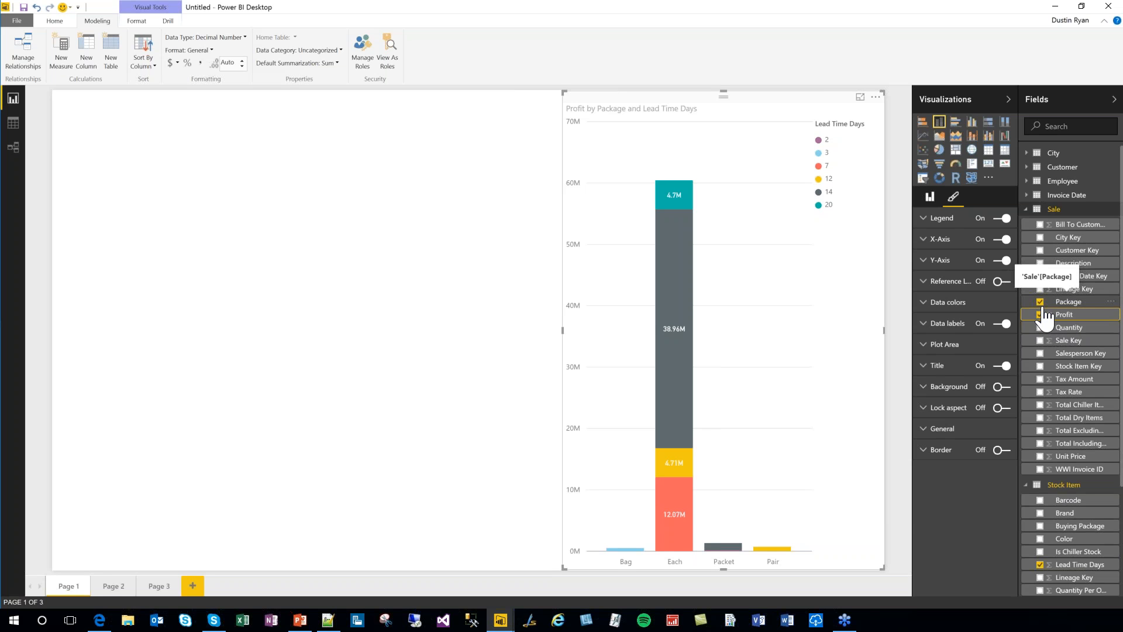
pyautogui.click(930, 197)
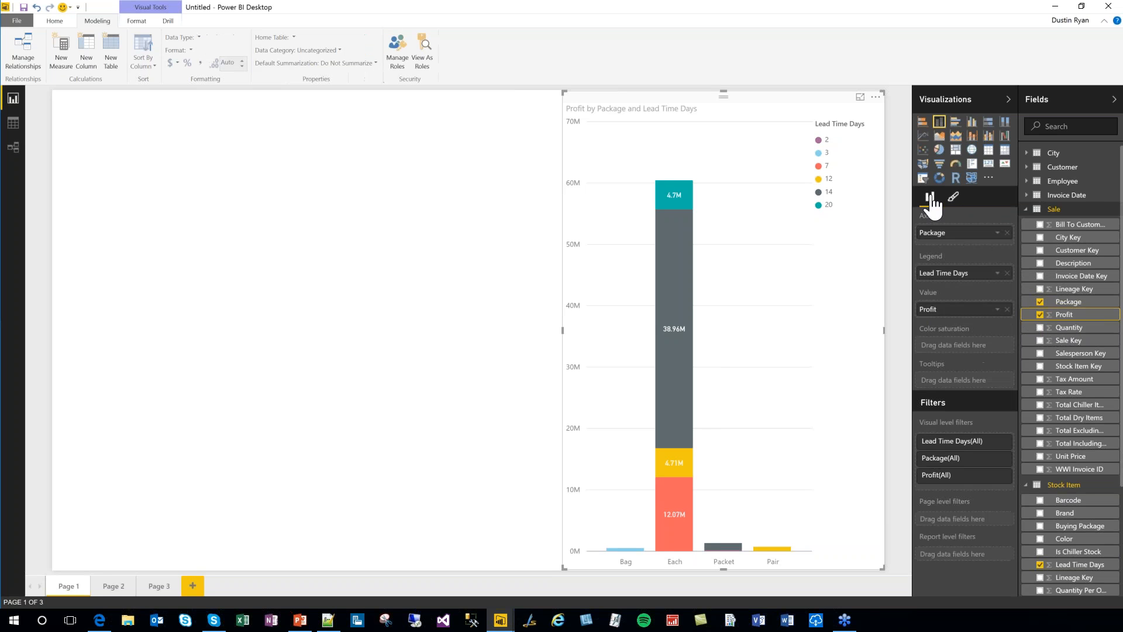
pyautogui.click(998, 309)
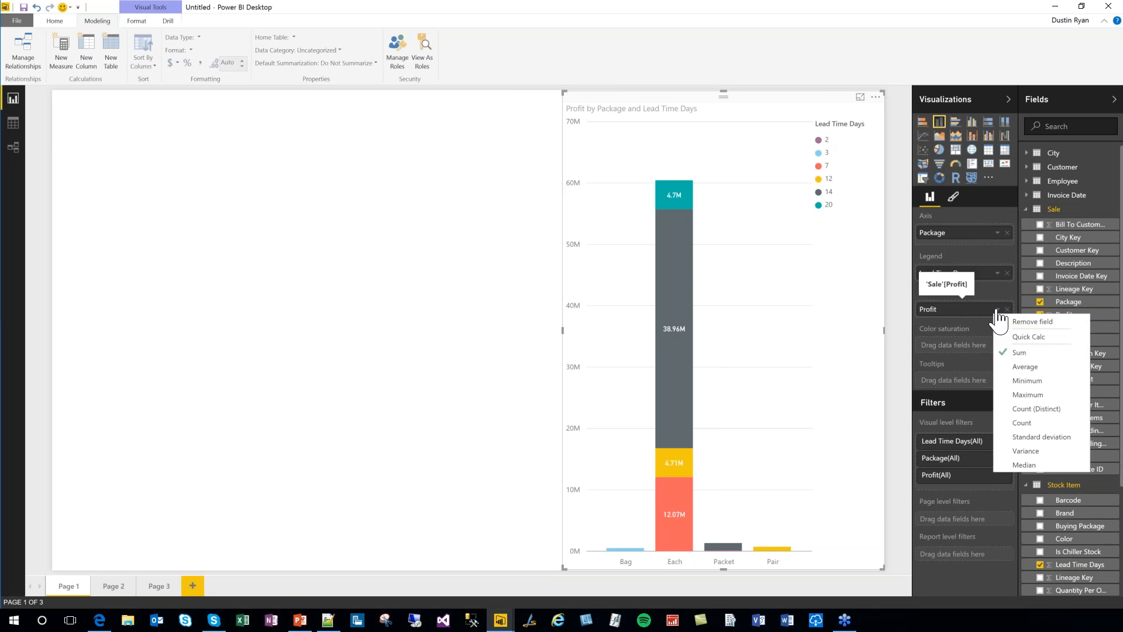
pyautogui.click(1032, 369)
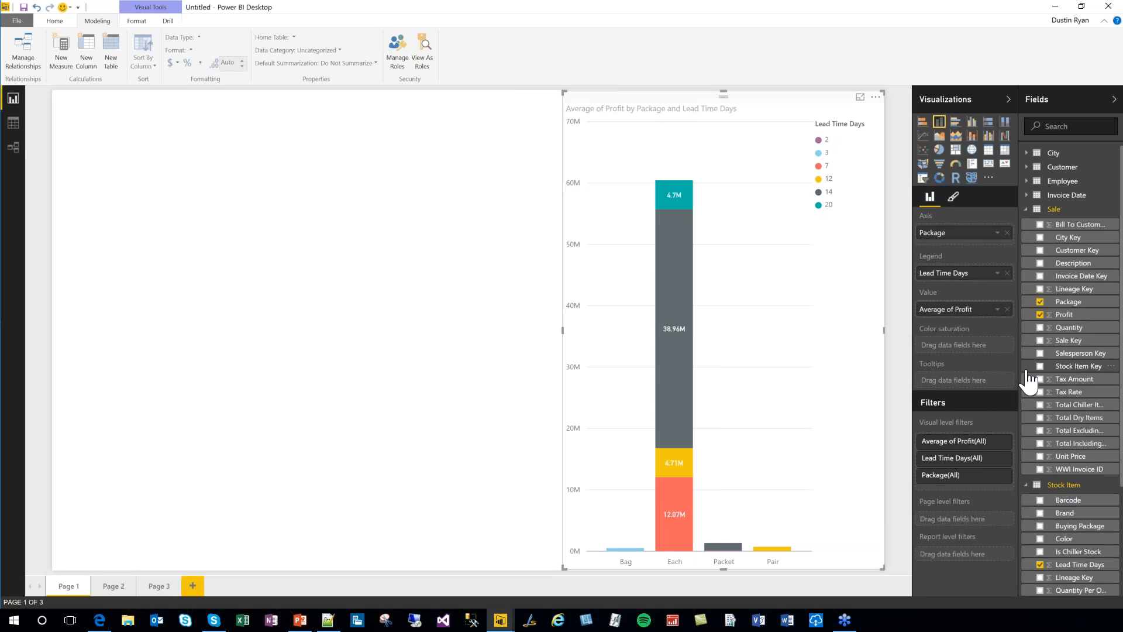
pyautogui.click(997, 310)
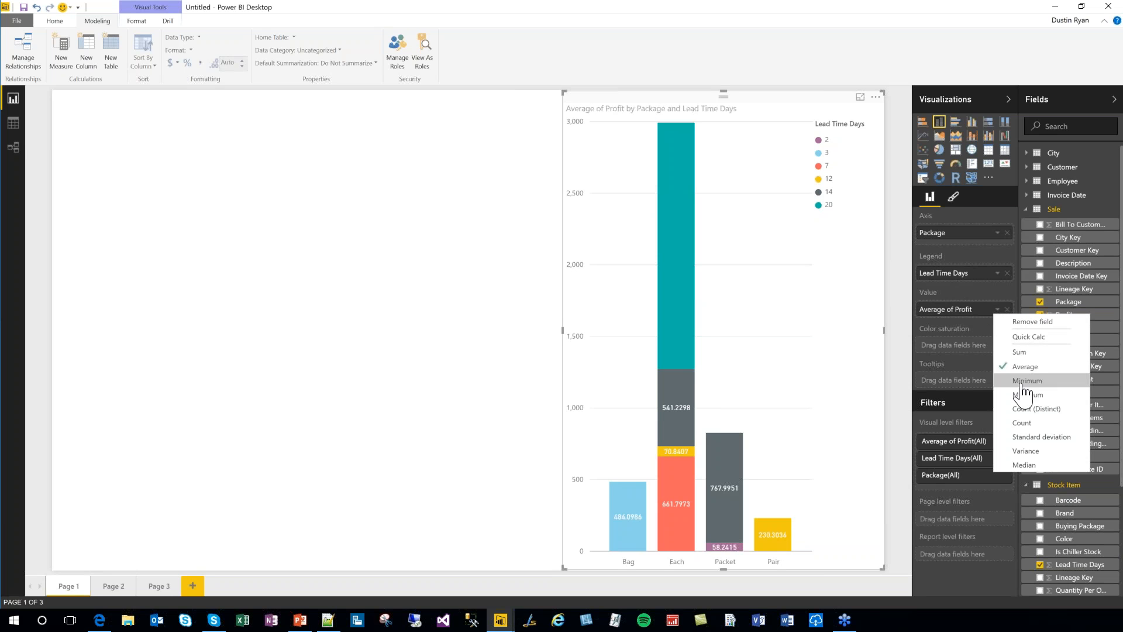
pyautogui.click(1026, 380)
pyautogui.click(997, 310)
pyautogui.click(1028, 394)
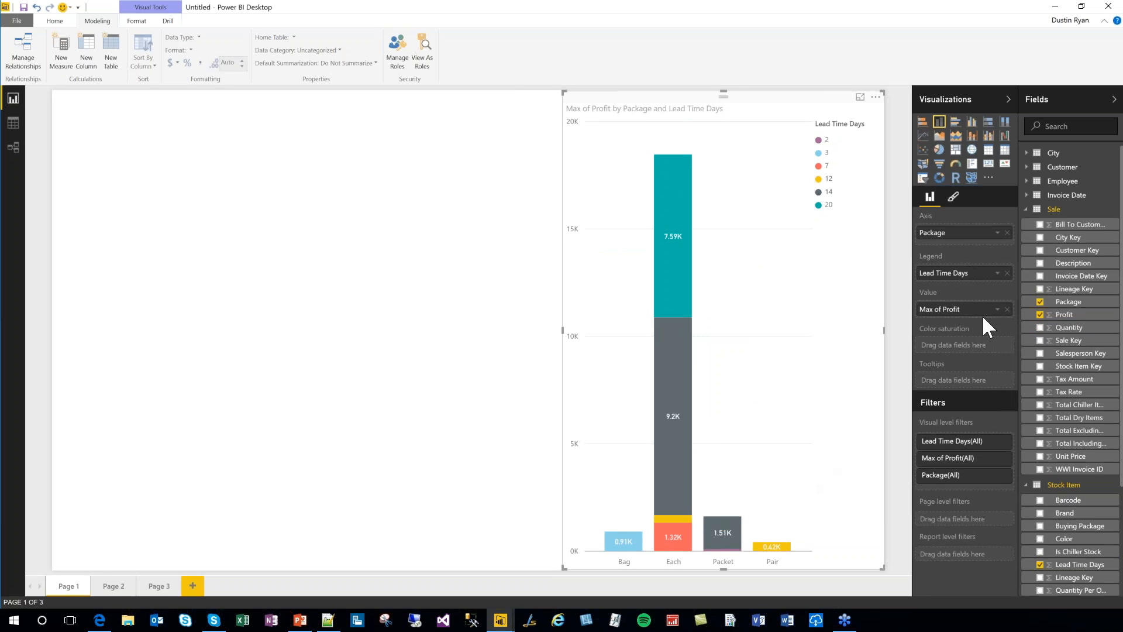
pyautogui.click(996, 310)
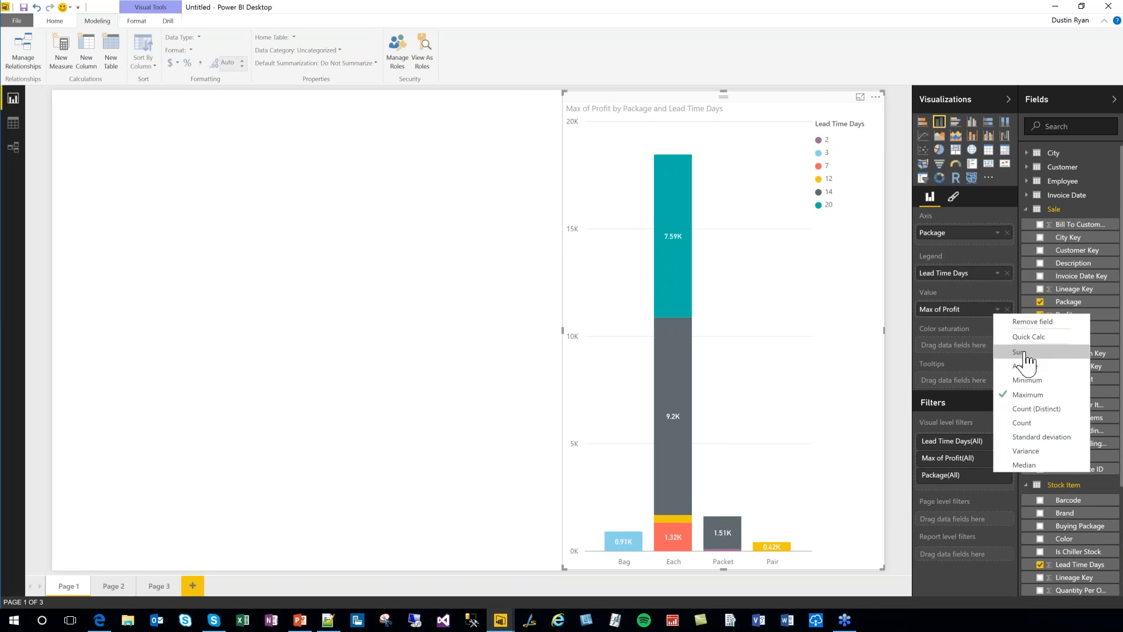
pyautogui.click(1005, 352)
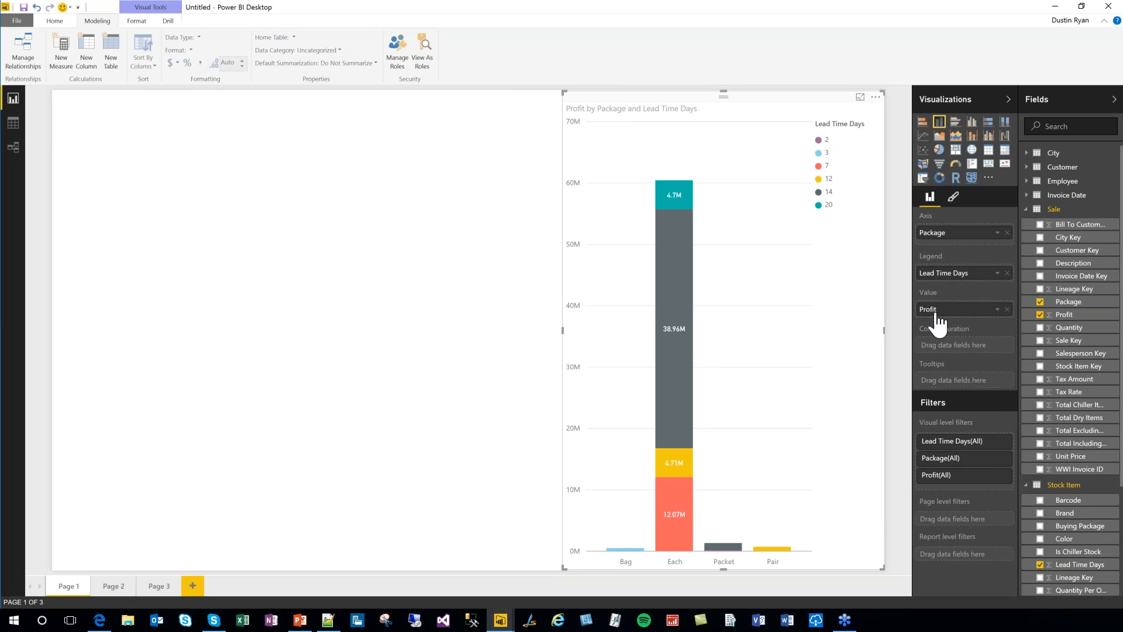
# Look at the default summarization options available for the Sale table's Profit field.
pyautogui.click(1067, 316)
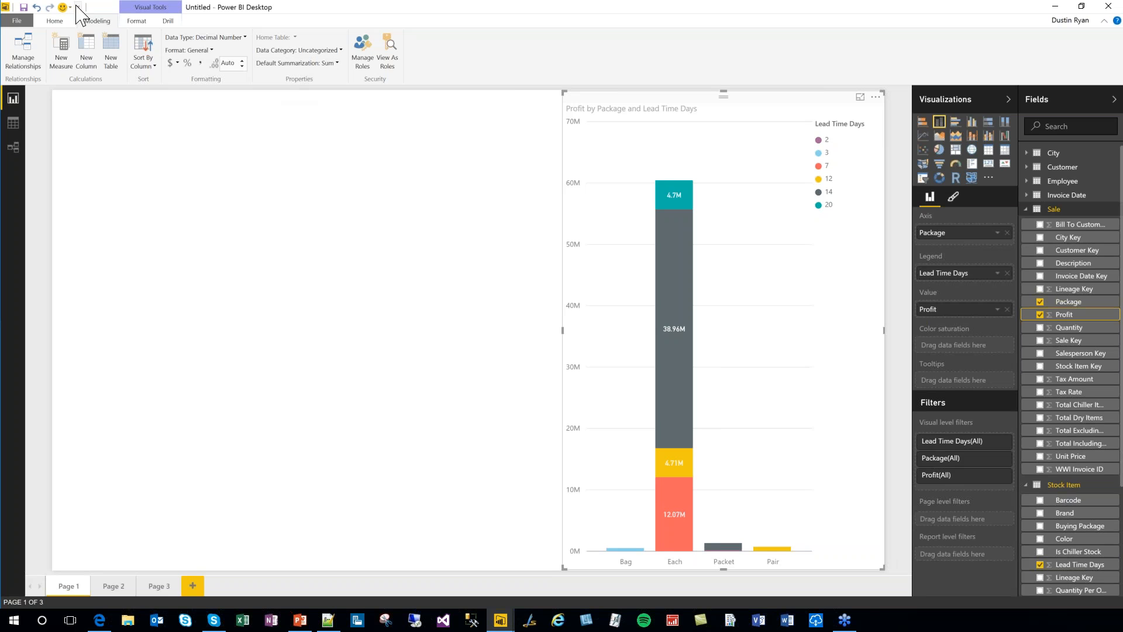
pyautogui.click(335, 63)
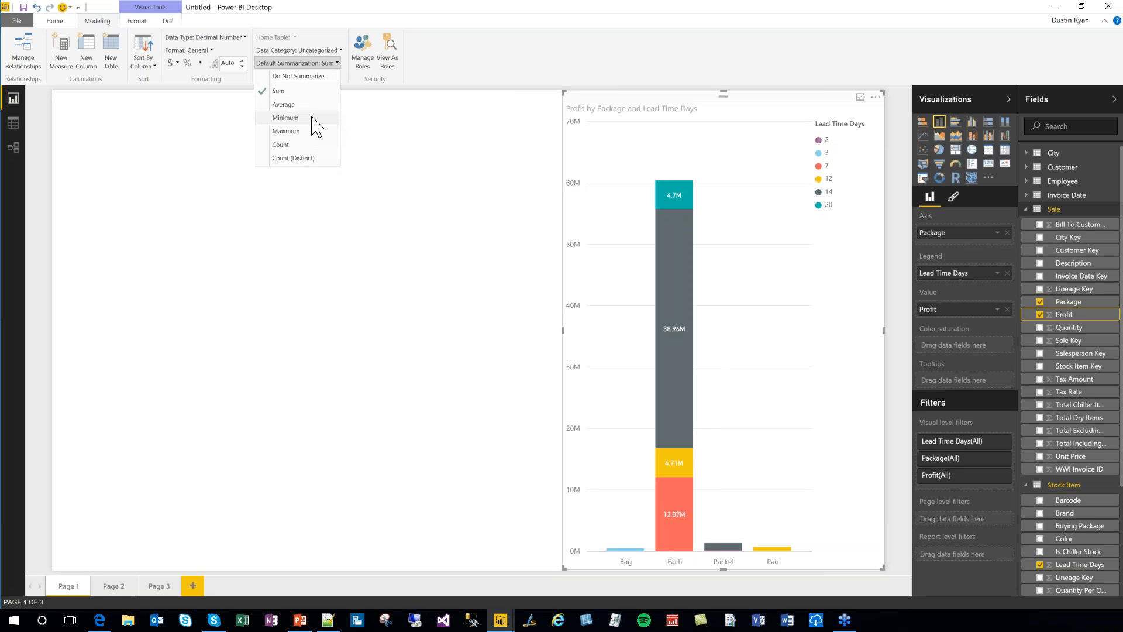
pyautogui.click(452, 59)
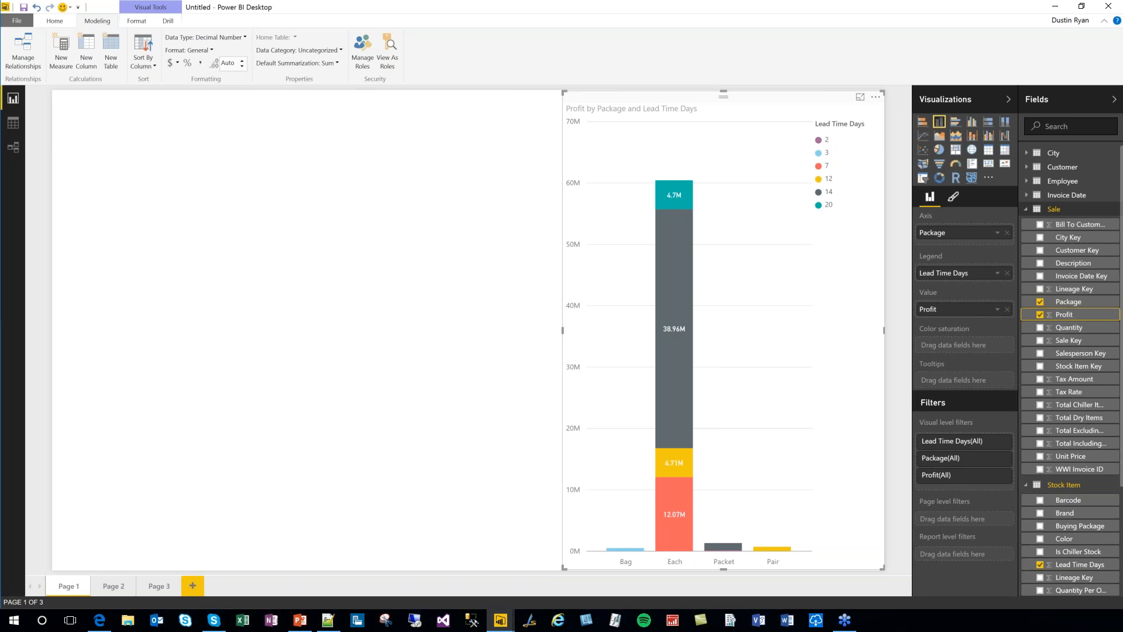
pyautogui.click(926, 311)
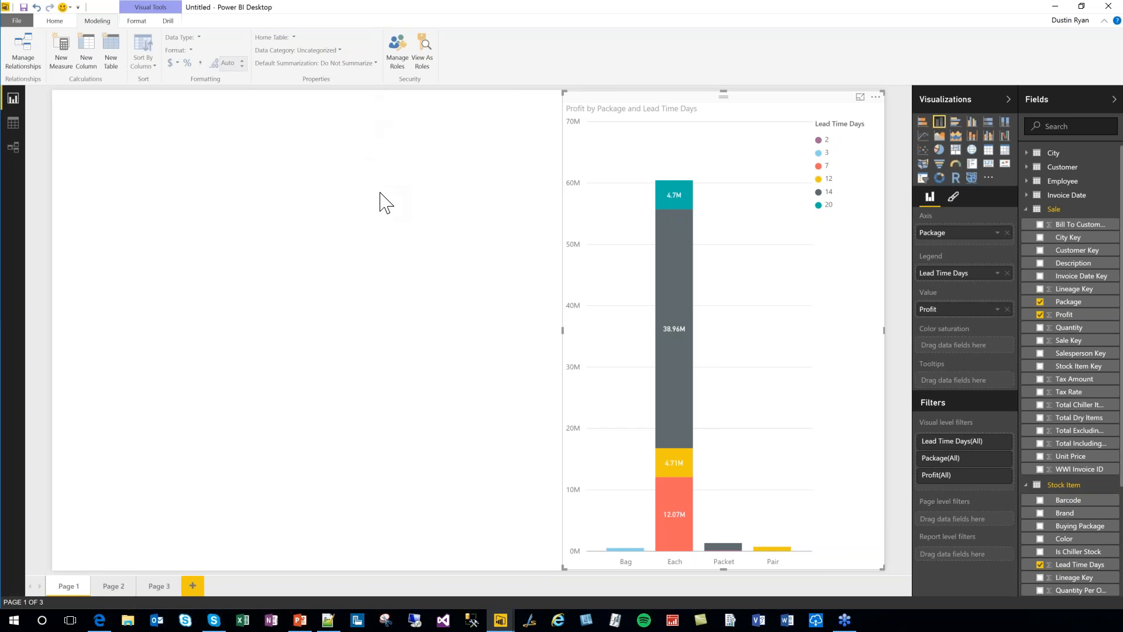
pyautogui.click(559, 332)
pyautogui.click(698, 106)
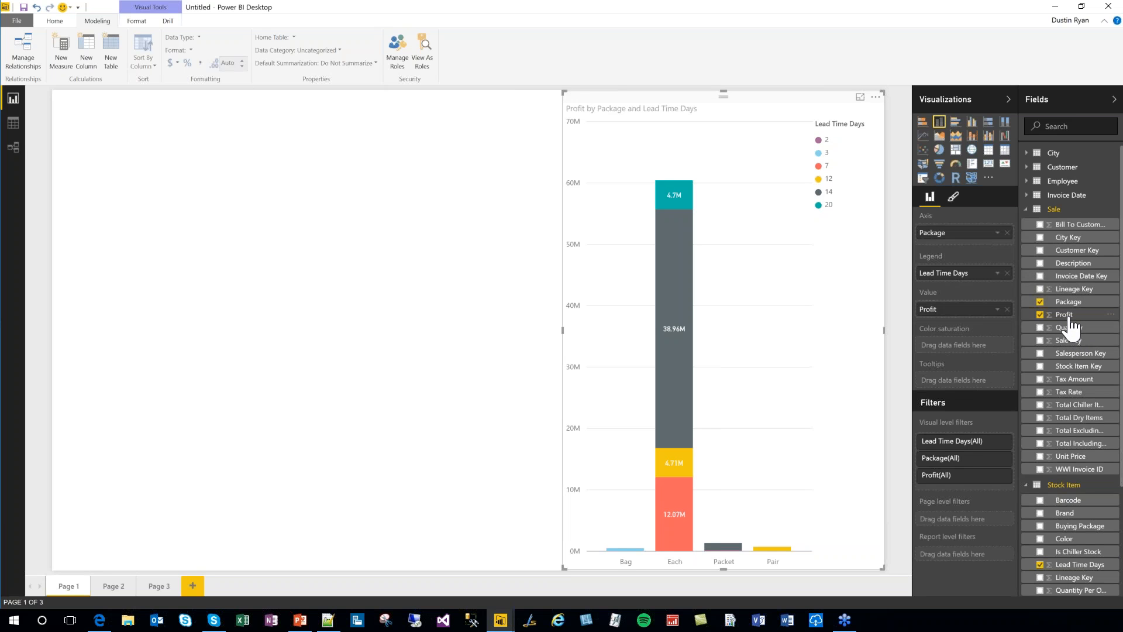
# Add a separate column chart of the Sale table's Lineage Key to Page 1 and select the Lineage Key field.
pyautogui.click(1078, 291)
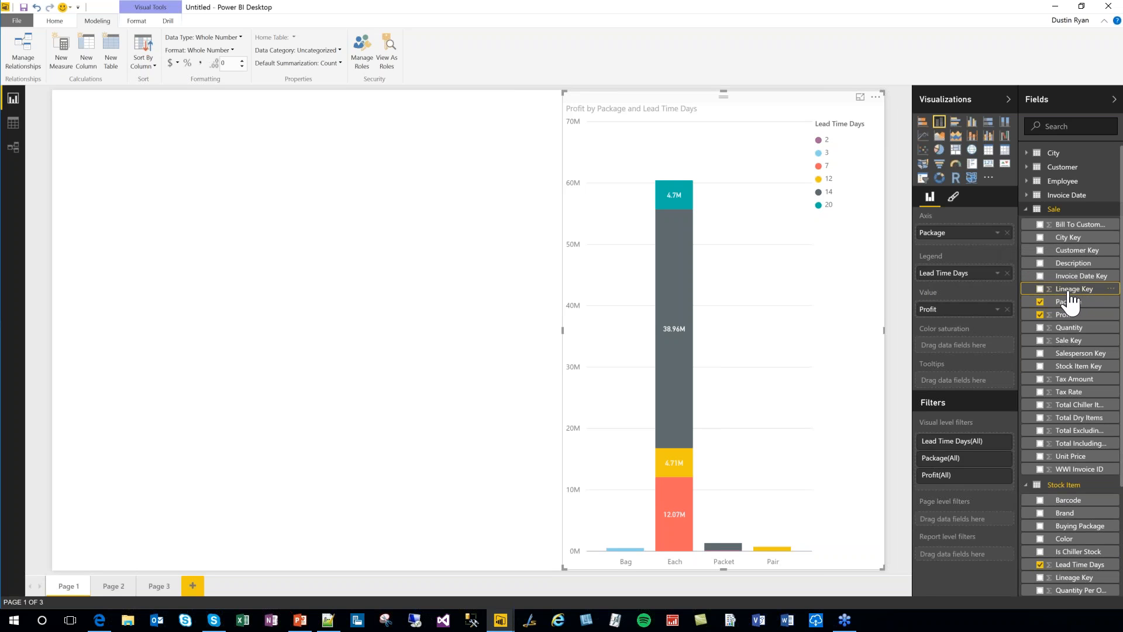
pyautogui.click(1036, 300)
pyautogui.click(497, 256)
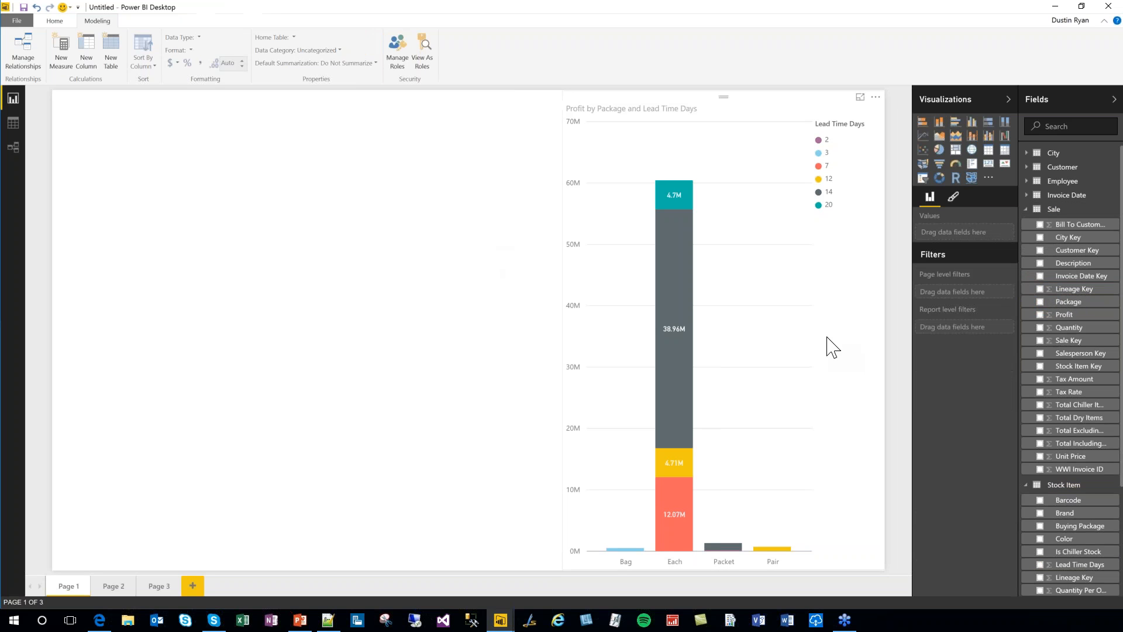
pyautogui.click(1037, 289)
pyautogui.moveTo(150, 251)
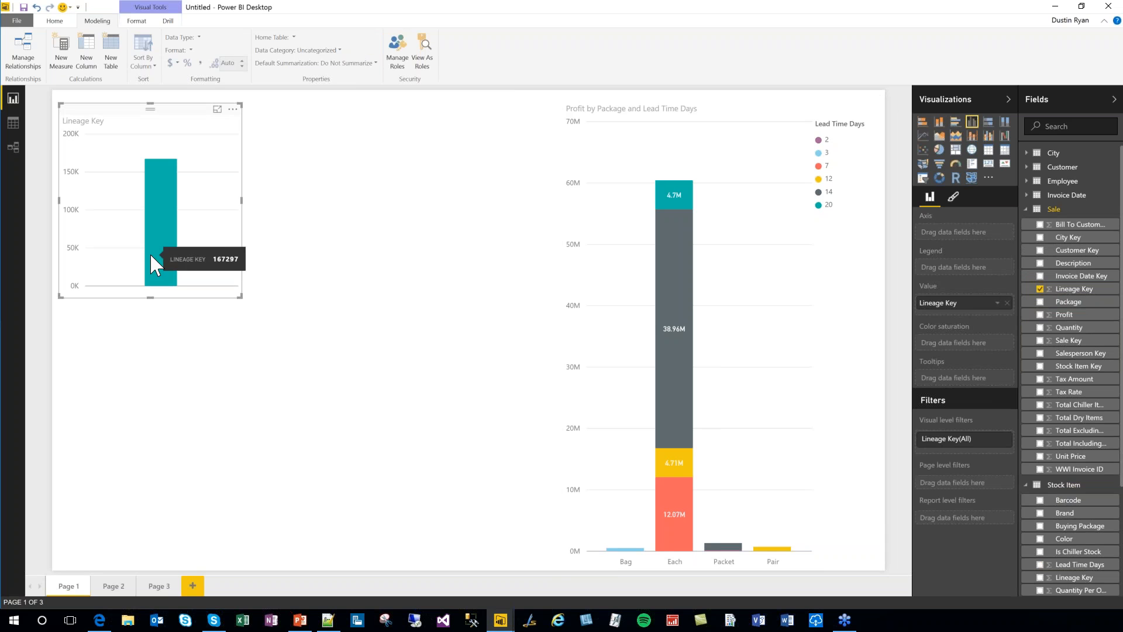
pyautogui.click(1083, 290)
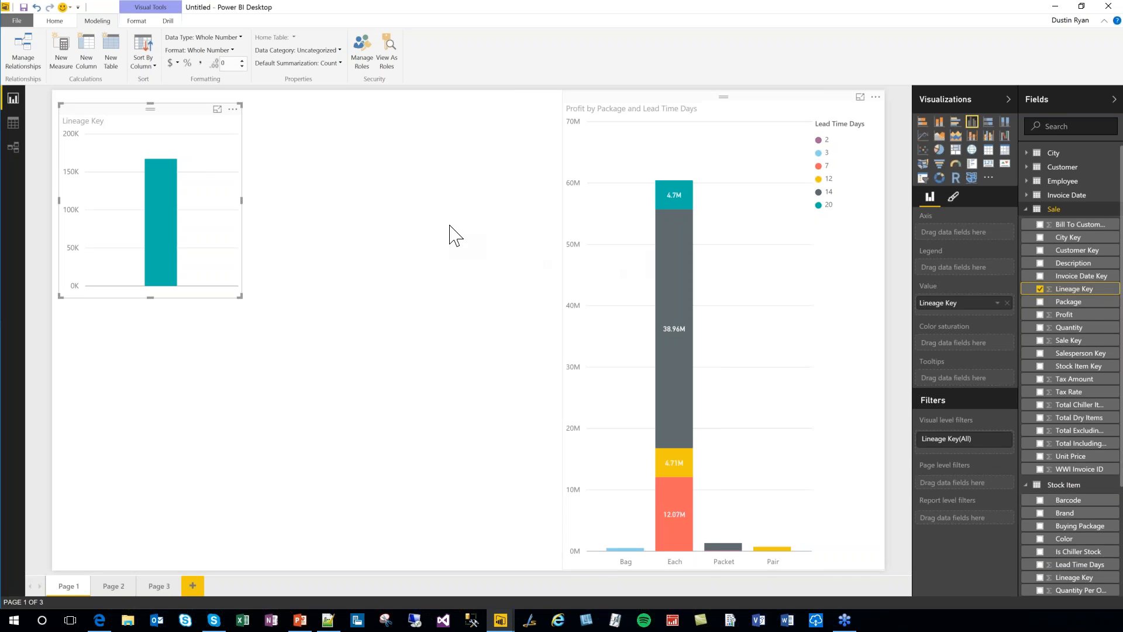
# Set the Lineage Key field's default summarization to Do Not Summarize and remove its column chart from Page 1.
pyautogui.click(312, 63)
pyautogui.click(312, 77)
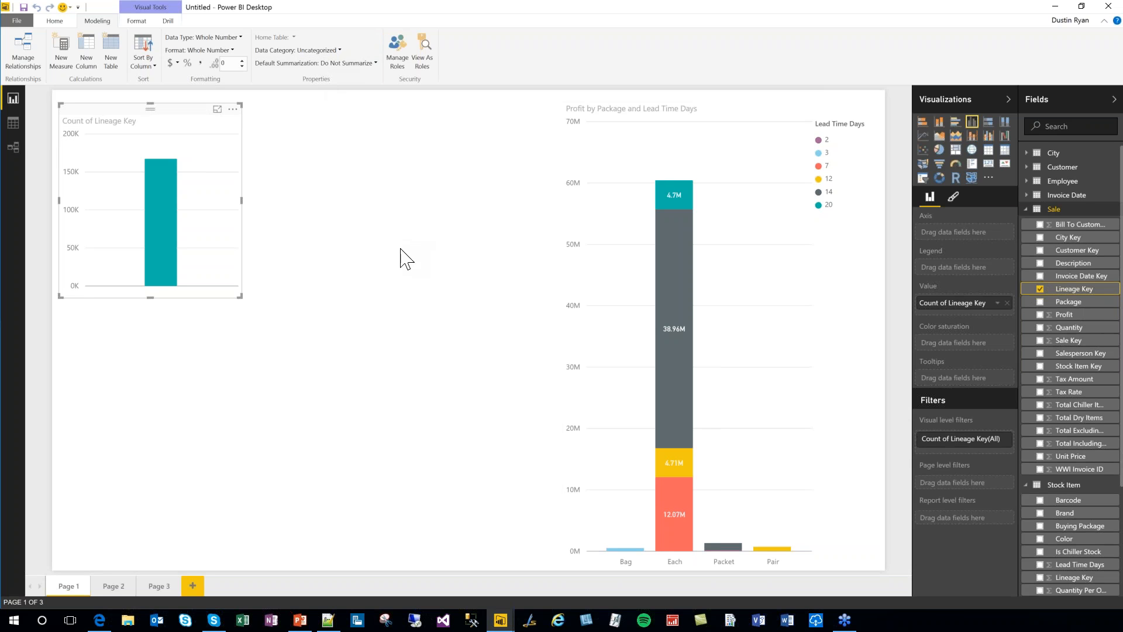
pyautogui.click(233, 109)
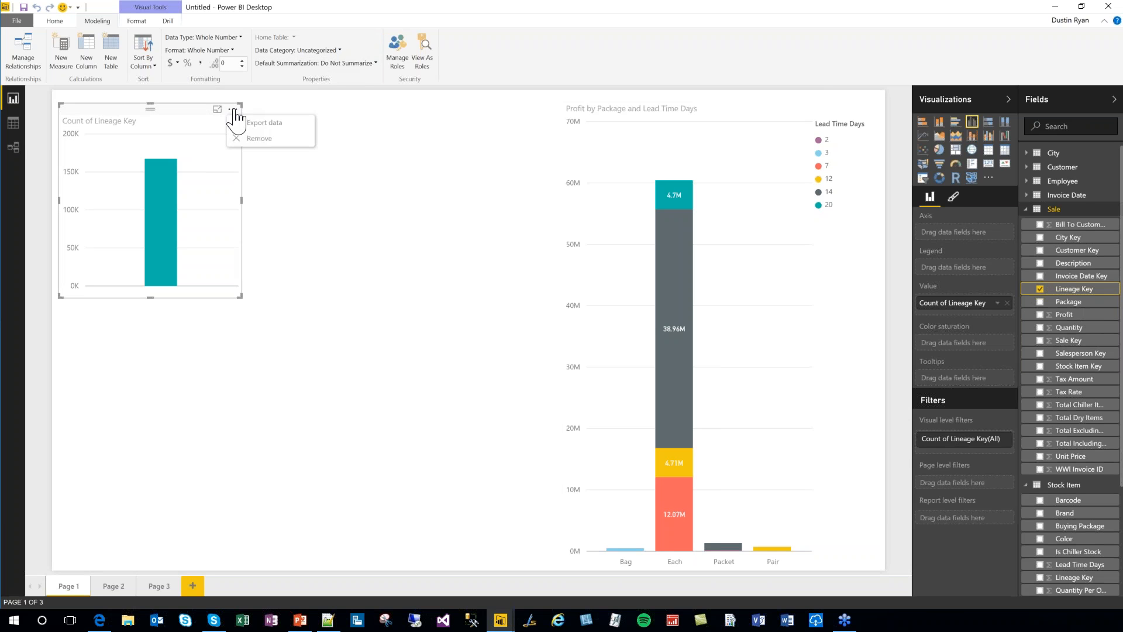
pyautogui.click(258, 139)
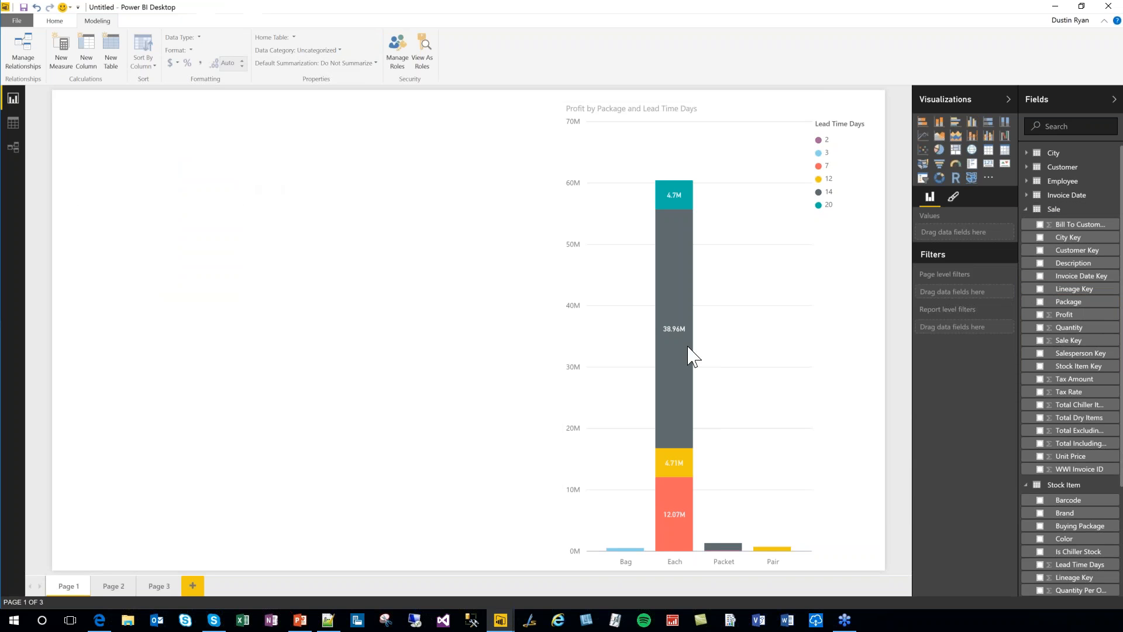
# Set the default summarization of the Sale table's Bill To Customer Key field to Do Not Summarize.
pyautogui.click(1071, 227)
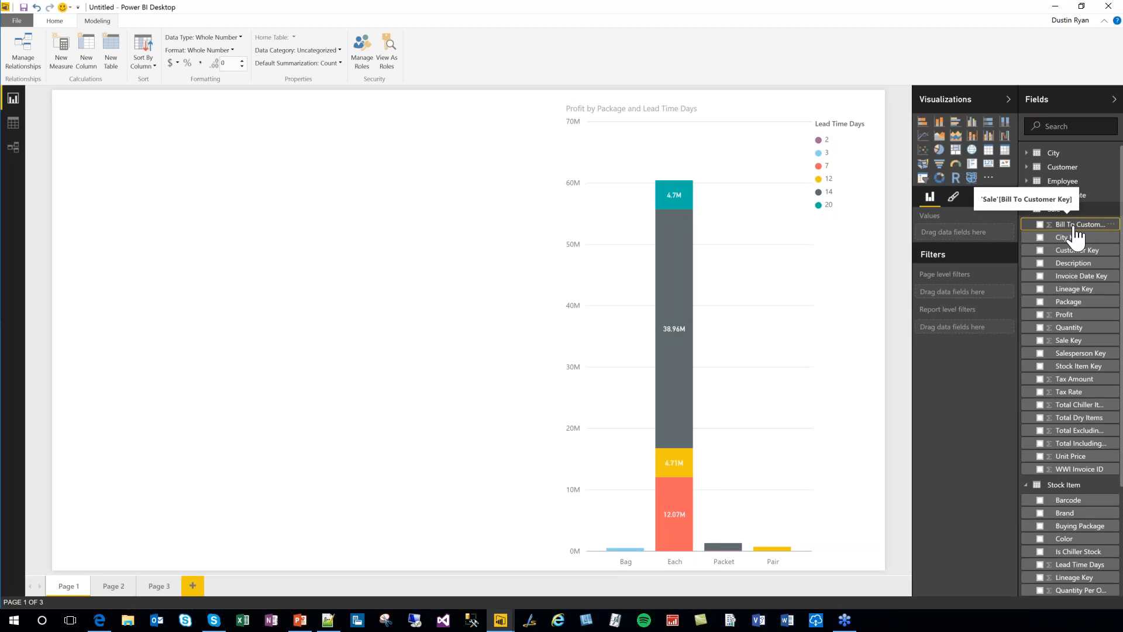
pyautogui.click(309, 63)
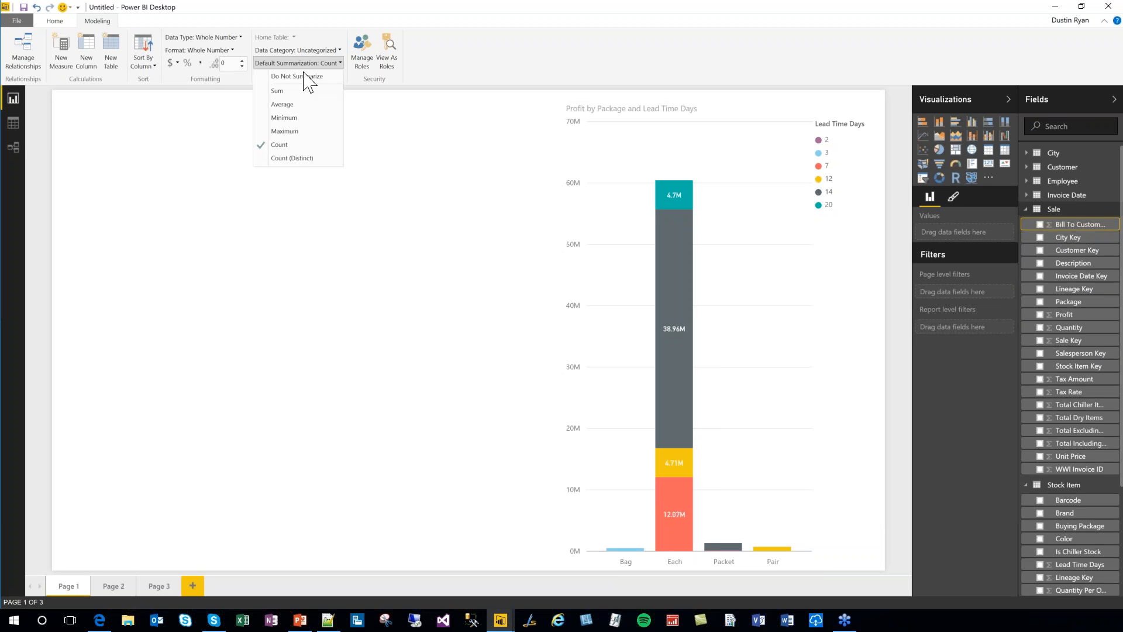
pyautogui.click(304, 76)
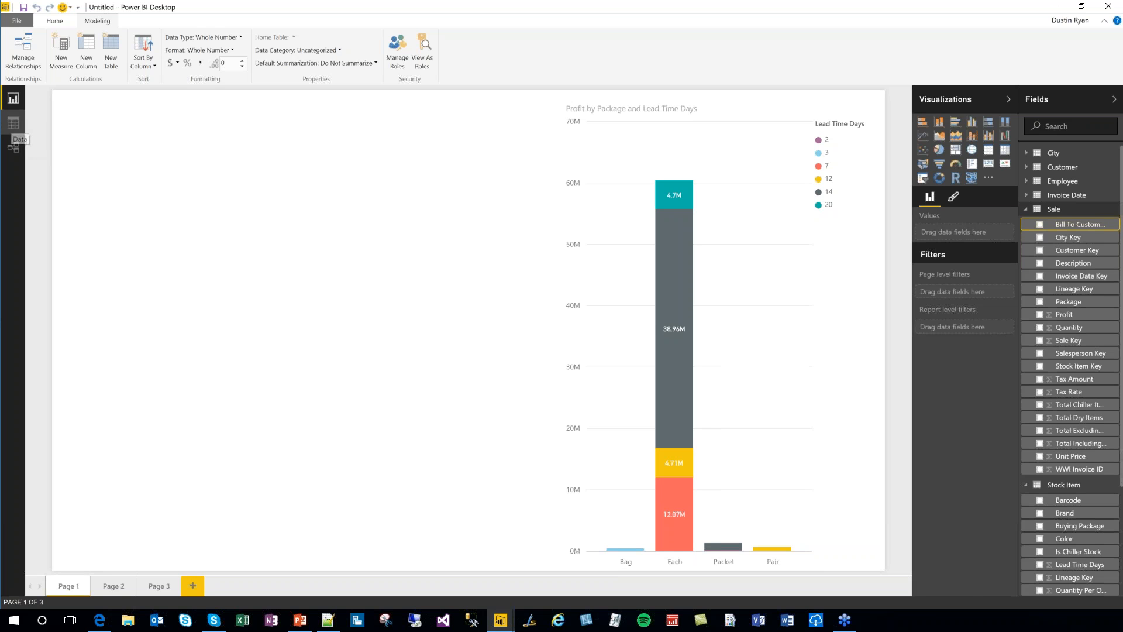
# Show the Sale table's rows in the data view and select its Profit column.
pyautogui.click(13, 122)
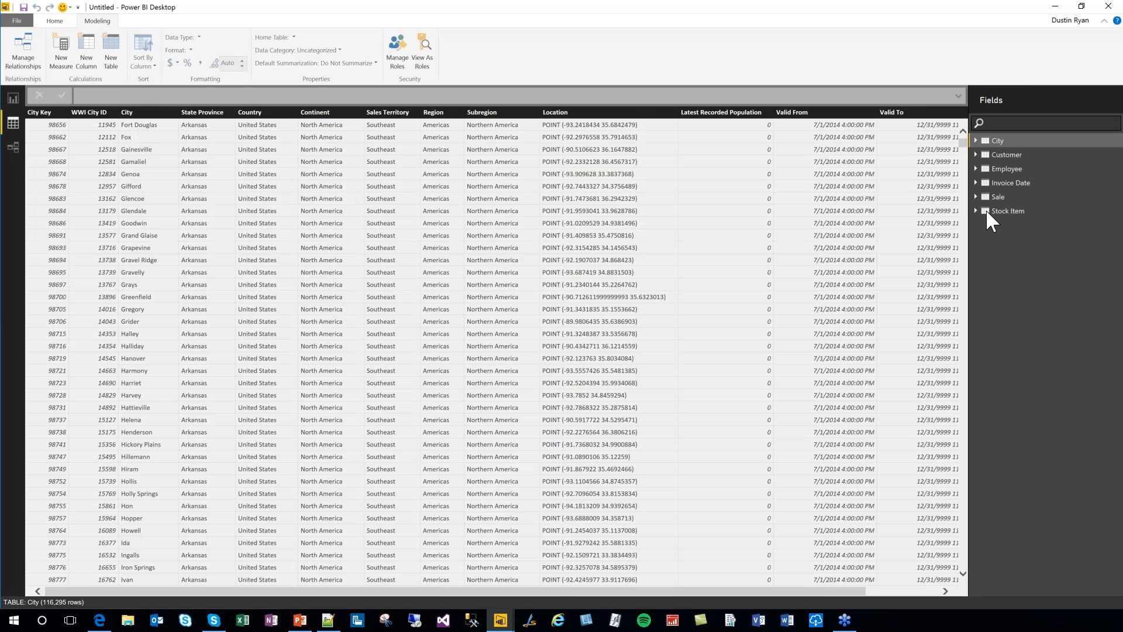
pyautogui.click(997, 198)
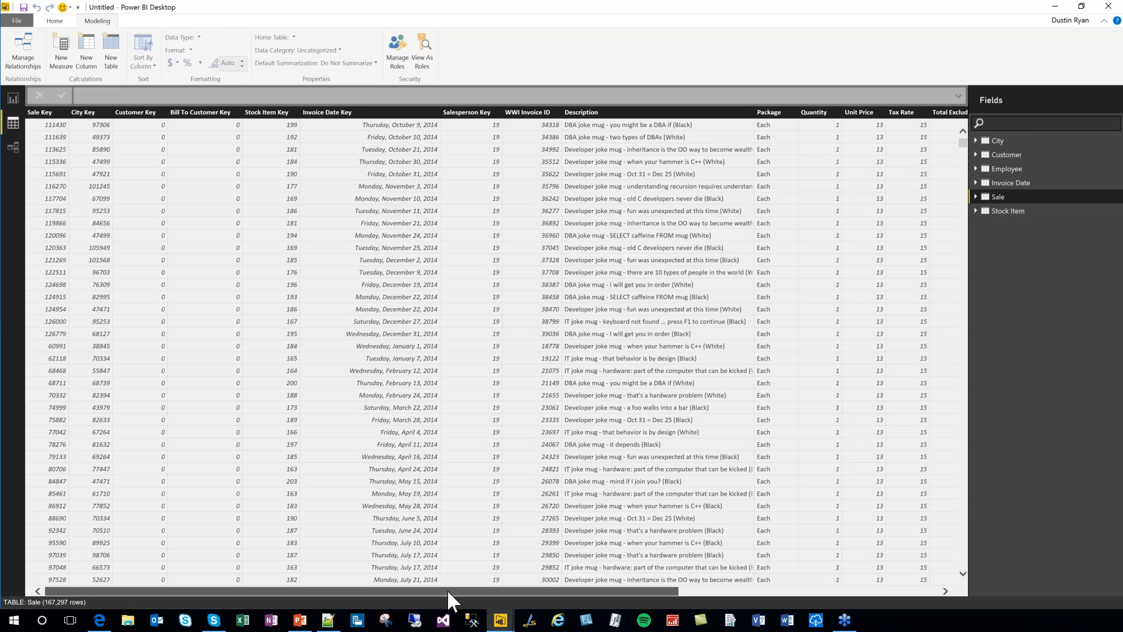
pyautogui.moveTo(447, 589); pyautogui.dragTo(723, 591)
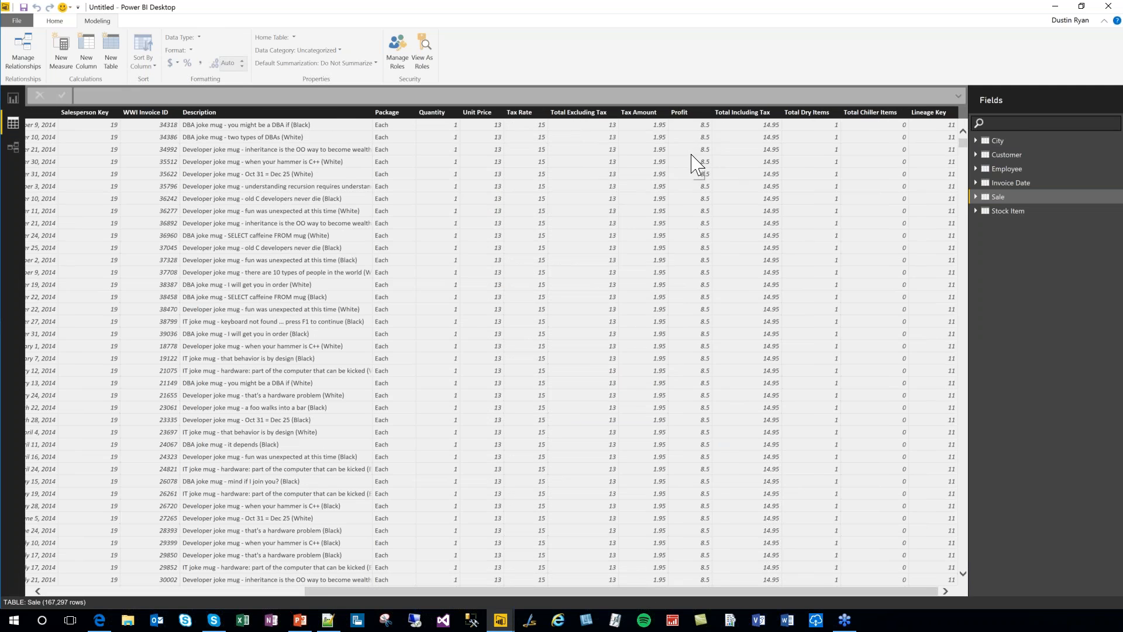
pyautogui.click(690, 114)
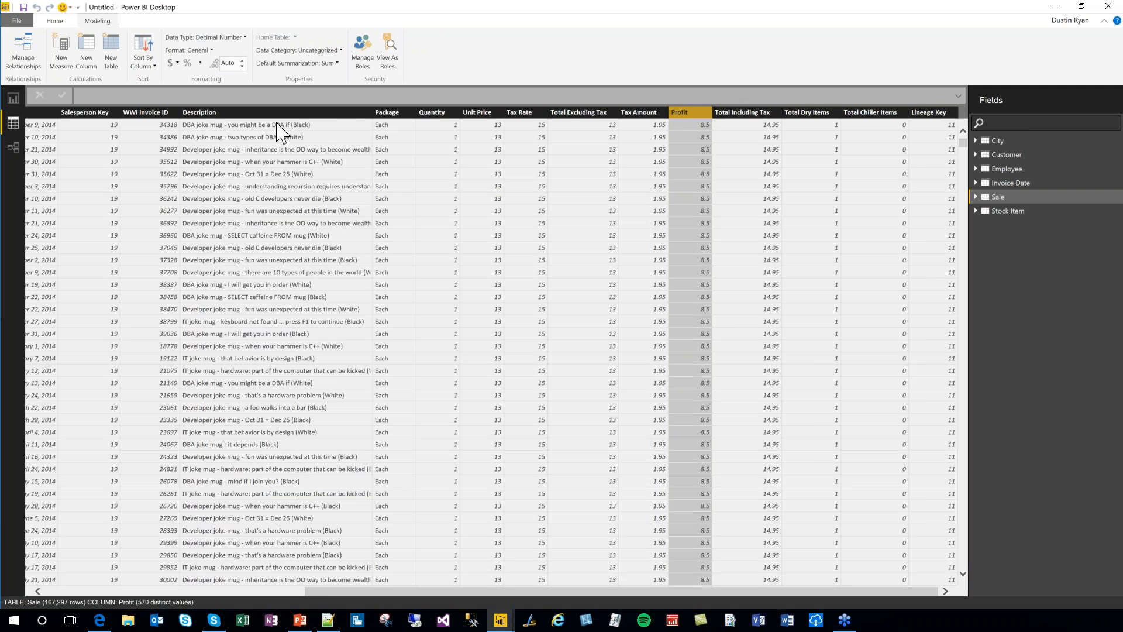
# Create a measure in the Sale table with the formula Total Profit = SUM(Sale[Profit]).
pyautogui.click(59, 64)
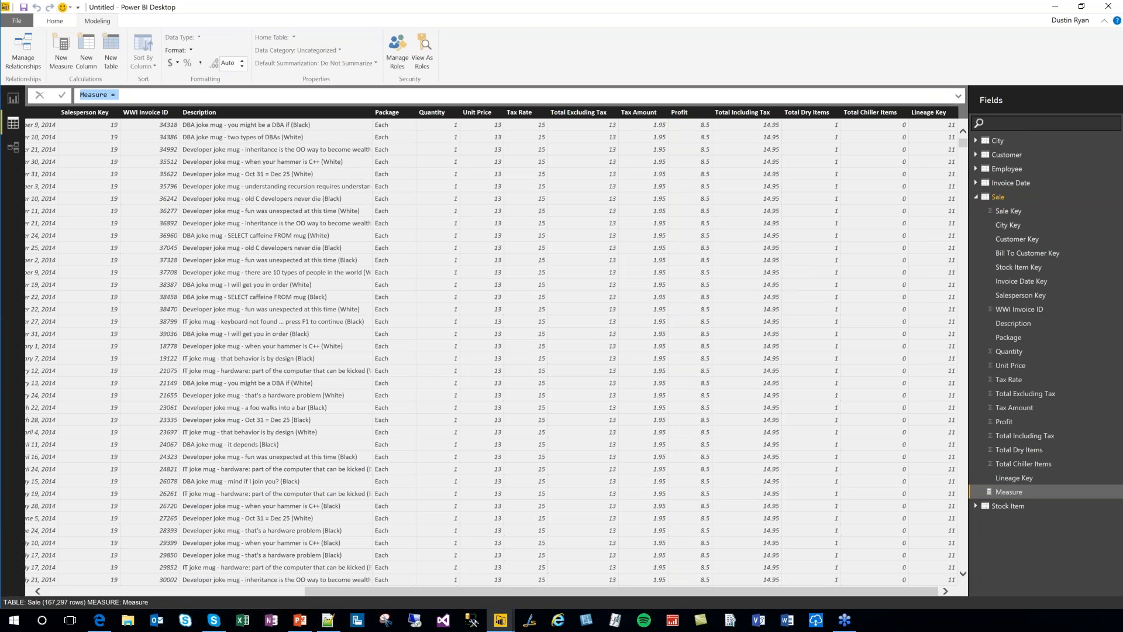
pyautogui.click(130, 96)
pyautogui.hotkey('shift', 'Home')
pyautogui.write('Total Profit =SUM')
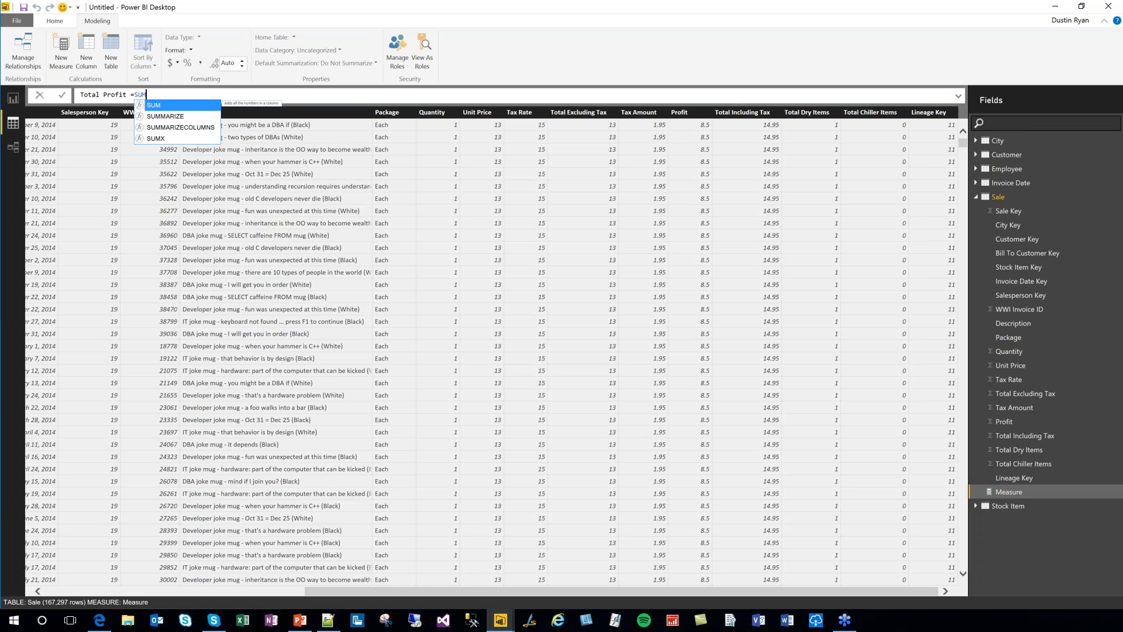
pyautogui.write('(')
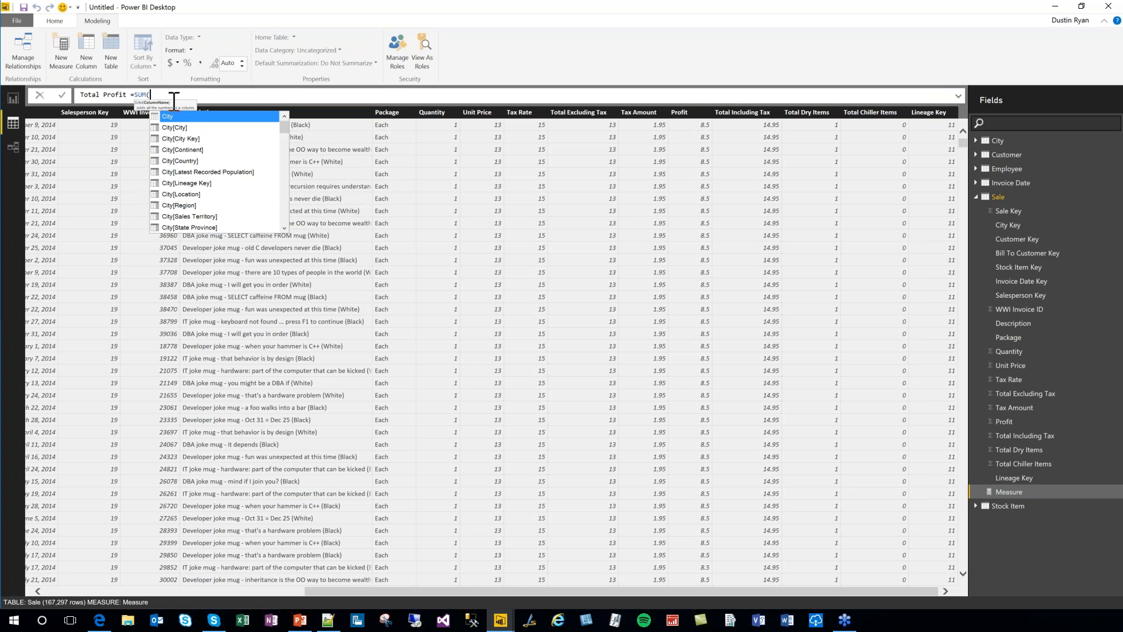
pyautogui.click(685, 112)
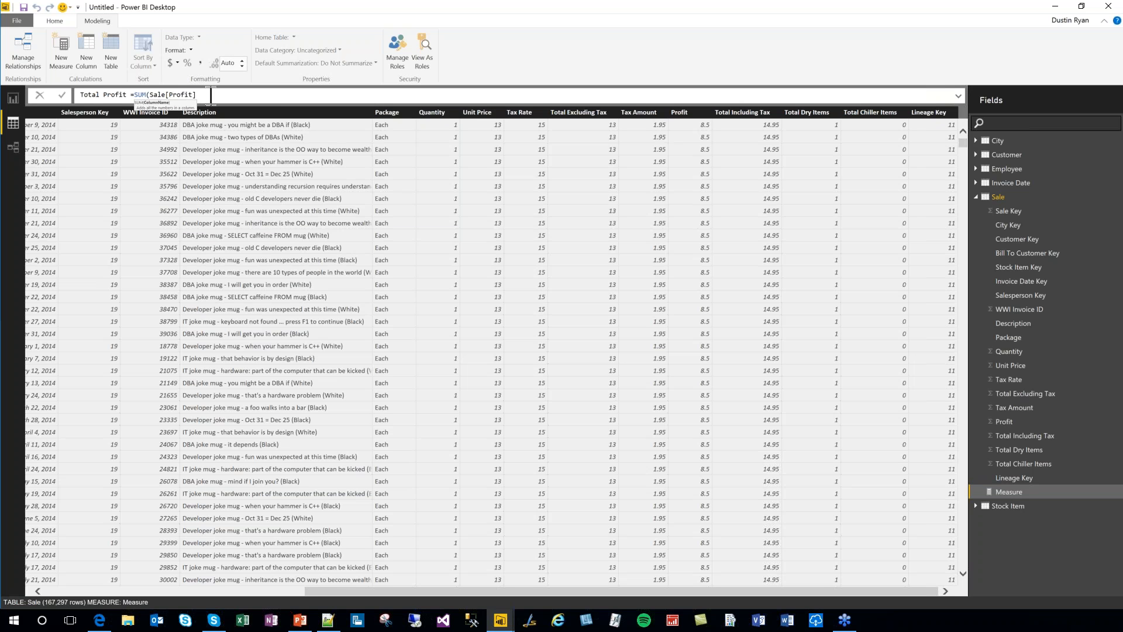
pyautogui.write(')')
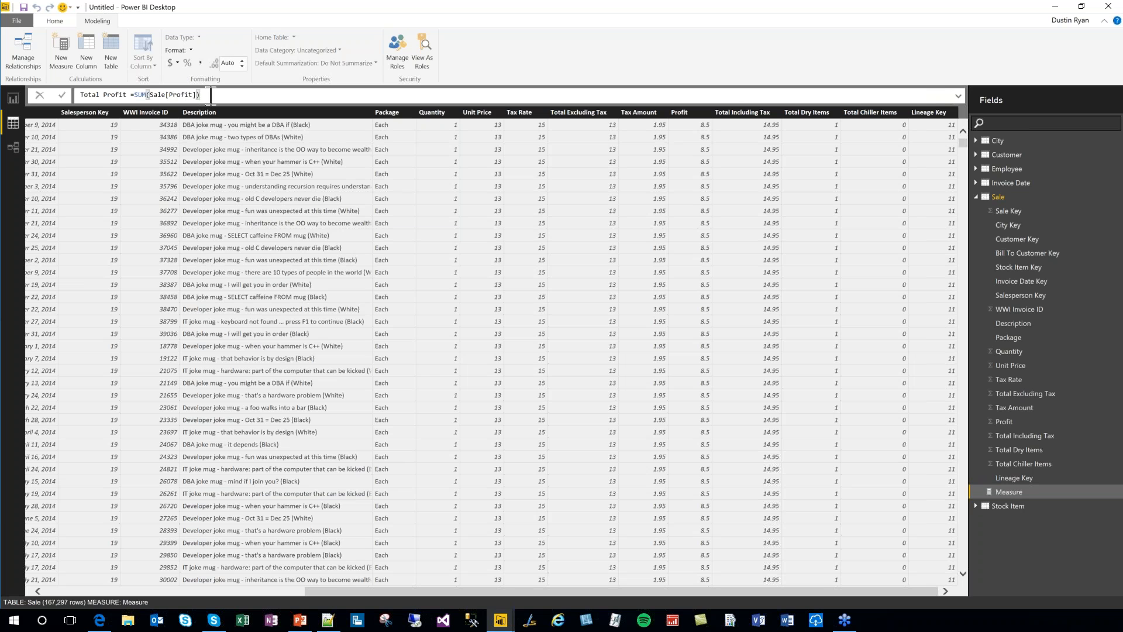
pyautogui.press('Return')
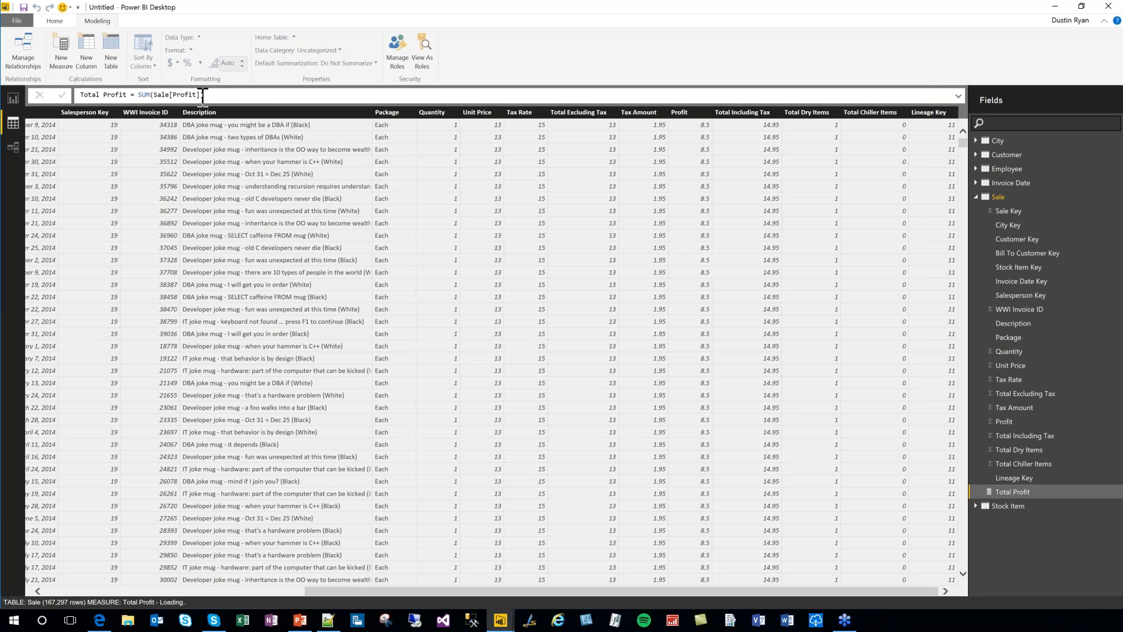
pyautogui.moveTo(140, 94); pyautogui.dragTo(155, 96)
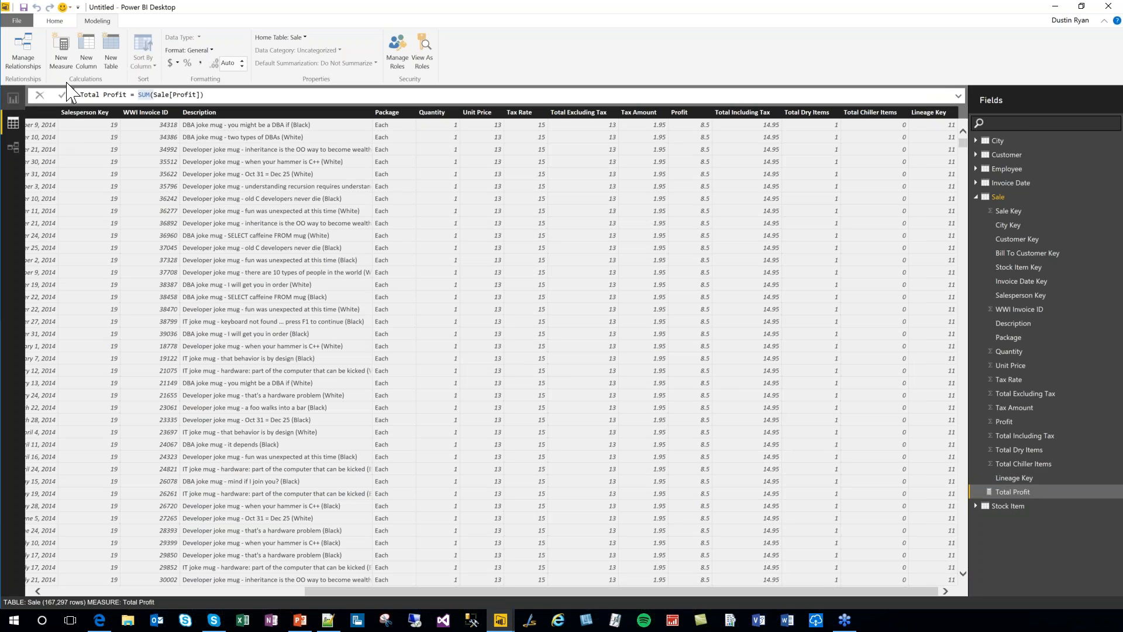
# Add a column chart of the Total Profit measure to Page 1 and format the measure as $ English (United States) currency.
pyautogui.click(13, 97)
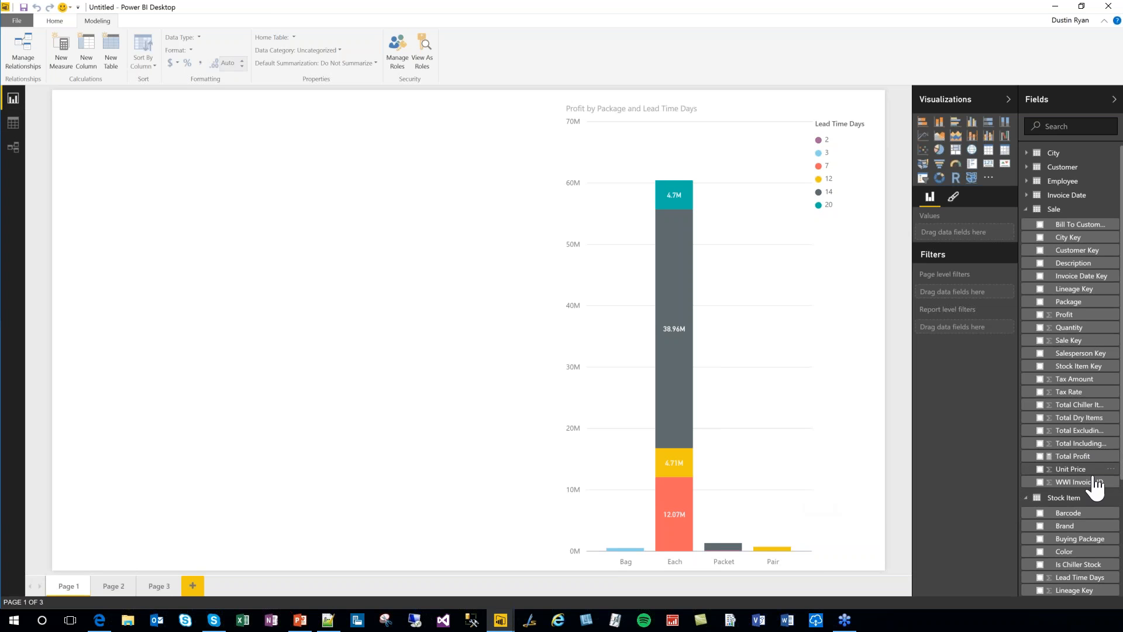
pyautogui.click(1040, 456)
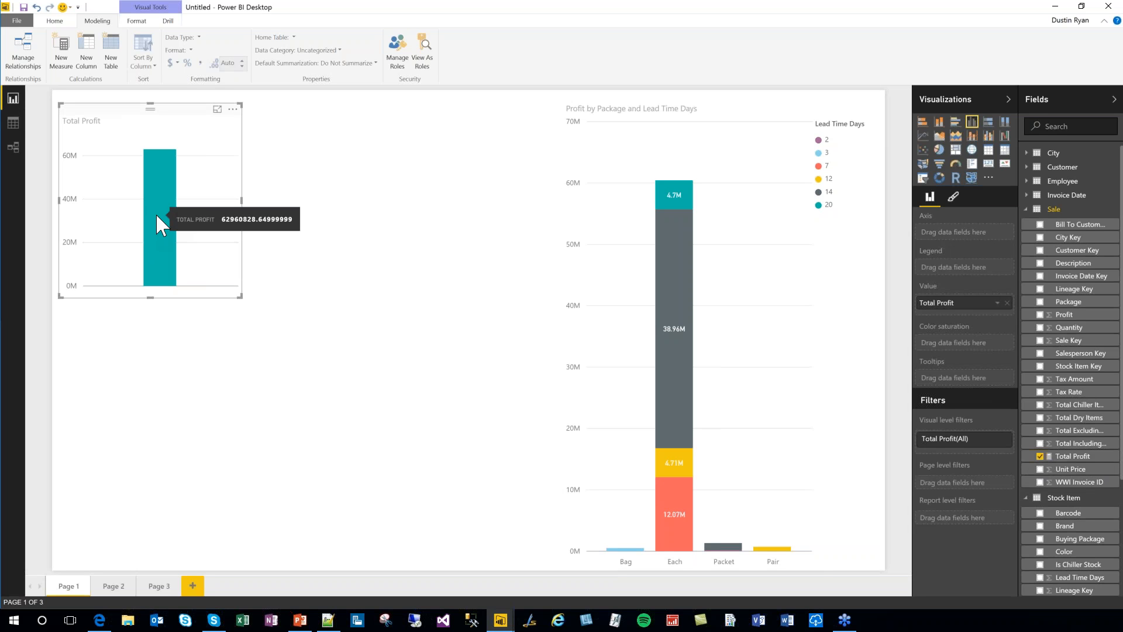
pyautogui.click(1074, 457)
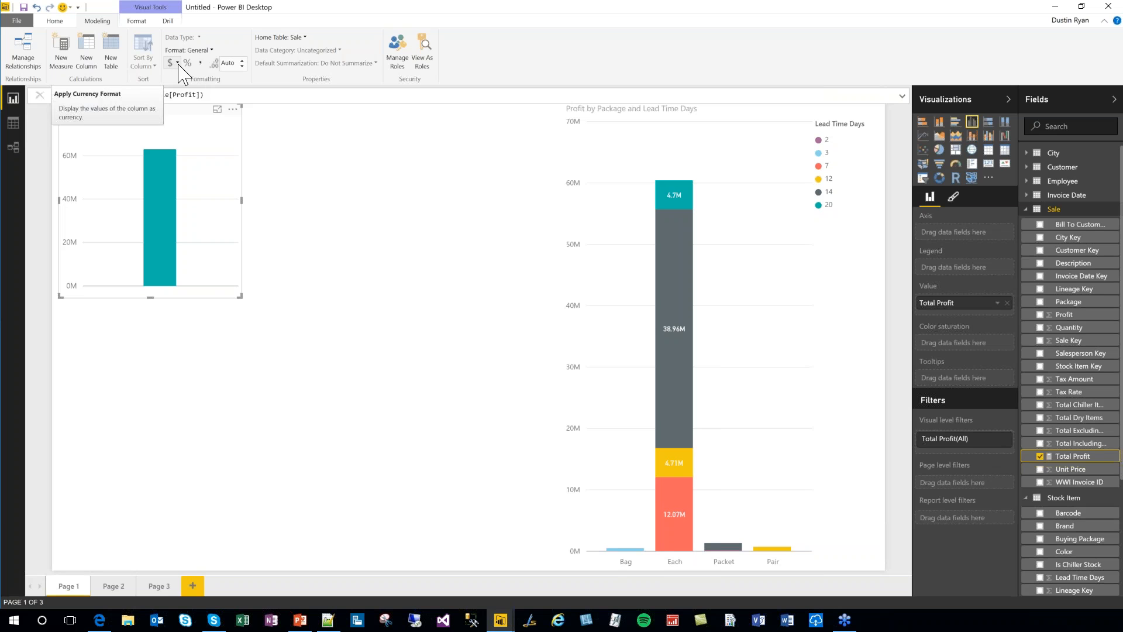
pyautogui.click(176, 63)
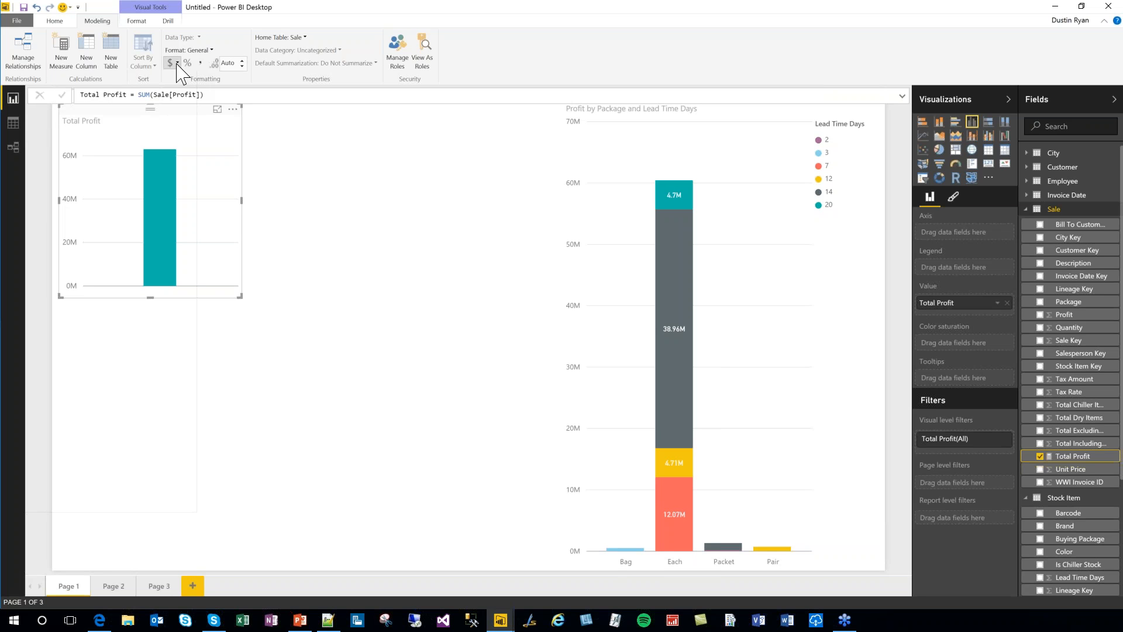
pyautogui.click(177, 64)
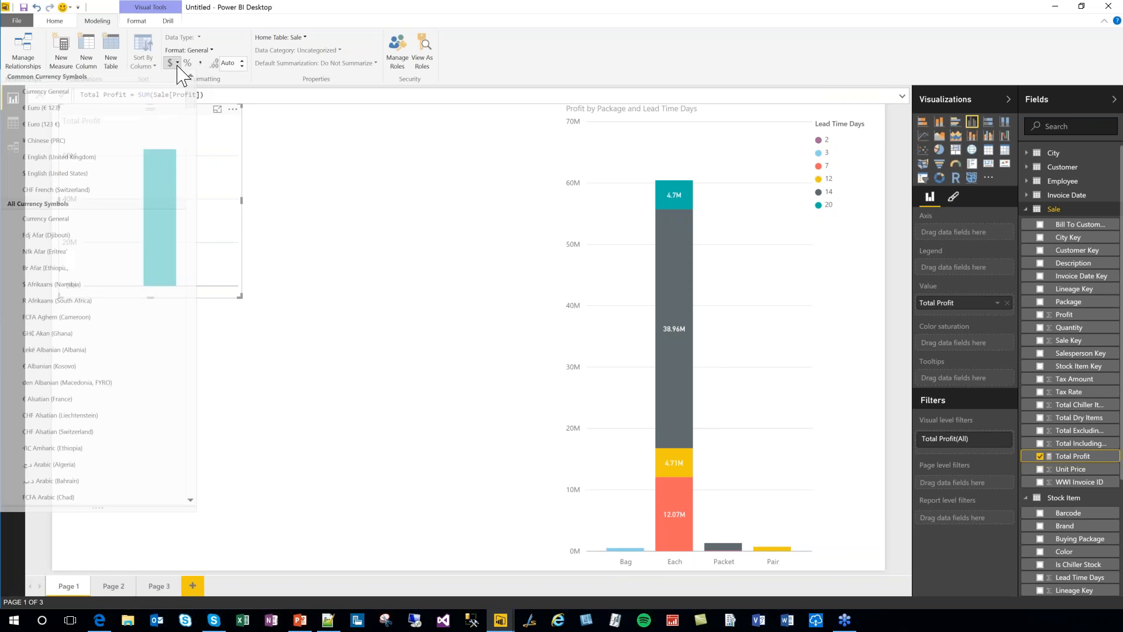
pyautogui.click(177, 65)
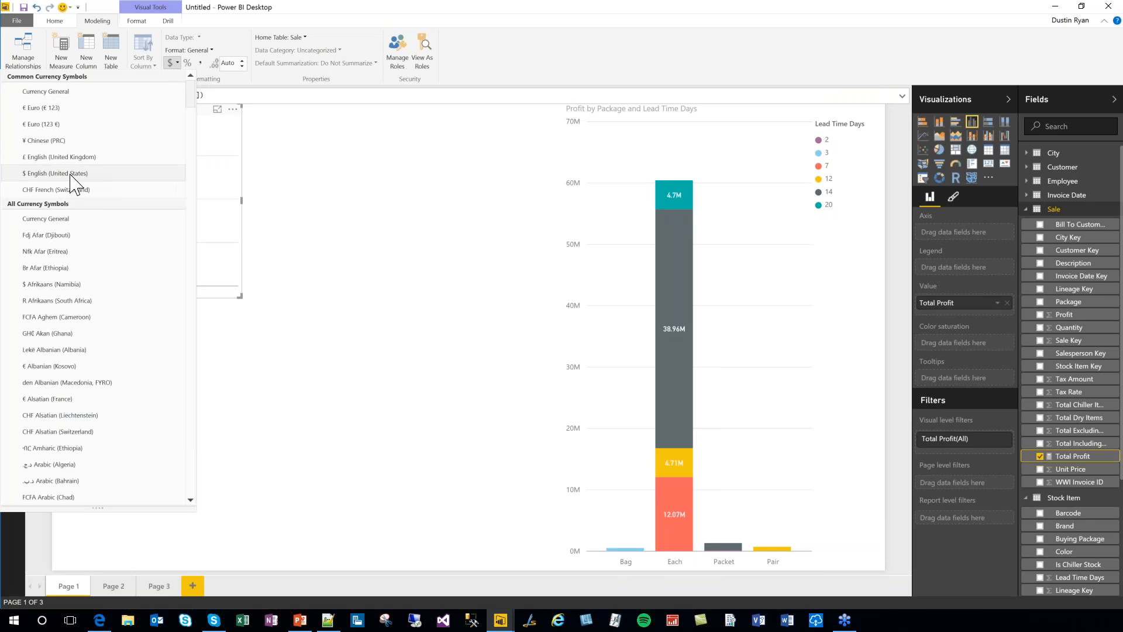
pyautogui.click(65, 176)
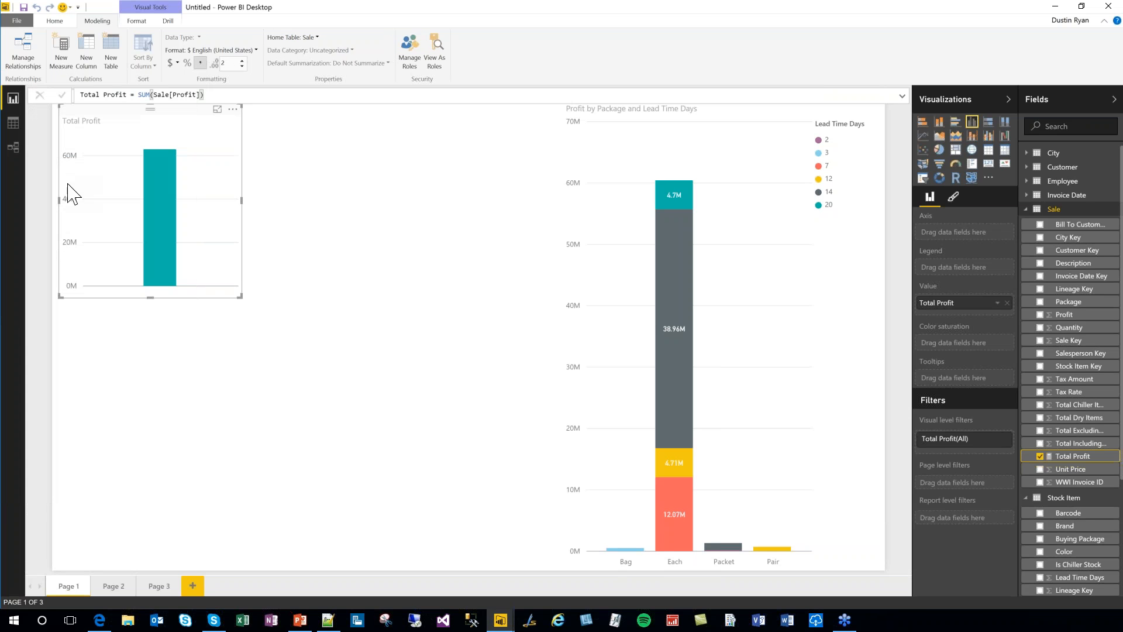
pyautogui.moveTo(151, 236)
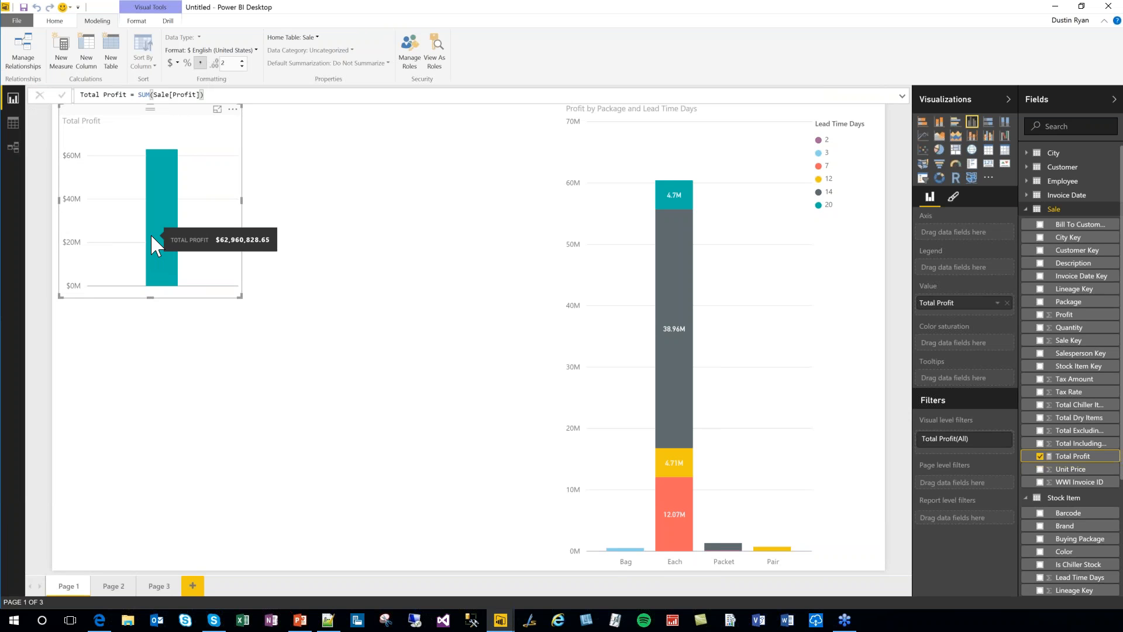
# Return to the Sale table's data and examine the Total Profit measure's formula.
pyautogui.click(13, 123)
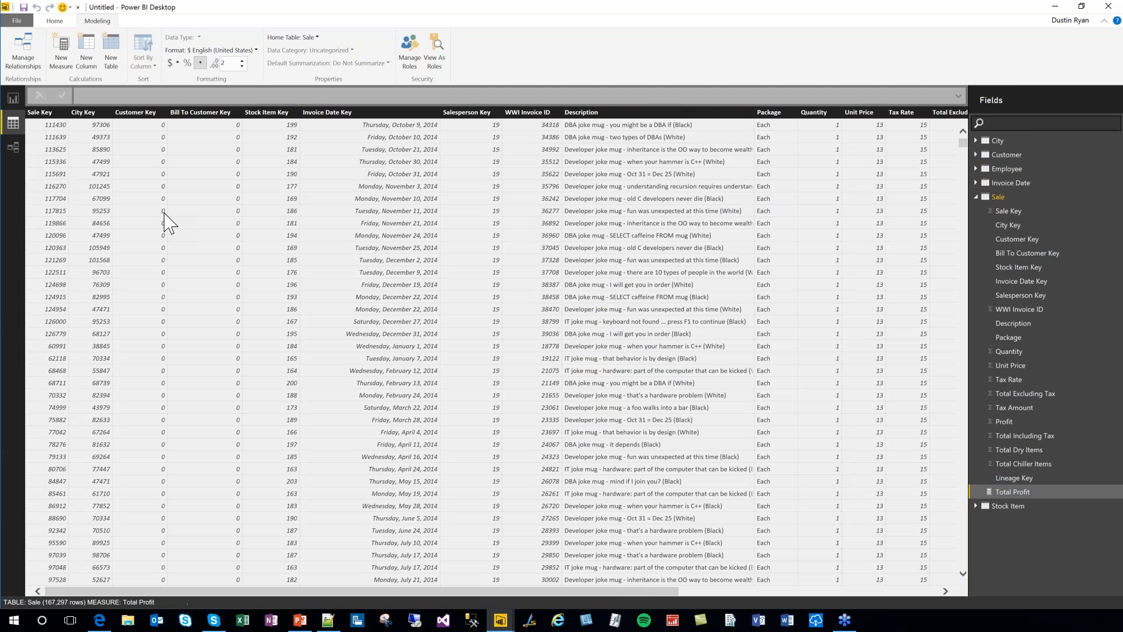
pyautogui.click(1014, 492)
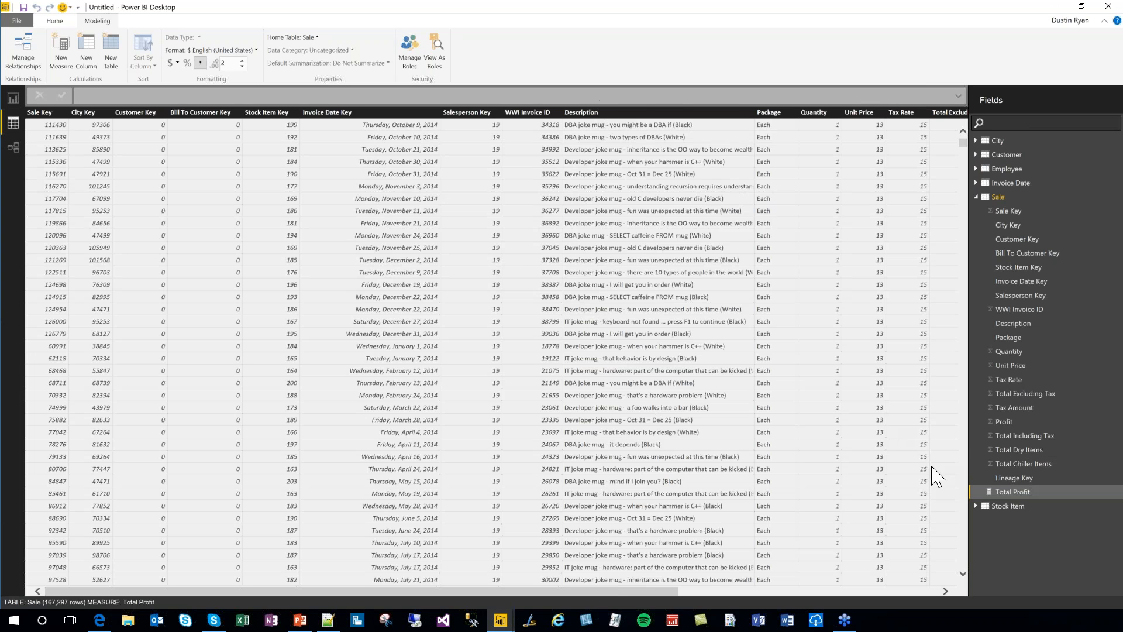
pyautogui.rightClick(1004, 492)
pyautogui.click(993, 499)
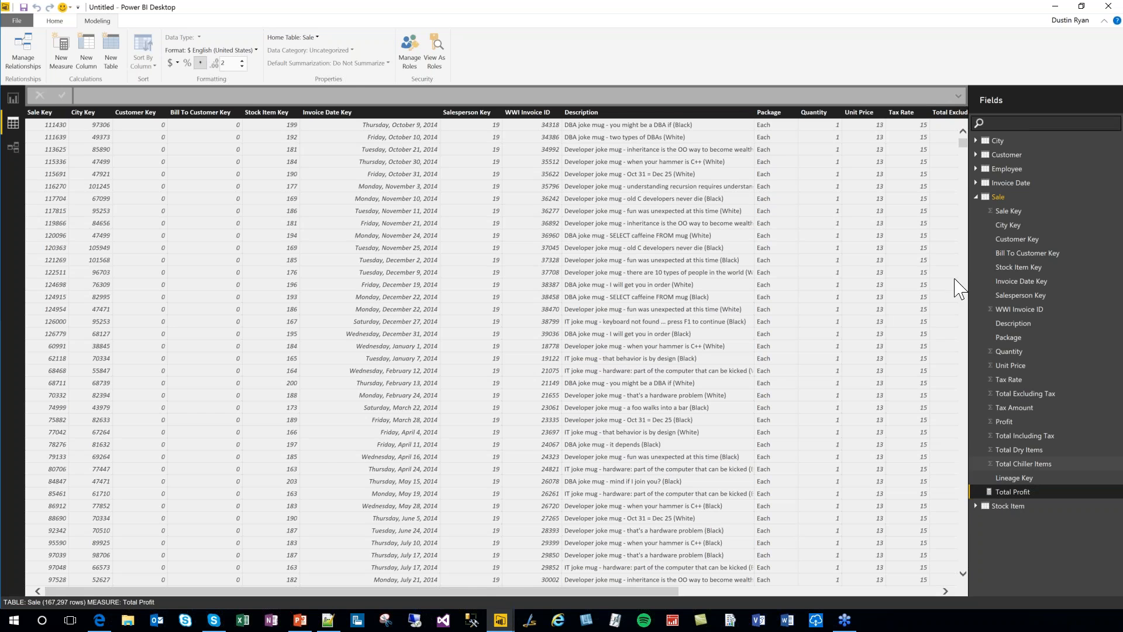
pyautogui.click(1009, 476)
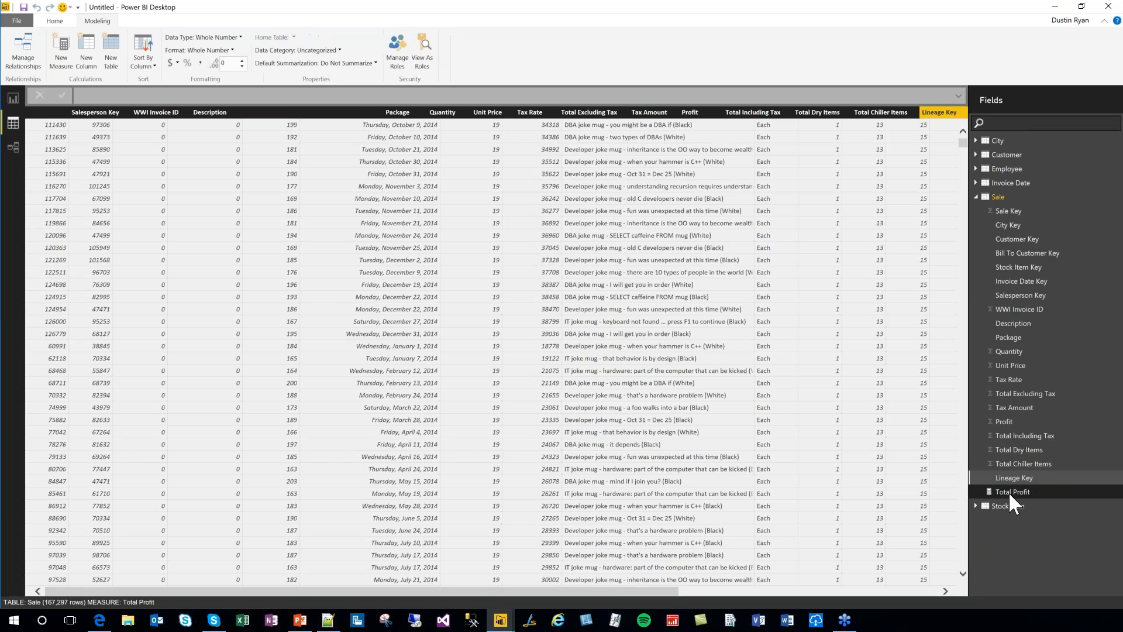
pyautogui.click(1008, 491)
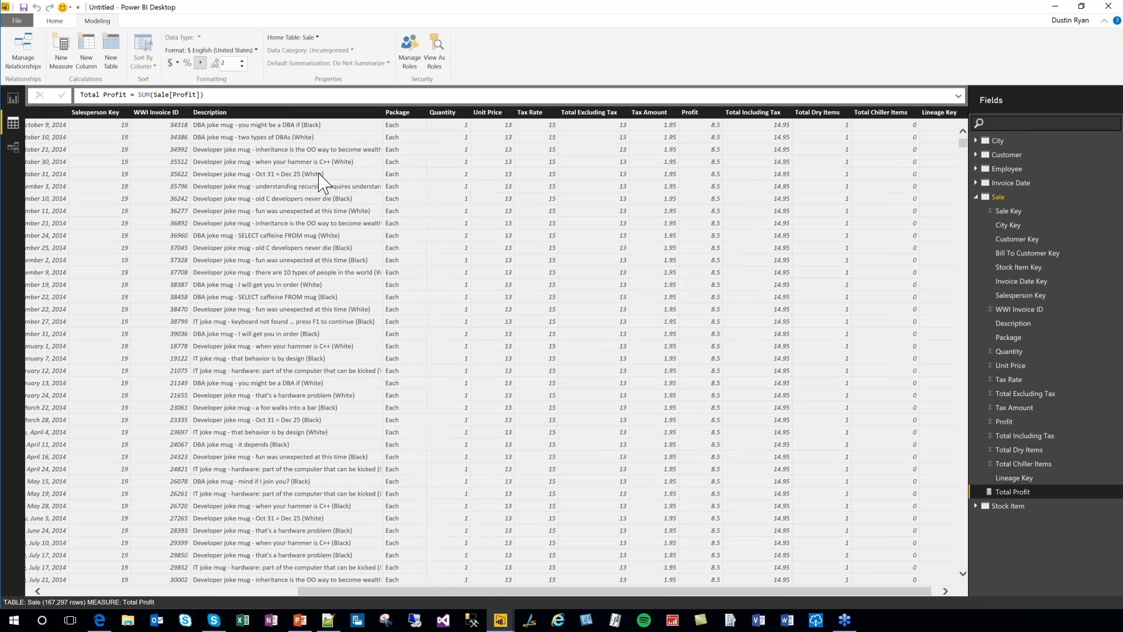
pyautogui.moveTo(150, 94); pyautogui.dragTo(203, 95)
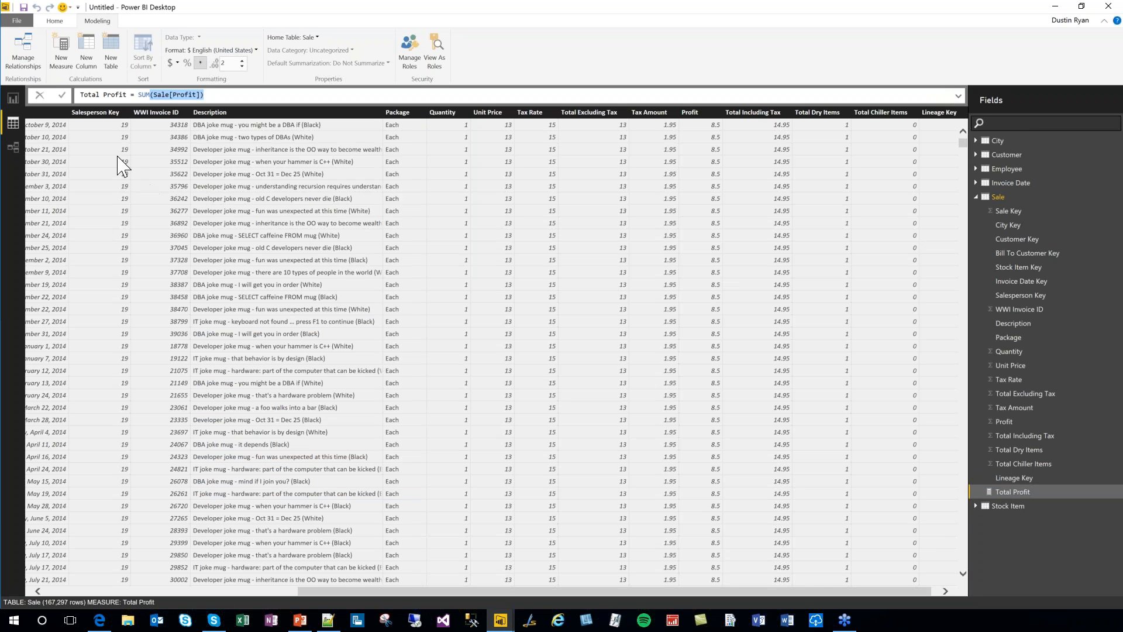
# Create a measure in the Sale table with the formula LY Total Profit = CALCULATE([Total Profit], SAMEPERIODLASTYEAR('Invoice Date'[Date])).
pyautogui.click(60, 58)
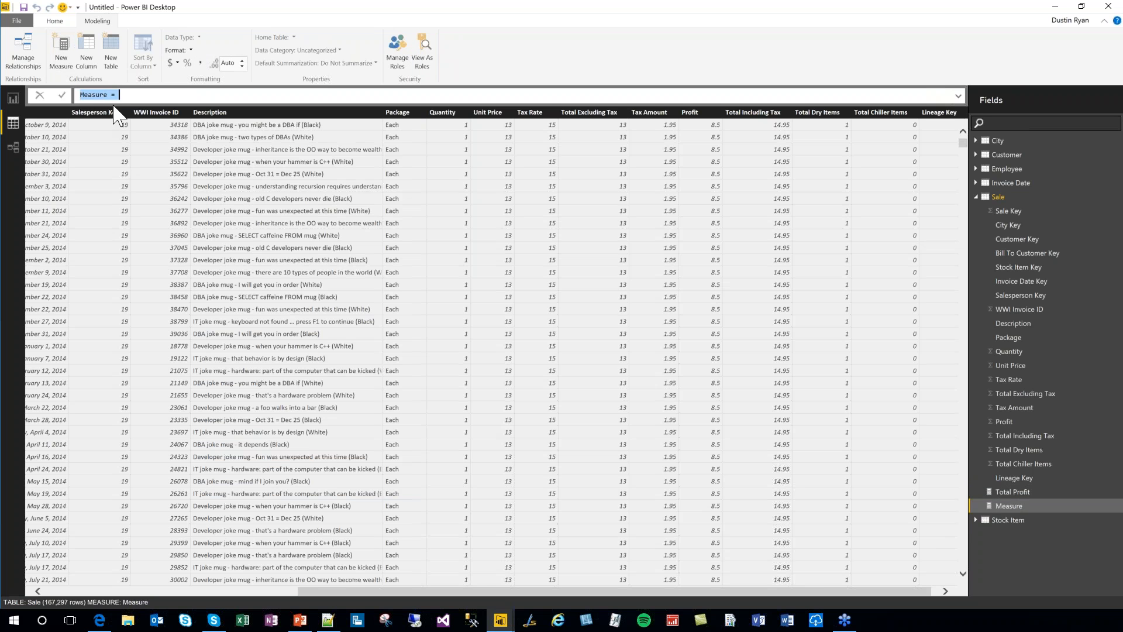
pyautogui.write('LY Total Profit = CALCULATE(')
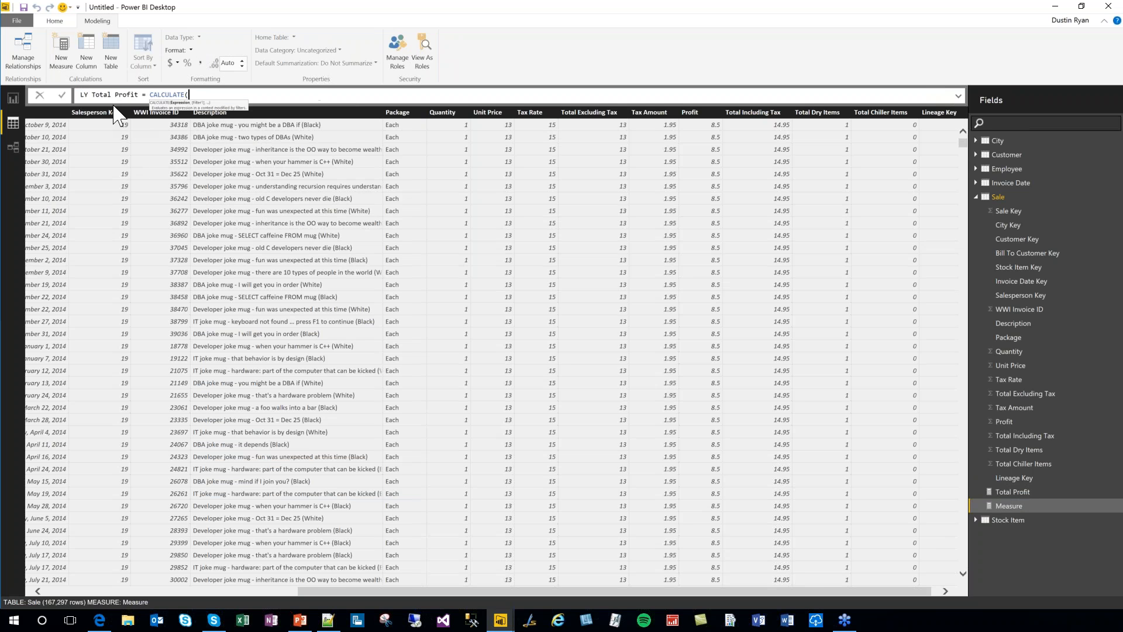
pyautogui.write('[Total Pro')
pyautogui.press('Tab')
pyautogui.write(', samep')
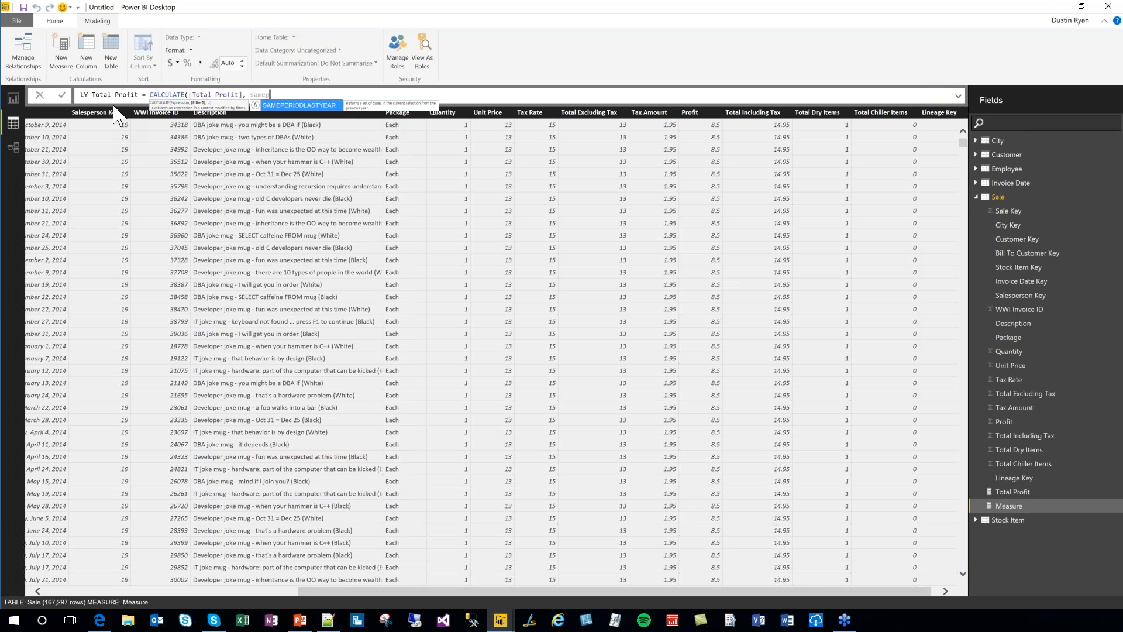
pyautogui.write('er')
pyautogui.press('Tab')
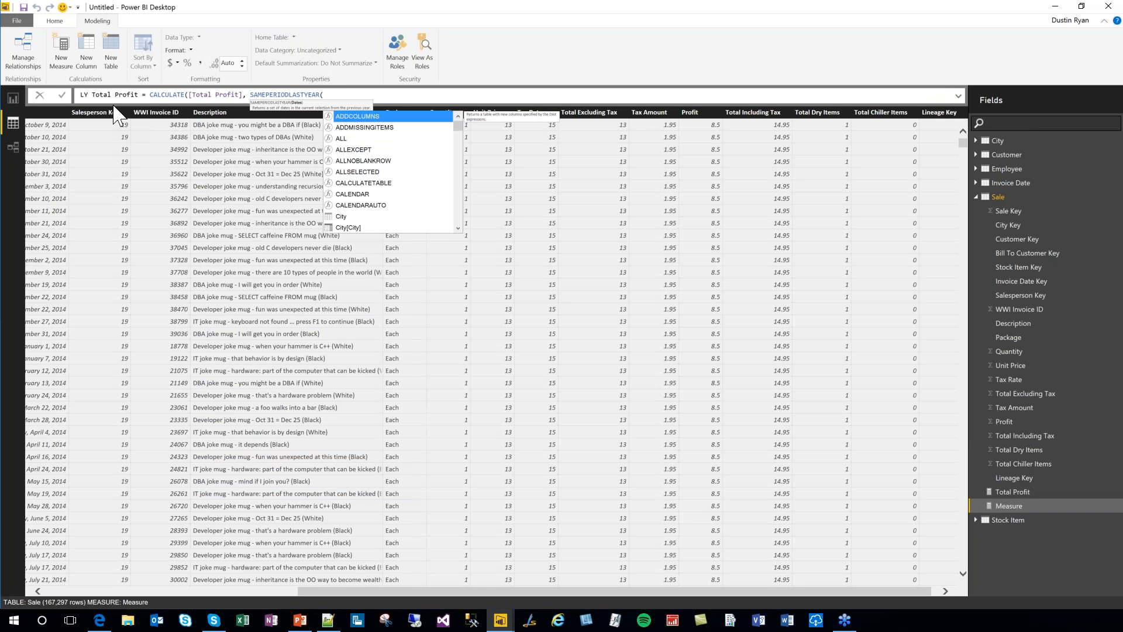
pyautogui.write("'date")
pyautogui.press('Tab')
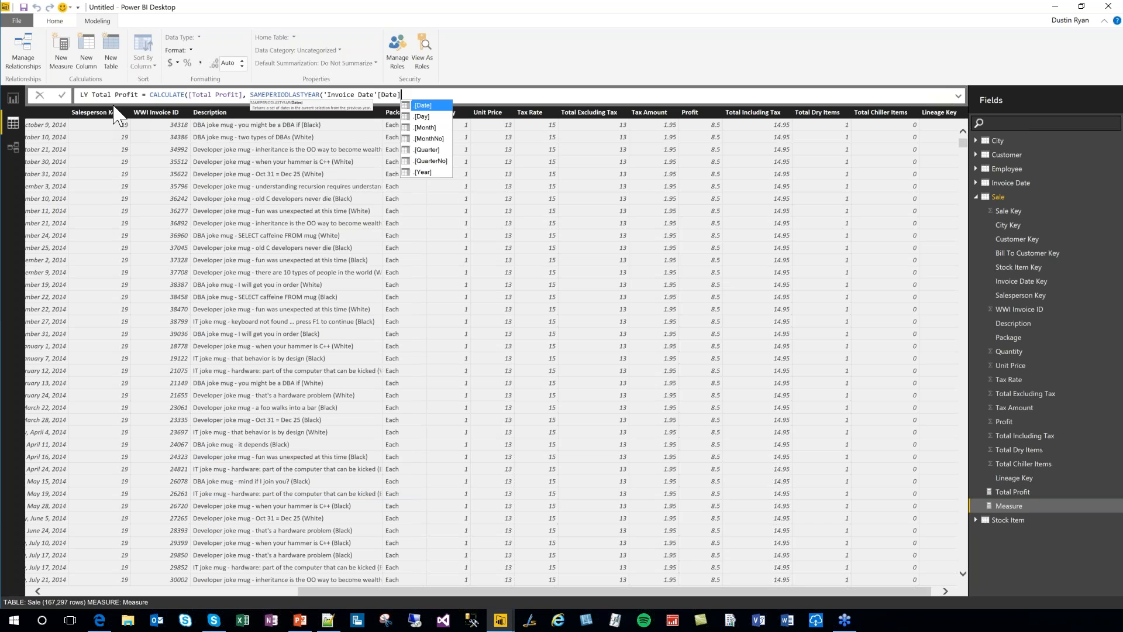
pyautogui.write('))')
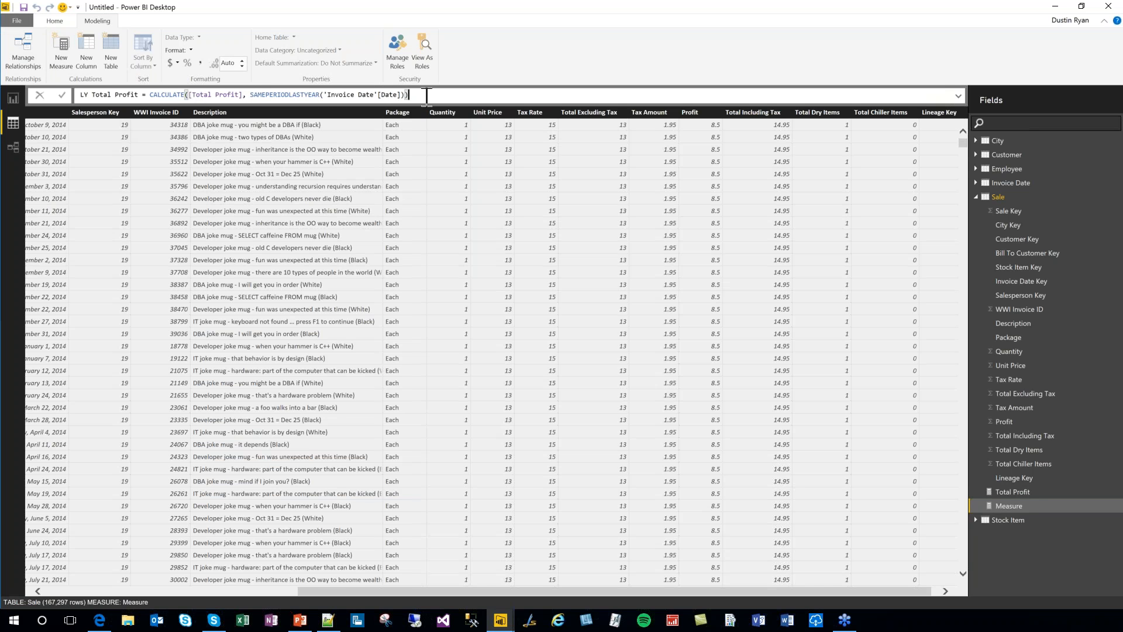
pyautogui.press('Return')
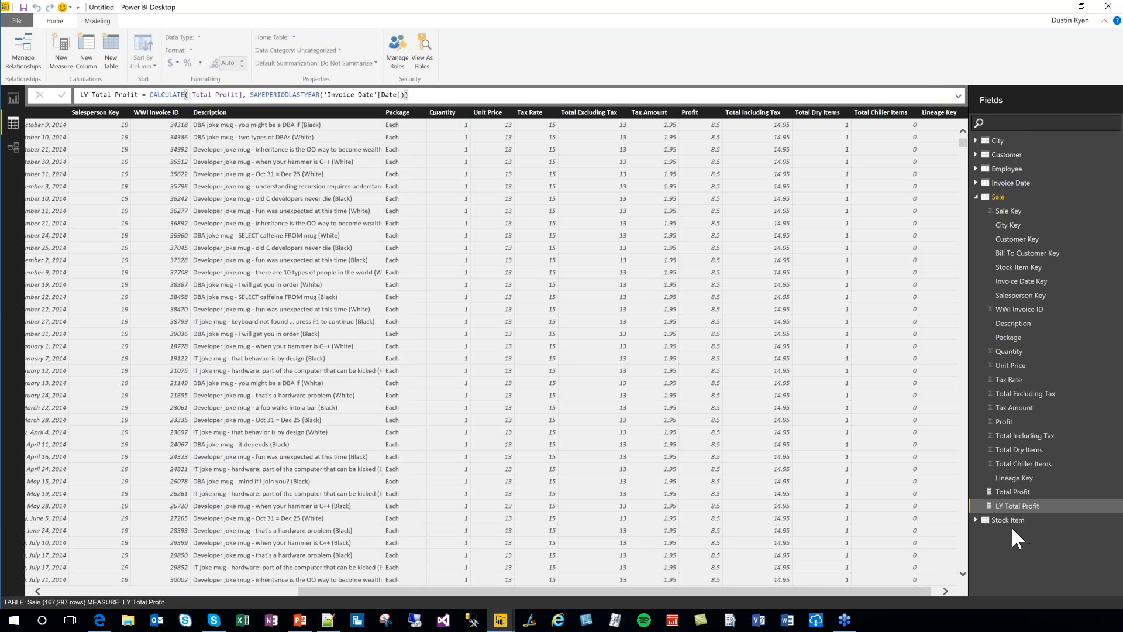
# Format the LY Total Profit measure as $ English (United States) currency.
pyautogui.click(1016, 505)
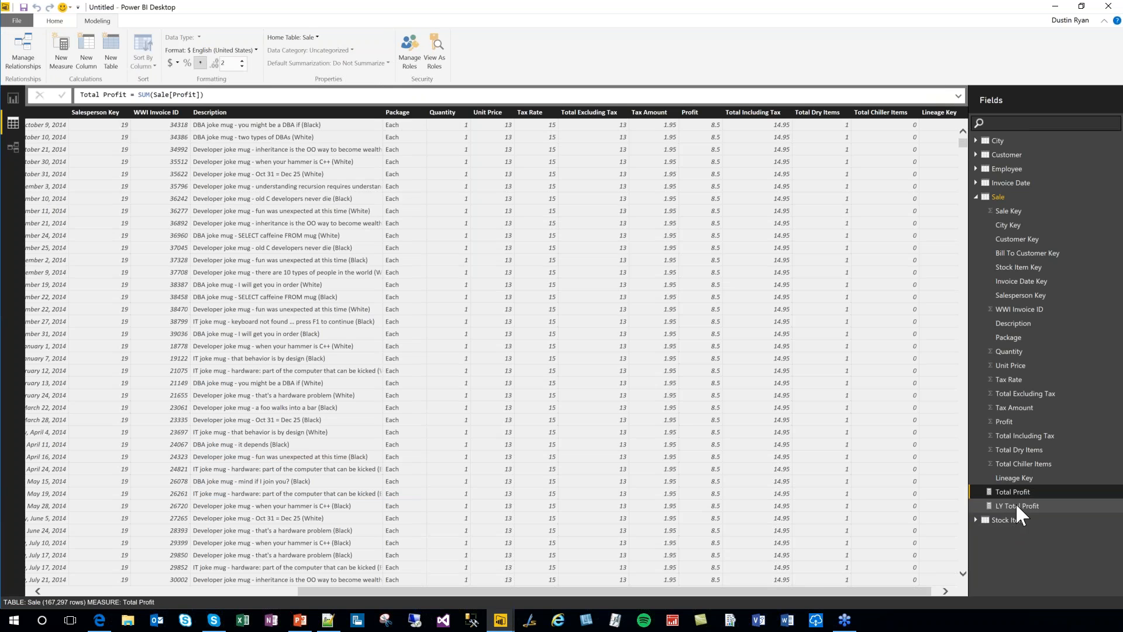
pyautogui.click(177, 63)
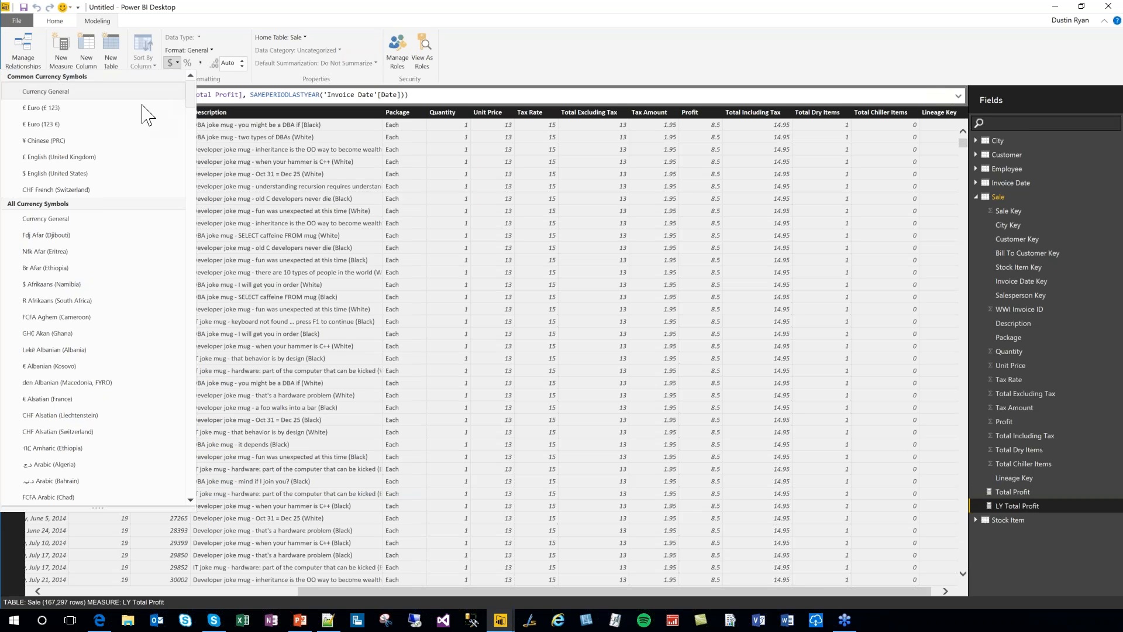
pyautogui.click(84, 174)
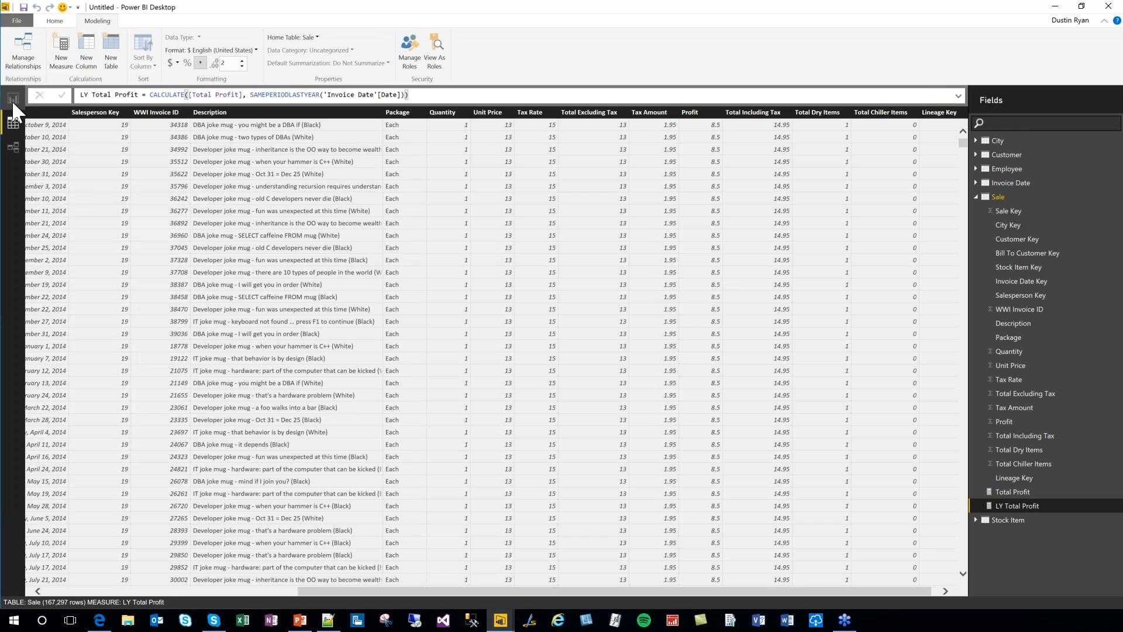
# Return to the report's Page 1, enlarge the Total Profit column chart and add the LY Total Profit measure to it.
pyautogui.click(14, 98)
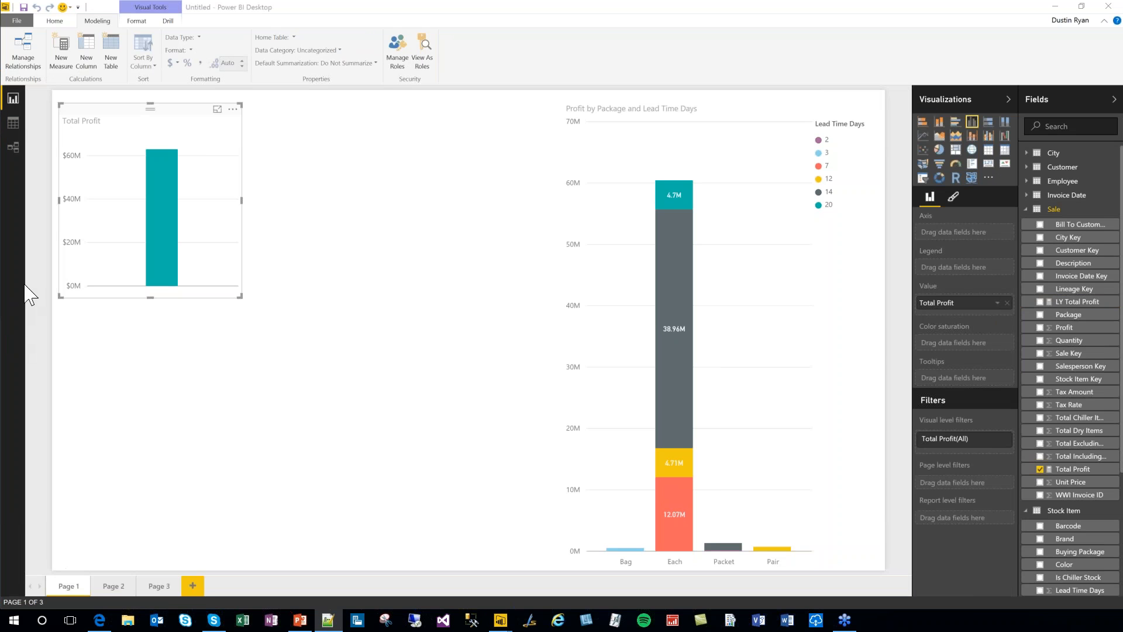
pyautogui.moveTo(239, 296); pyautogui.dragTo(382, 322)
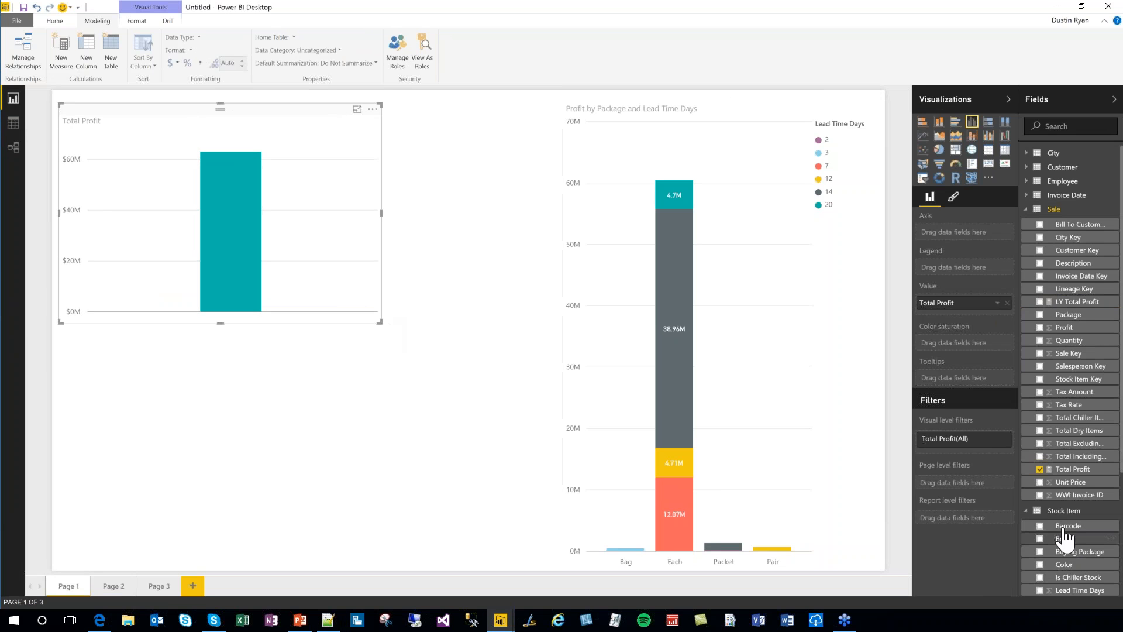
pyautogui.click(1040, 302)
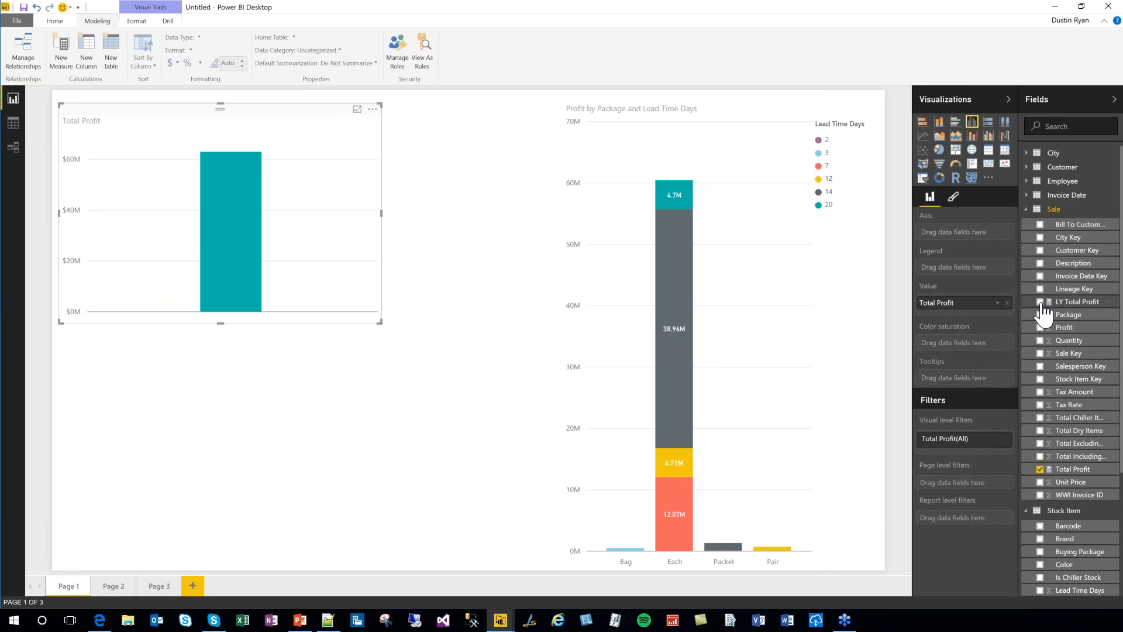
pyautogui.moveTo(222, 257)
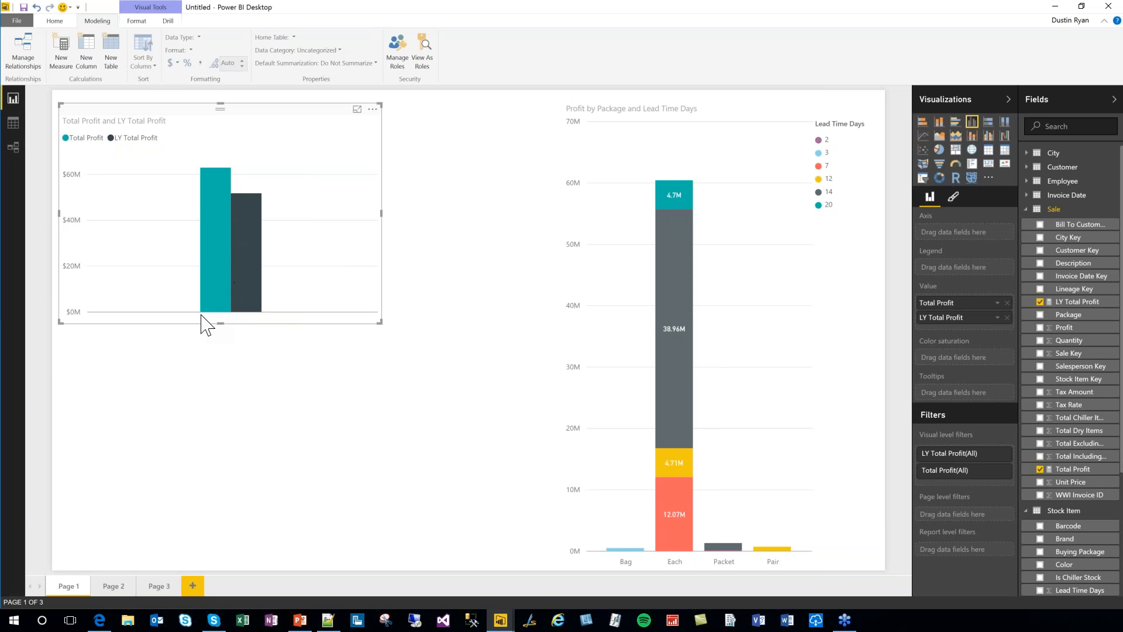
# Put Calendar Year from the Invoice Date table on the profit chart's axis and compare the yearly columns.
pyautogui.click(1028, 198)
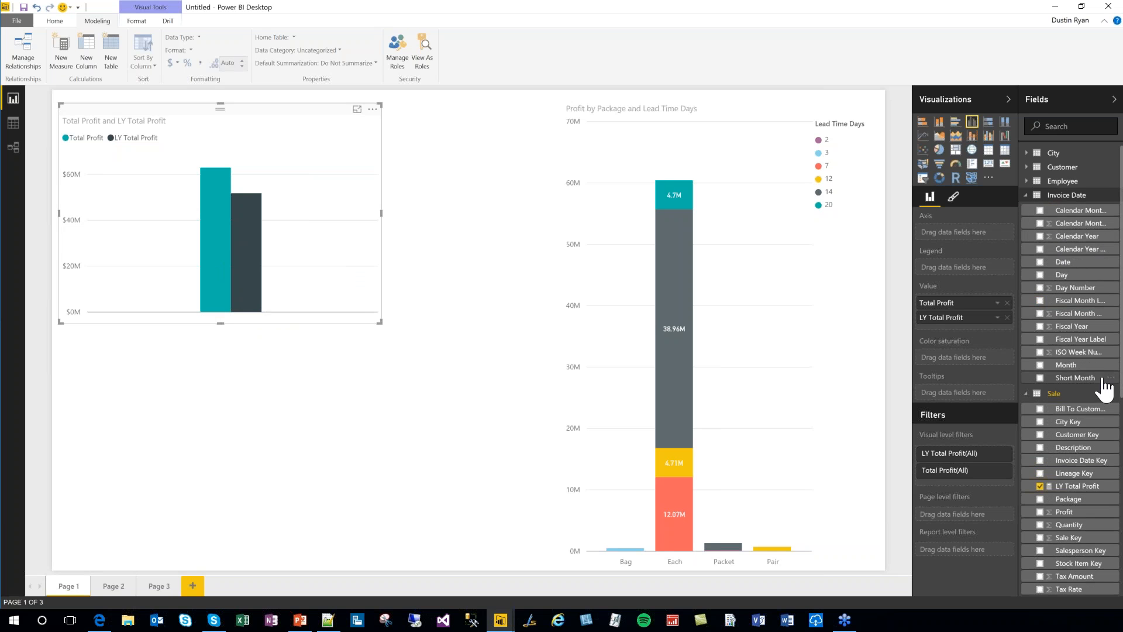
pyautogui.moveTo(1077, 237); pyautogui.dragTo(968, 234)
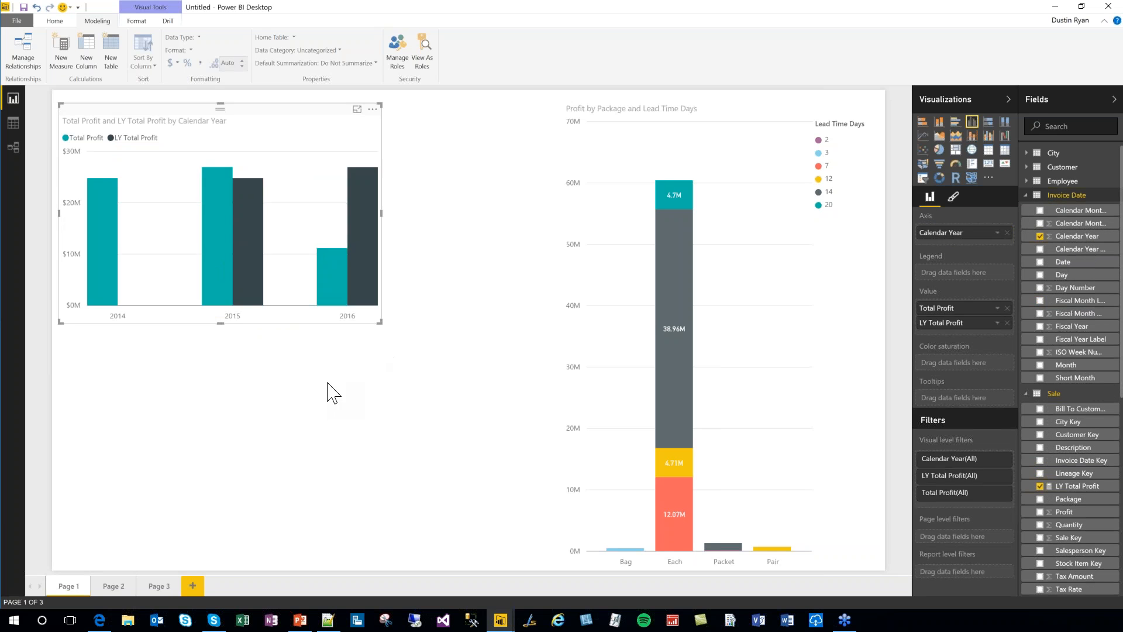
pyautogui.moveTo(112, 267)
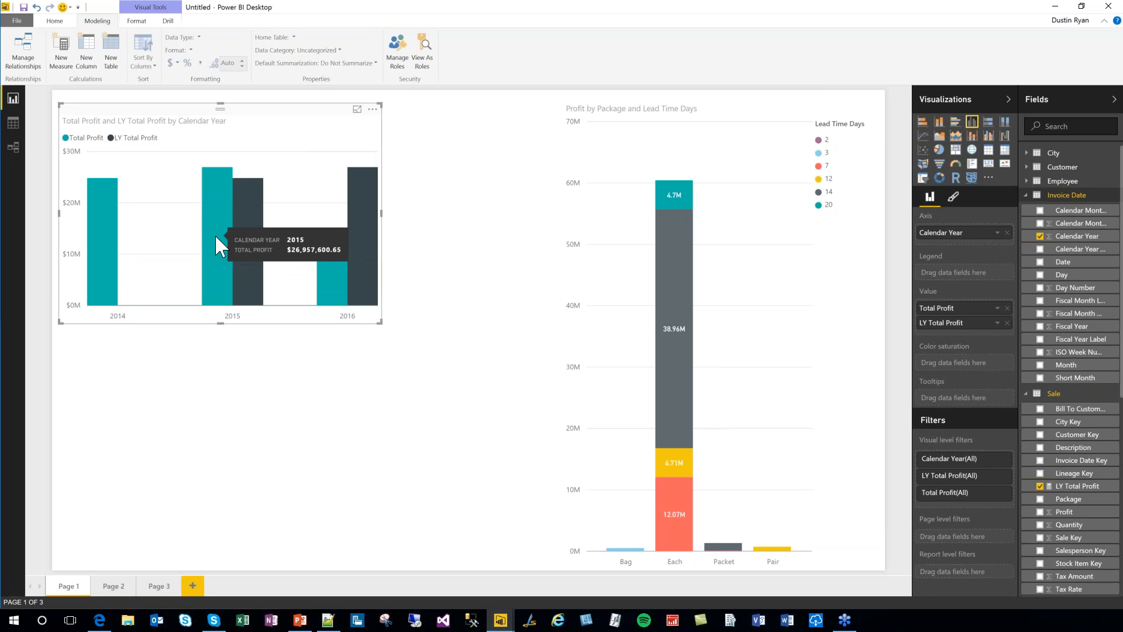
pyautogui.moveTo(236, 235)
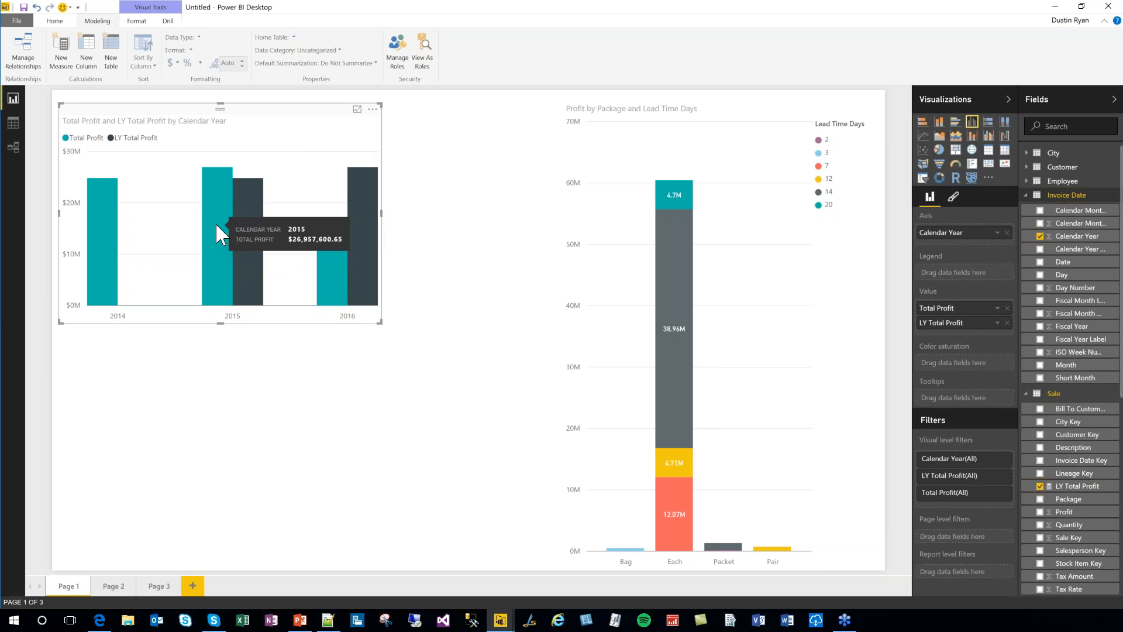
# Create a measure in the Invoice Date table with the formula Total Profit Growth = [Total Profit] - [LY Total Profit].
pyautogui.click(58, 52)
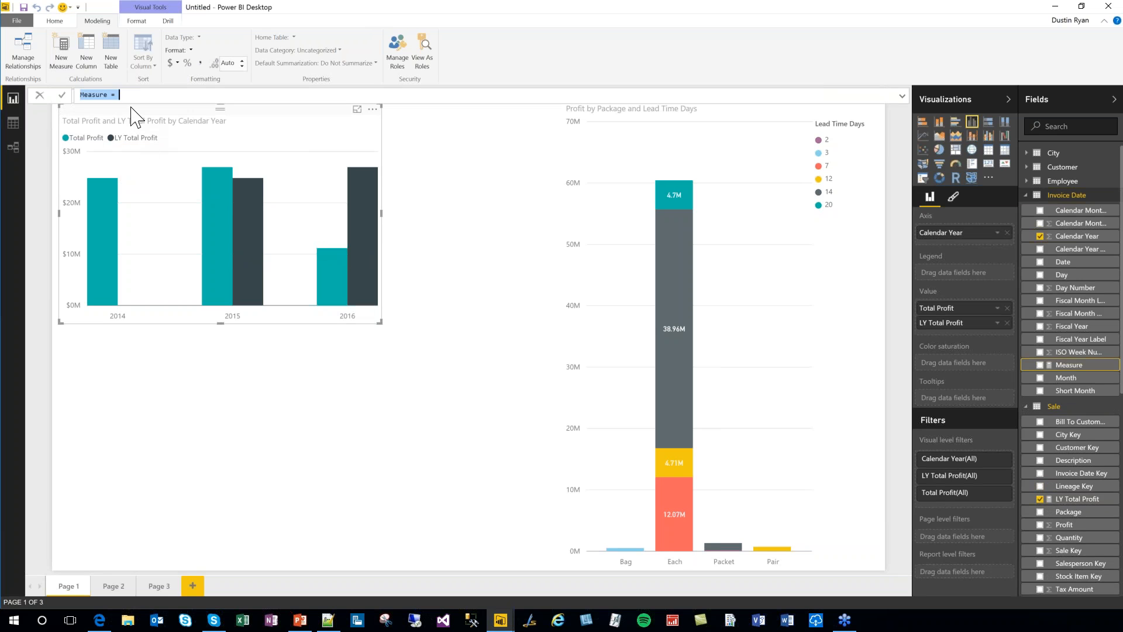
pyautogui.write('Total Profit Growth = [Total Profit]')
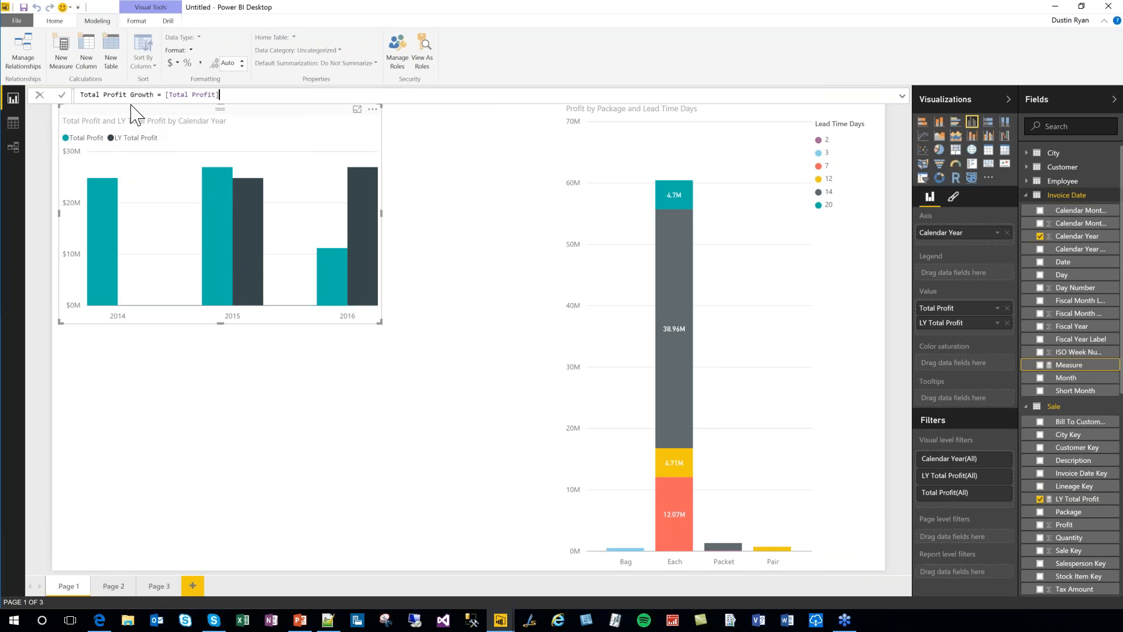
pyautogui.write(' - [LY Total Profit]')
pyautogui.press('Return')
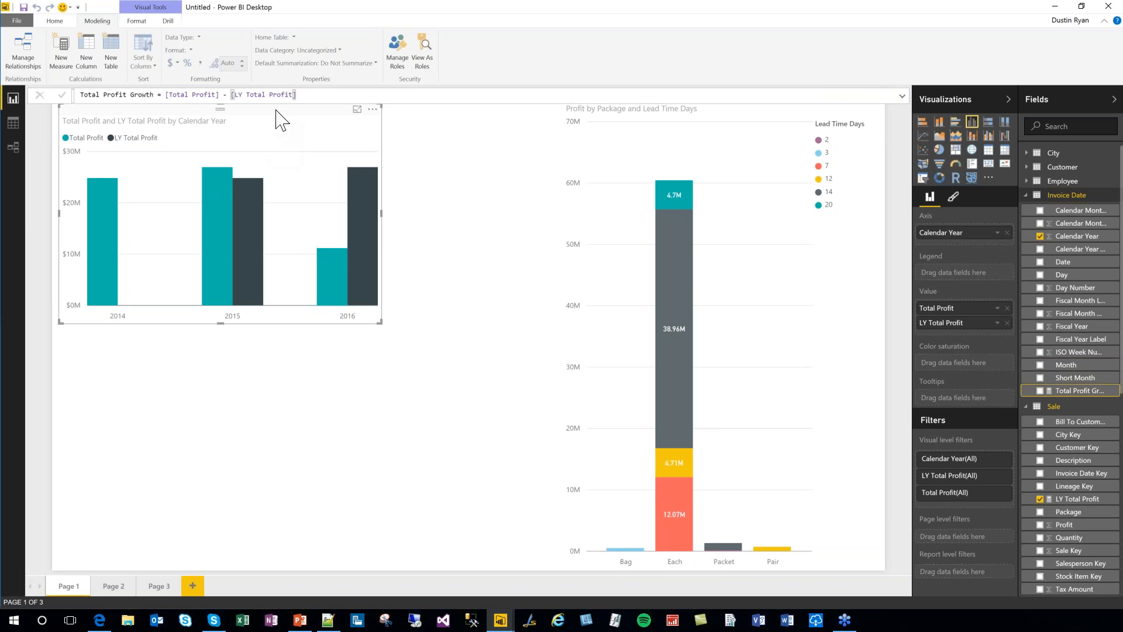
# Add Total Profit Growth to the Calendar Year chart and remove Total Profit and LY Total Profit from its values.
pyautogui.click(1041, 390)
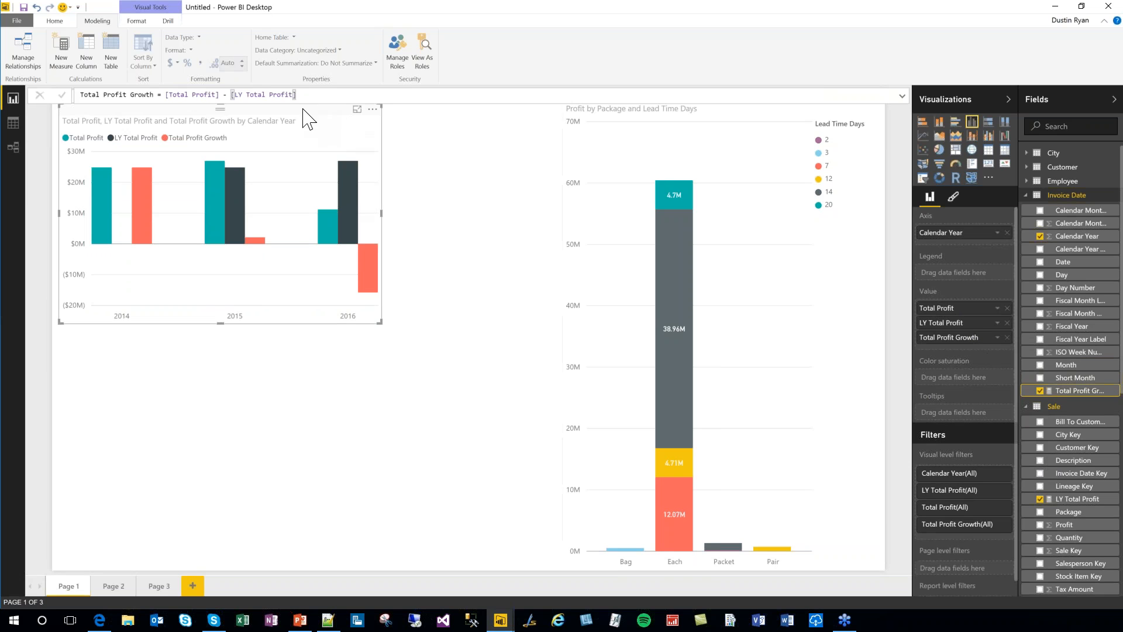
pyautogui.click(1007, 322)
pyautogui.click(1007, 307)
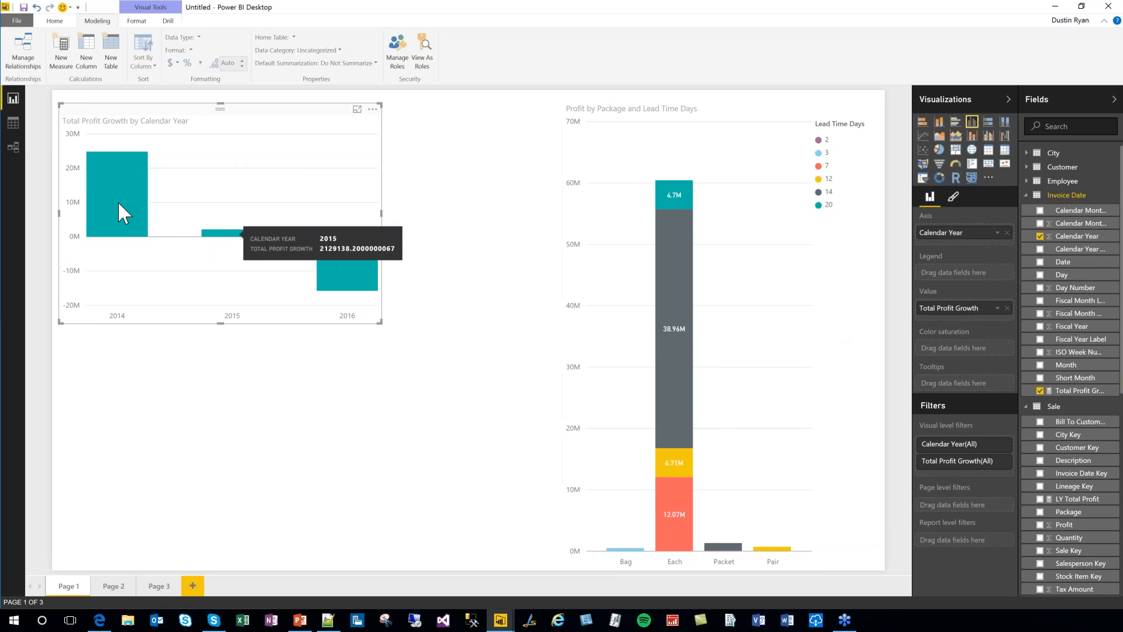
pyautogui.moveTo(94, 202)
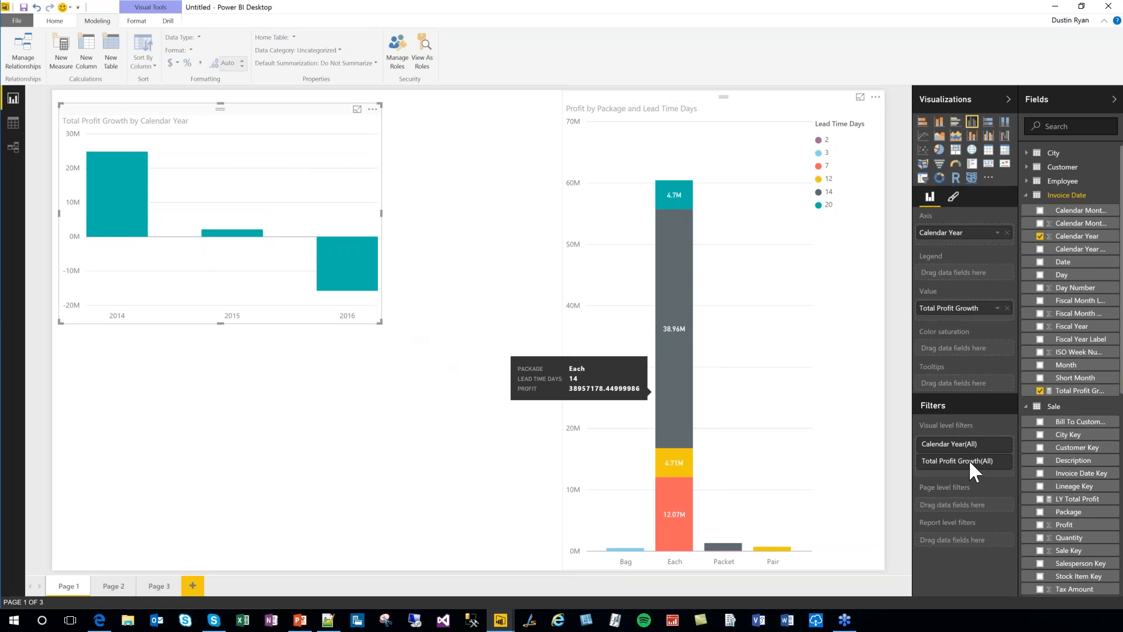
# Format the Total Profit Growth measure as $ English (United States) currency and turn on the chart's data labels.
pyautogui.click(1080, 390)
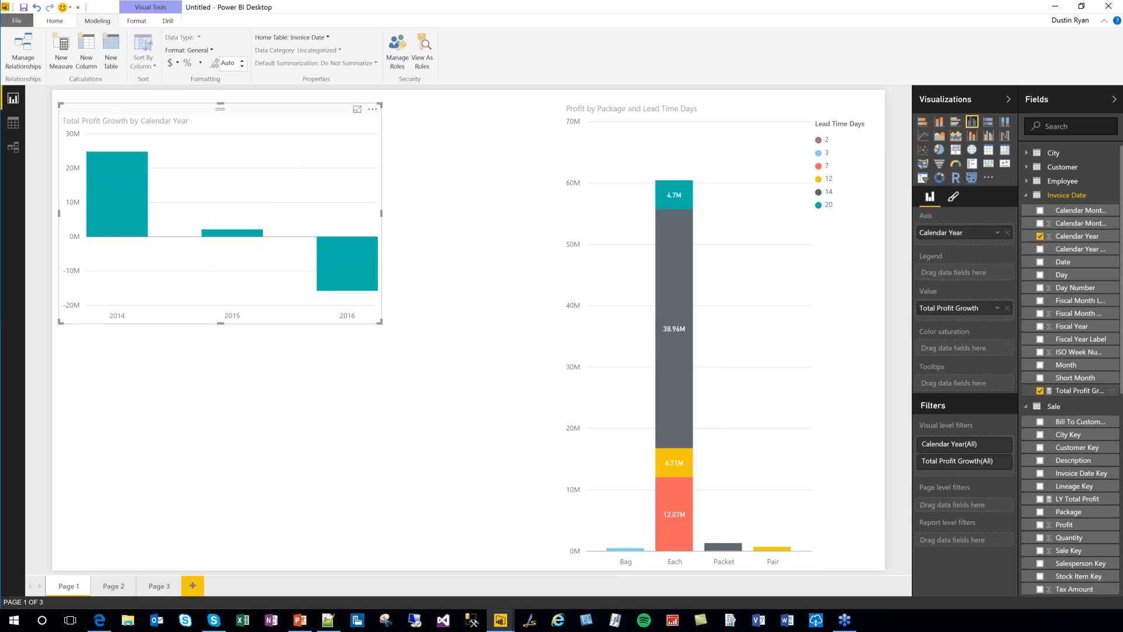
pyautogui.click(177, 63)
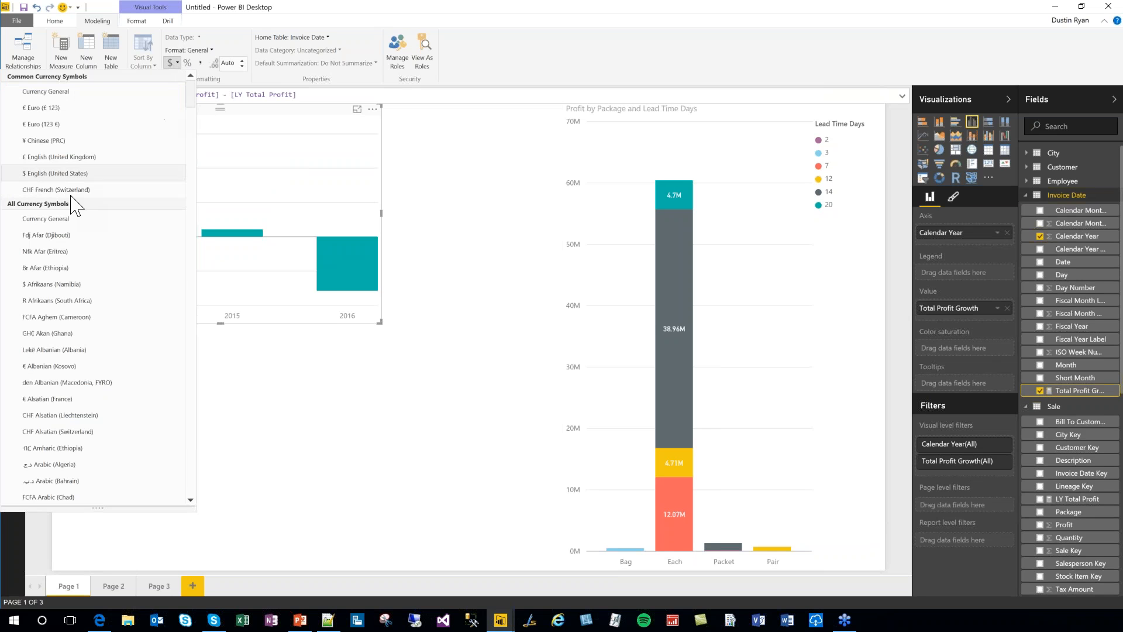
pyautogui.click(953, 197)
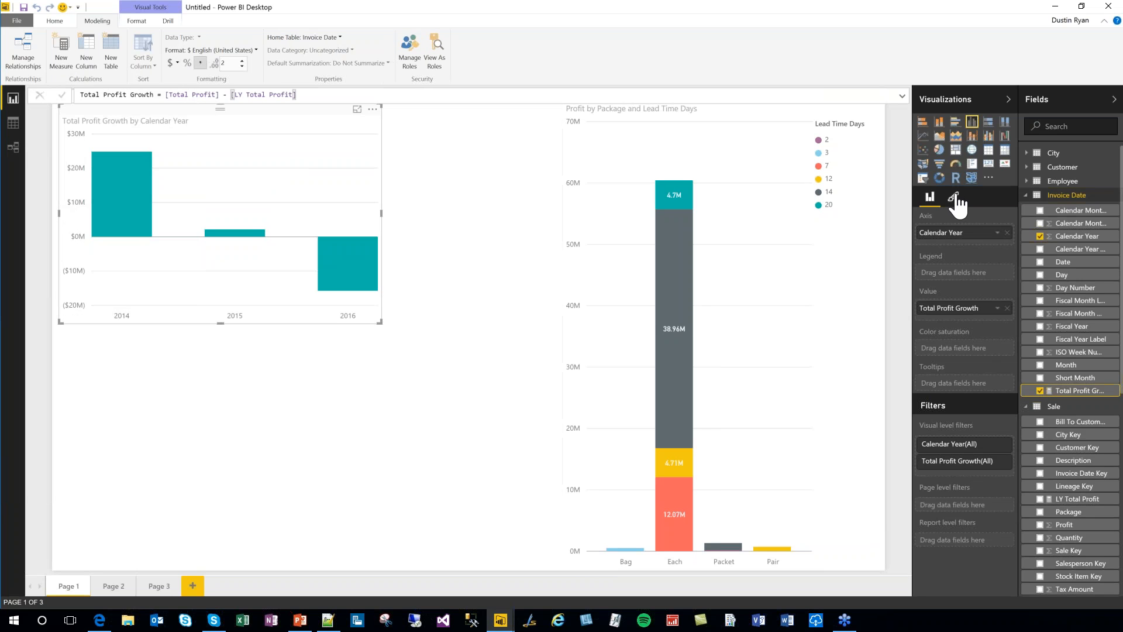
pyautogui.click(1003, 323)
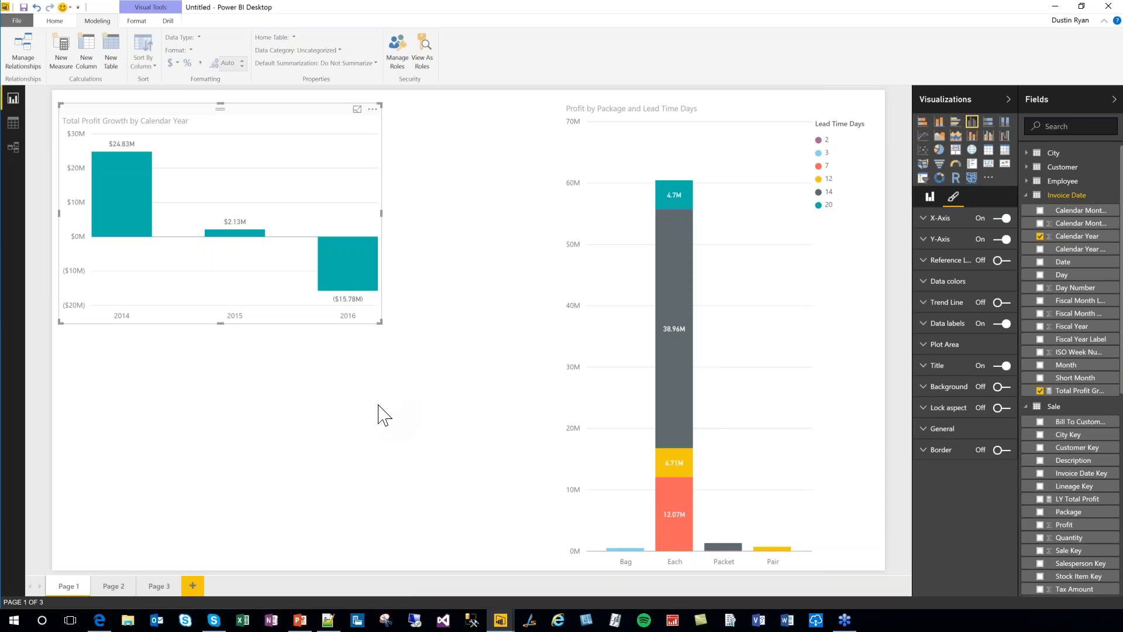
pyautogui.click(391, 385)
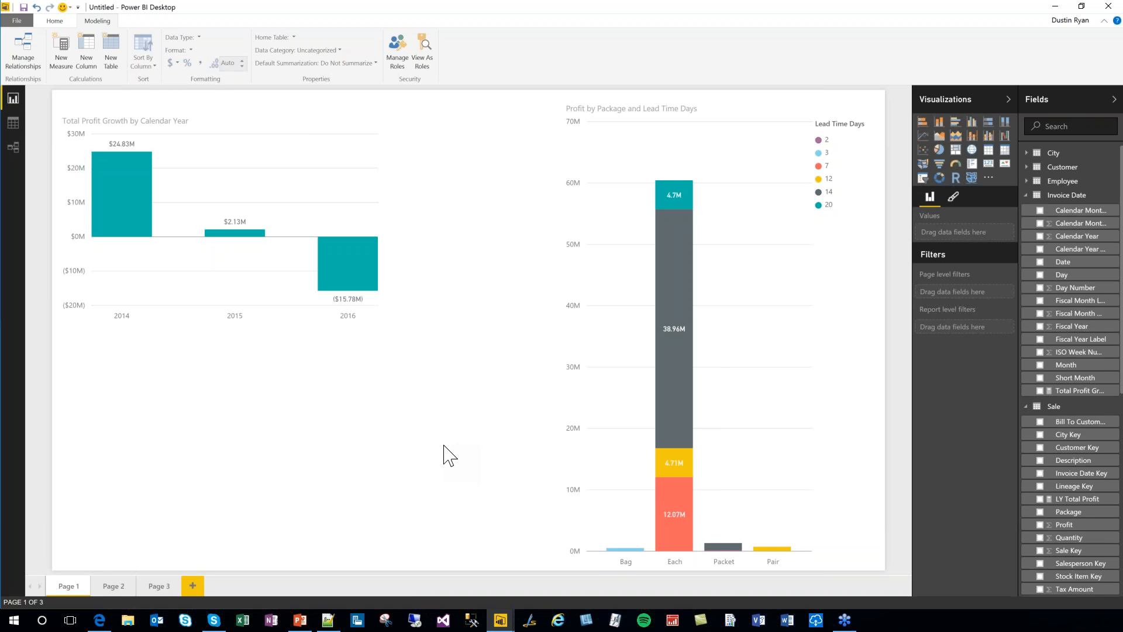
# Switch to Microsoft Edge, browse the Power BI custom visuals gallery to its end and view the details of Enlighten Aquarium.
pyautogui.click(104, 625)
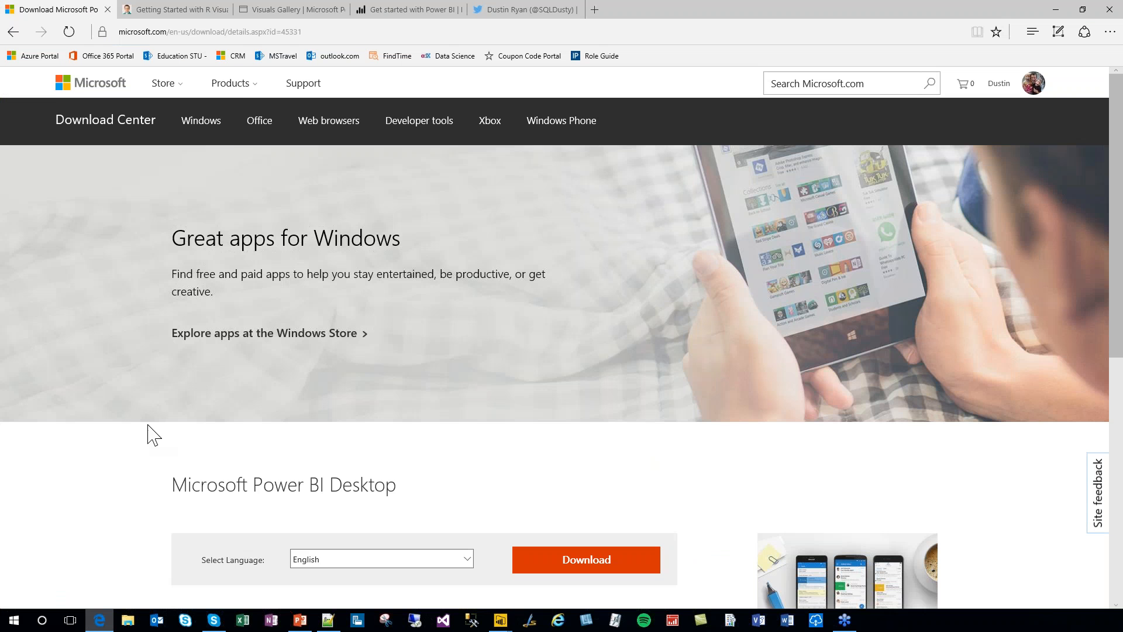
pyautogui.click(285, 13)
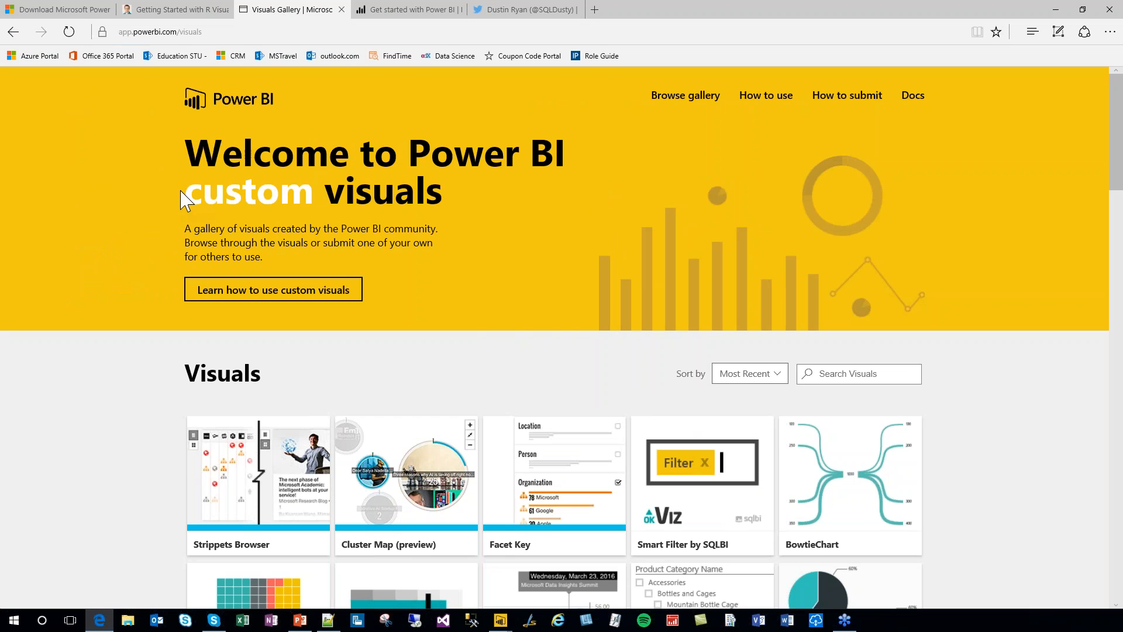
pyautogui.scroll(-1, 193, 468)
pyautogui.scroll(-6, 500, 348)
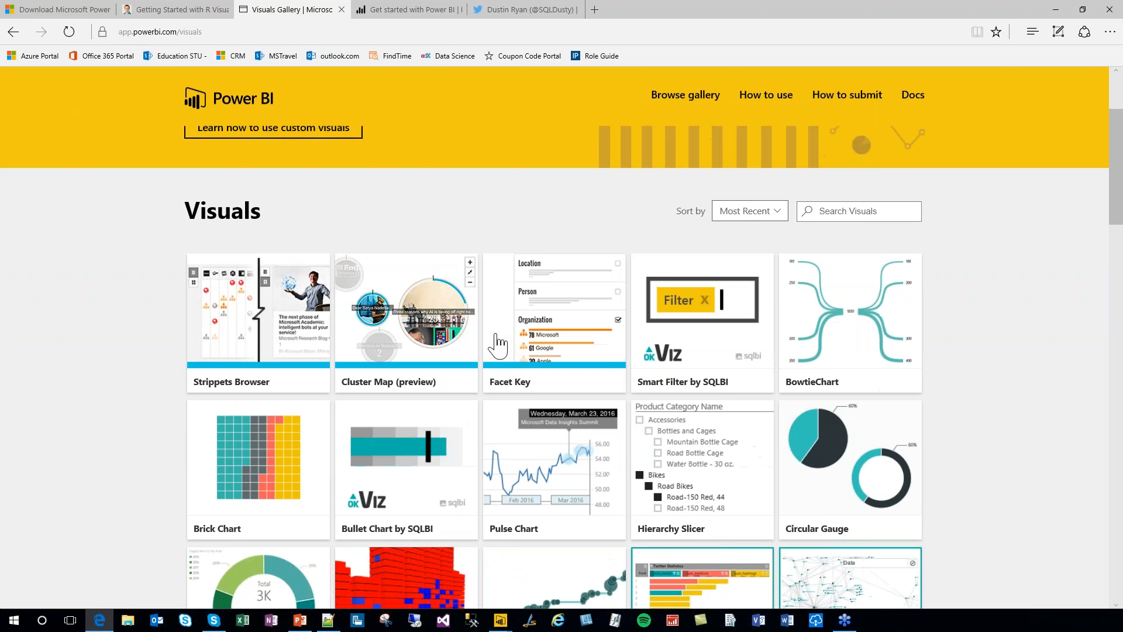
pyautogui.scroll(-11, 500, 349)
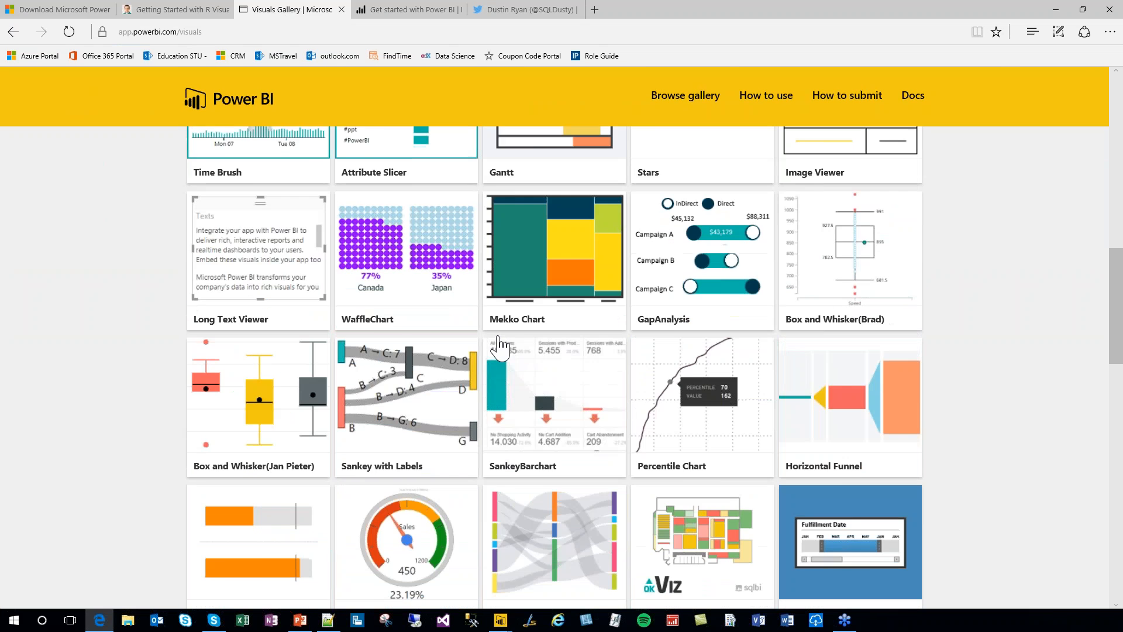
pyautogui.scroll(-3, 501, 348)
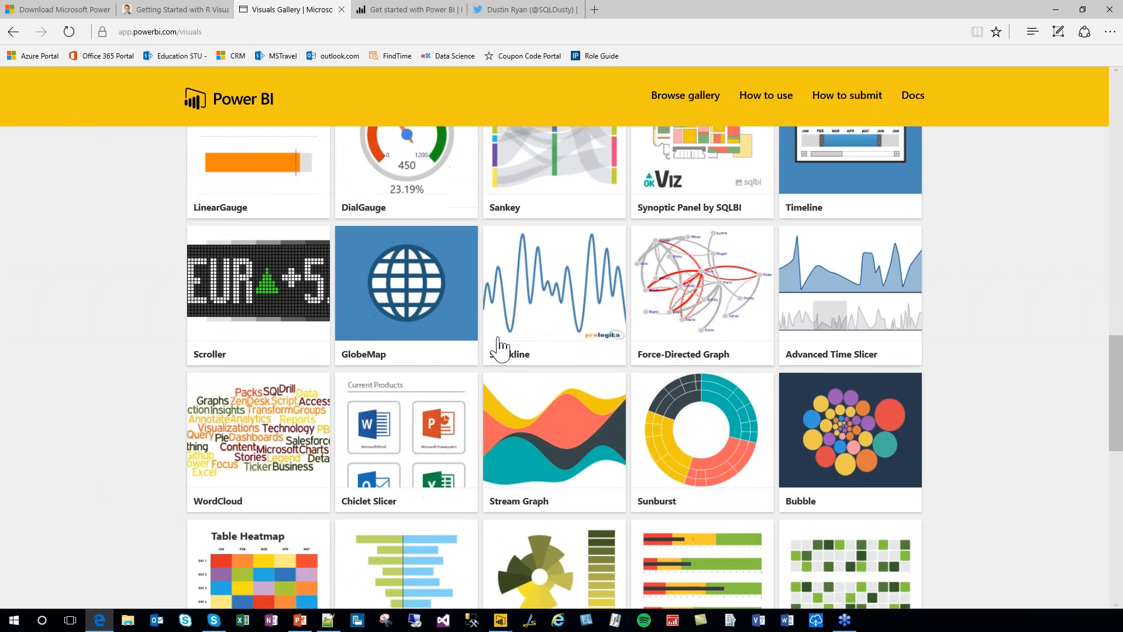
pyautogui.scroll(-6, 501, 348)
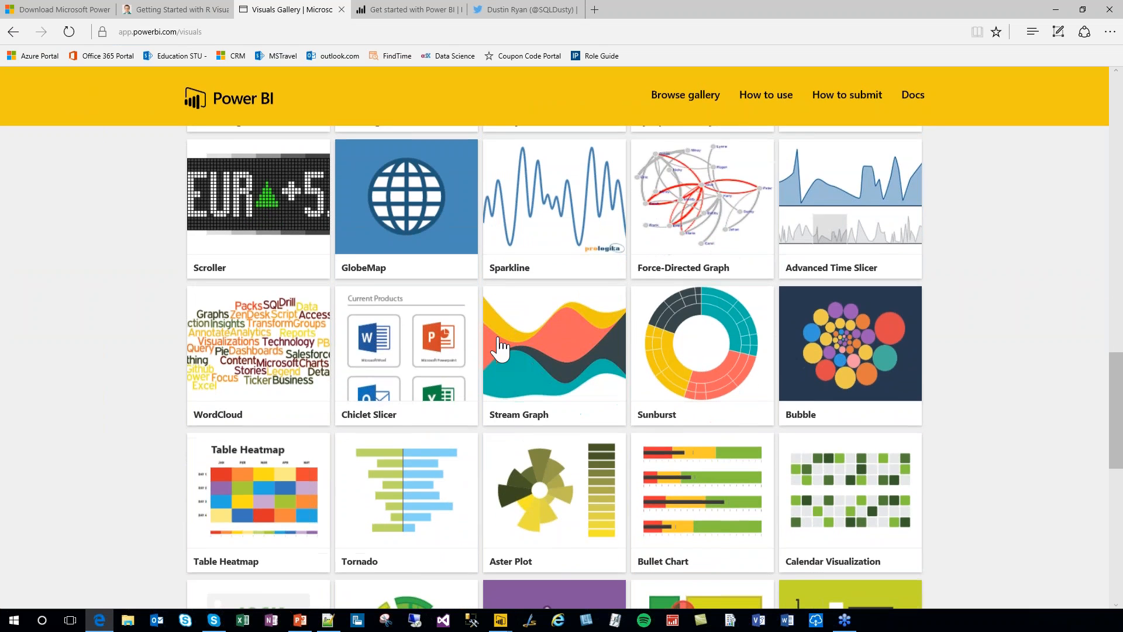
pyautogui.scroll(-2, 237, 430)
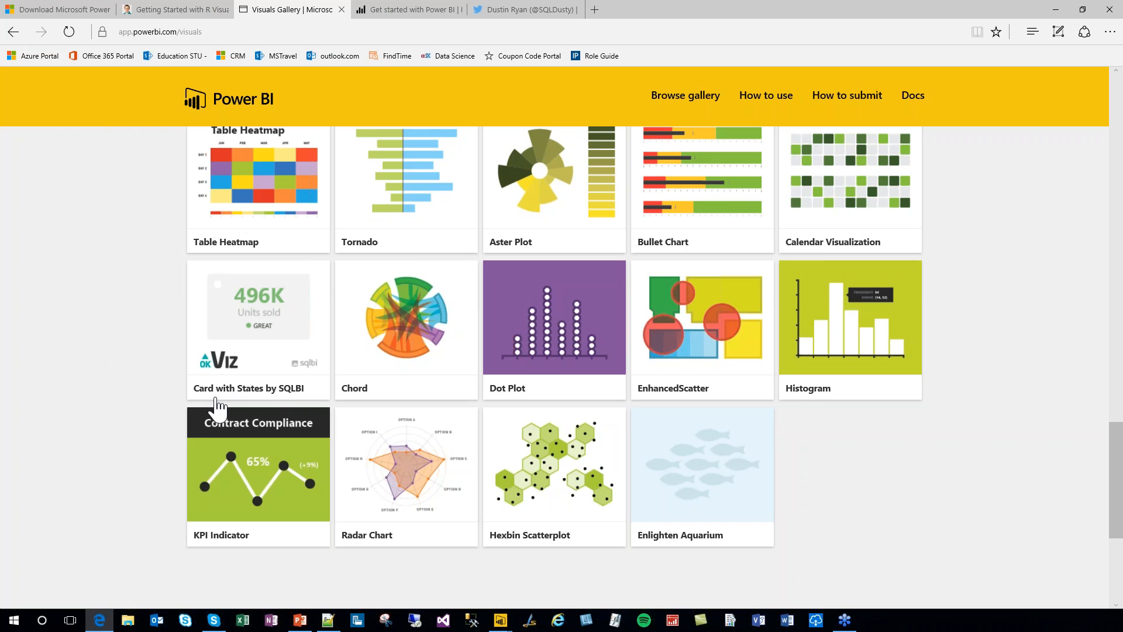
pyautogui.scroll(3, 220, 404)
pyautogui.scroll(-3, 220, 406)
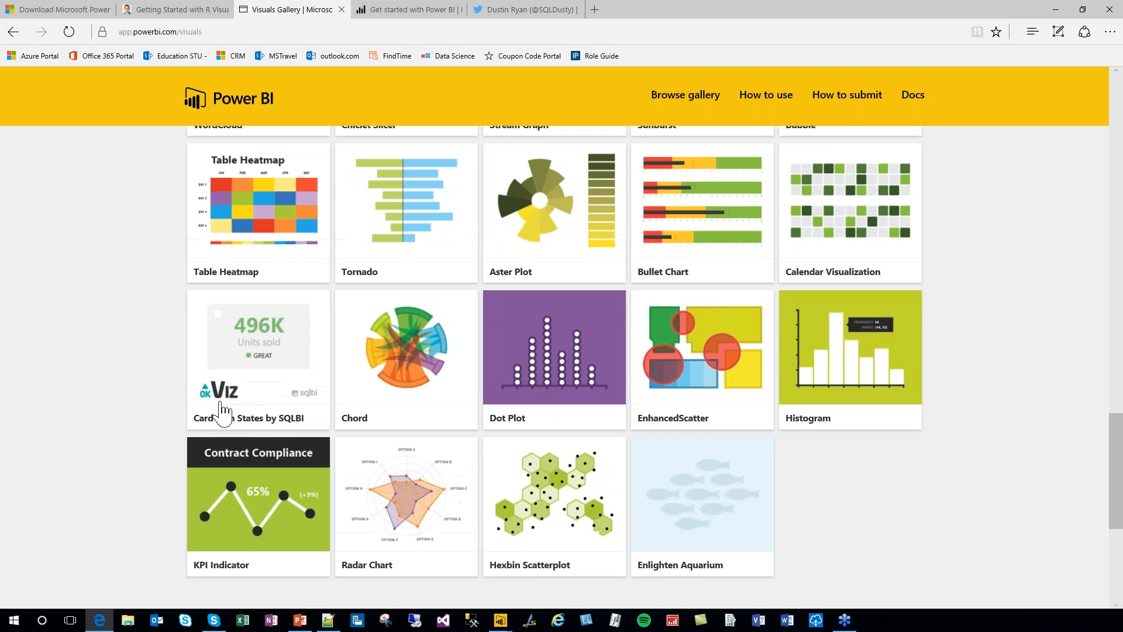
pyautogui.click(706, 461)
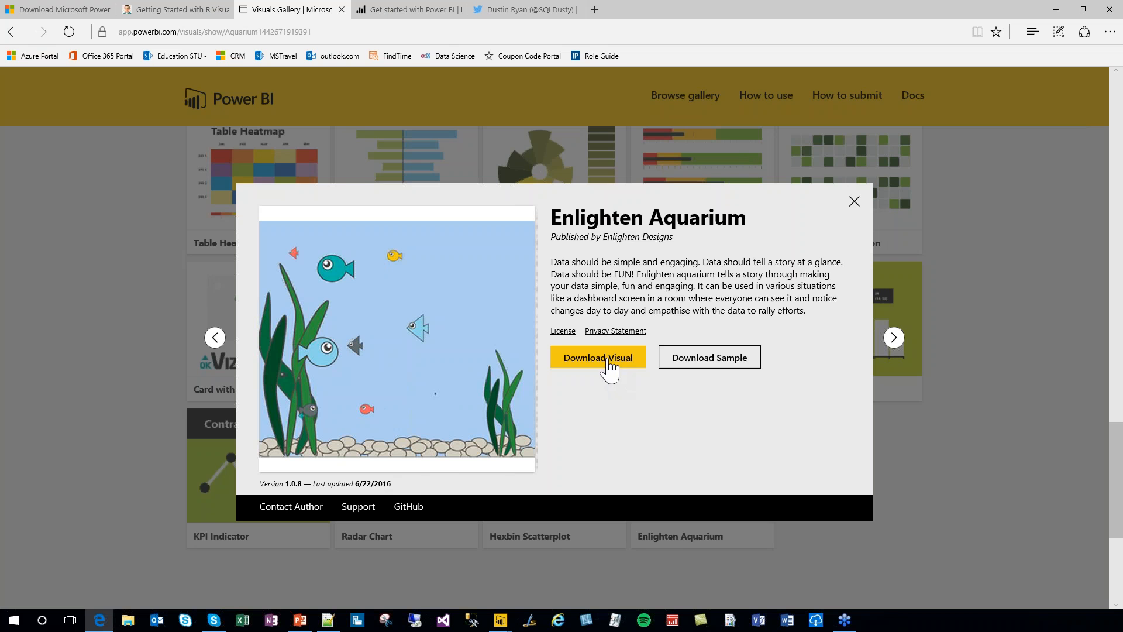
pyautogui.click(854, 201)
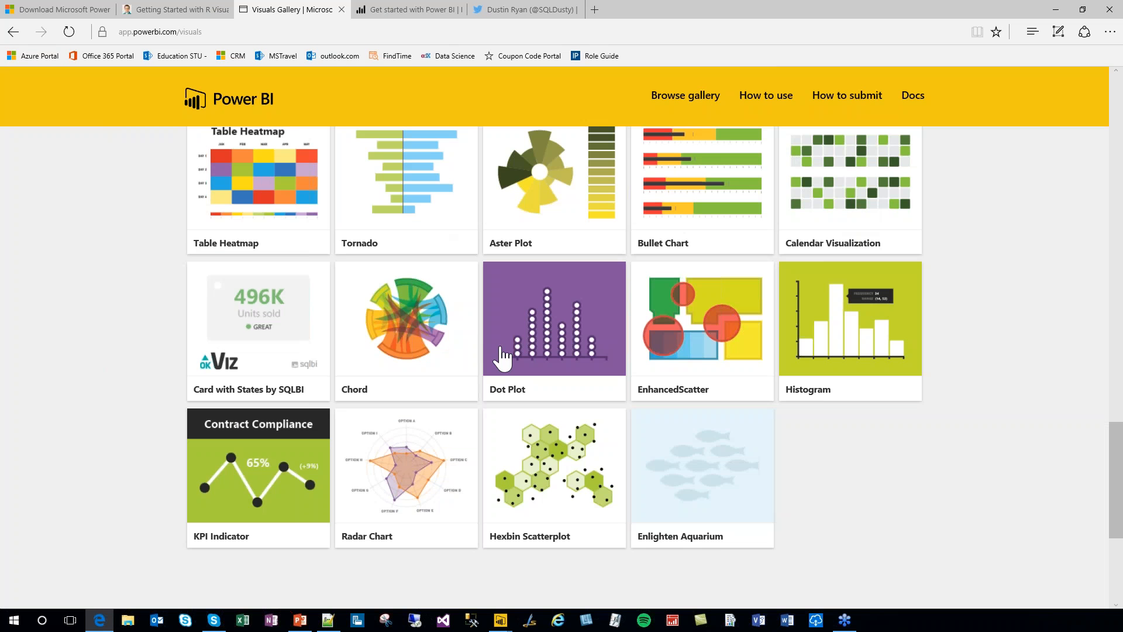
# Switch back to the Untitled Power BI Desktop report and import the custom visual BoxWhisker(JanPieter).pbiviz from the Power BI Visuals folder in Downloads.
pyautogui.moveTo(502, 620)
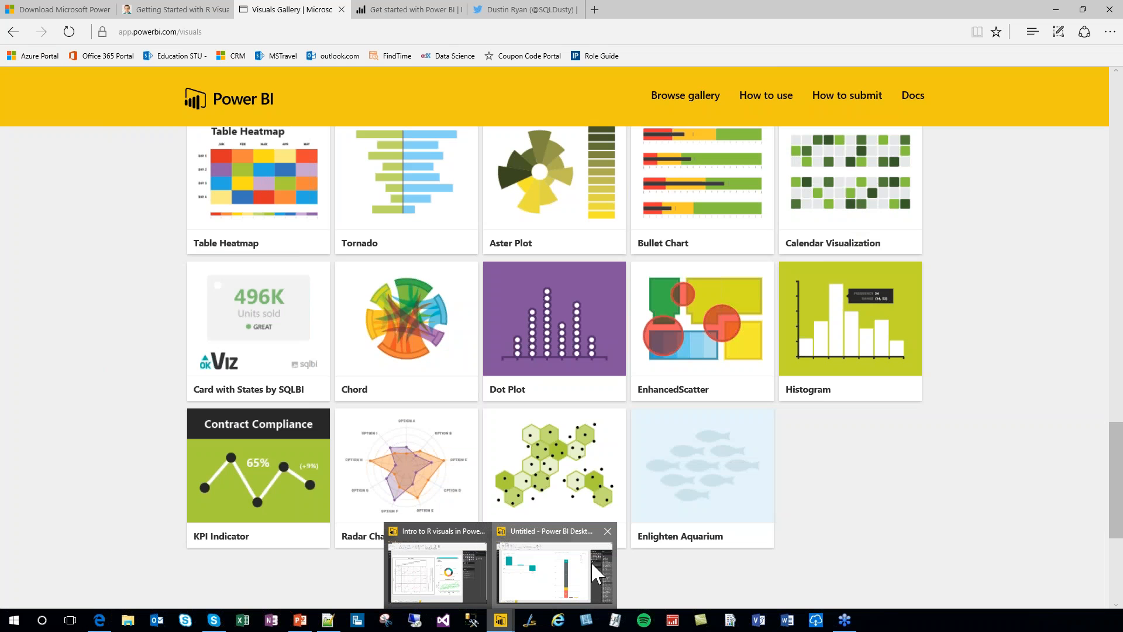
pyautogui.click(591, 557)
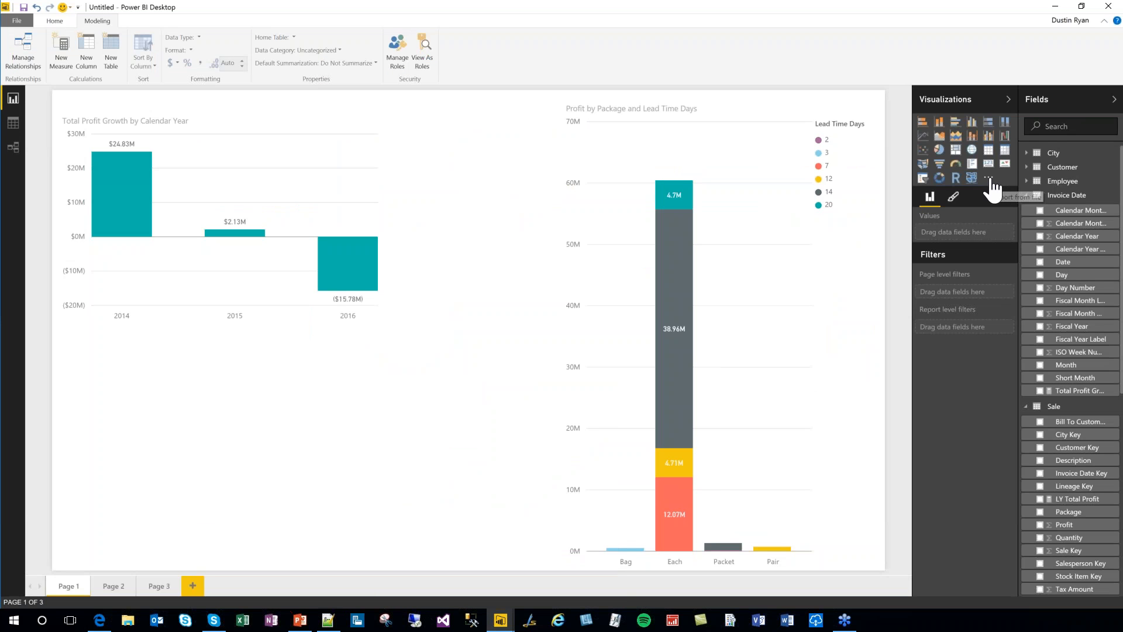
pyautogui.click(989, 179)
pyautogui.click(1005, 192)
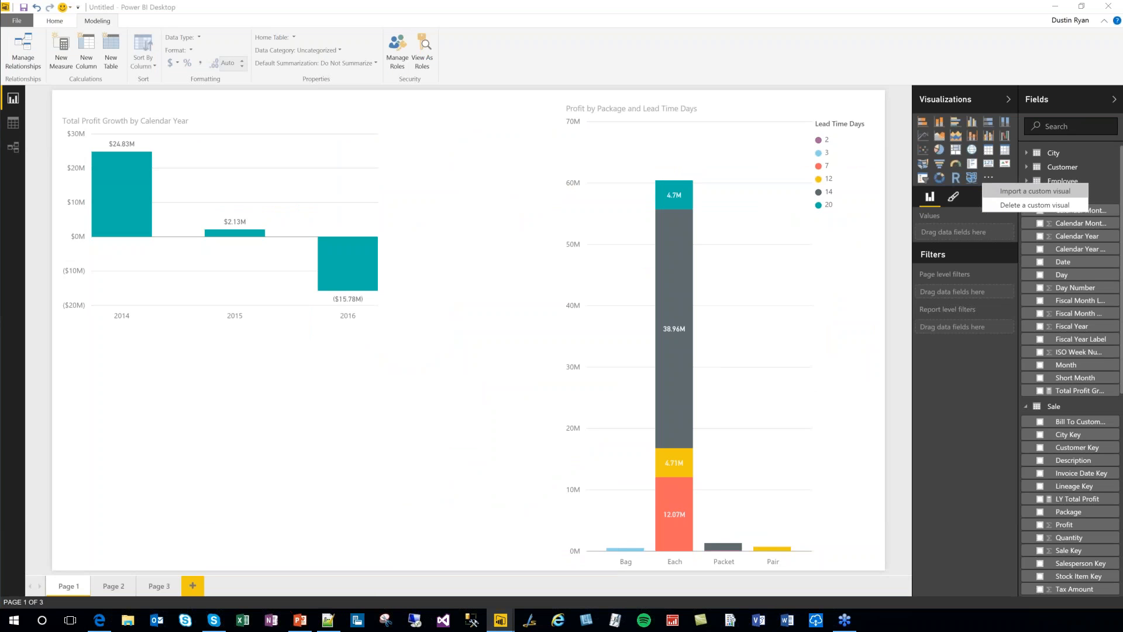
pyautogui.scroll(-4, 88, 380)
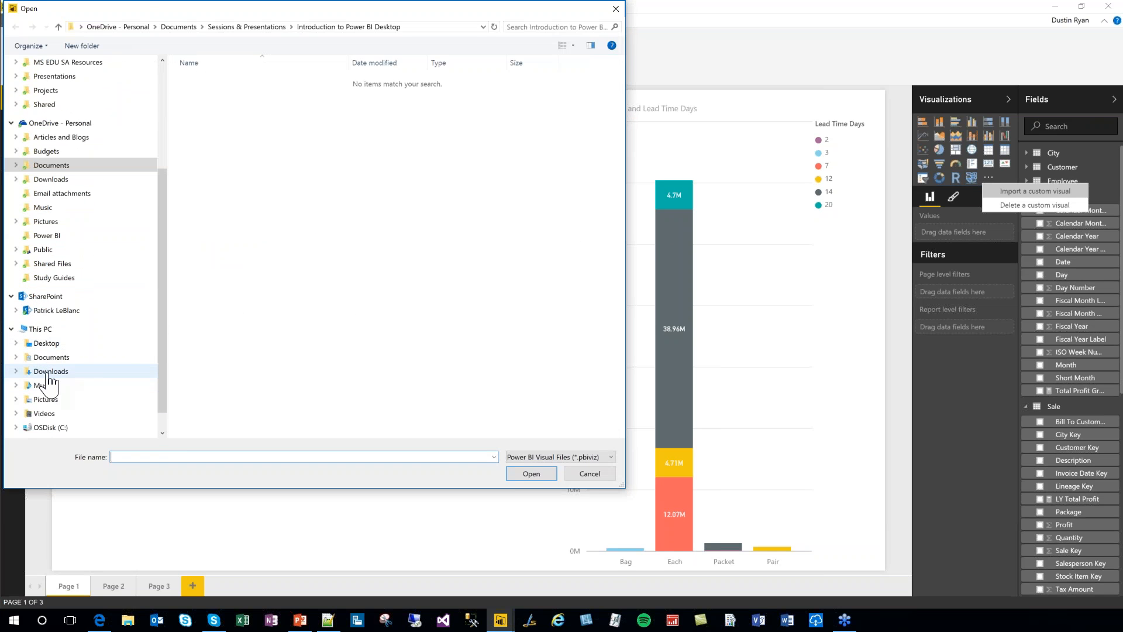
pyautogui.click(50, 373)
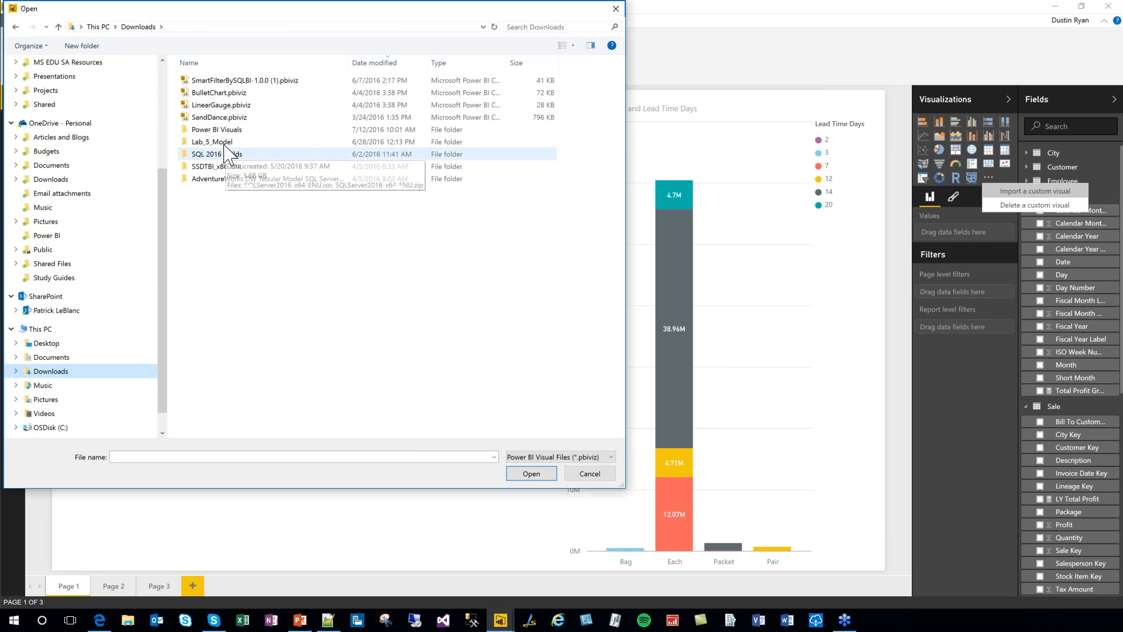
pyautogui.doubleClick(222, 130)
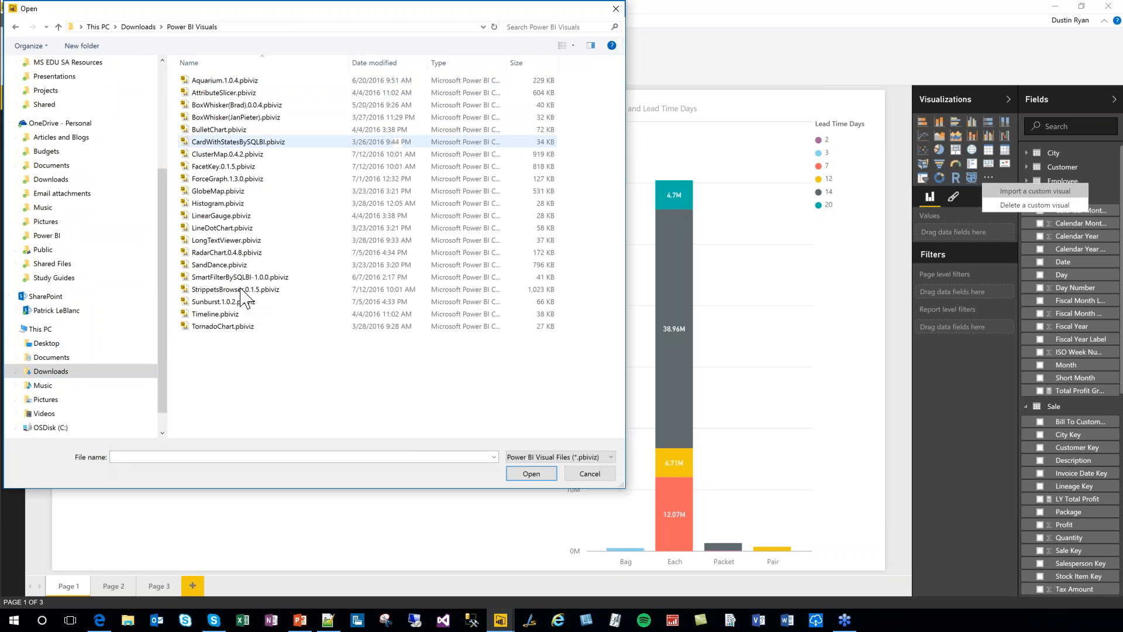
pyautogui.click(227, 117)
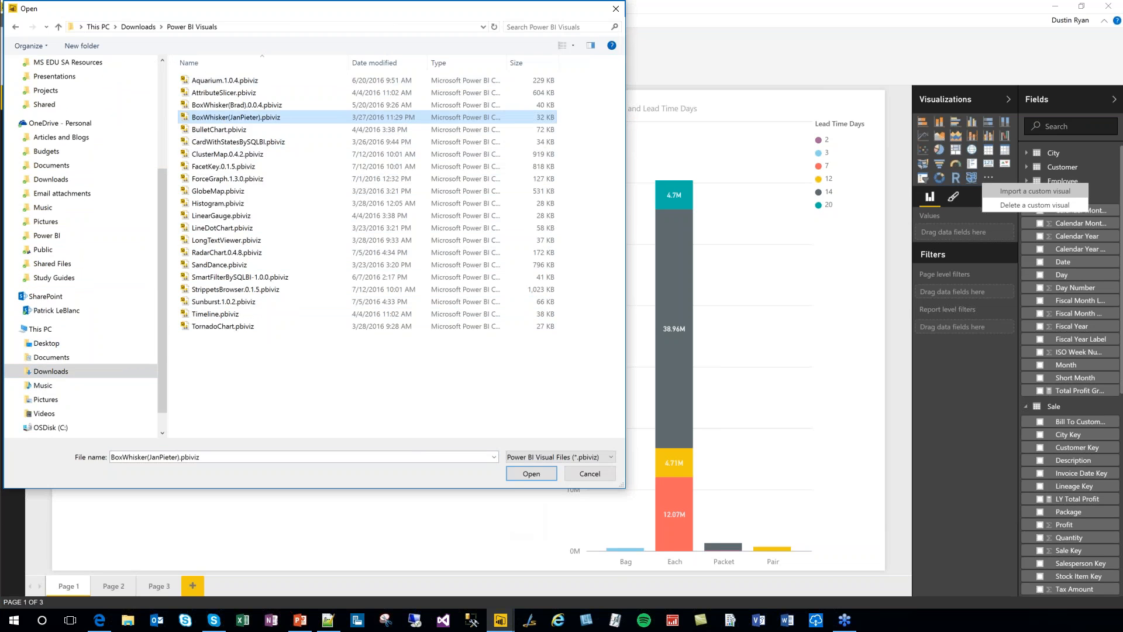
pyautogui.click(532, 473)
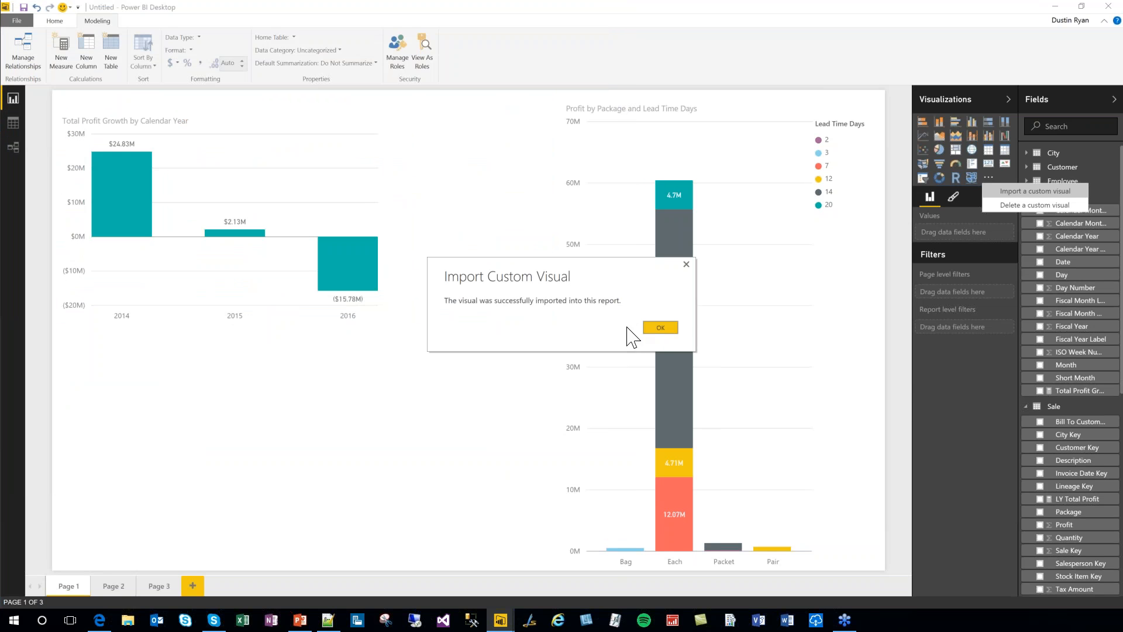
pyautogui.click(661, 327)
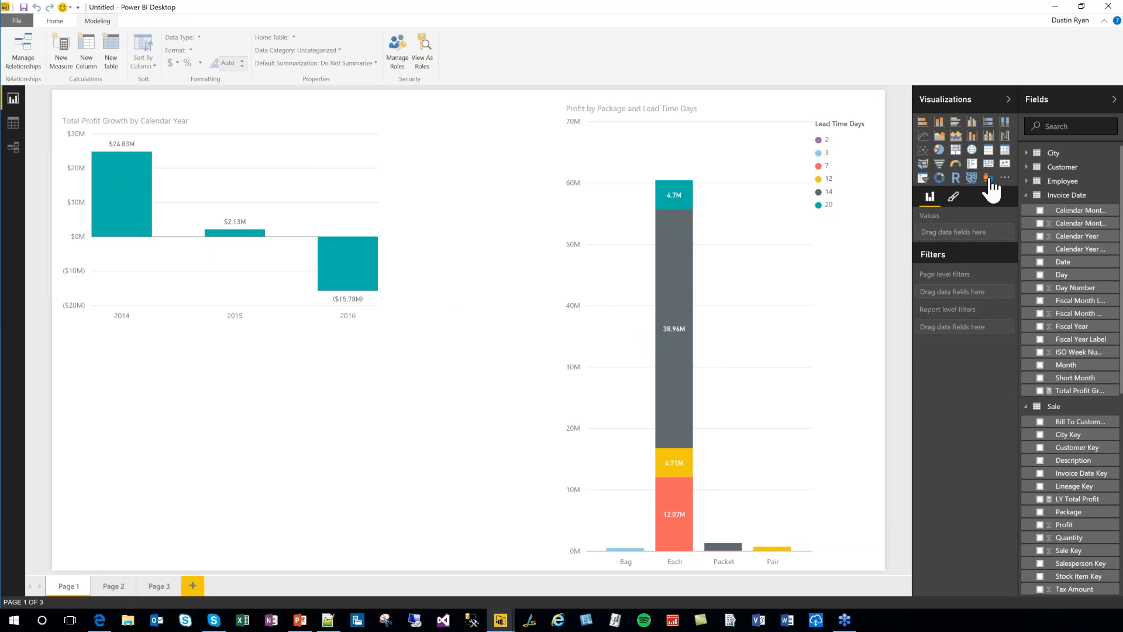
# Add the box and whisker visual below the Total Profit Growth chart, with WWI Invoice ID as Samples and Total Profit as Values.
pyautogui.moveTo(243, 520); pyautogui.dragTo(393, 568)
pyautogui.scroll(-10, 1115, 412)
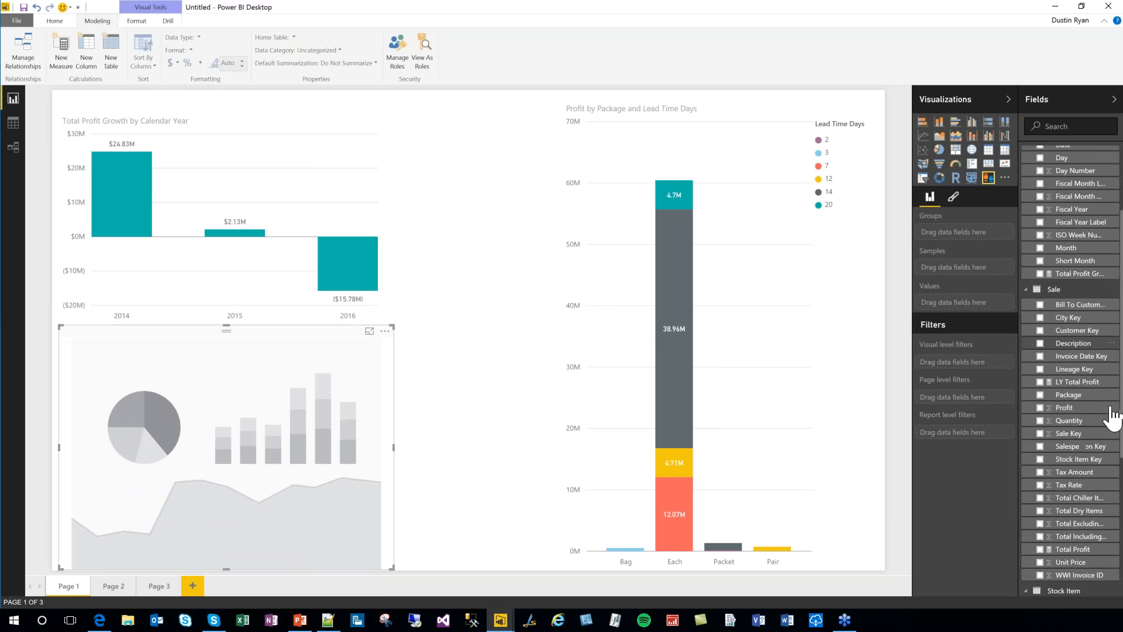
pyautogui.moveTo(1079, 399); pyautogui.dragTo(959, 269)
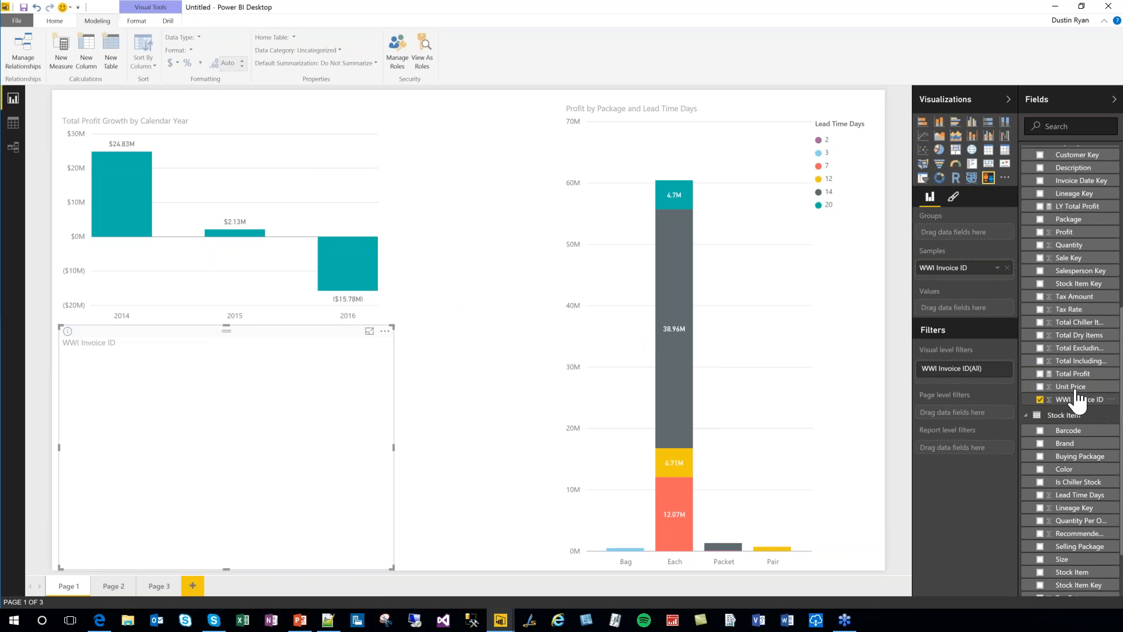
pyautogui.moveTo(1076, 375); pyautogui.dragTo(962, 309)
pyautogui.scroll(4, 1092, 328)
pyautogui.moveTo(1092, 343); pyautogui.dragTo(918, 236)
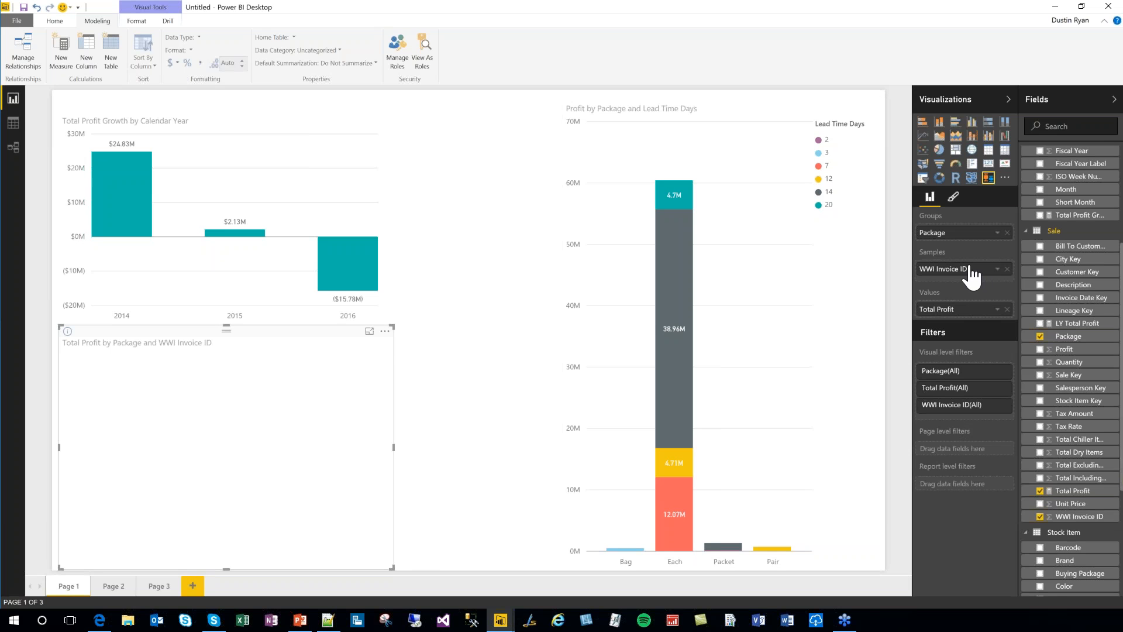
pyautogui.click(1007, 233)
# Group the box and whisker visual by Calendar Year from the Invoice Date table and make the visual less than half as wide.
pyautogui.scroll(5, 1048, 281)
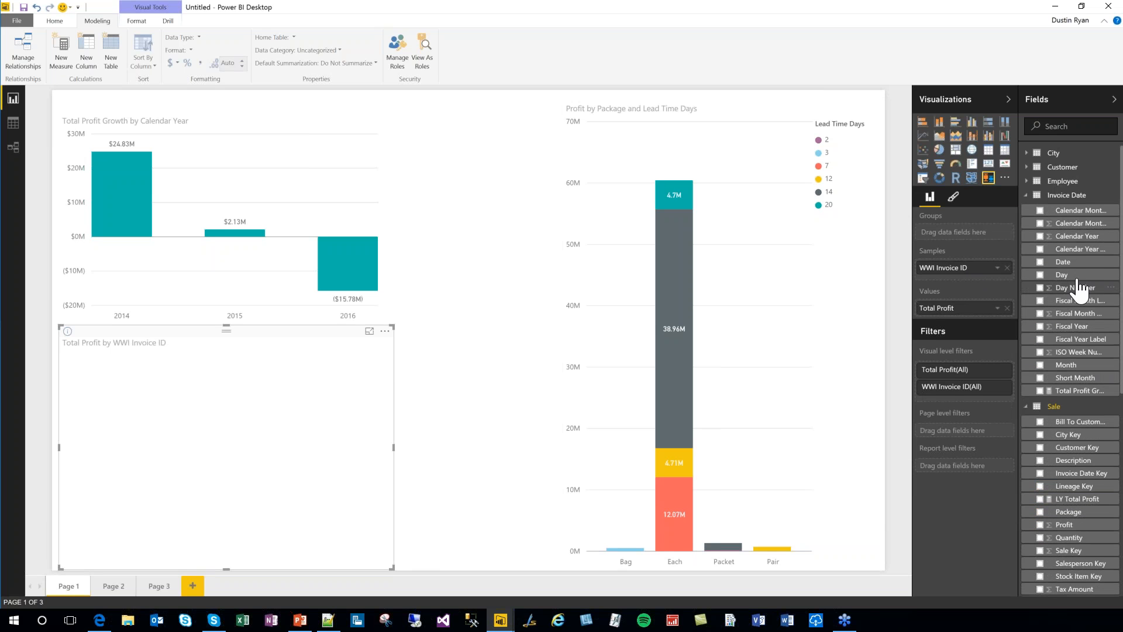
pyautogui.moveTo(1051, 237); pyautogui.dragTo(965, 237)
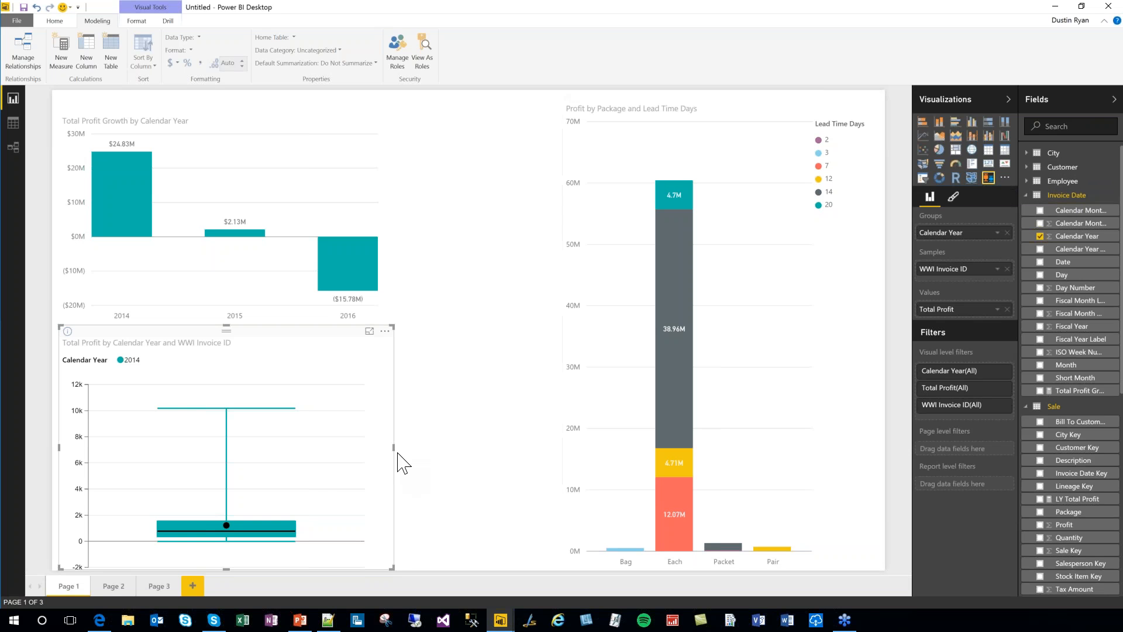
pyautogui.click(418, 460)
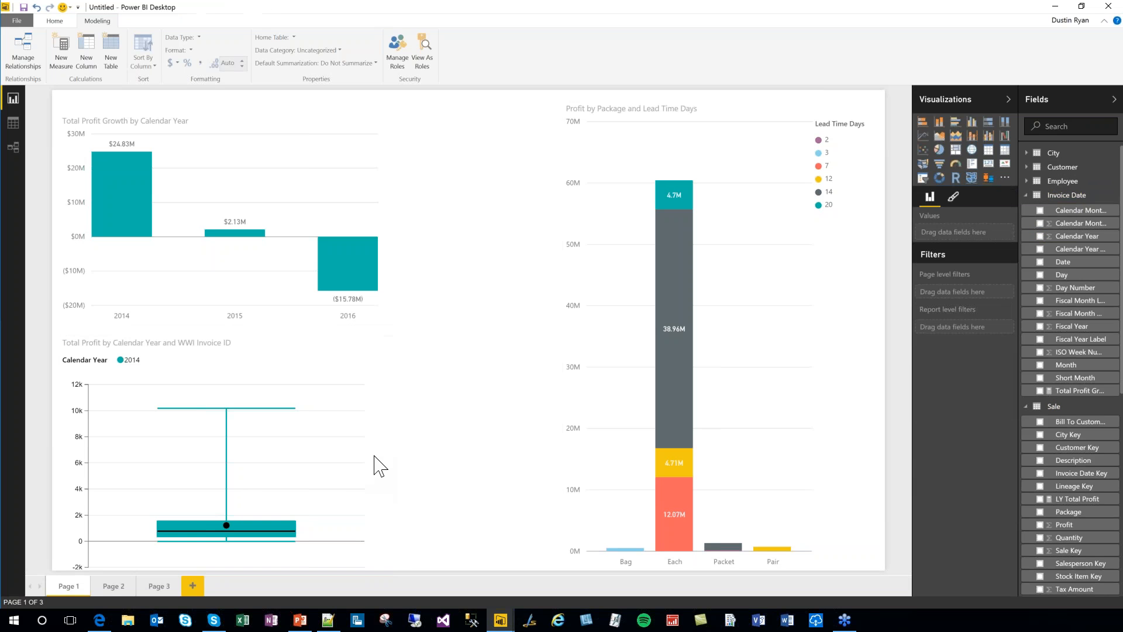
pyautogui.click(397, 466)
pyautogui.moveTo(394, 446); pyautogui.dragTo(199, 476)
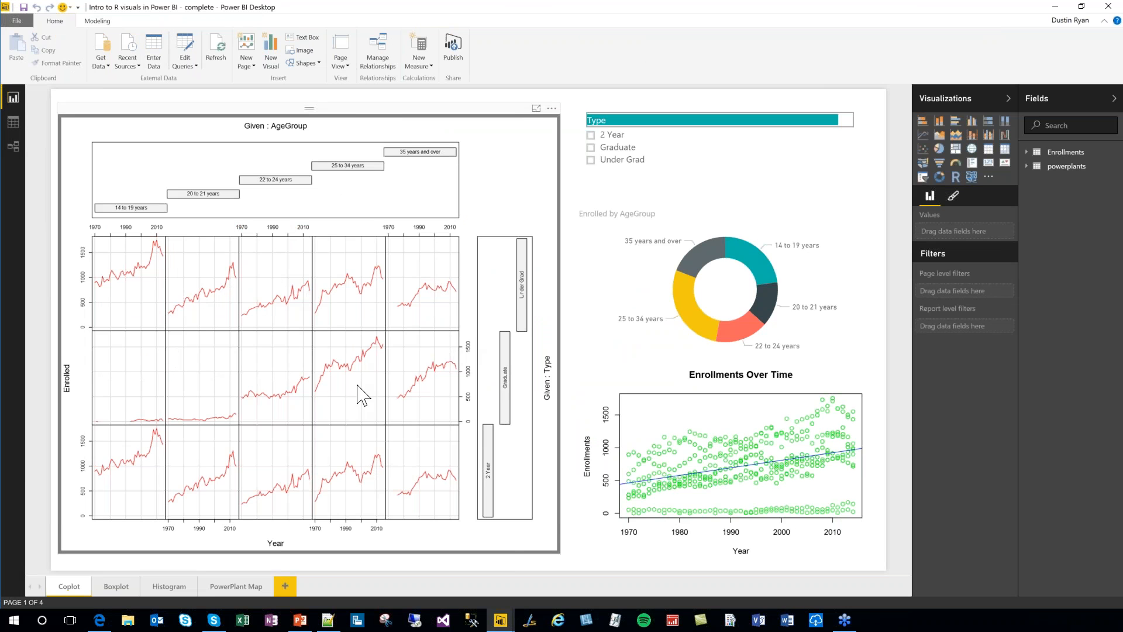
# In the Intro to R visuals report, select the AgeGroup coplot R visual and examine its R script.
pyautogui.click(390, 136)
pyautogui.moveTo(41, 510); pyautogui.dragTo(670, 526)
pyautogui.click(885, 419)
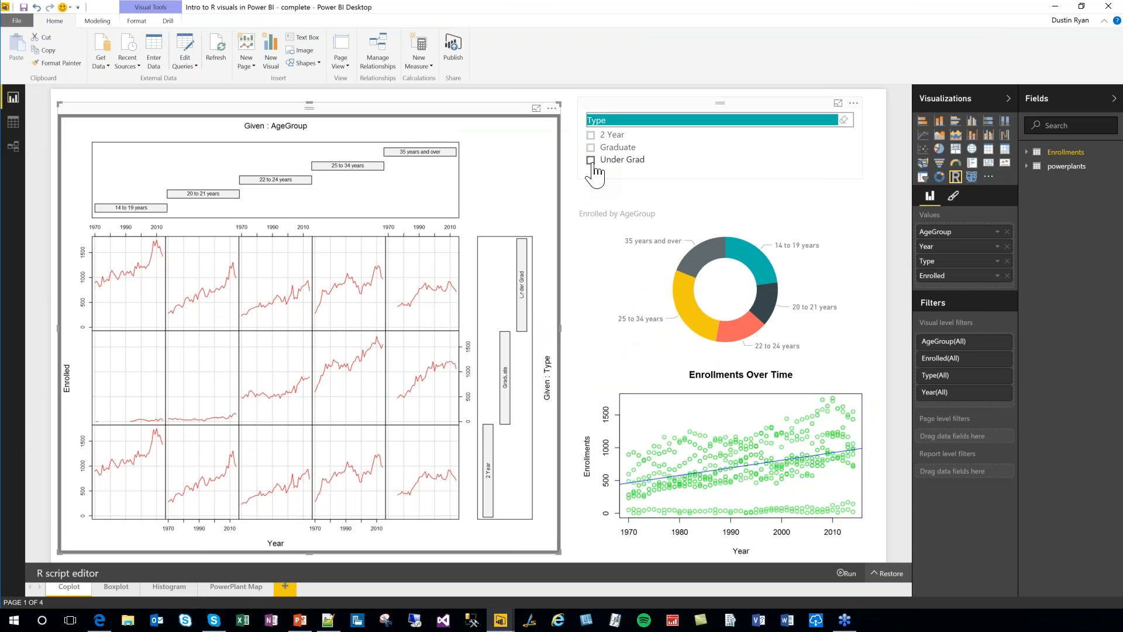
# Filter Type to Under Grad, highlight the 25 to 34 years slice of the donut chart, and add Graduate and 2 Year to the filter.
pyautogui.click(592, 162)
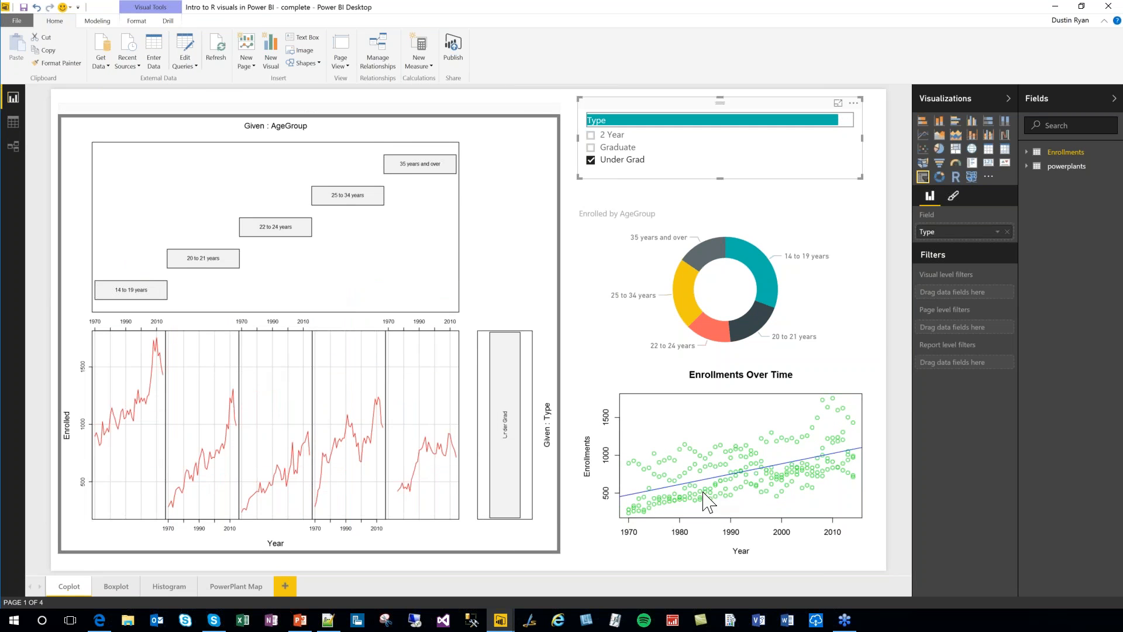
pyautogui.click(681, 288)
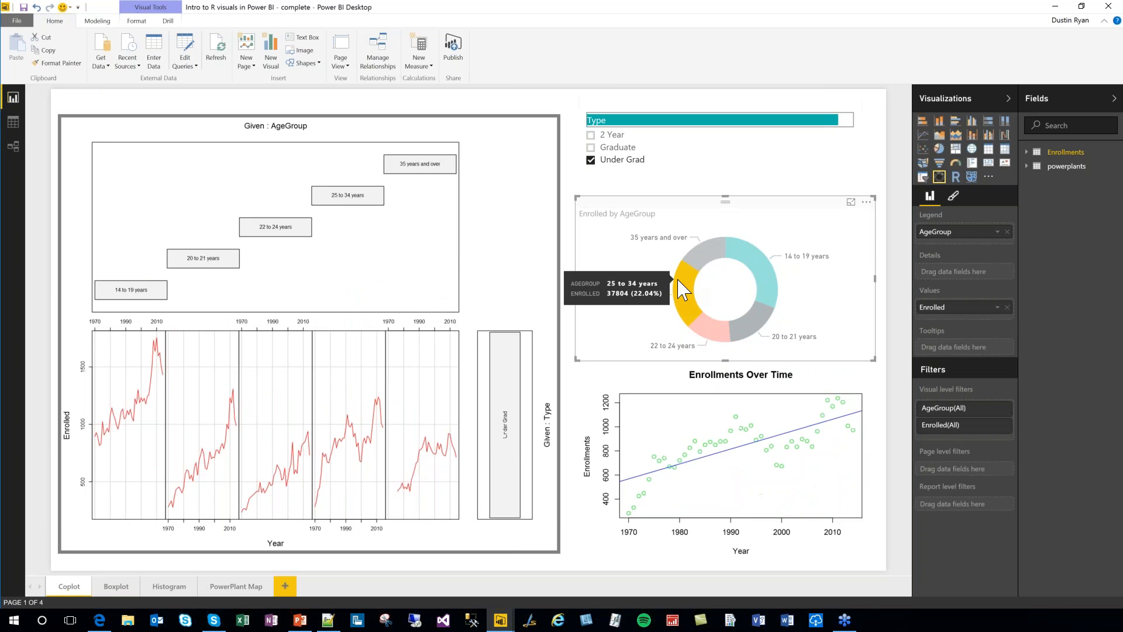
pyautogui.click(590, 148)
pyautogui.click(591, 136)
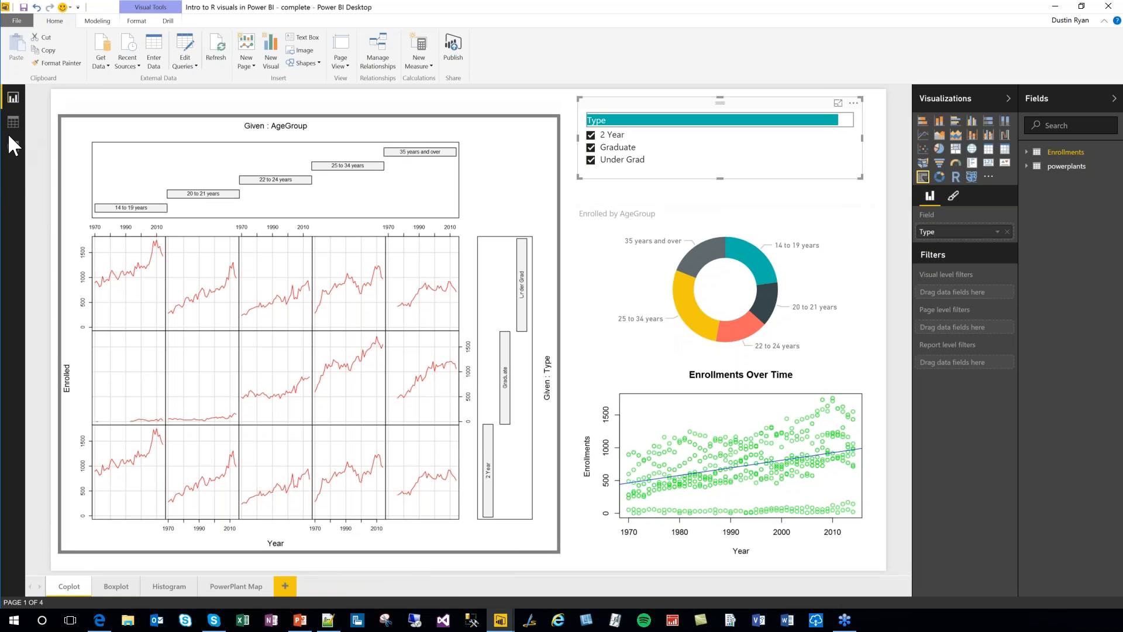
# Switch back to the Untitled report, widen the field list and create a new hierarchy from Calendar Year in the Invoice Date table.
pyautogui.moveTo(500, 620)
pyautogui.click(561, 565)
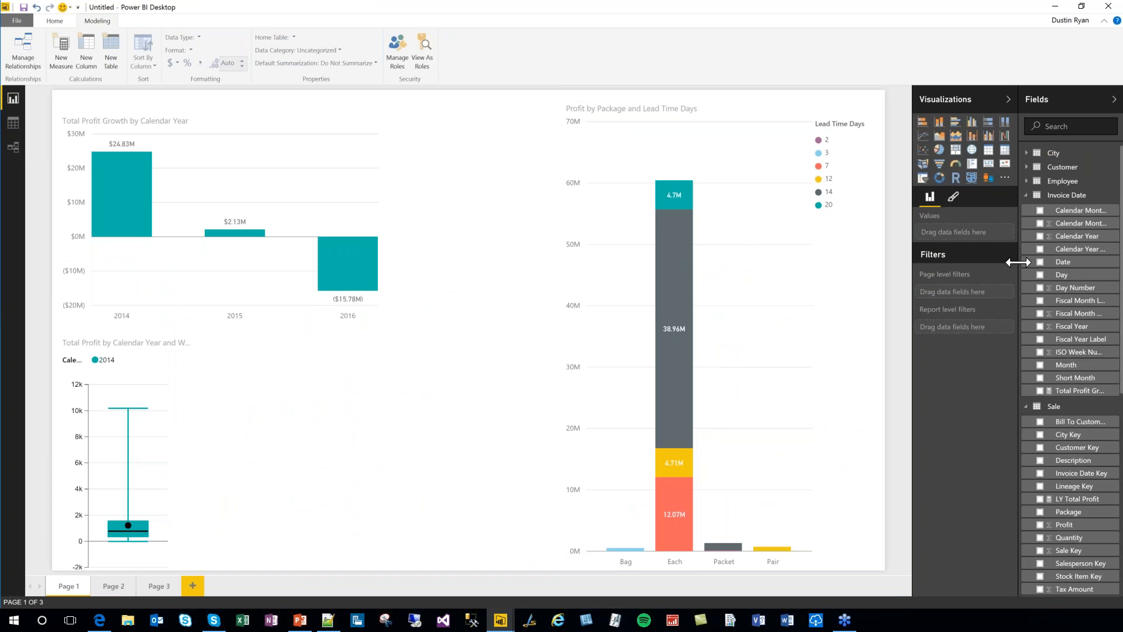
pyautogui.moveTo(996, 259); pyautogui.dragTo(989, 259)
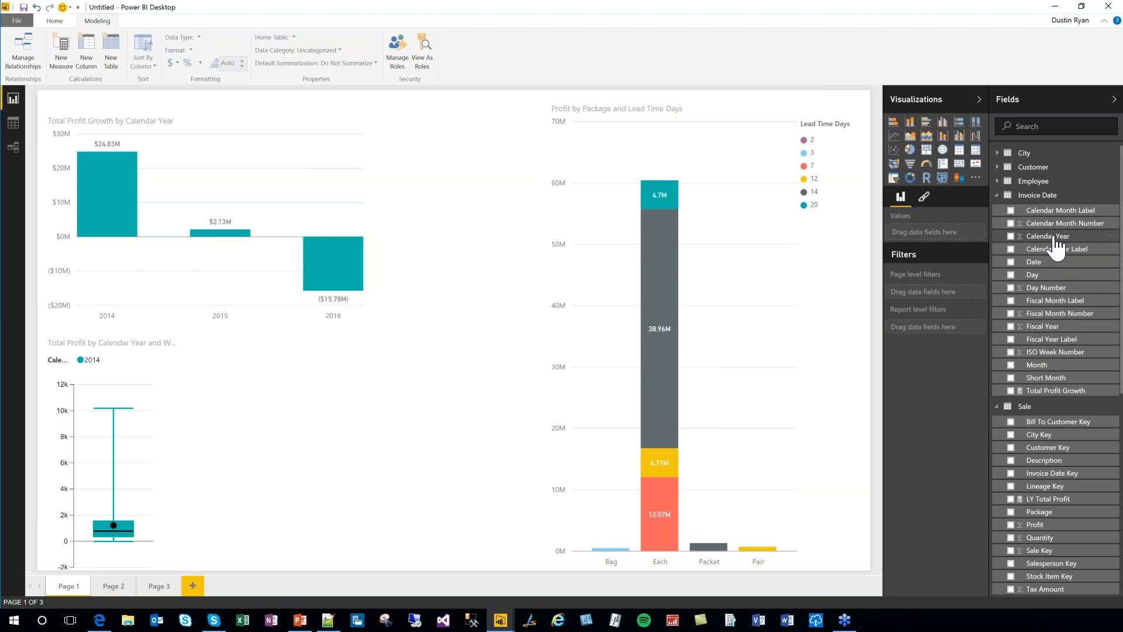
pyautogui.rightClick(1055, 240)
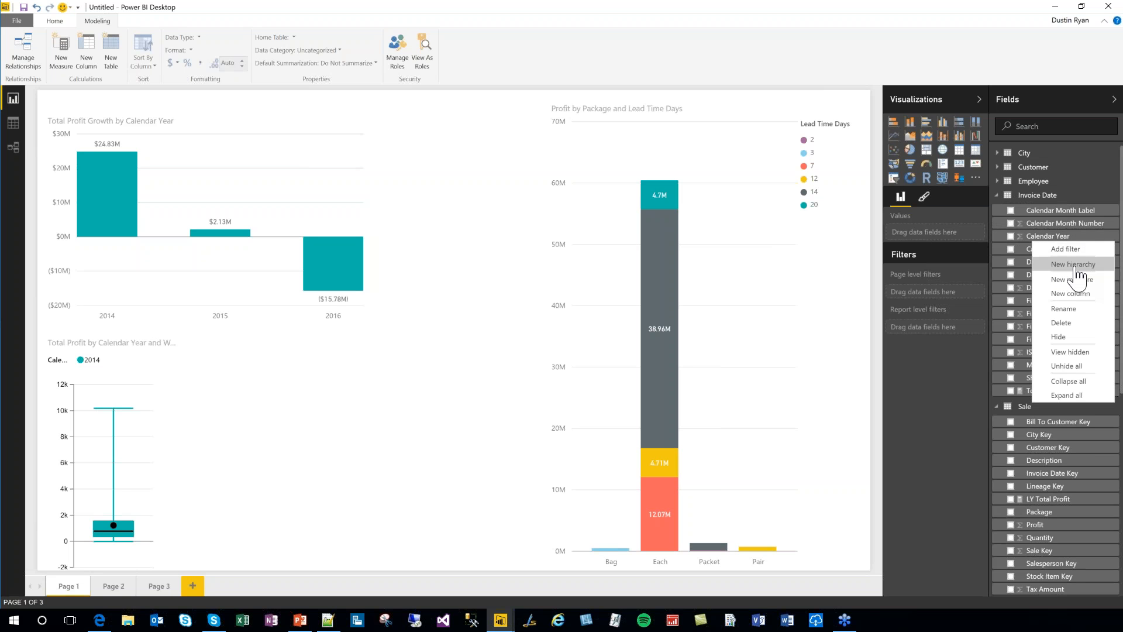
pyautogui.click(1076, 268)
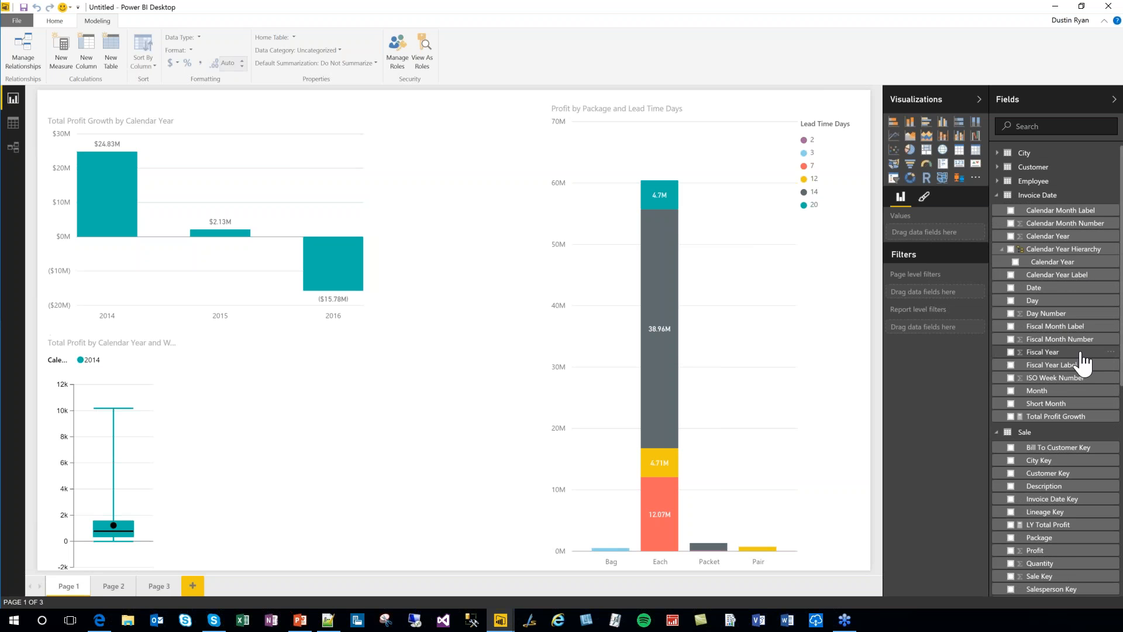
# Add Calendar Month Number and Day Number to the Calendar Year Hierarchy in the Invoice Date table.
pyautogui.rightClick(1067, 224)
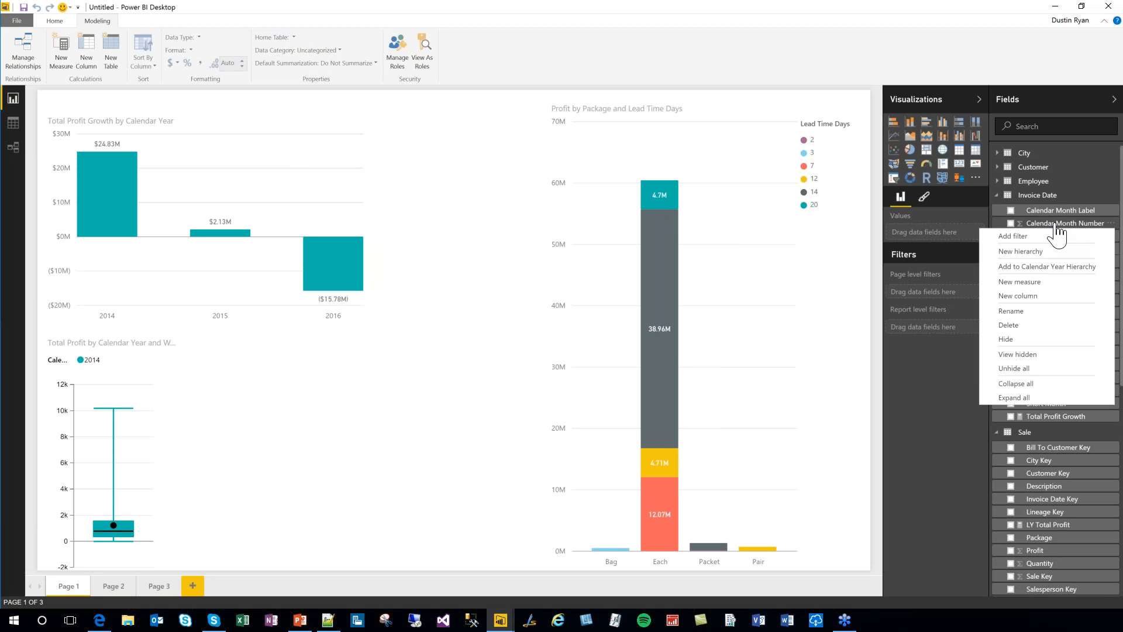
pyautogui.click(1058, 269)
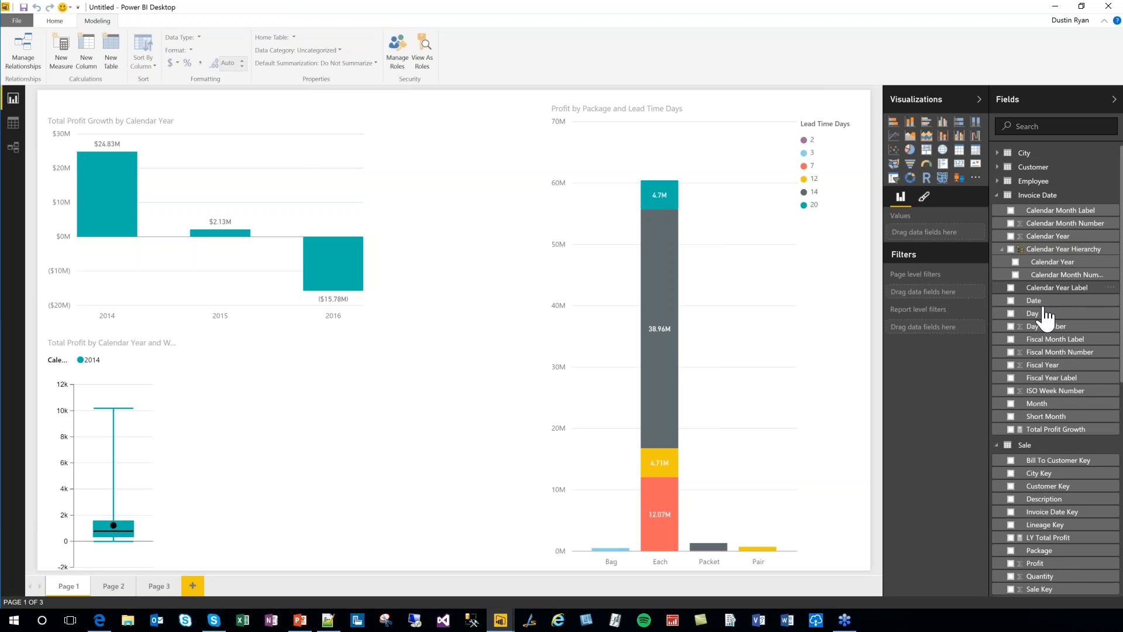
pyautogui.rightClick(1045, 328)
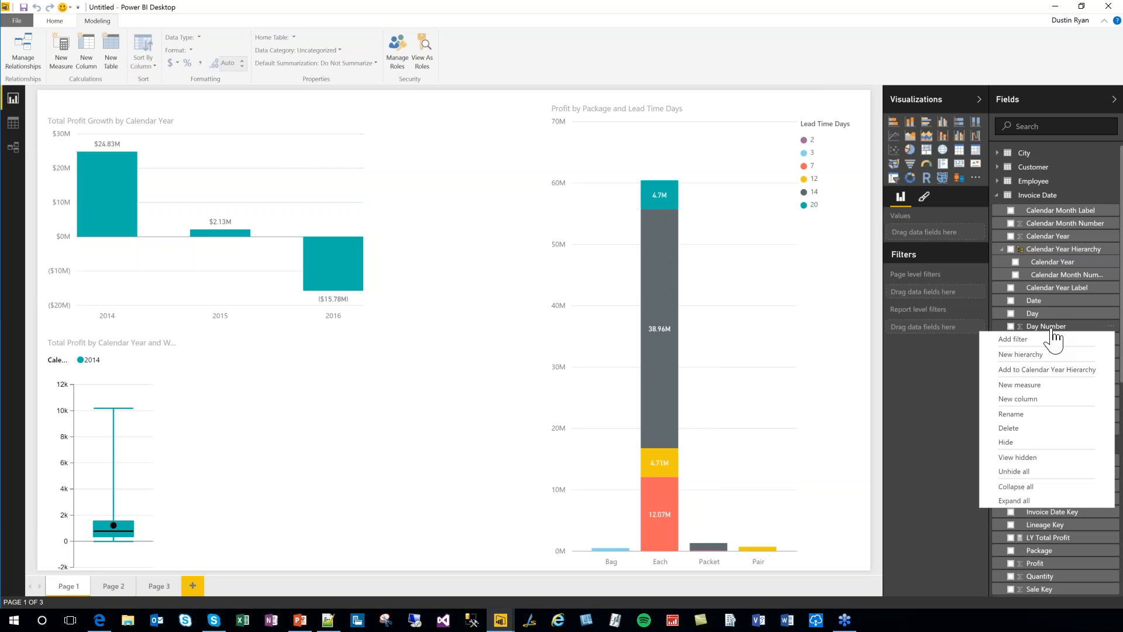
pyautogui.click(1042, 371)
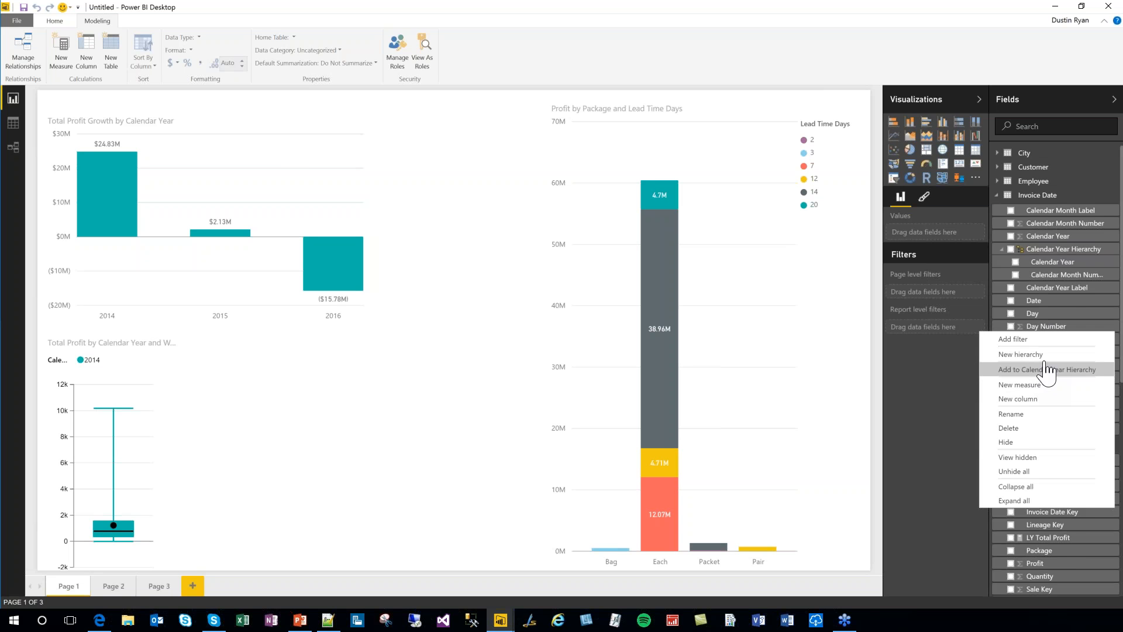
# Rename the Calendar Year Hierarchy to Calendar Hierarchy.
pyautogui.rightClick(1066, 257)
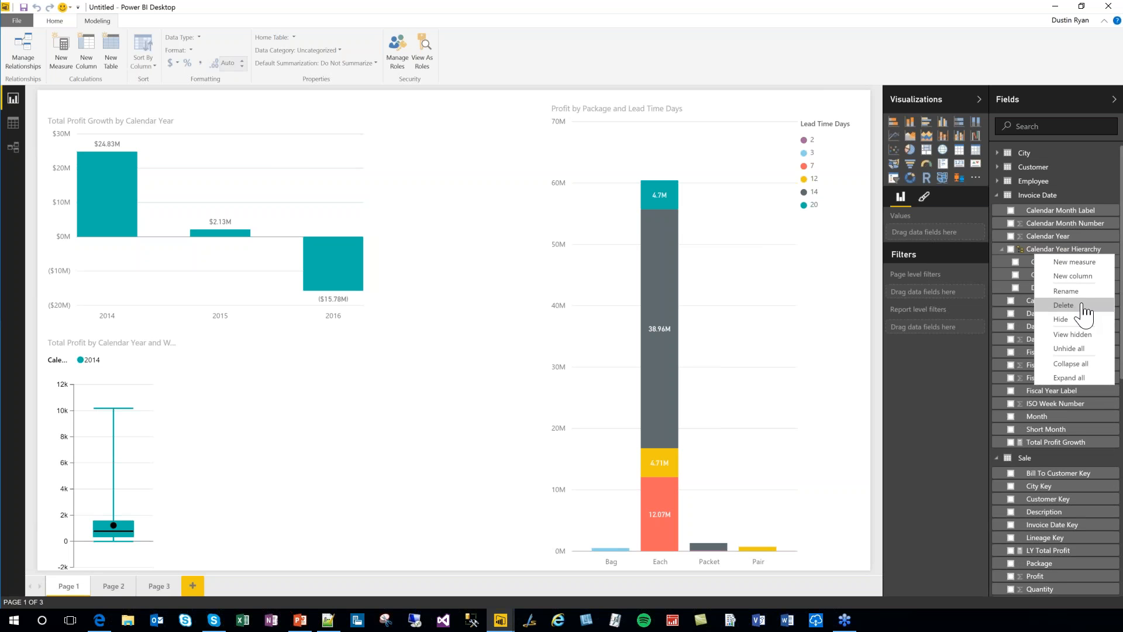
pyautogui.click(1066, 291)
pyautogui.click(1070, 249)
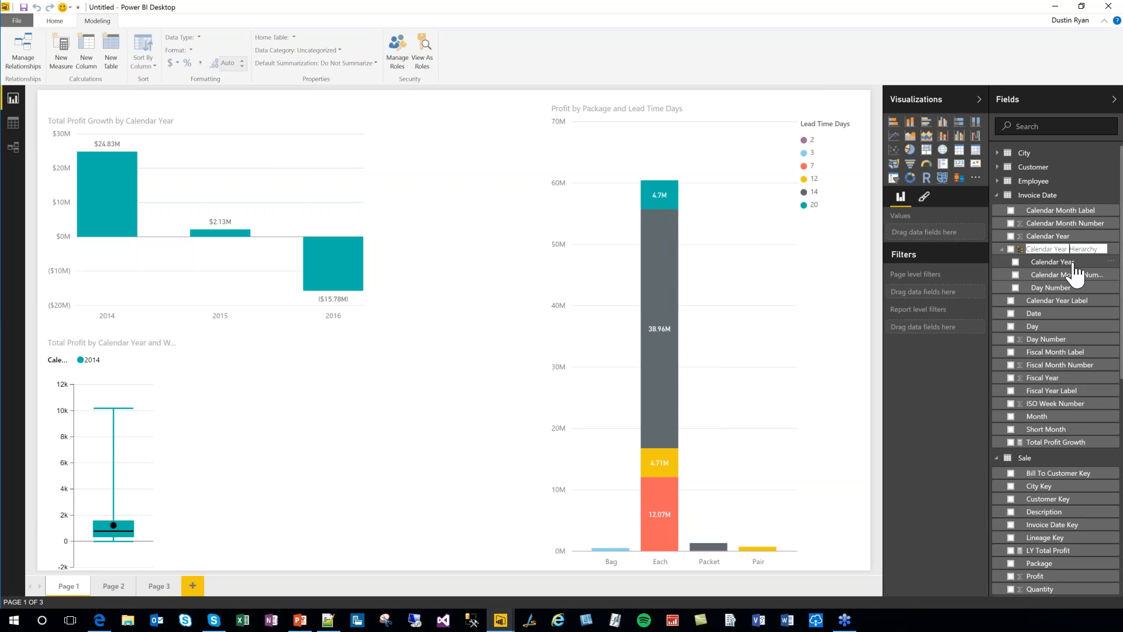
pyautogui.press('BackSpace')
pyautogui.press('BackSpace')
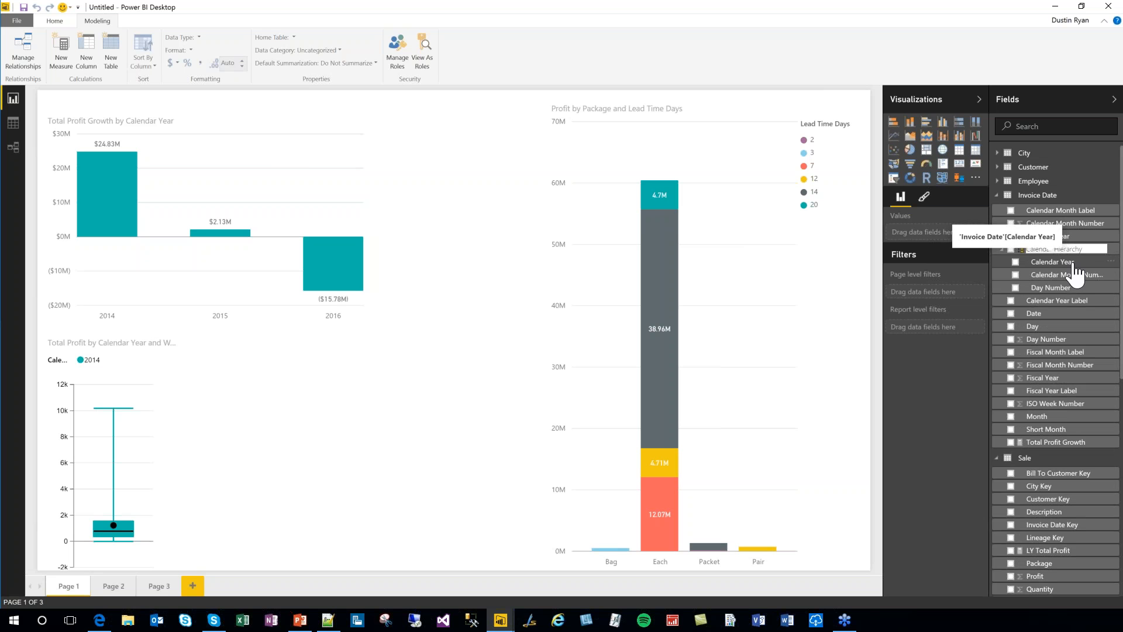
pyautogui.press('Return')
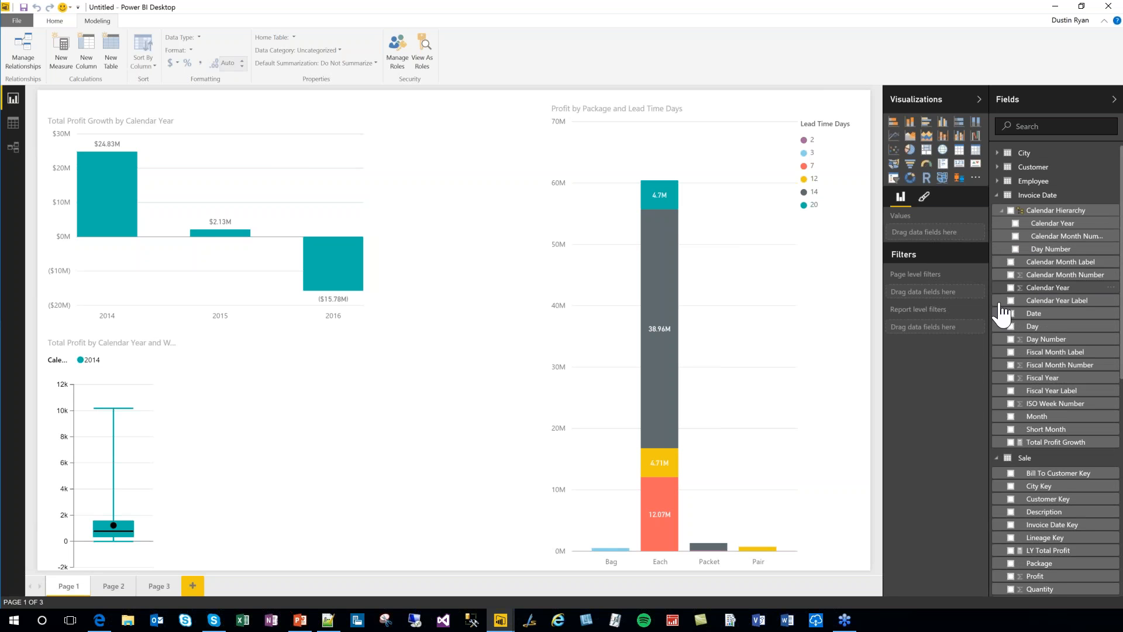
# Create a column chart of Total Profit by Calendar Hierarchy and enlarge it to fill the space beside the box and whisker visual.
pyautogui.click(1011, 211)
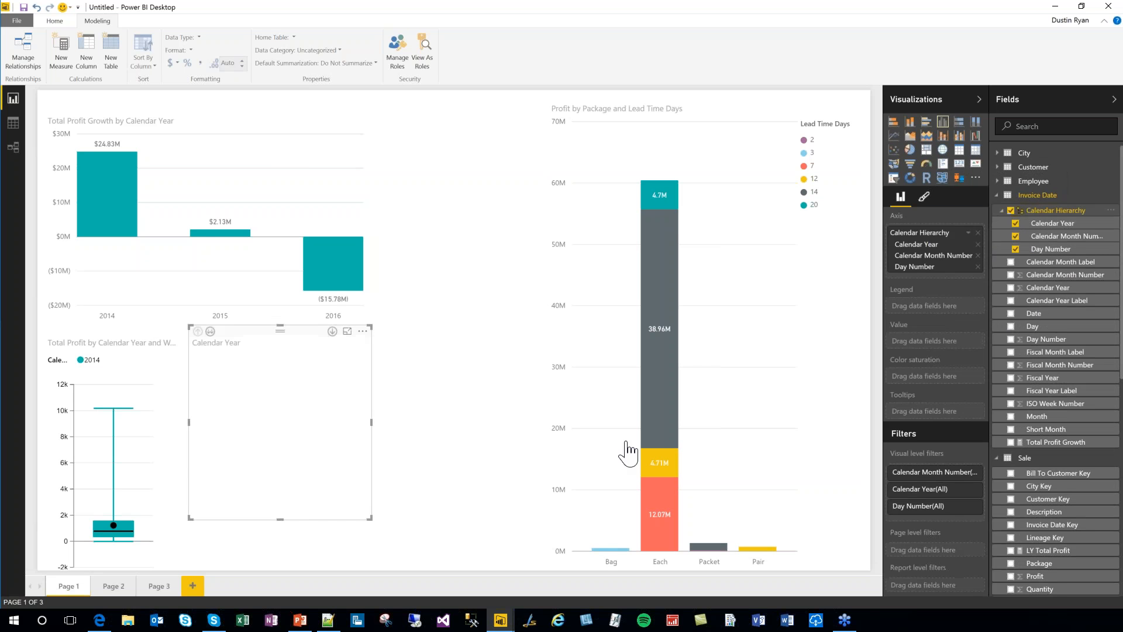
pyautogui.click(521, 562)
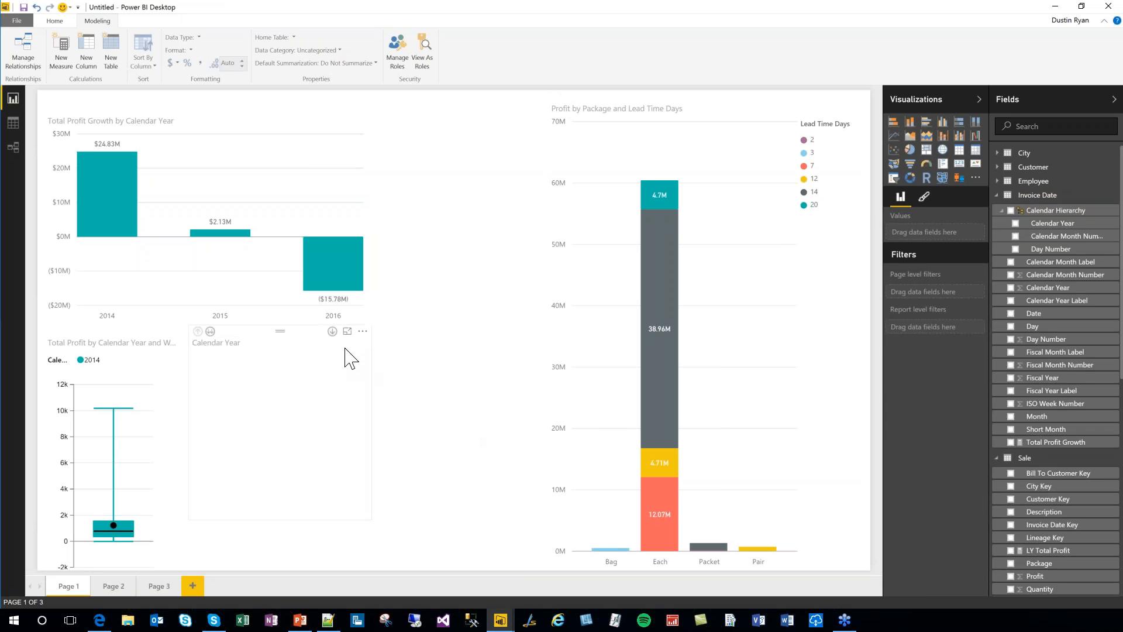
pyautogui.click(342, 430)
pyautogui.moveTo(370, 517); pyautogui.dragTo(518, 566)
pyautogui.scroll(-4, 1053, 453)
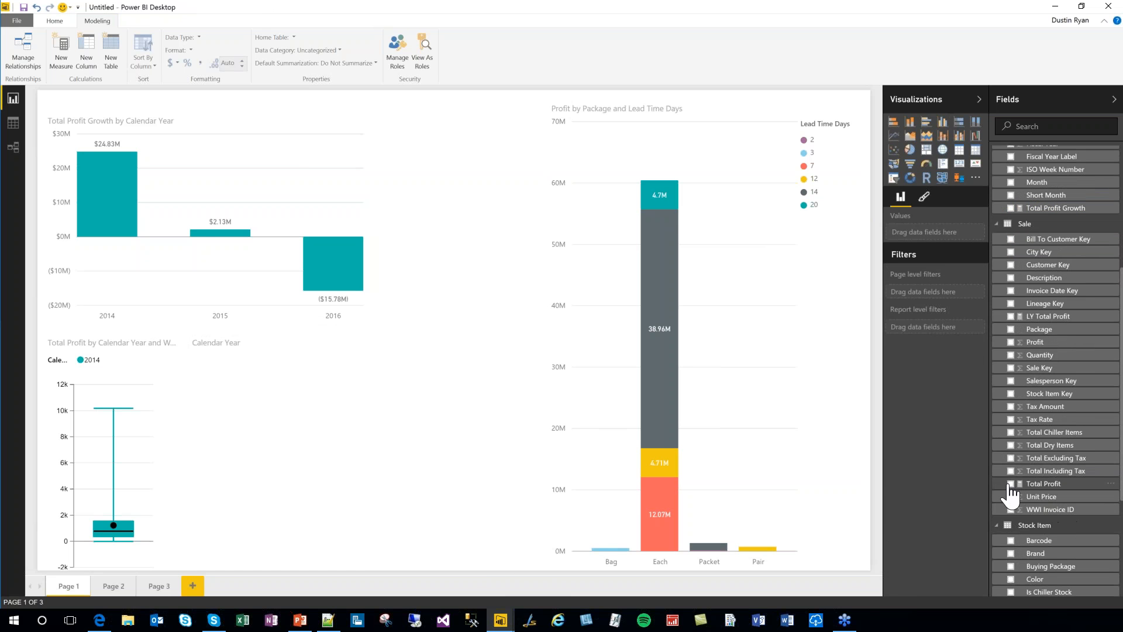
pyautogui.click(1011, 484)
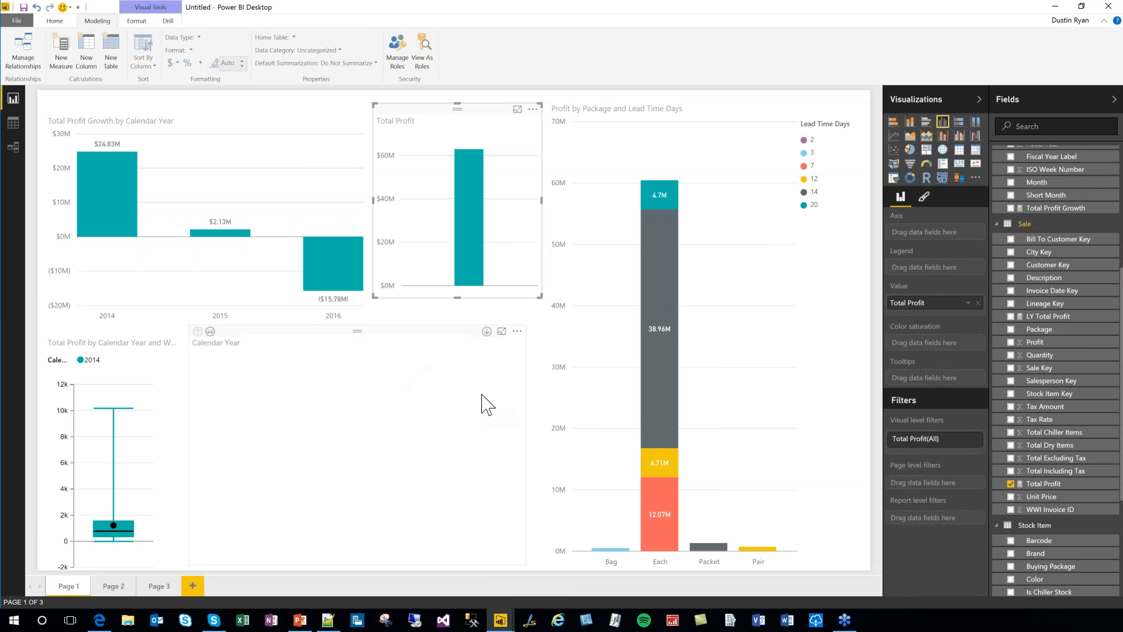
pyautogui.moveTo(1036, 484); pyautogui.dragTo(494, 494)
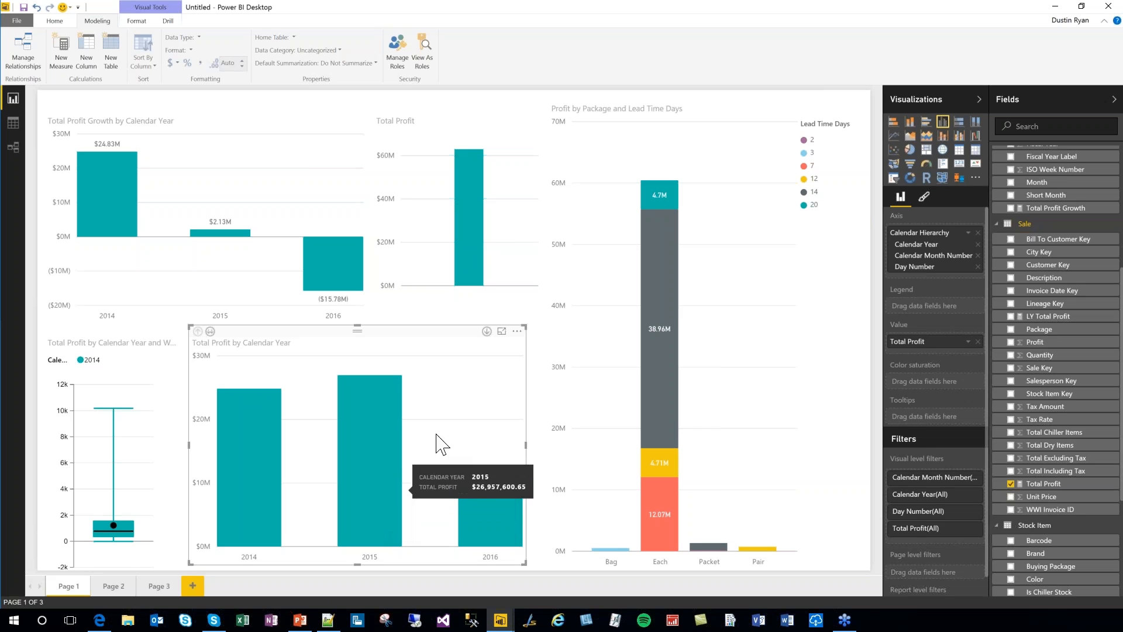
# Turn on drill mode for the Total Profit by Calendar Year chart, drill into 2015 and month 7, and return to the year level.
pyautogui.click(487, 331)
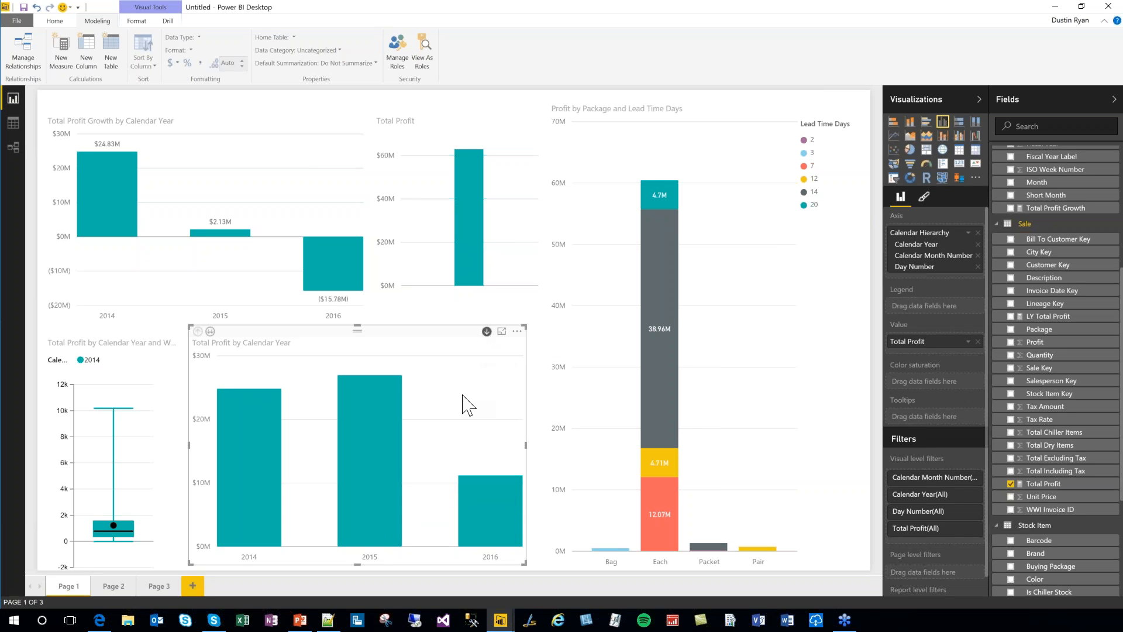
pyautogui.click(376, 420)
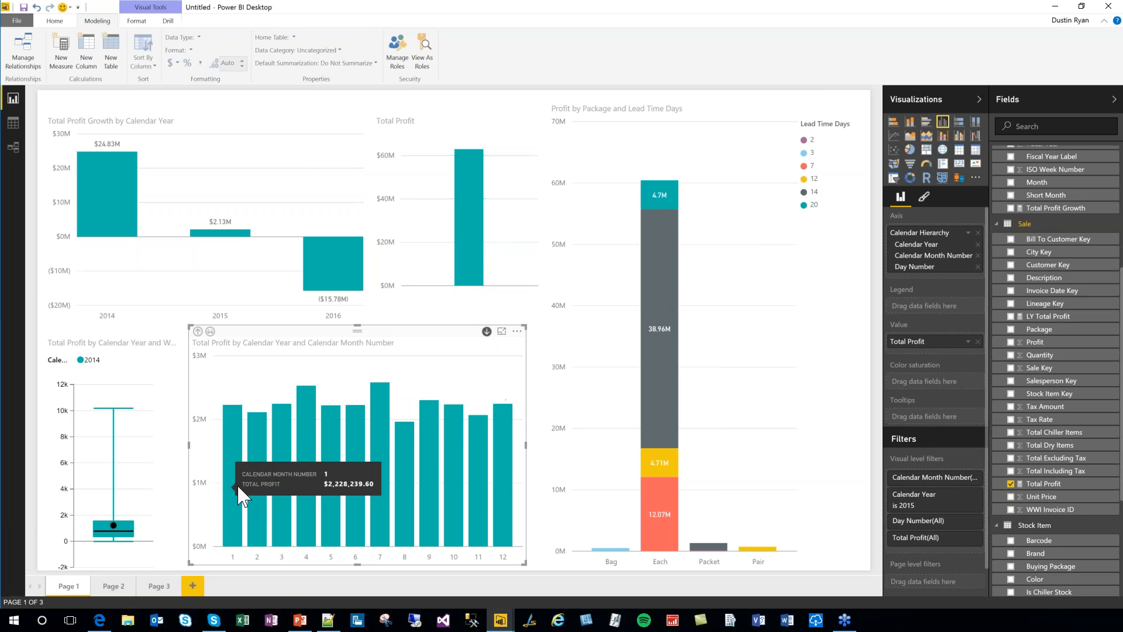
pyautogui.click(378, 449)
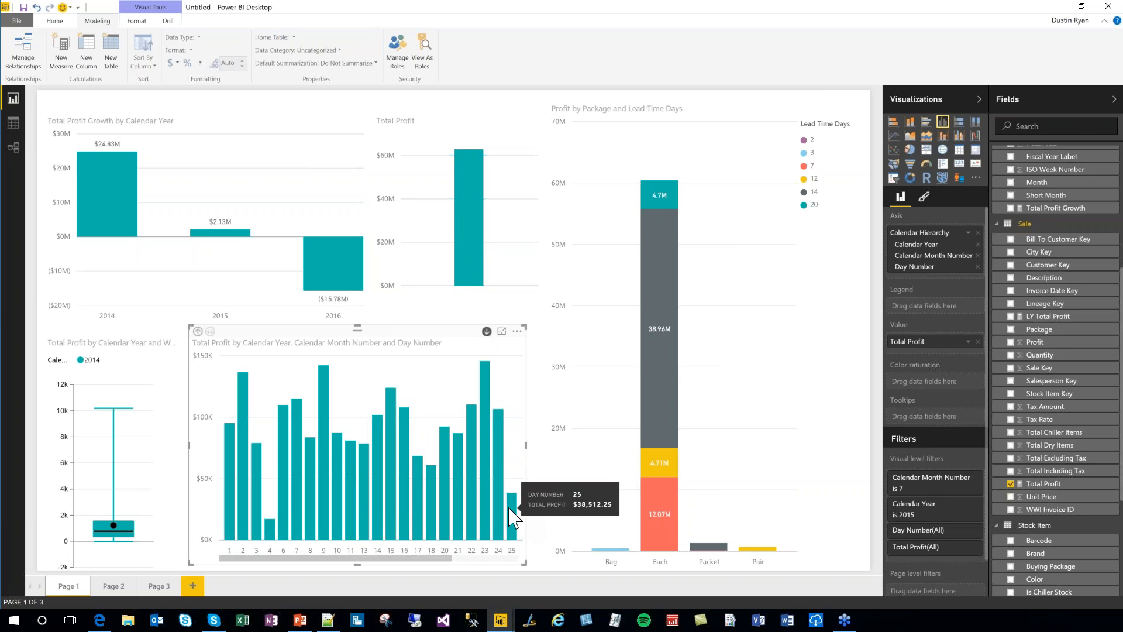
pyautogui.click(198, 331)
pyautogui.click(198, 331)
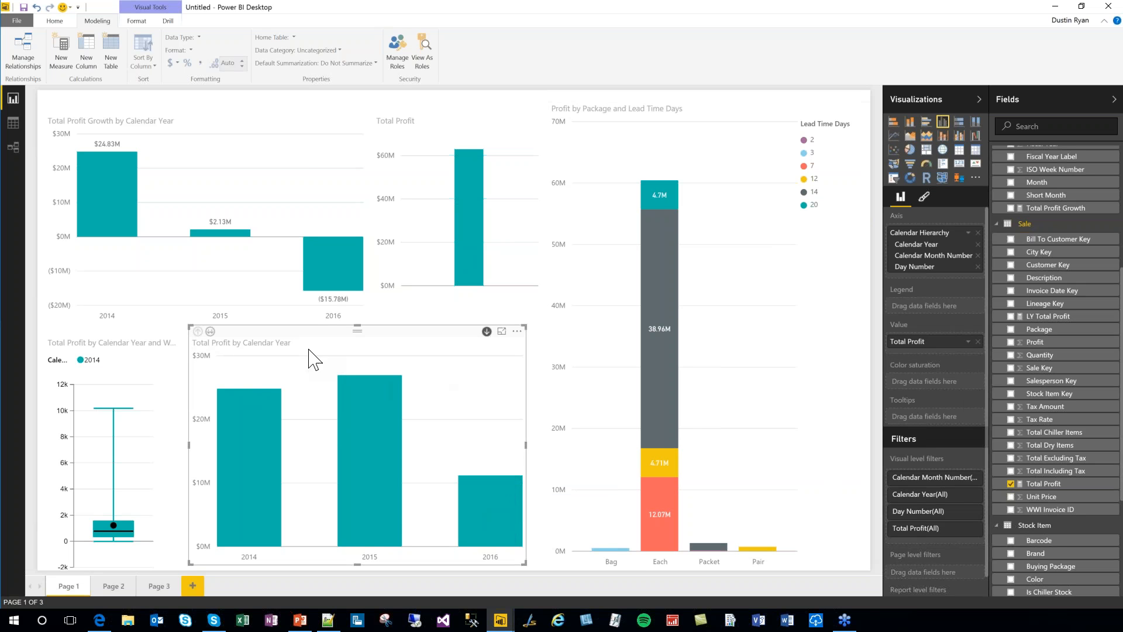
# Create a new security role named Wingtip Toys.
pyautogui.moveTo(345, 451)
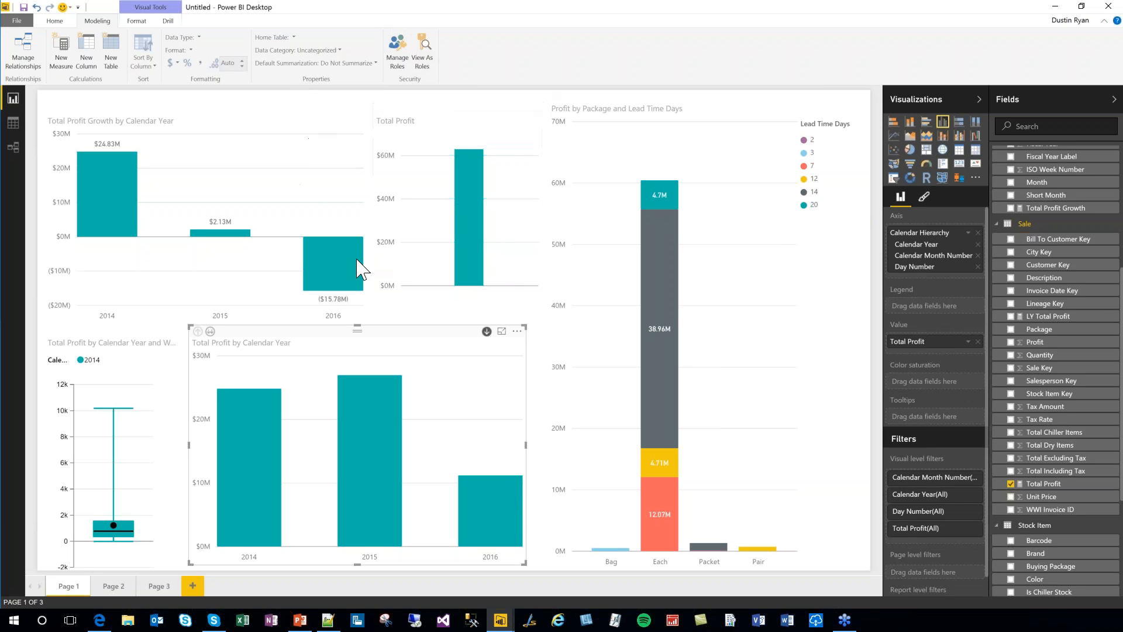
pyautogui.moveTo(462, 220)
pyautogui.click(398, 47)
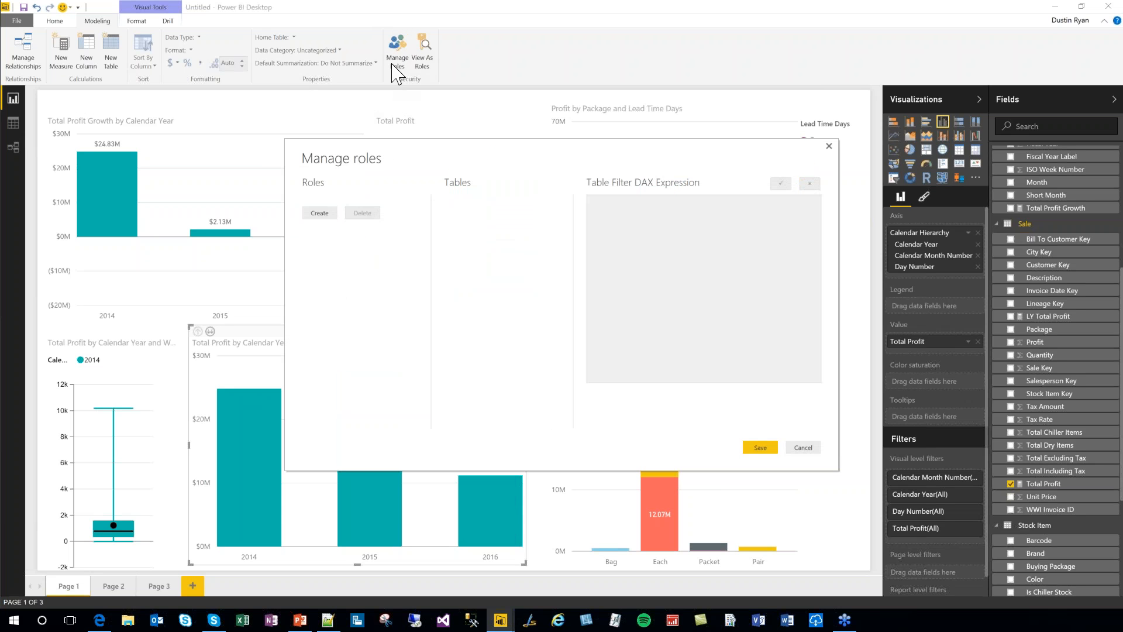
pyautogui.click(320, 214)
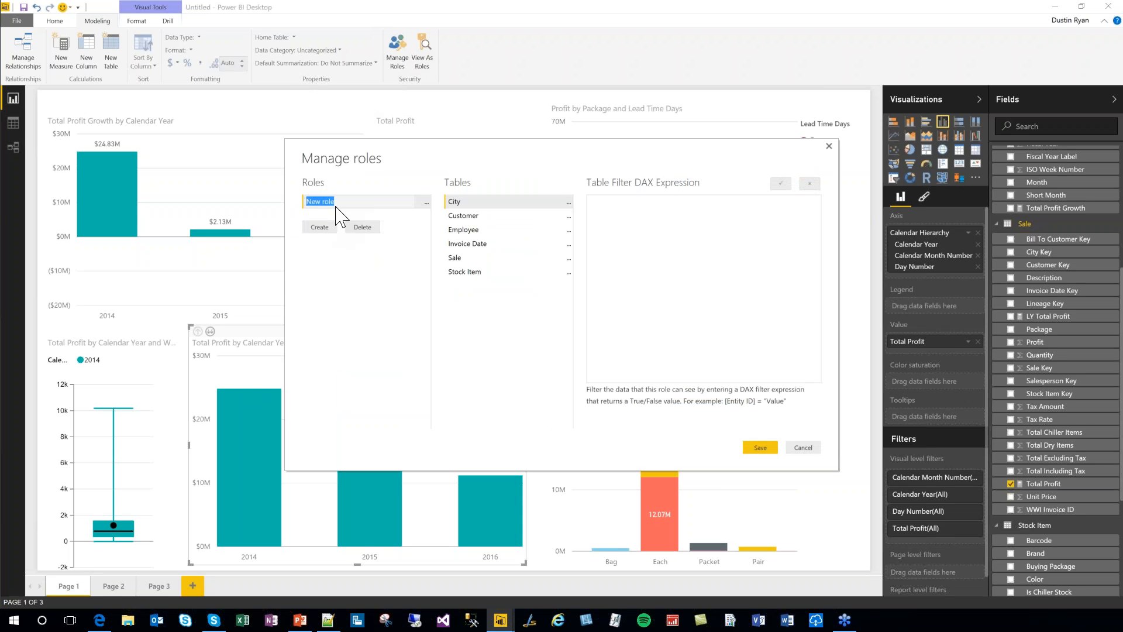
pyautogui.write('Wingtip Toys')
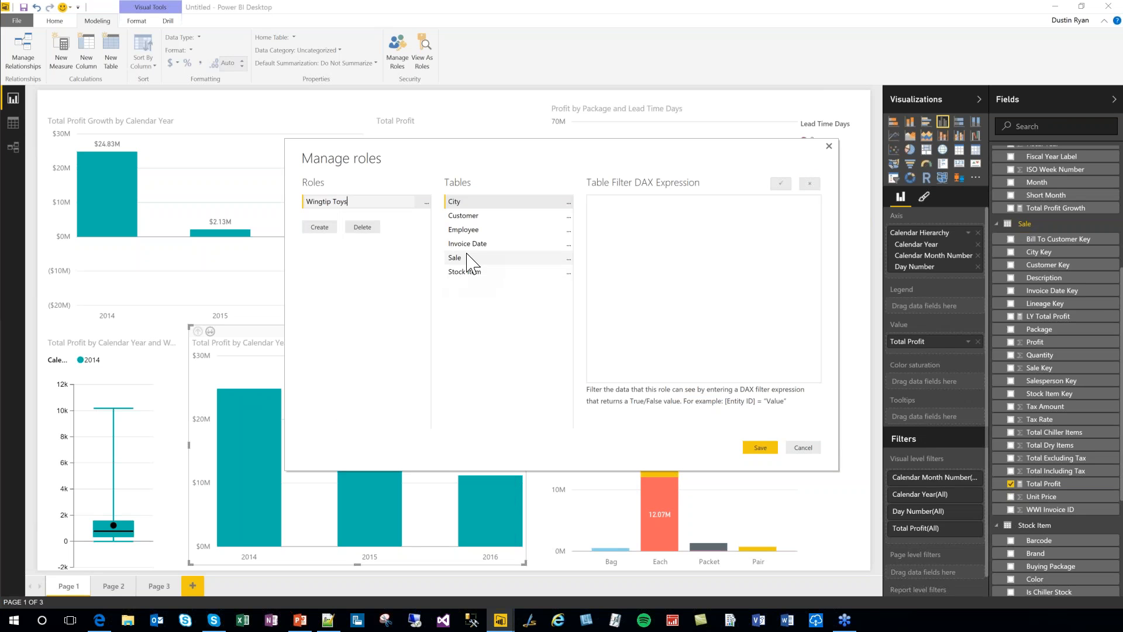
# Filter the role's Customer table with [Buying Group] = "Wingtip Toys" and save the role.
pyautogui.click(476, 216)
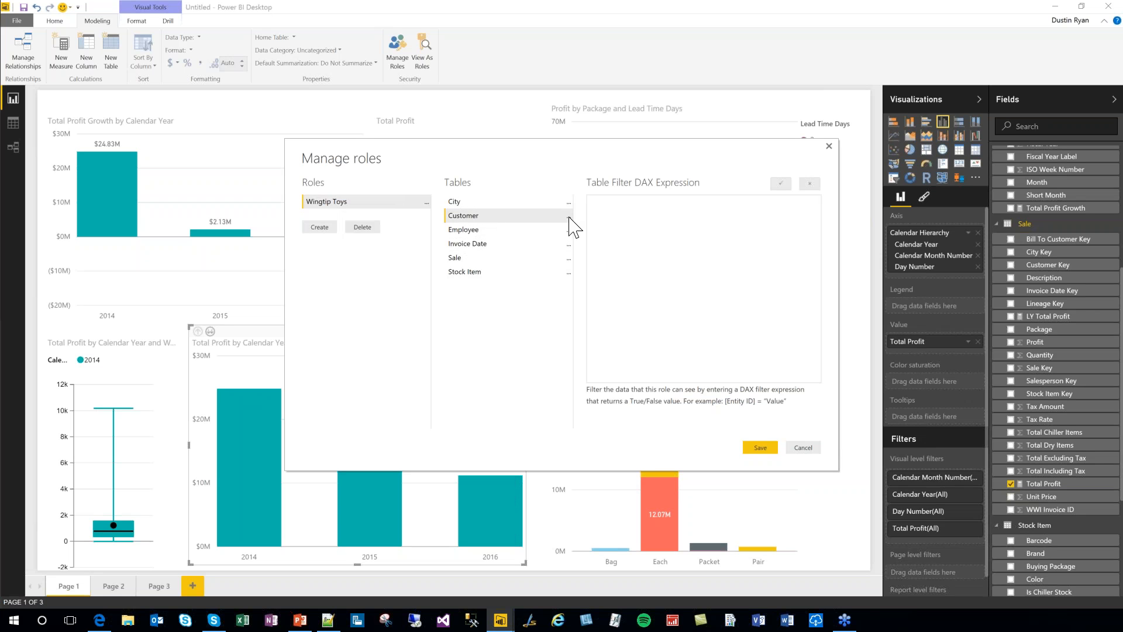
pyautogui.click(569, 217)
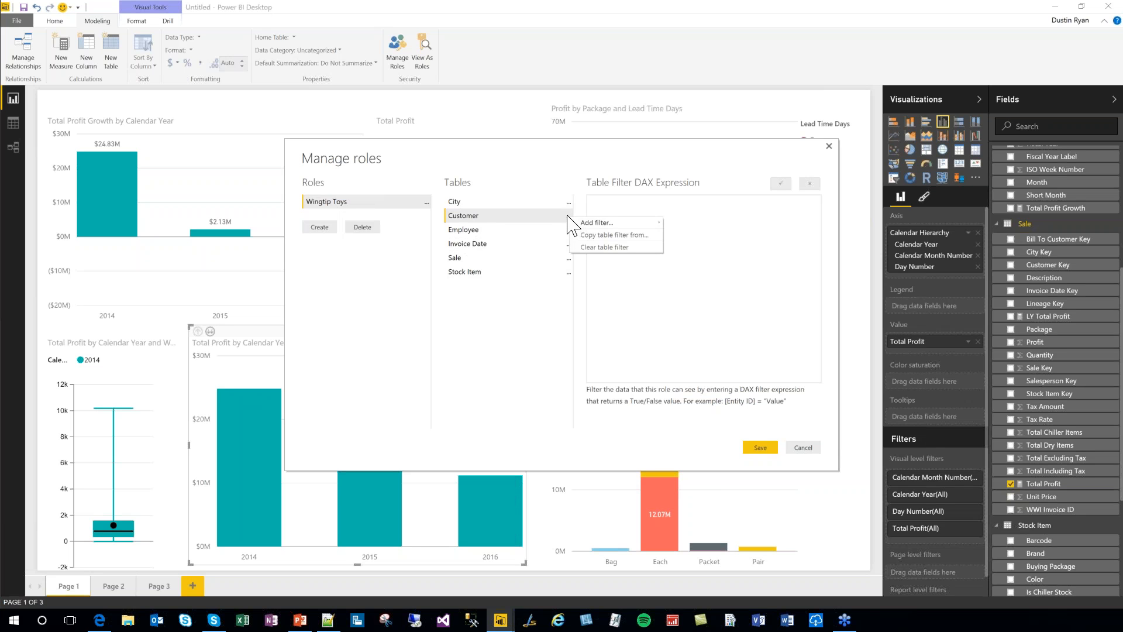
pyautogui.moveTo(597, 223)
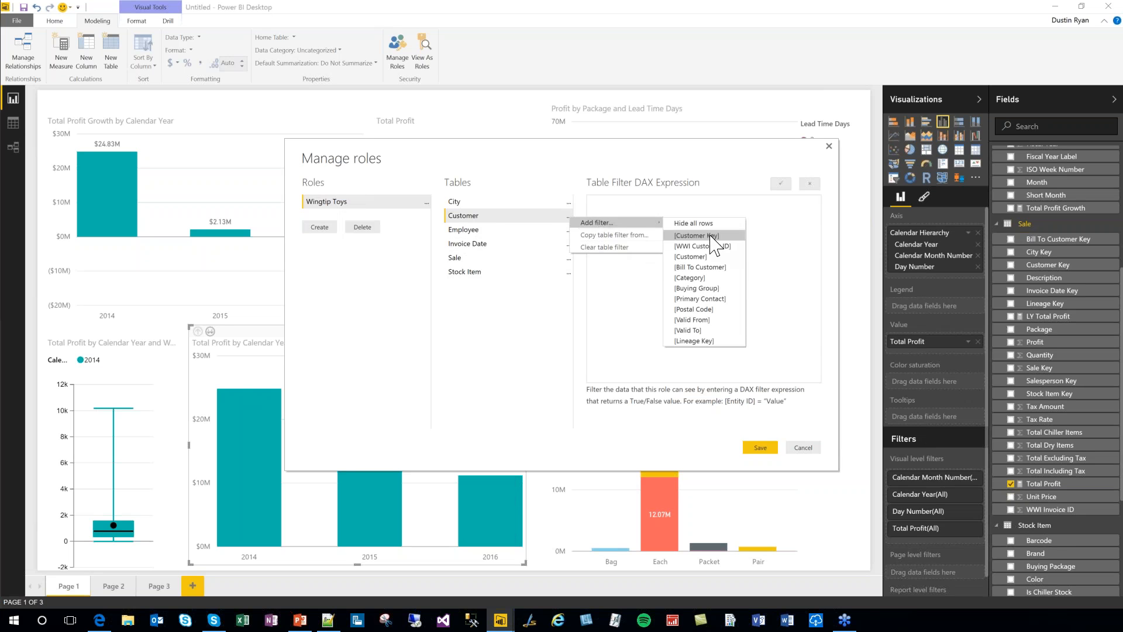
pyautogui.click(707, 289)
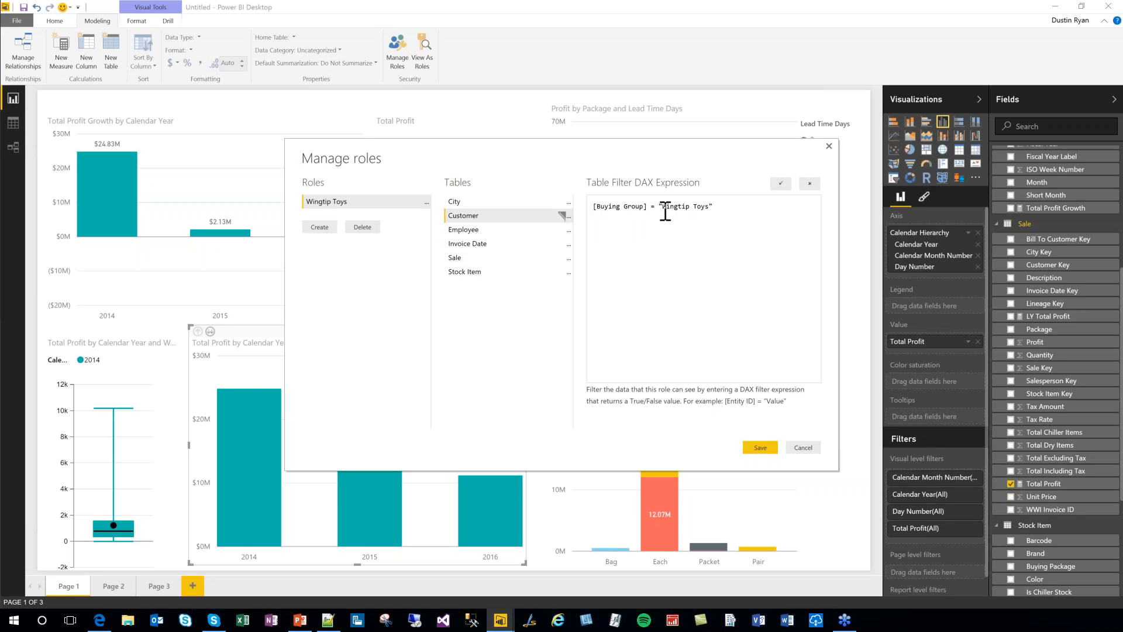
pyautogui.click(760, 448)
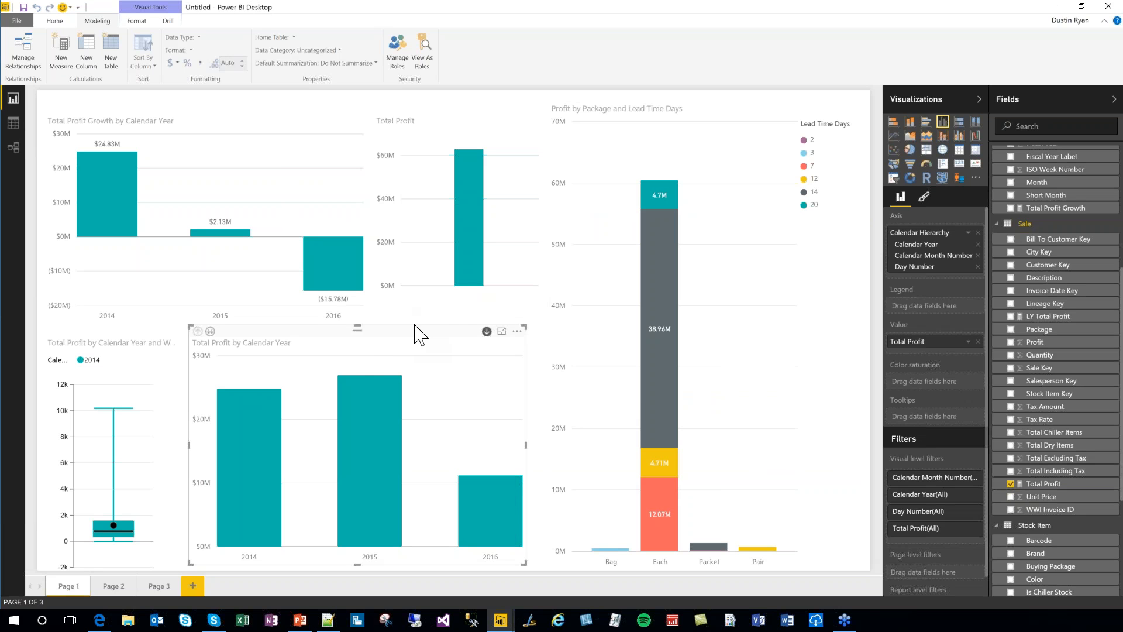
# View the report as the Wingtip Toys role.
pyautogui.click(422, 52)
pyautogui.click(497, 266)
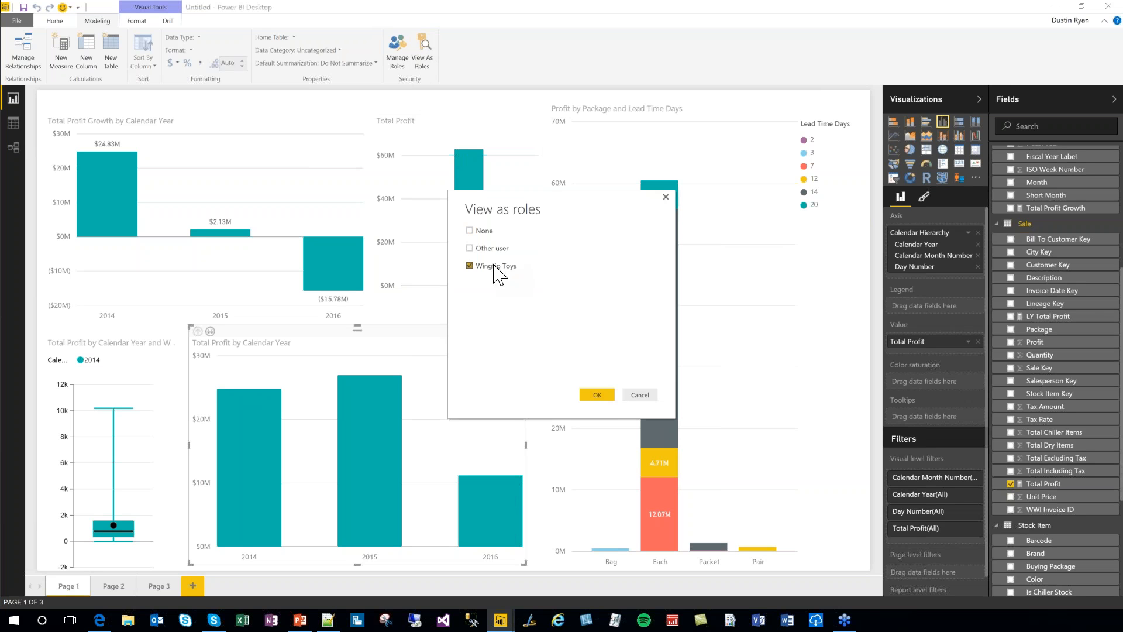
pyautogui.click(598, 395)
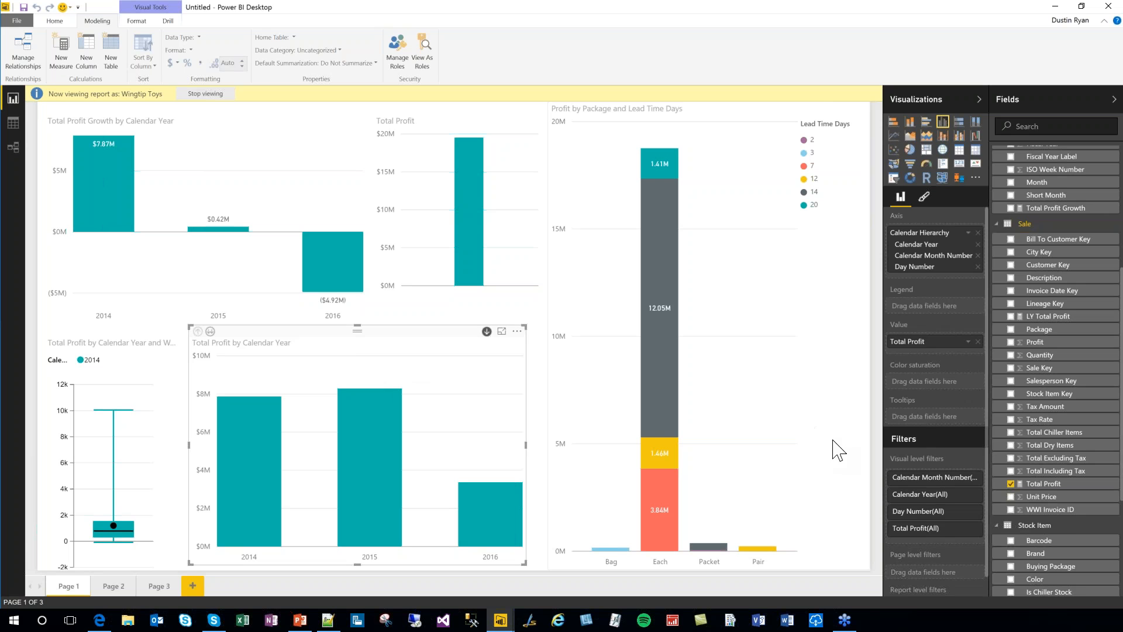
# Add the Customer field from the Customer table to the axis of the Profit by Package and Lead Time Days chart.
pyautogui.click(999, 225)
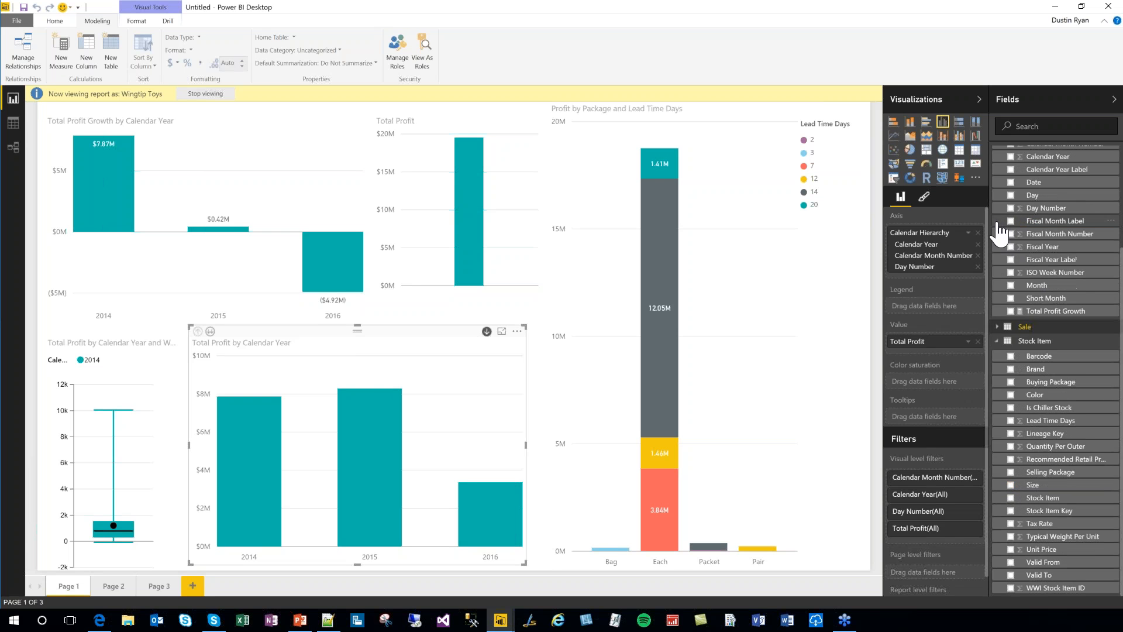
pyautogui.scroll(5, 1002, 251)
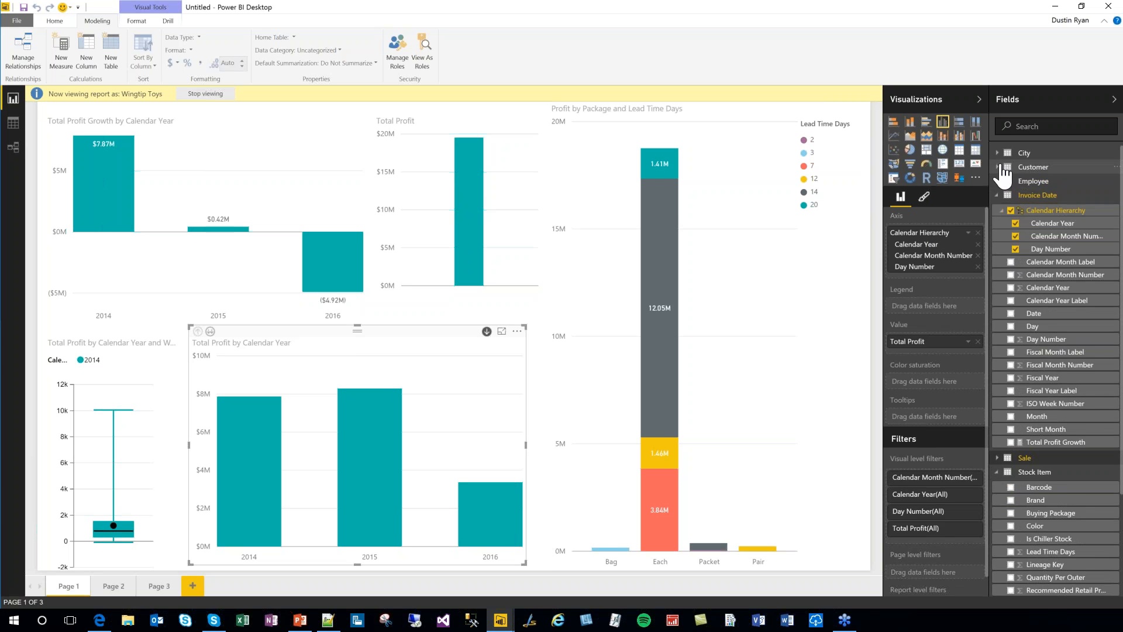
pyautogui.click(1003, 168)
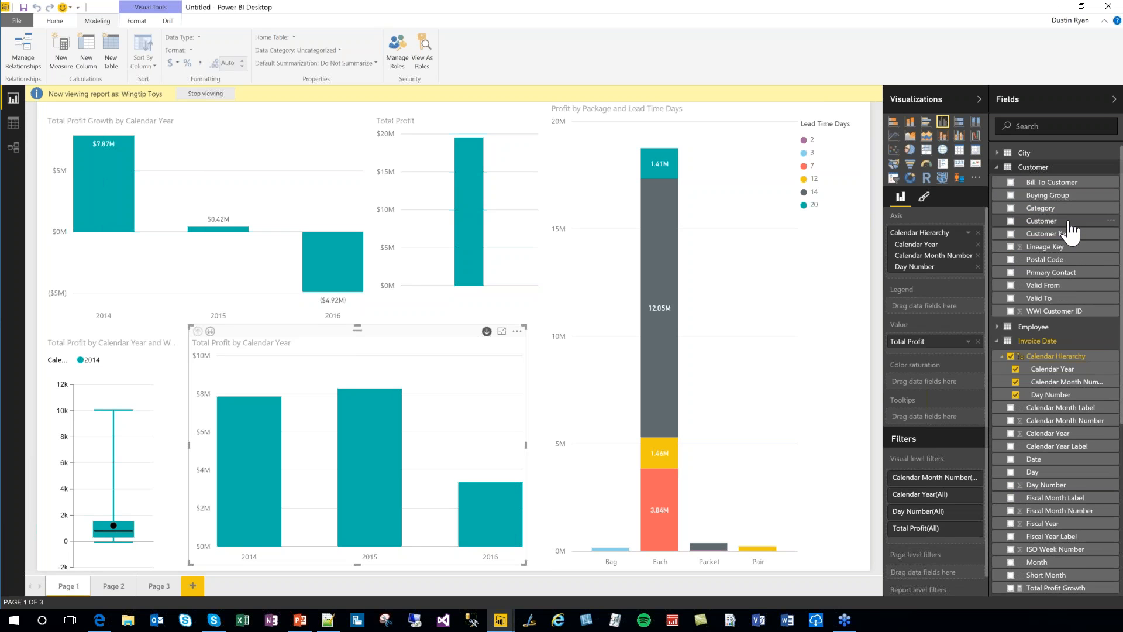
pyautogui.moveTo(1069, 223); pyautogui.dragTo(836, 325)
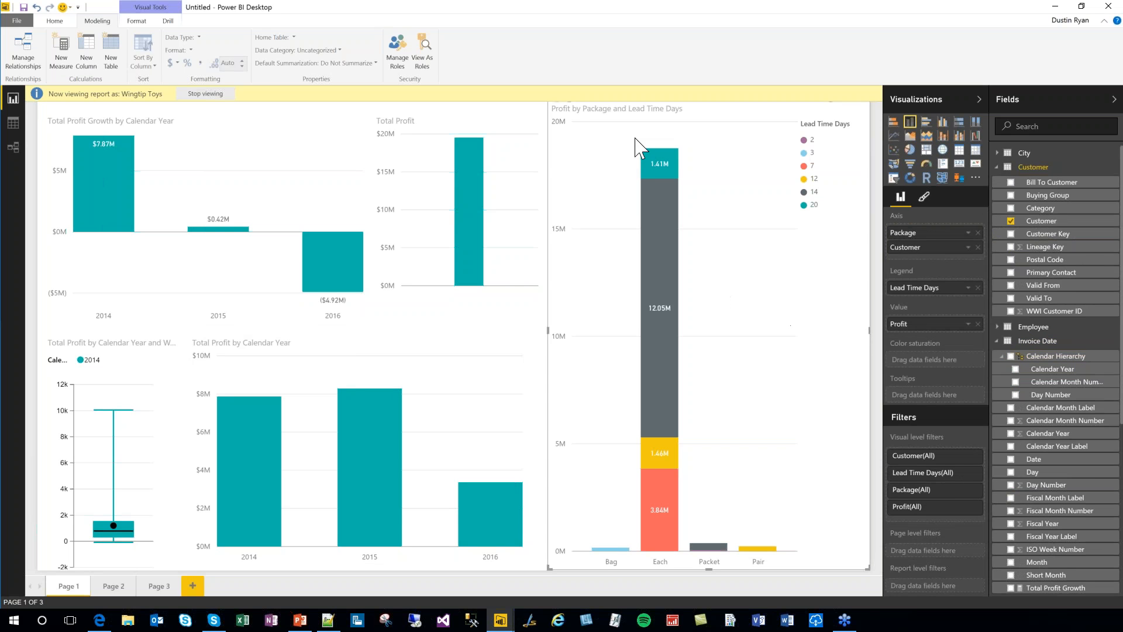
# Remove the single-bar Total Profit chart and put a table of the Customer table's Buying Group in its place.
pyautogui.click(537, 121)
pyautogui.click(532, 109)
pyautogui.click(553, 137)
pyautogui.moveTo(1045, 199); pyautogui.dragTo(484, 233)
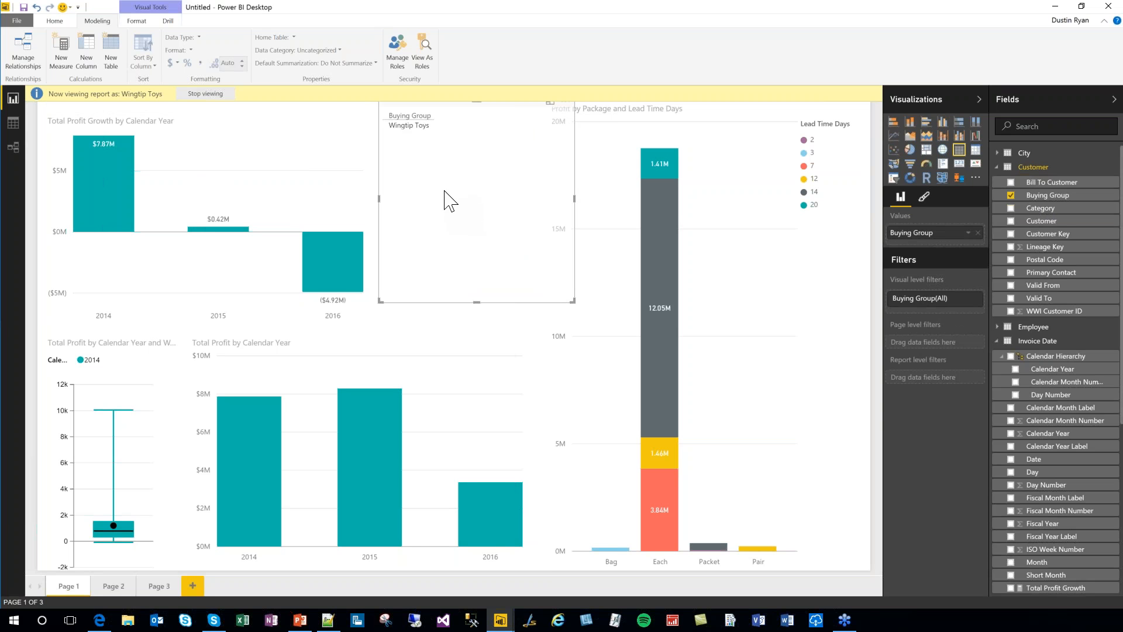
# Start publishing the report and save it to the Desktop as a Power BI file named test.
pyautogui.click(64, 20)
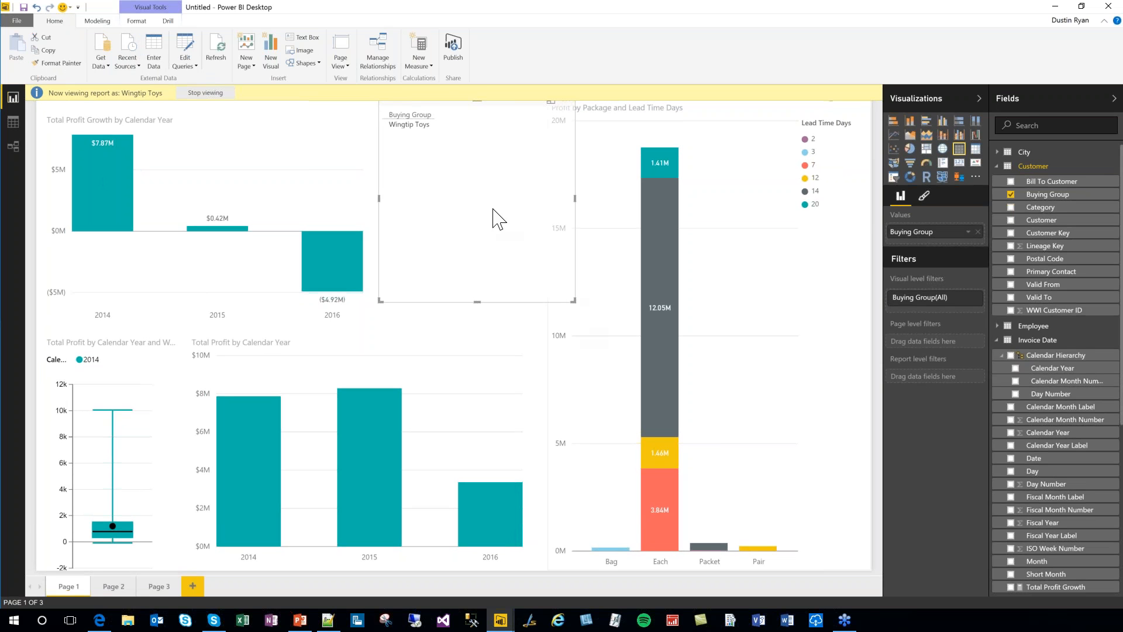
pyautogui.click(456, 57)
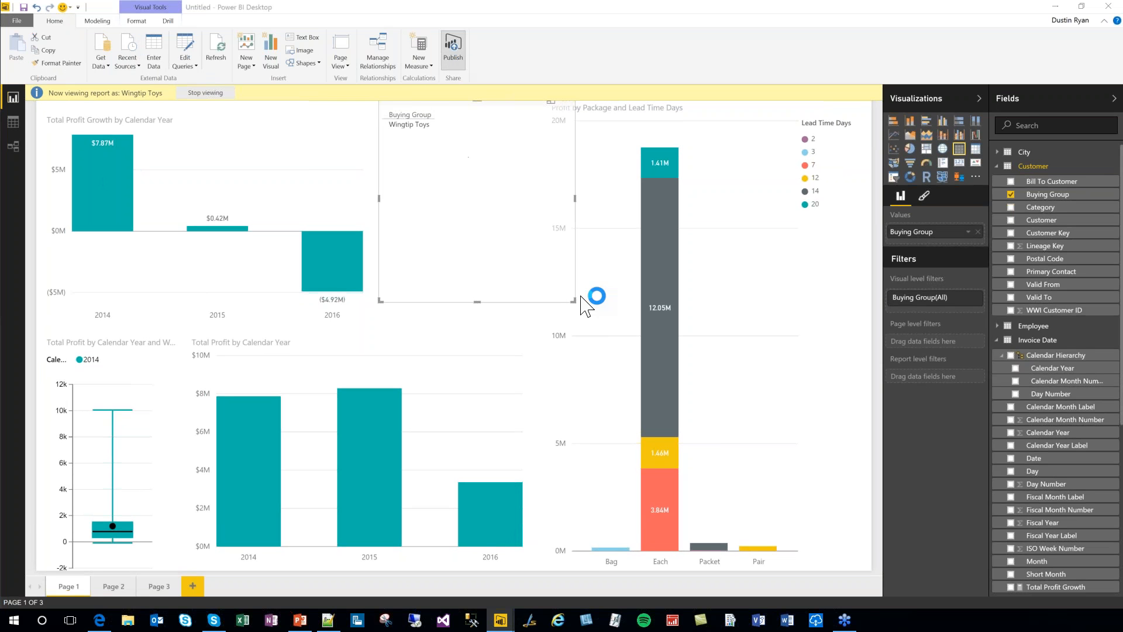
pyautogui.click(618, 329)
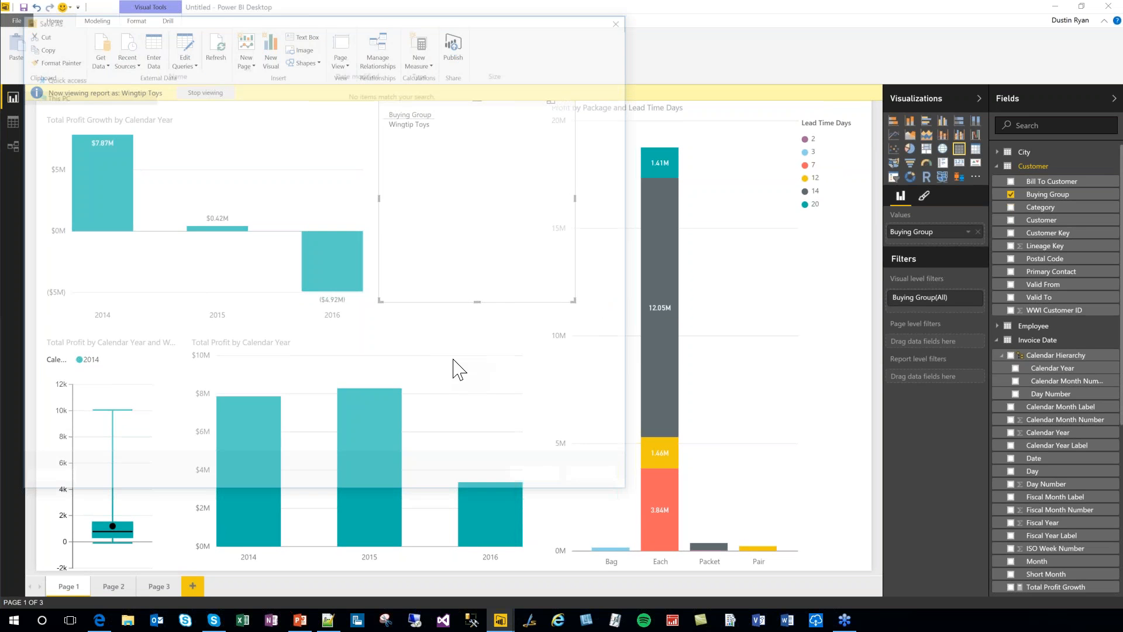
pyautogui.click(46, 376)
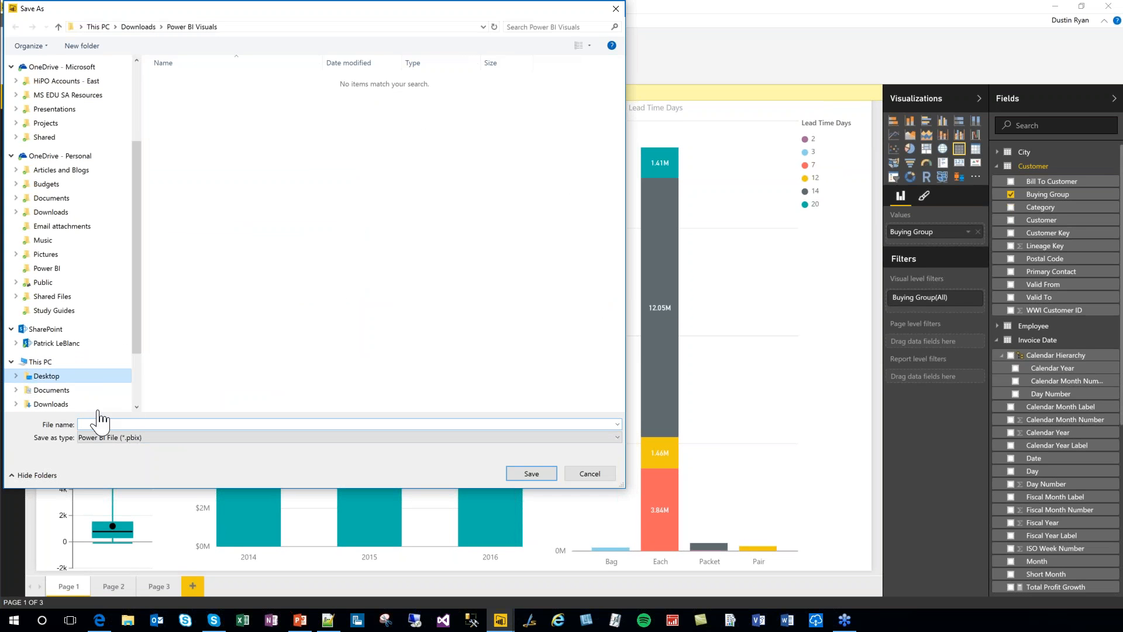
pyautogui.write('test')
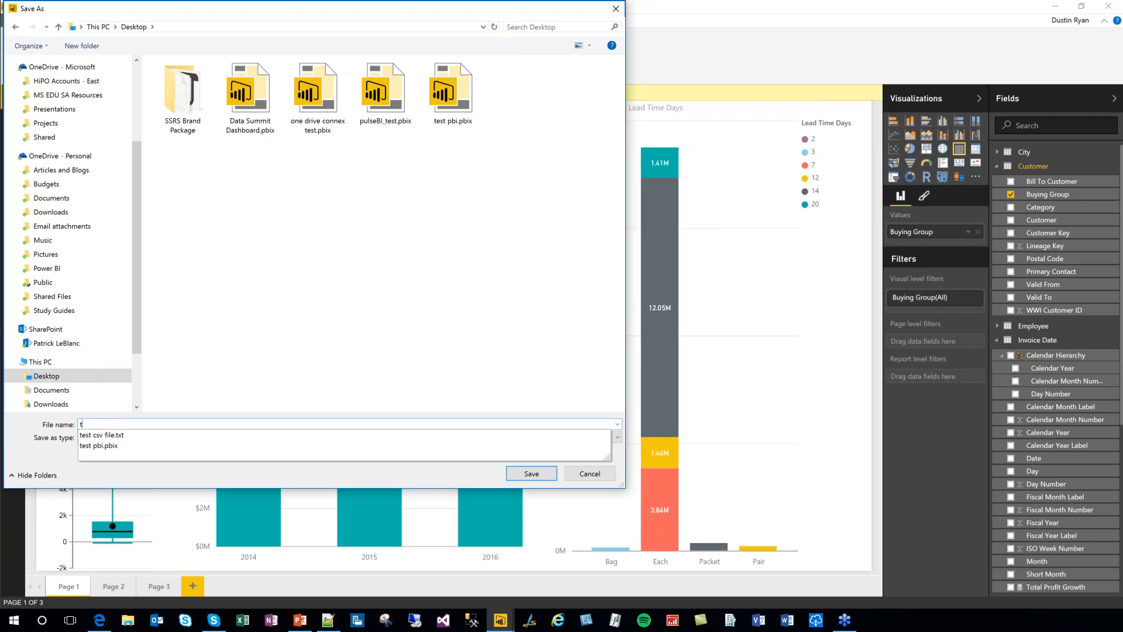
pyautogui.click(531, 475)
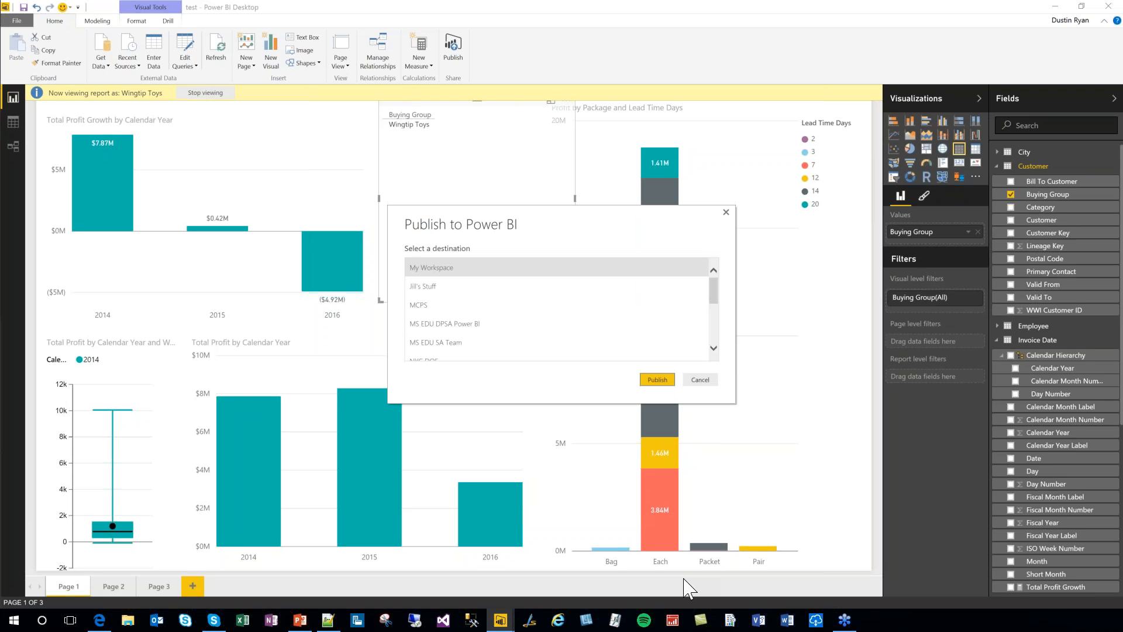
# Cancel publishing at the choice of destination workspace and deselect the Buying Group table.
pyautogui.hotkey('alt', 'Tab')
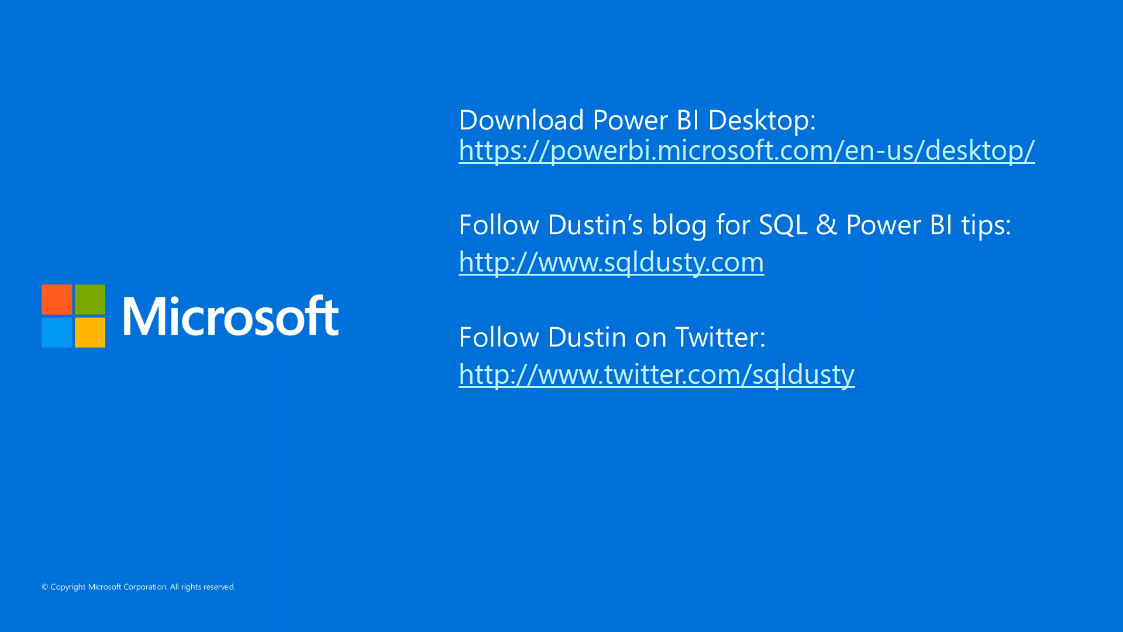
pyautogui.click(706, 379)
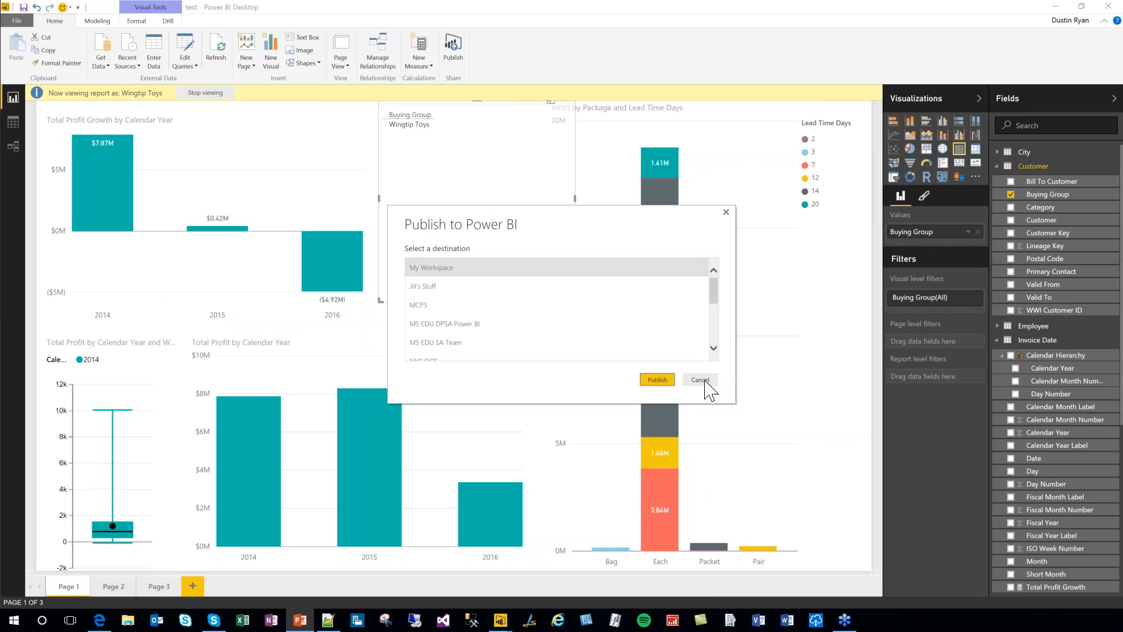
pyautogui.click(514, 330)
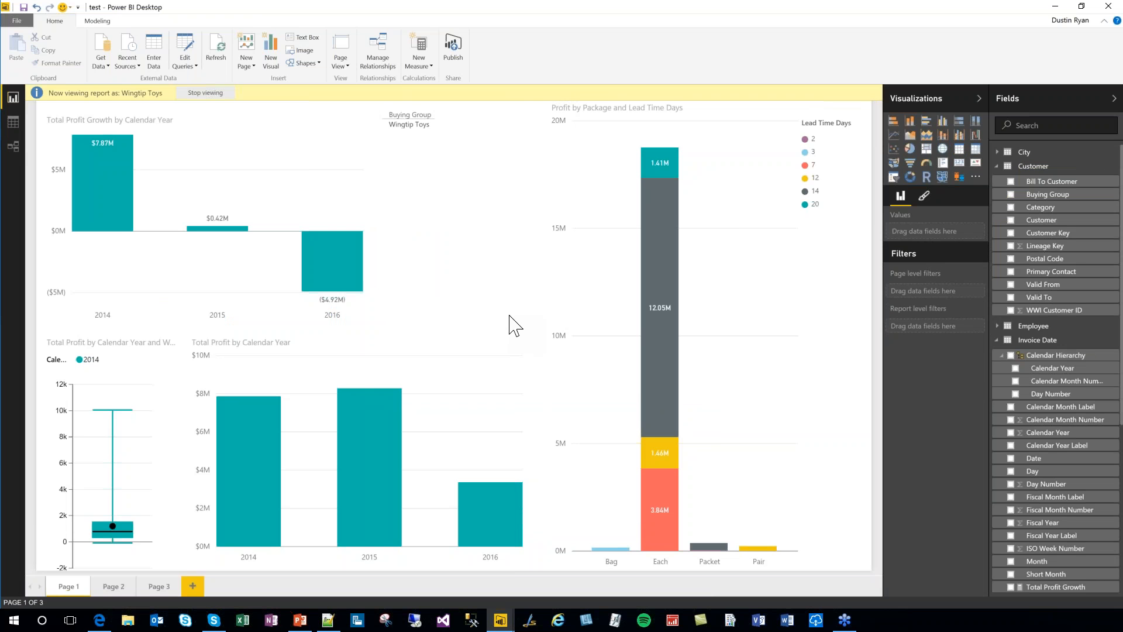
pyautogui.click(817, 620)
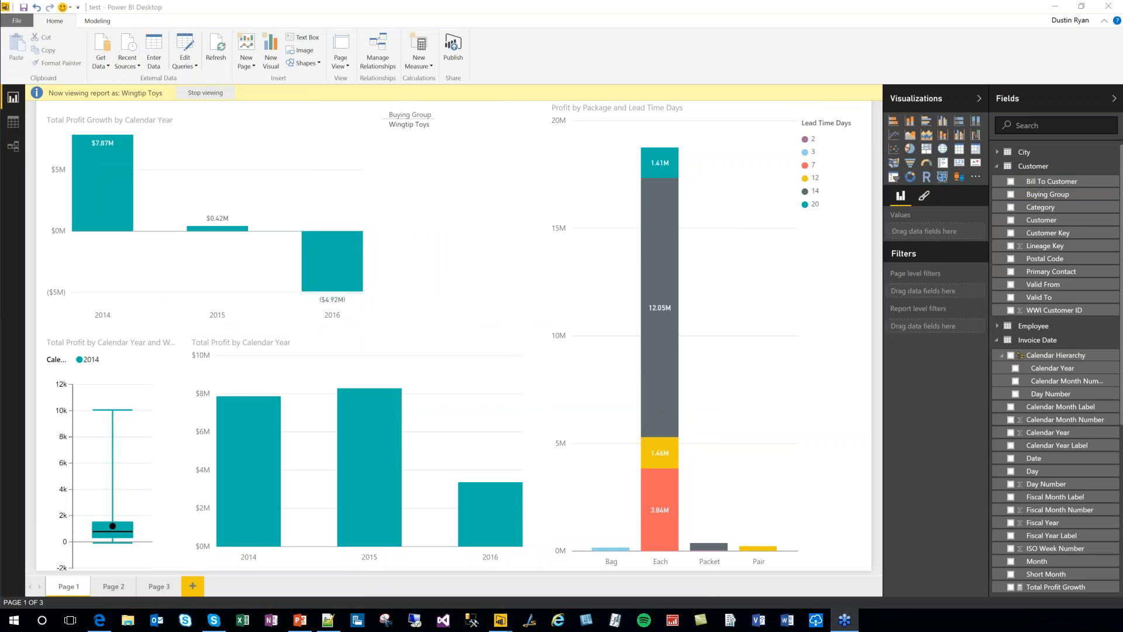